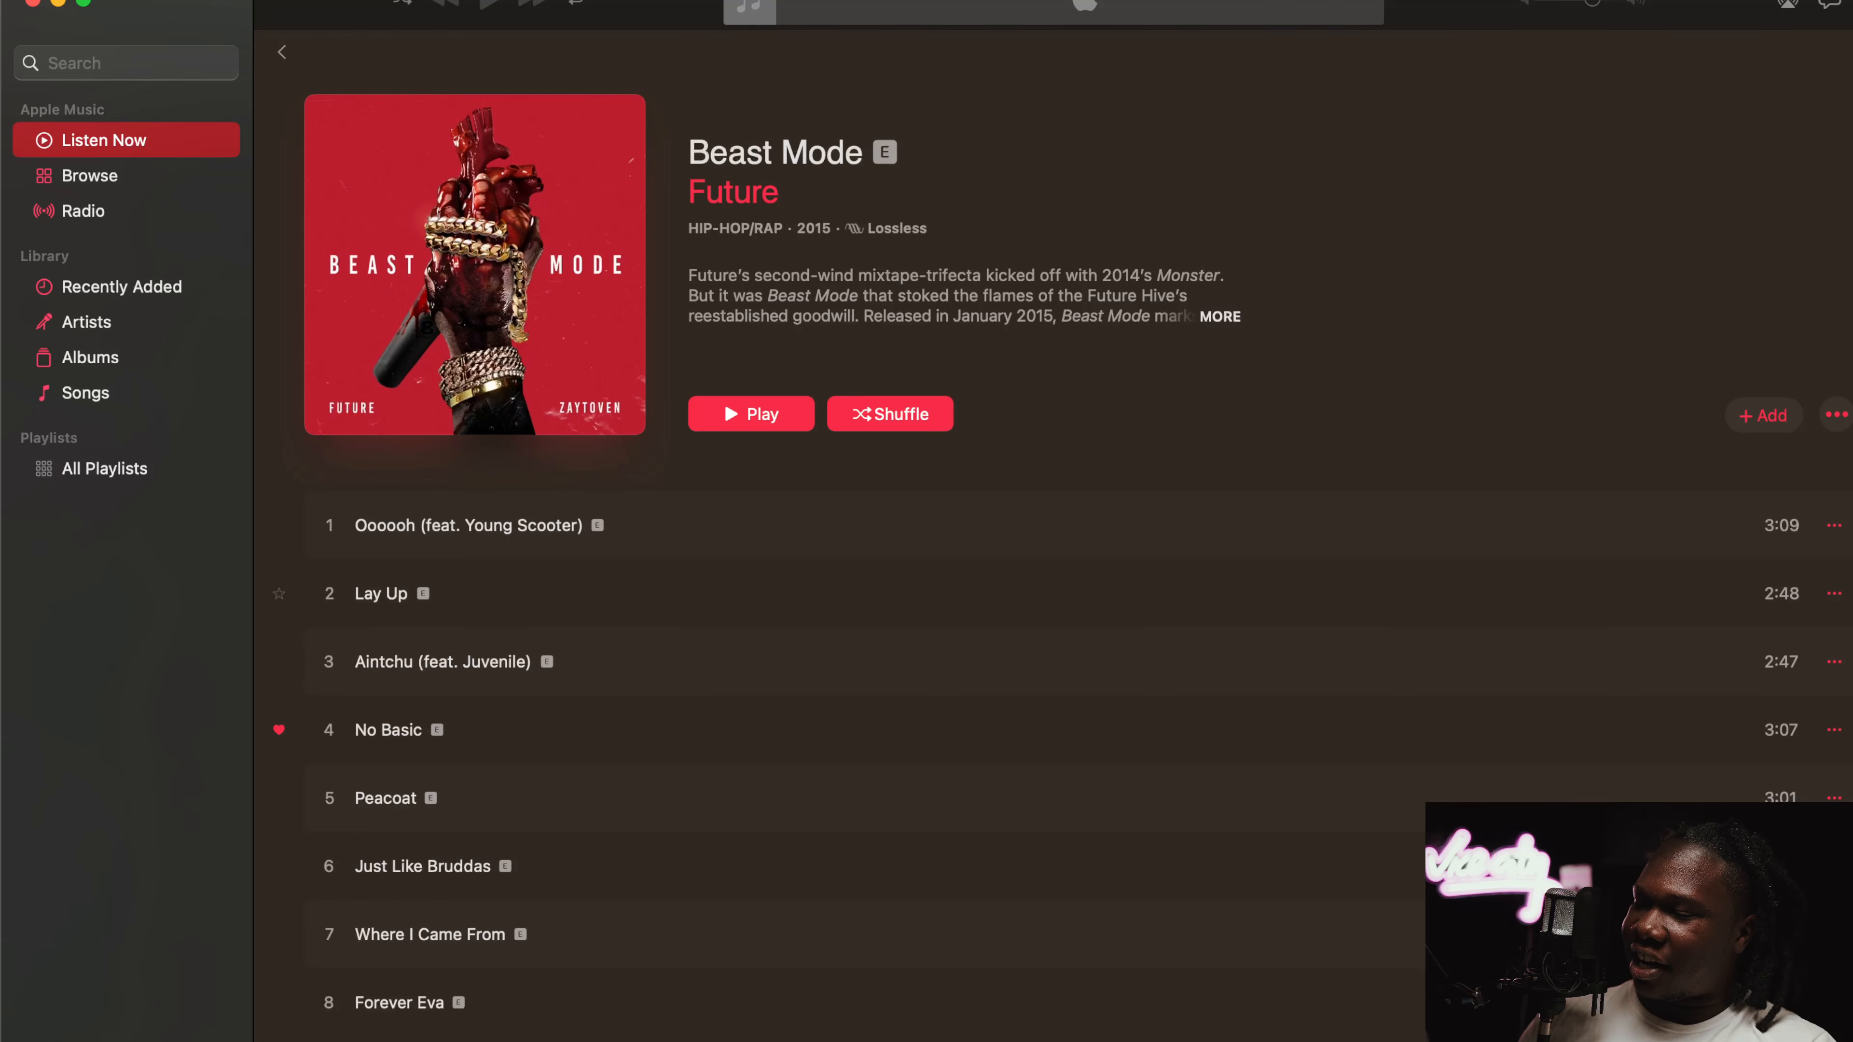
Step: Switch to FL Studio and look through the saturation style categories of Saturn 2 on the Master track, closing the plugin at the end
{"action": "left_click", "coordinate": [1290, 1032]}
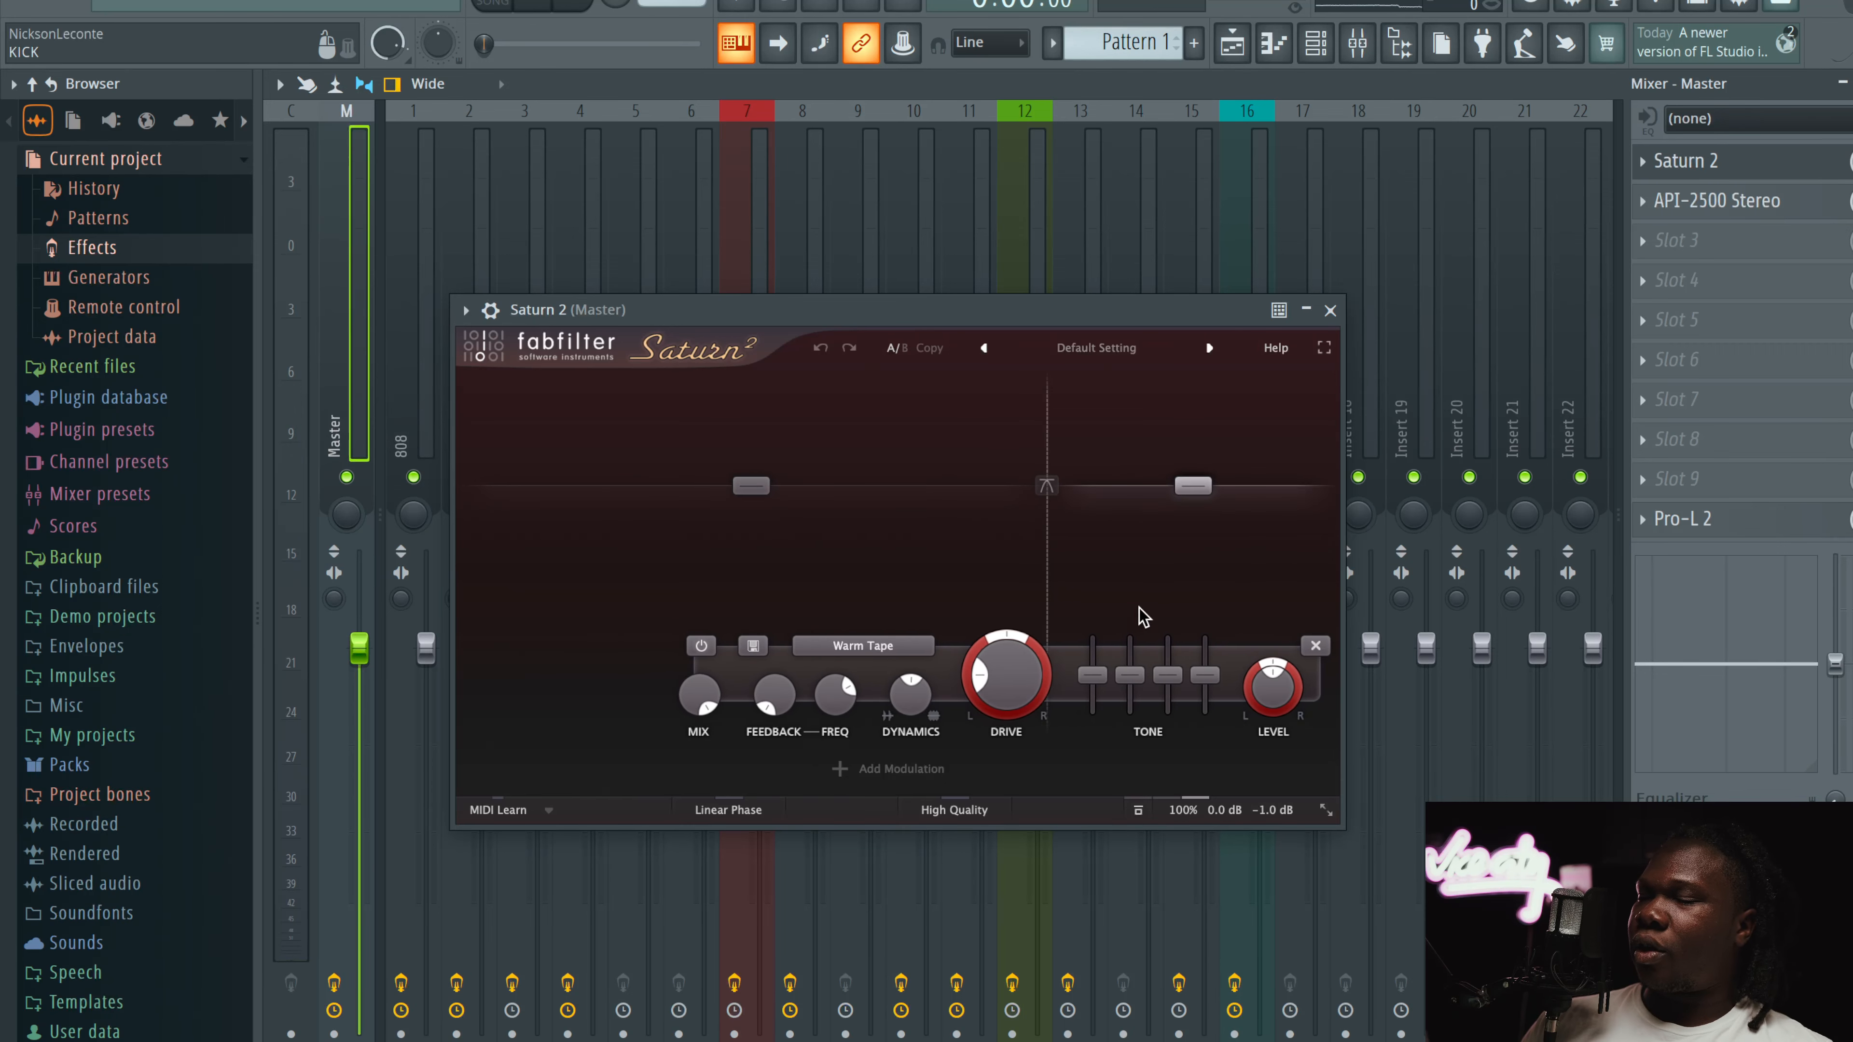
{"action": "left_click", "coordinate": [870, 647]}
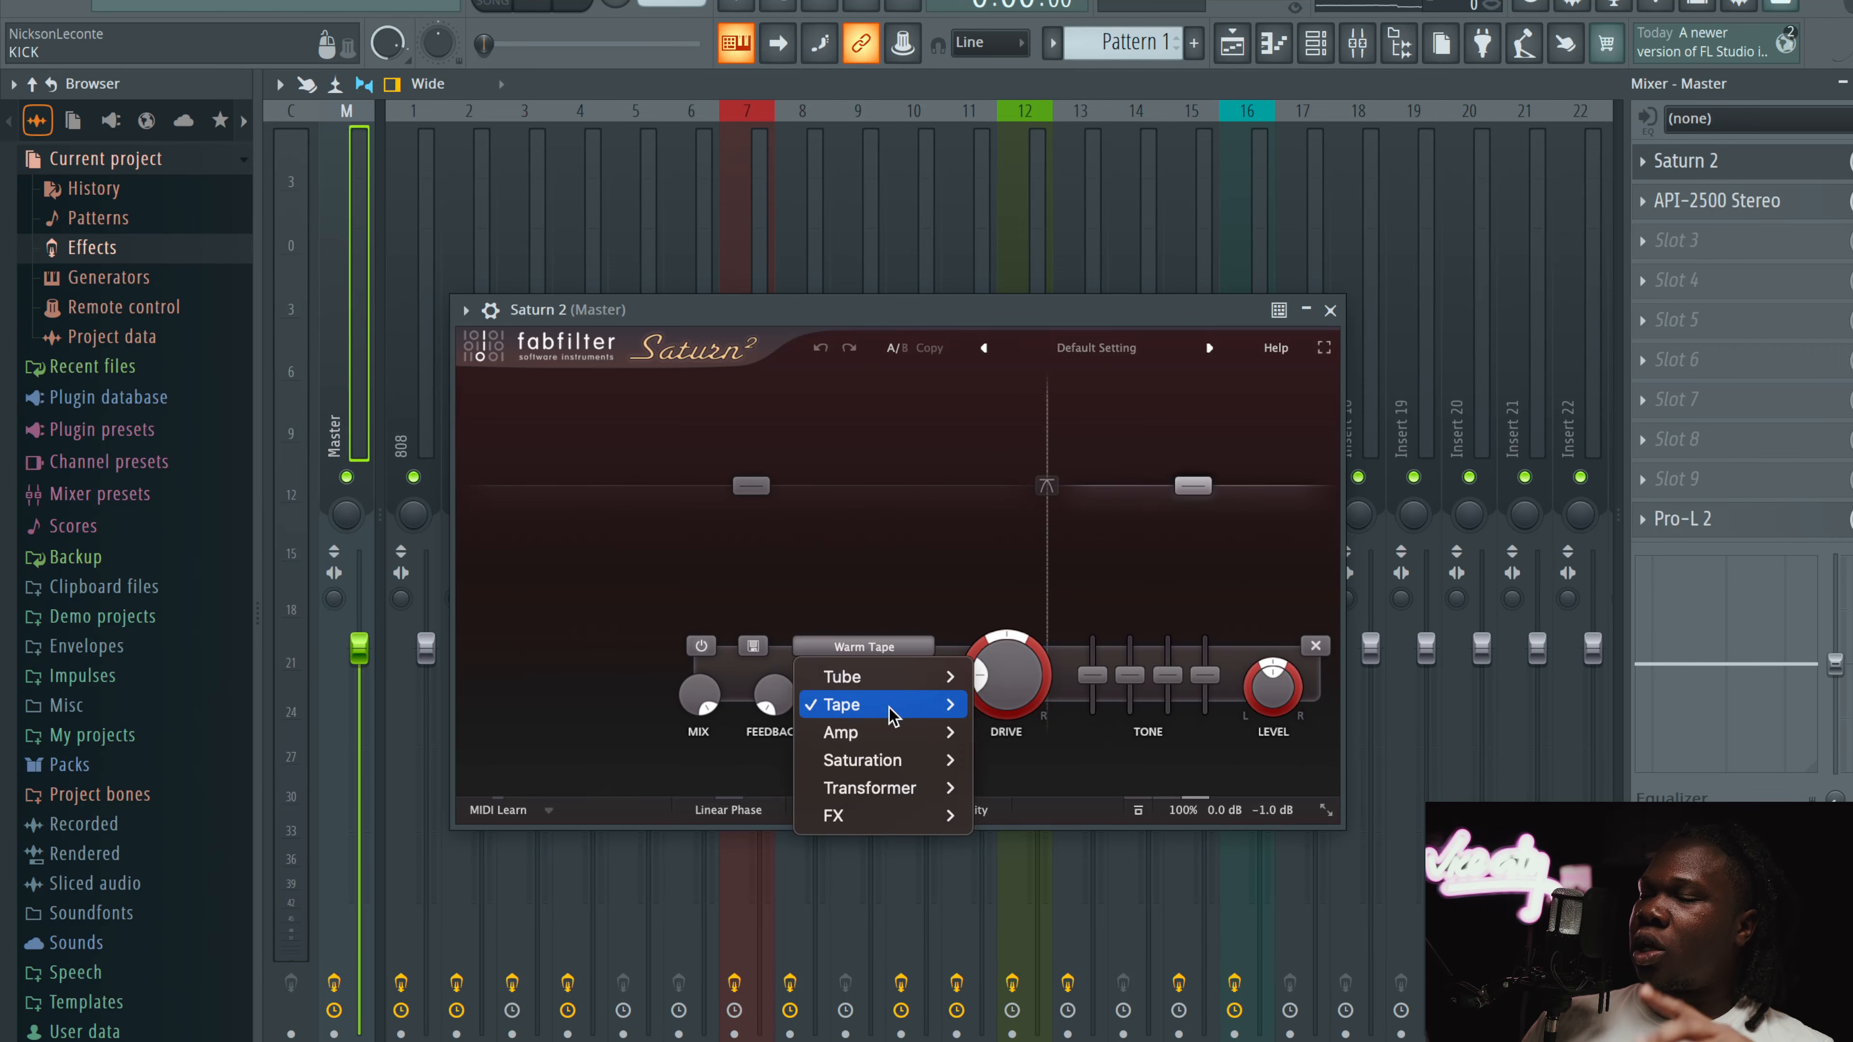
{"action": "mouse_move", "coordinate": [895, 744]}
{"action": "mouse_move", "coordinate": [905, 789]}
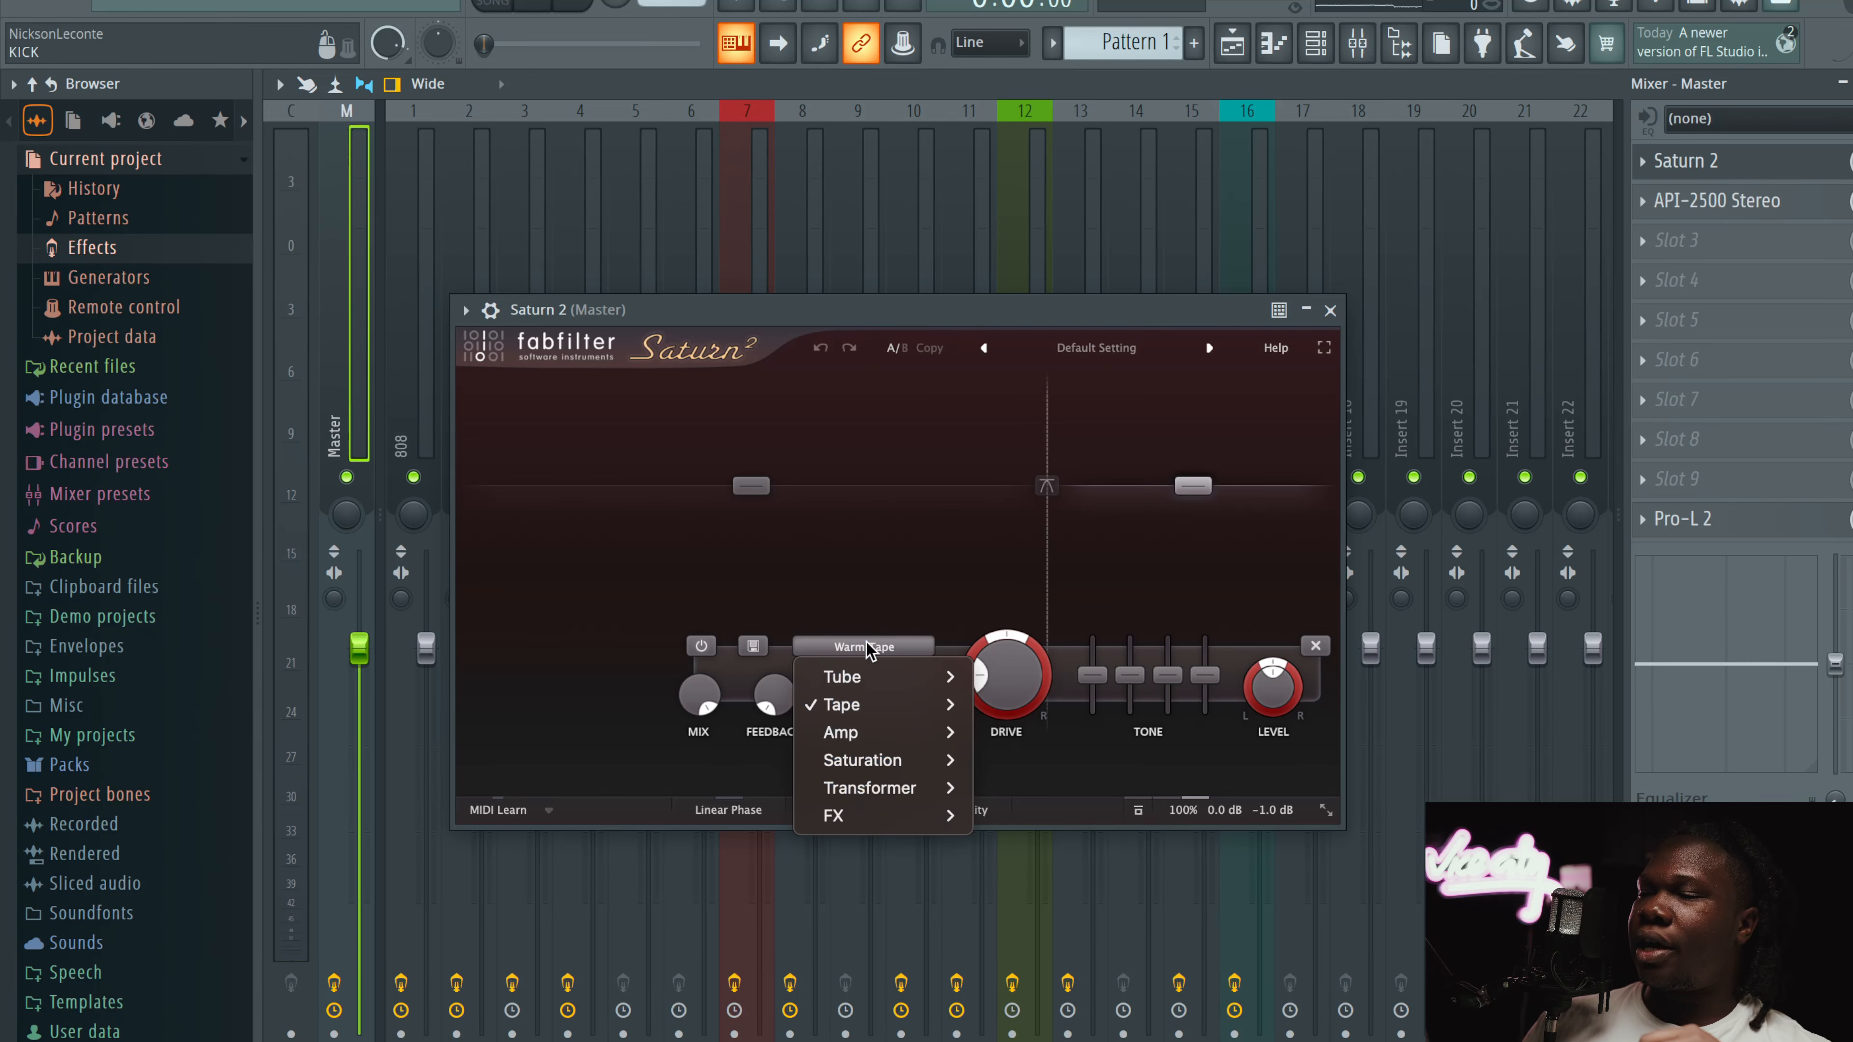
{"action": "left_click", "coordinate": [932, 431]}
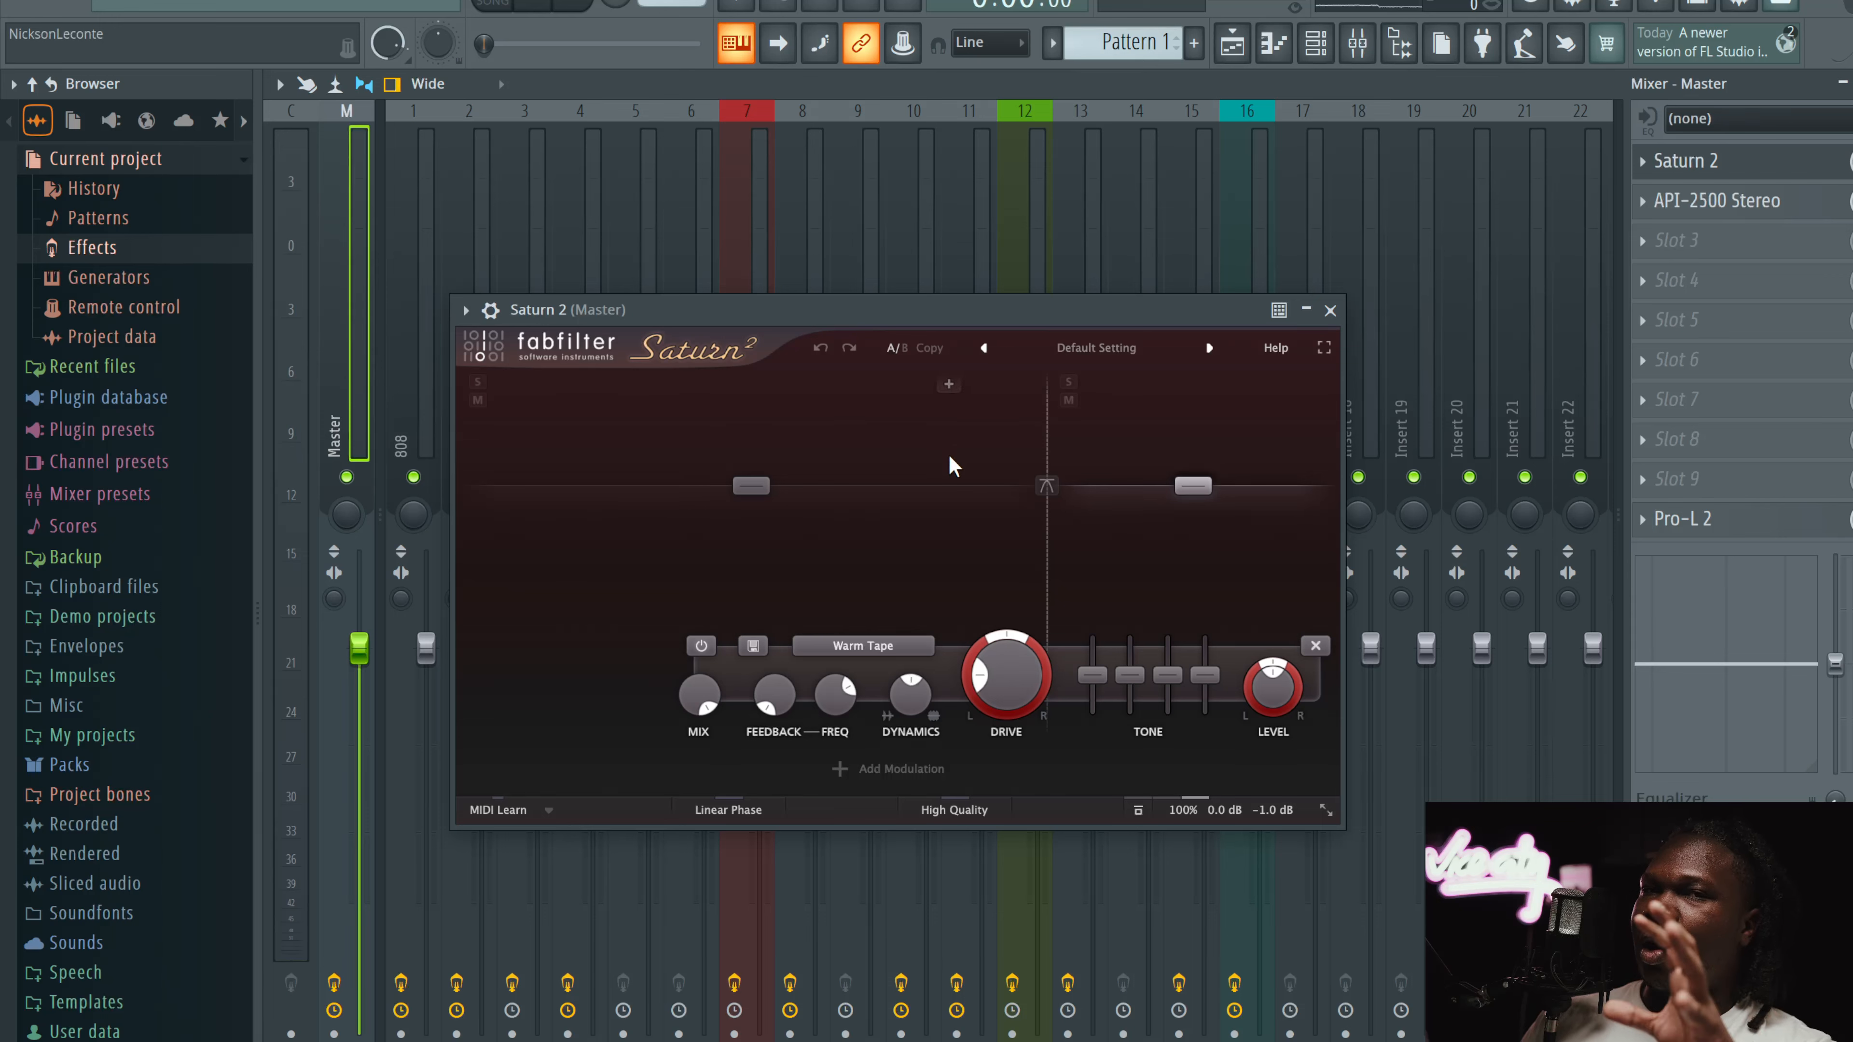
{"action": "left_click", "coordinate": [1329, 310]}
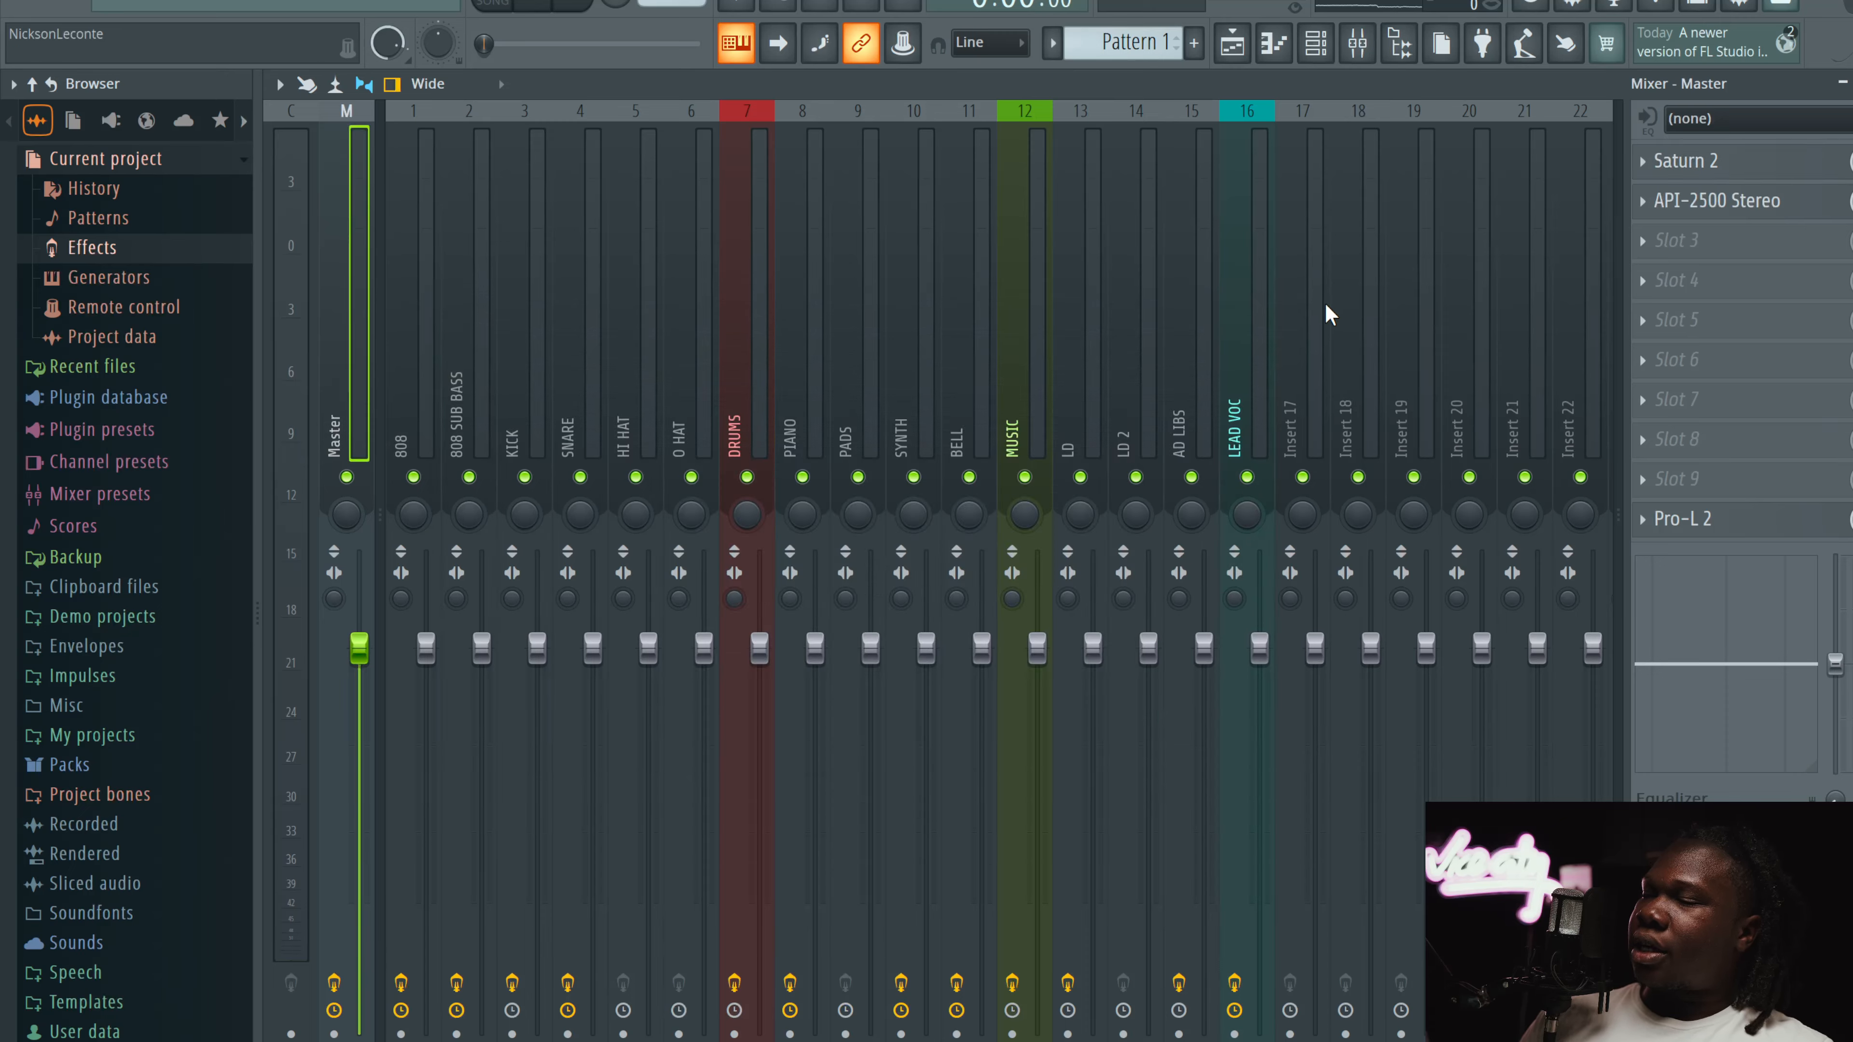
Step: Inspect the API-2500 Stereo compressor and the Pro-L 2 limiter on the Master track, closing each one after viewing
{"action": "left_click", "coordinate": [1740, 217]}
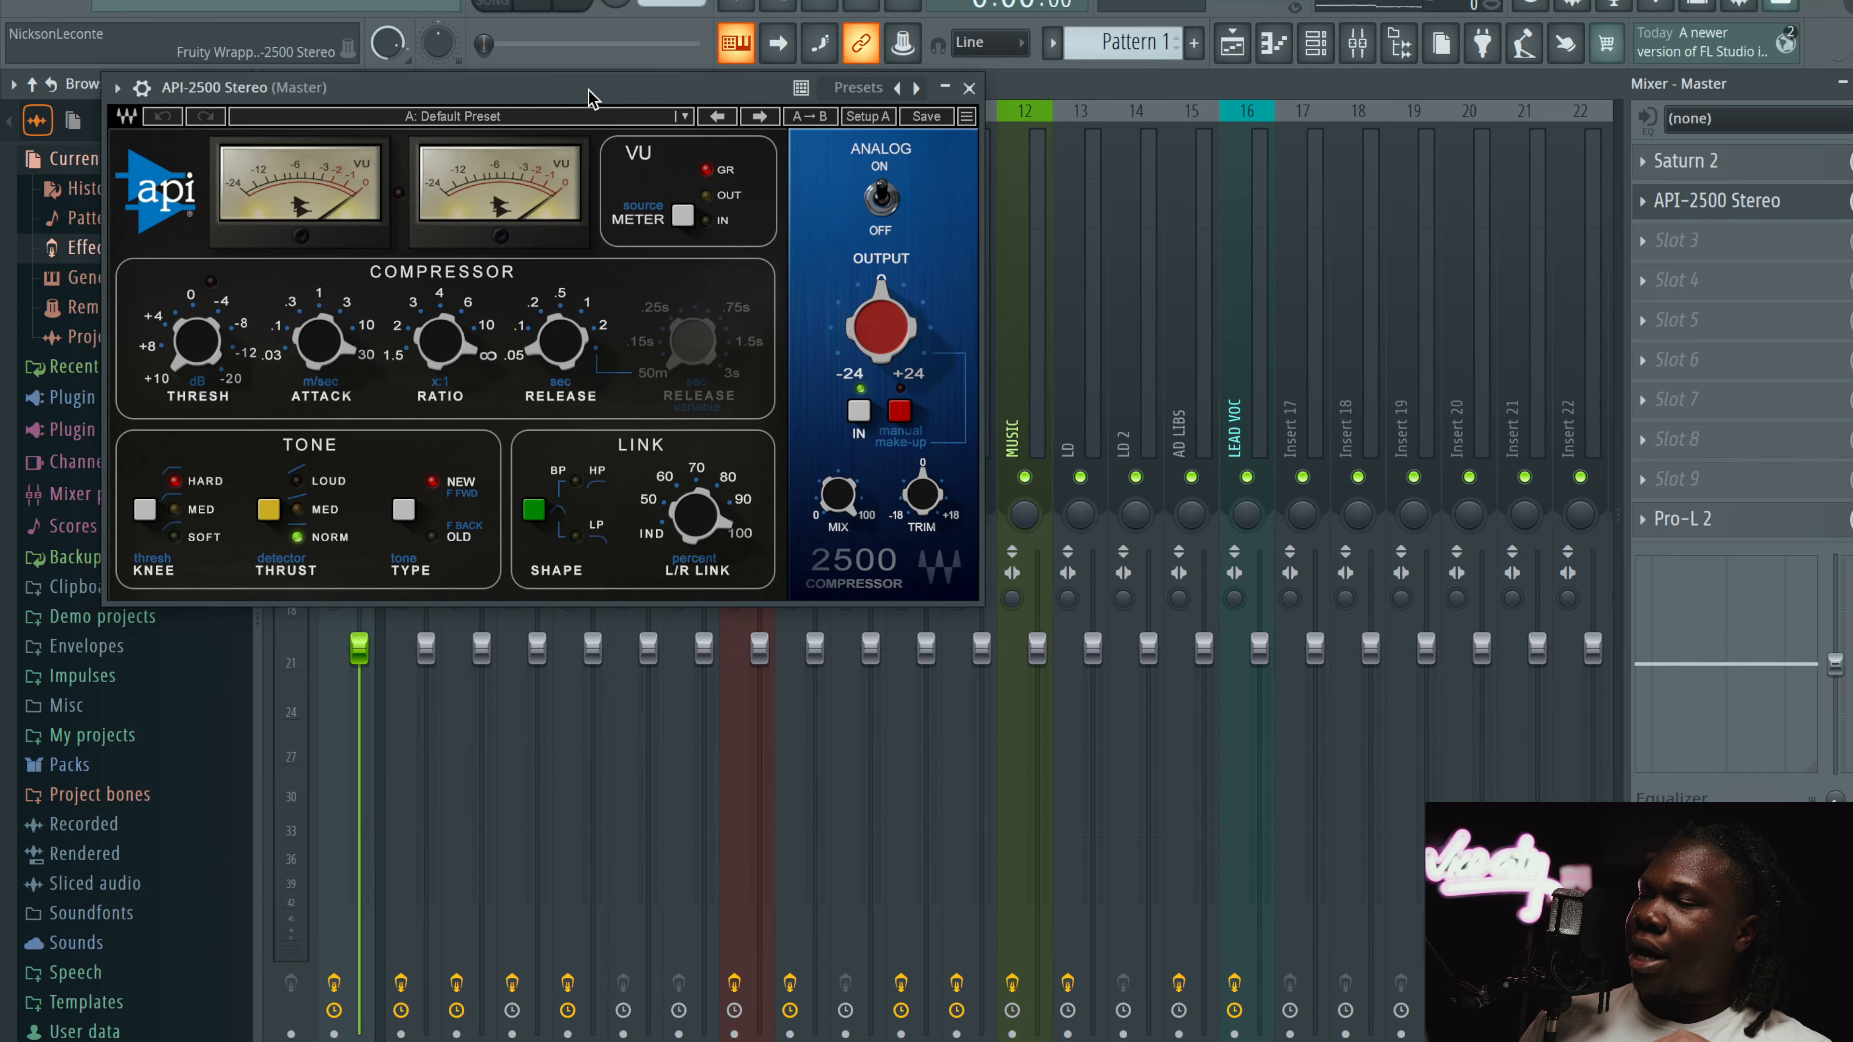
{"action": "left_click_drag", "start_coordinate": [582, 89], "coordinate": [898, 284]}
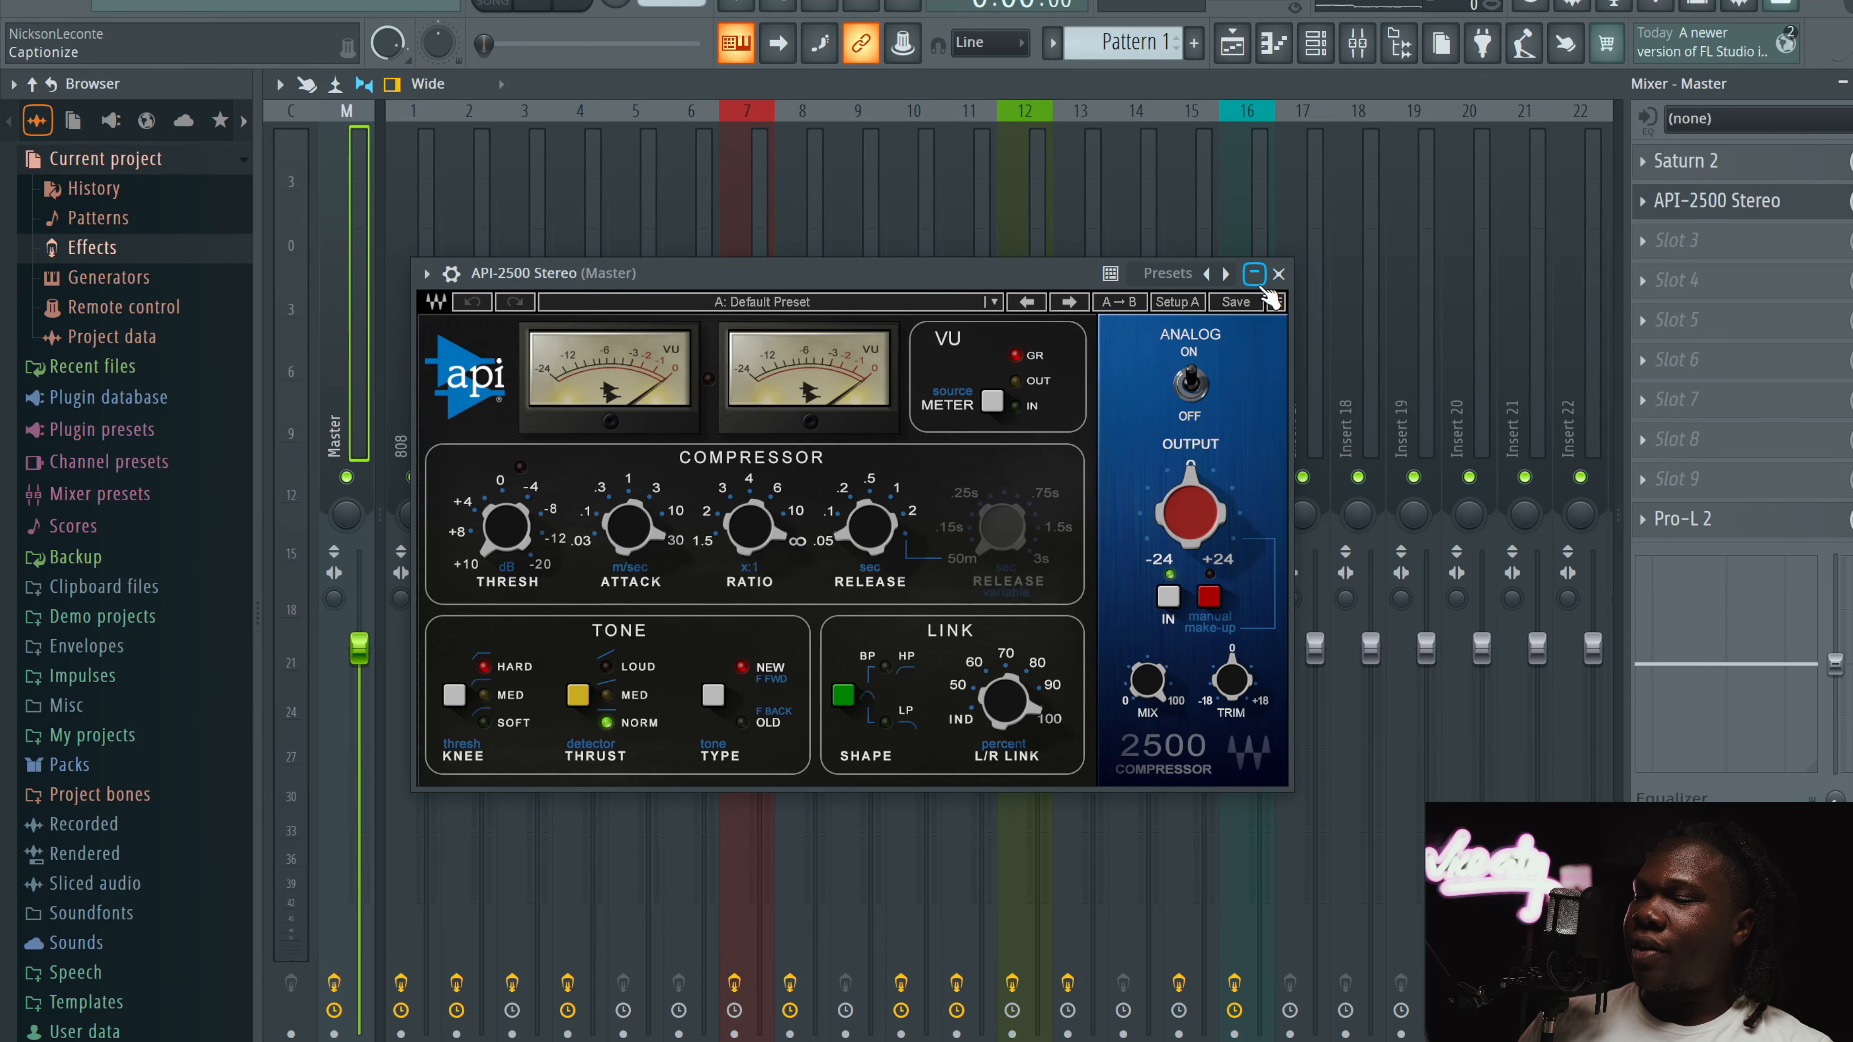
{"action": "left_click", "coordinate": [1278, 274]}
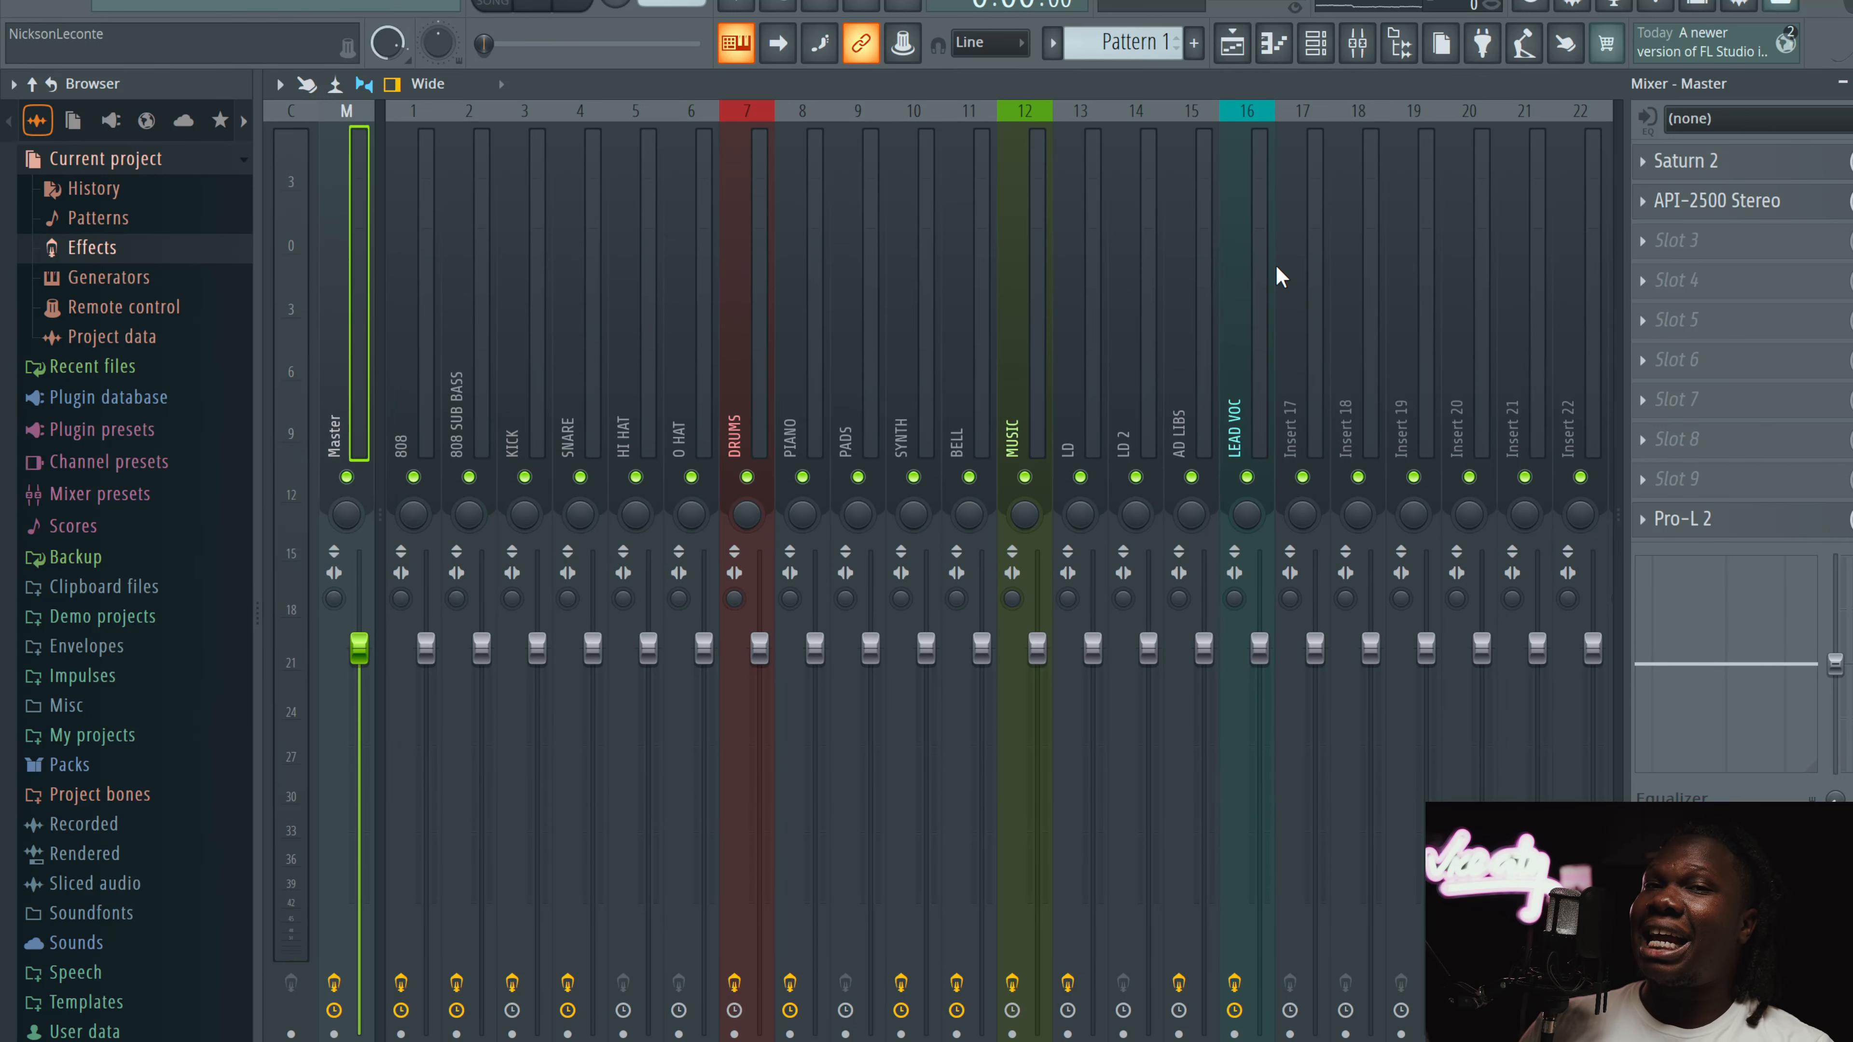
{"action": "left_click", "coordinate": [1721, 534]}
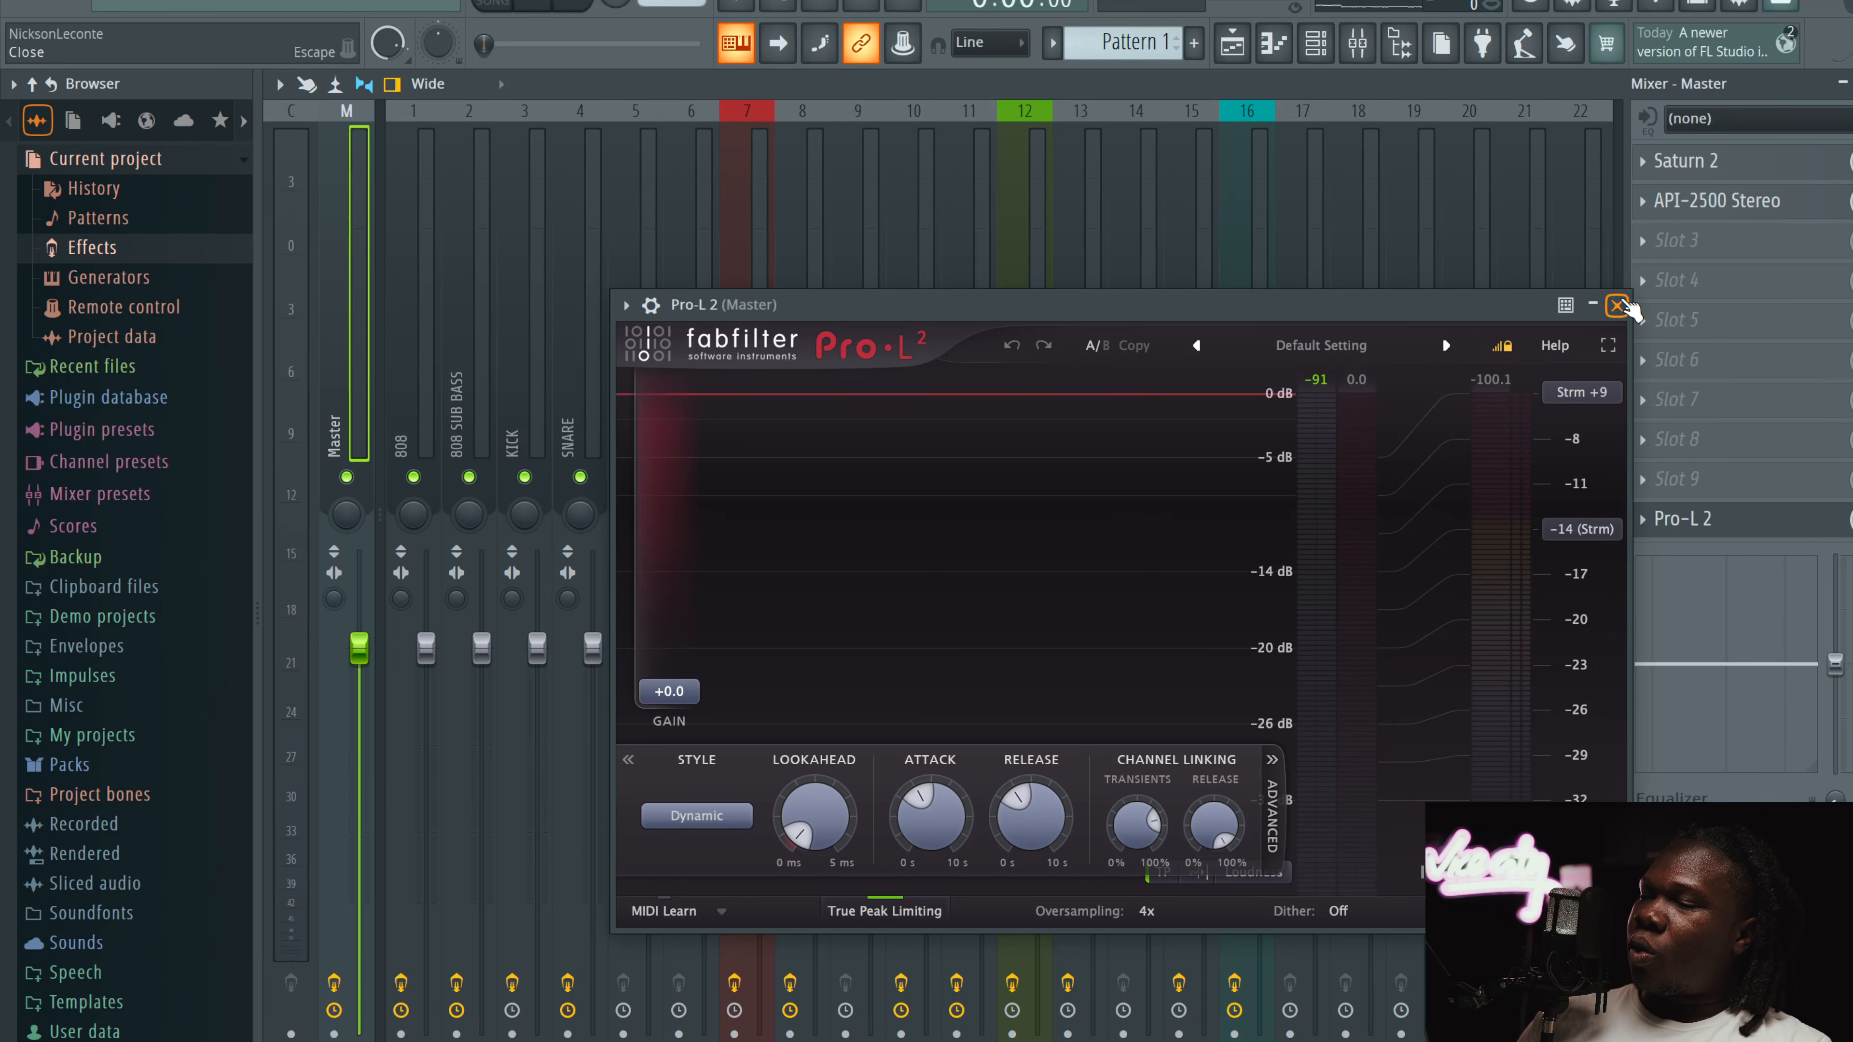
{"action": "left_click", "coordinate": [1618, 306]}
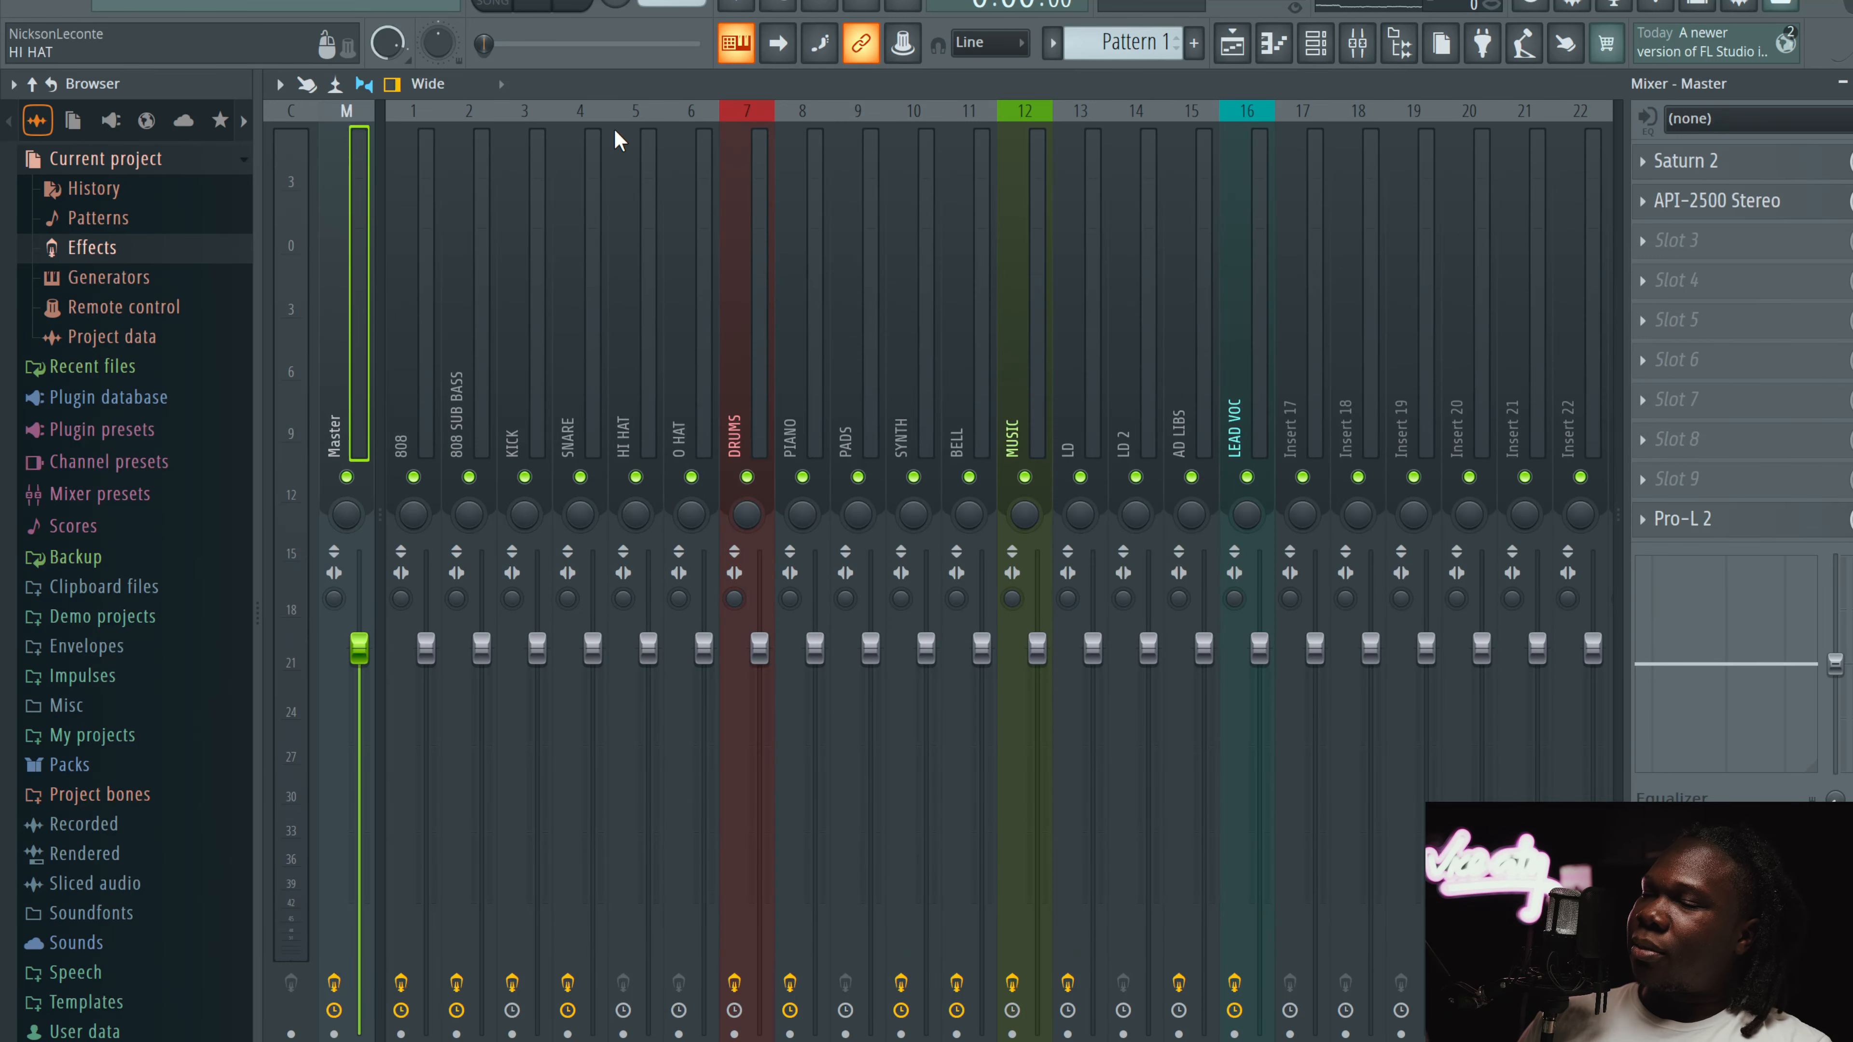
Step: Inspect the UAD Little Labs VOG and JST Clip effects on the 808 track, including JST Clip's mix amount
{"action": "left_click", "coordinate": [418, 284]}
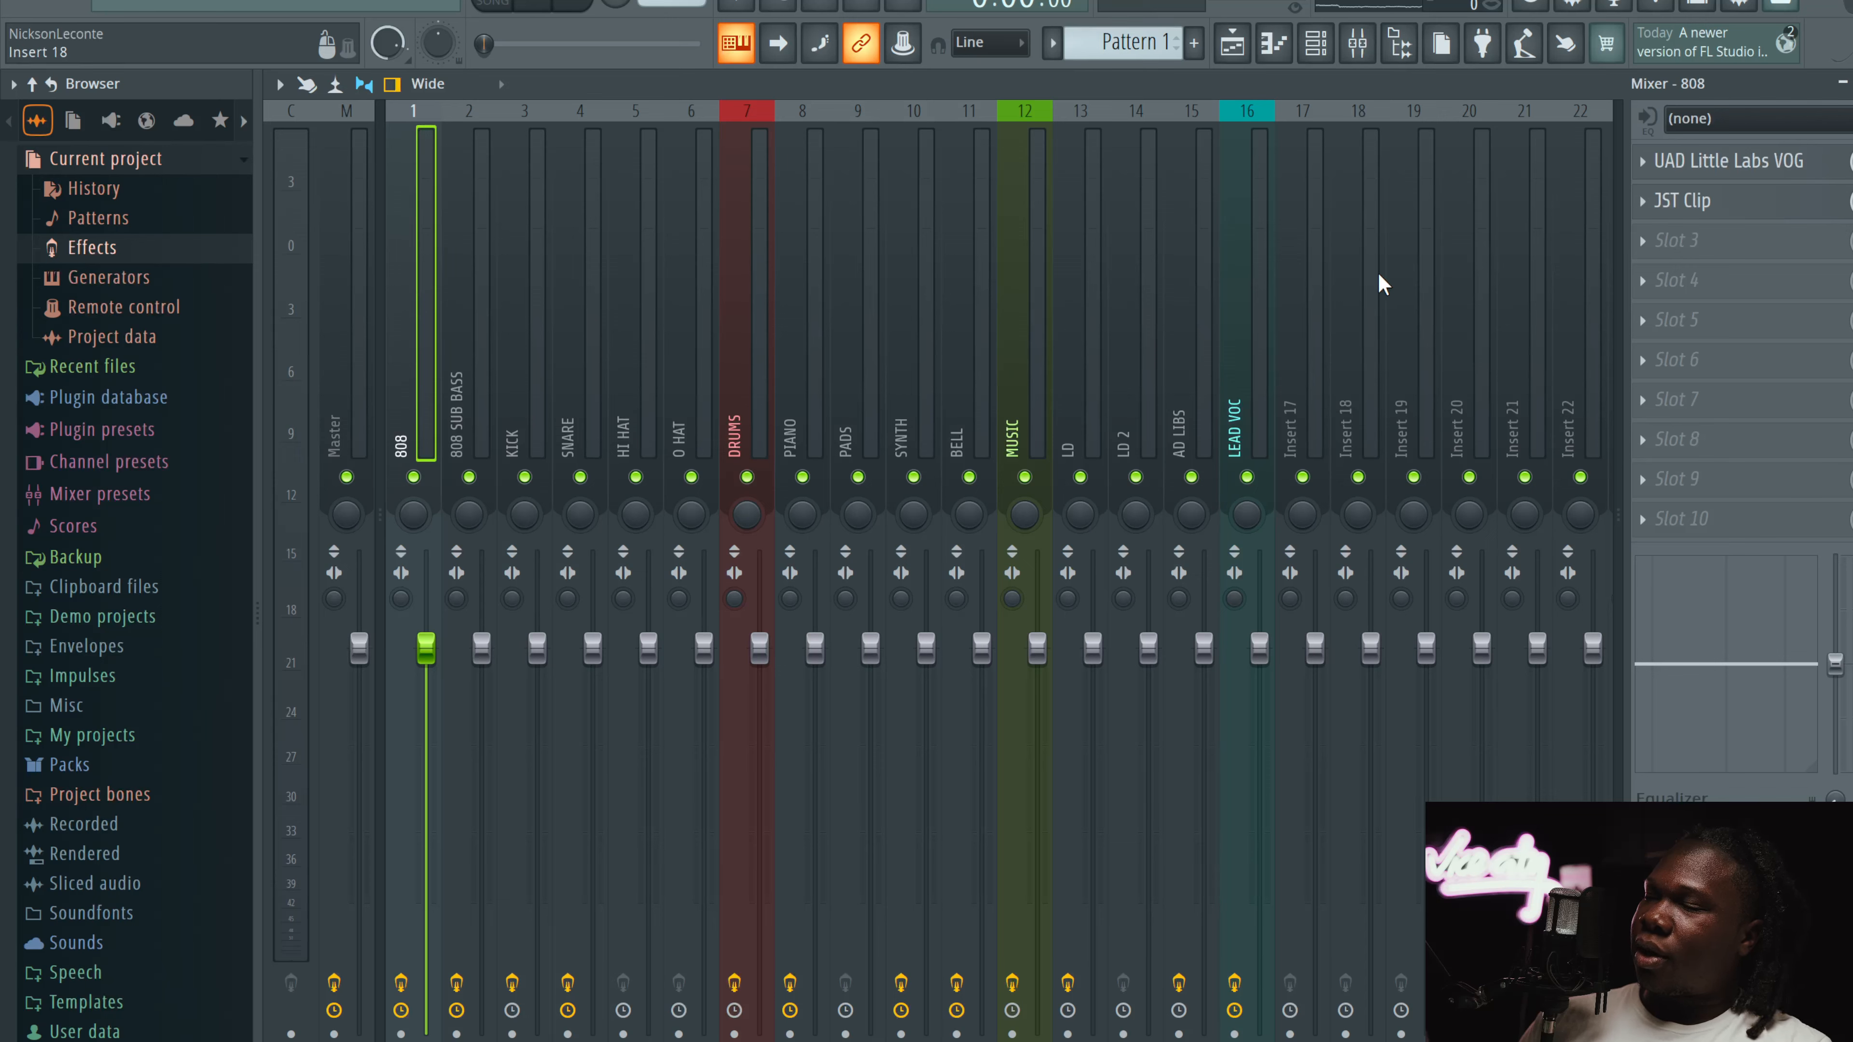
{"action": "left_click", "coordinate": [1701, 160]}
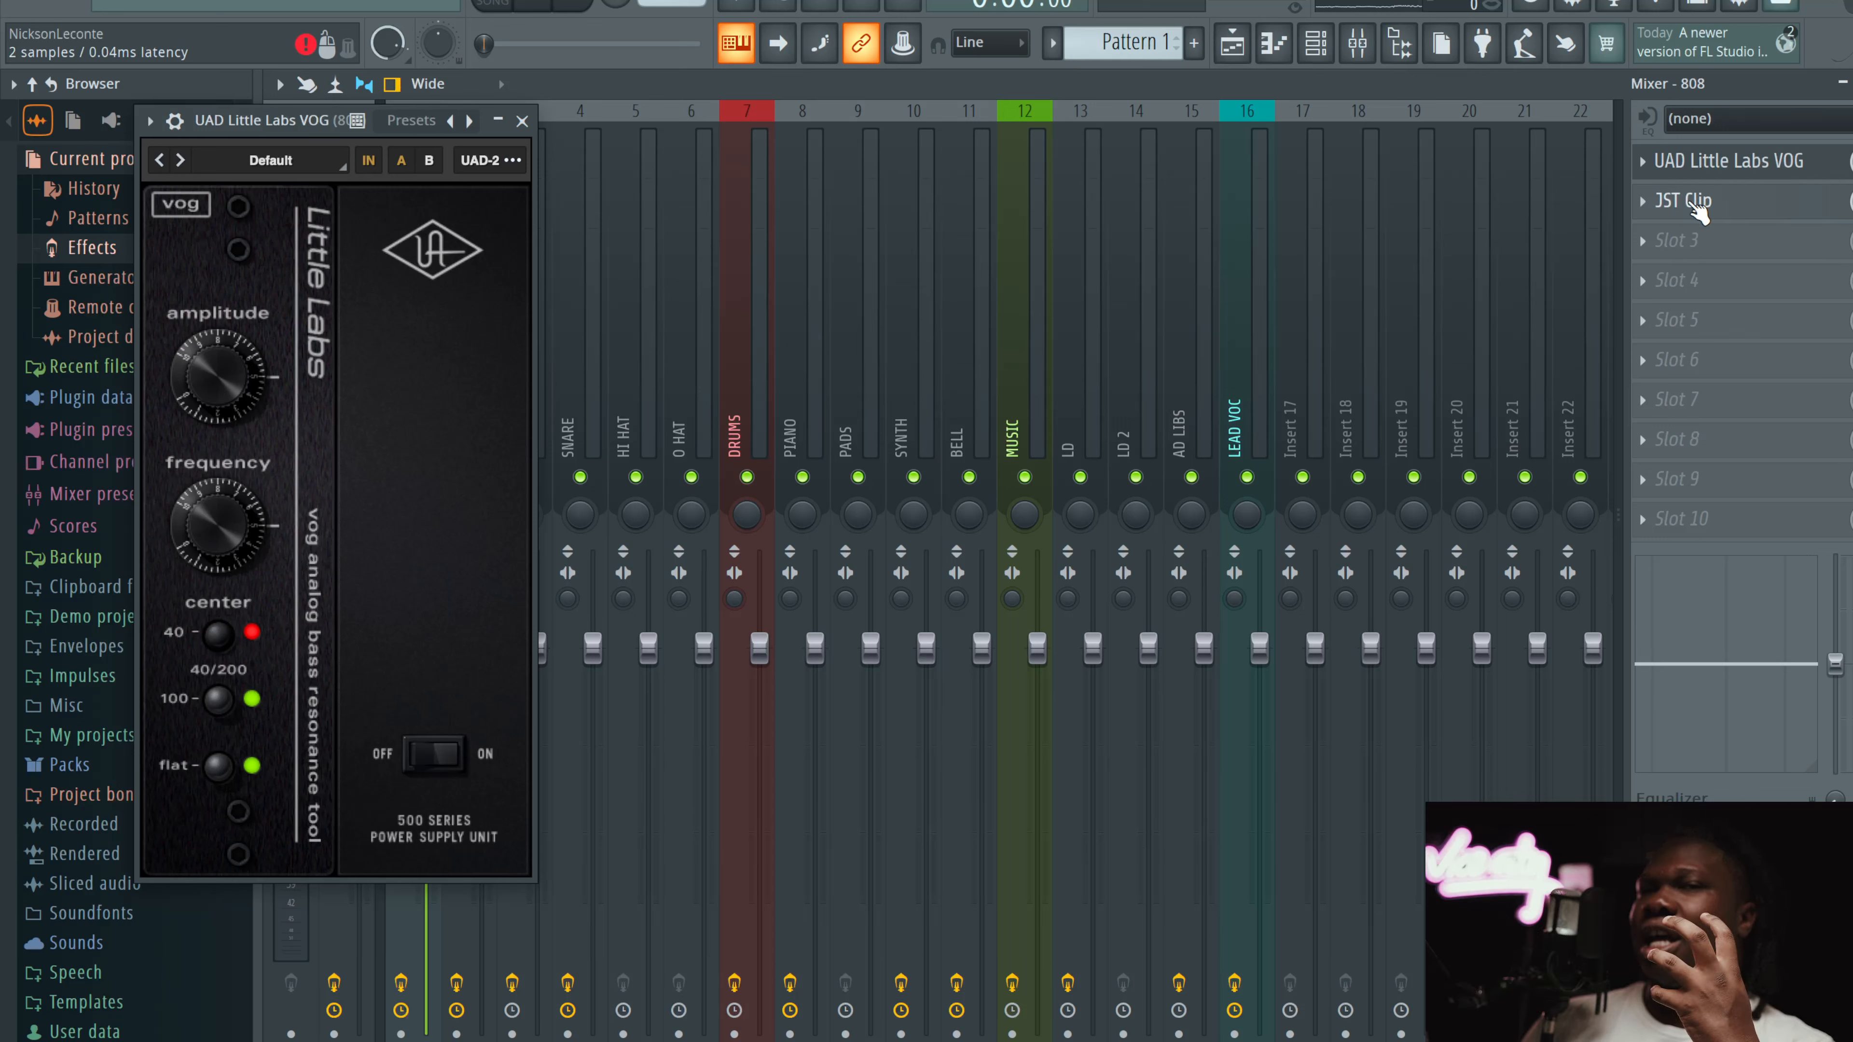
{"action": "left_click", "coordinate": [1767, 209]}
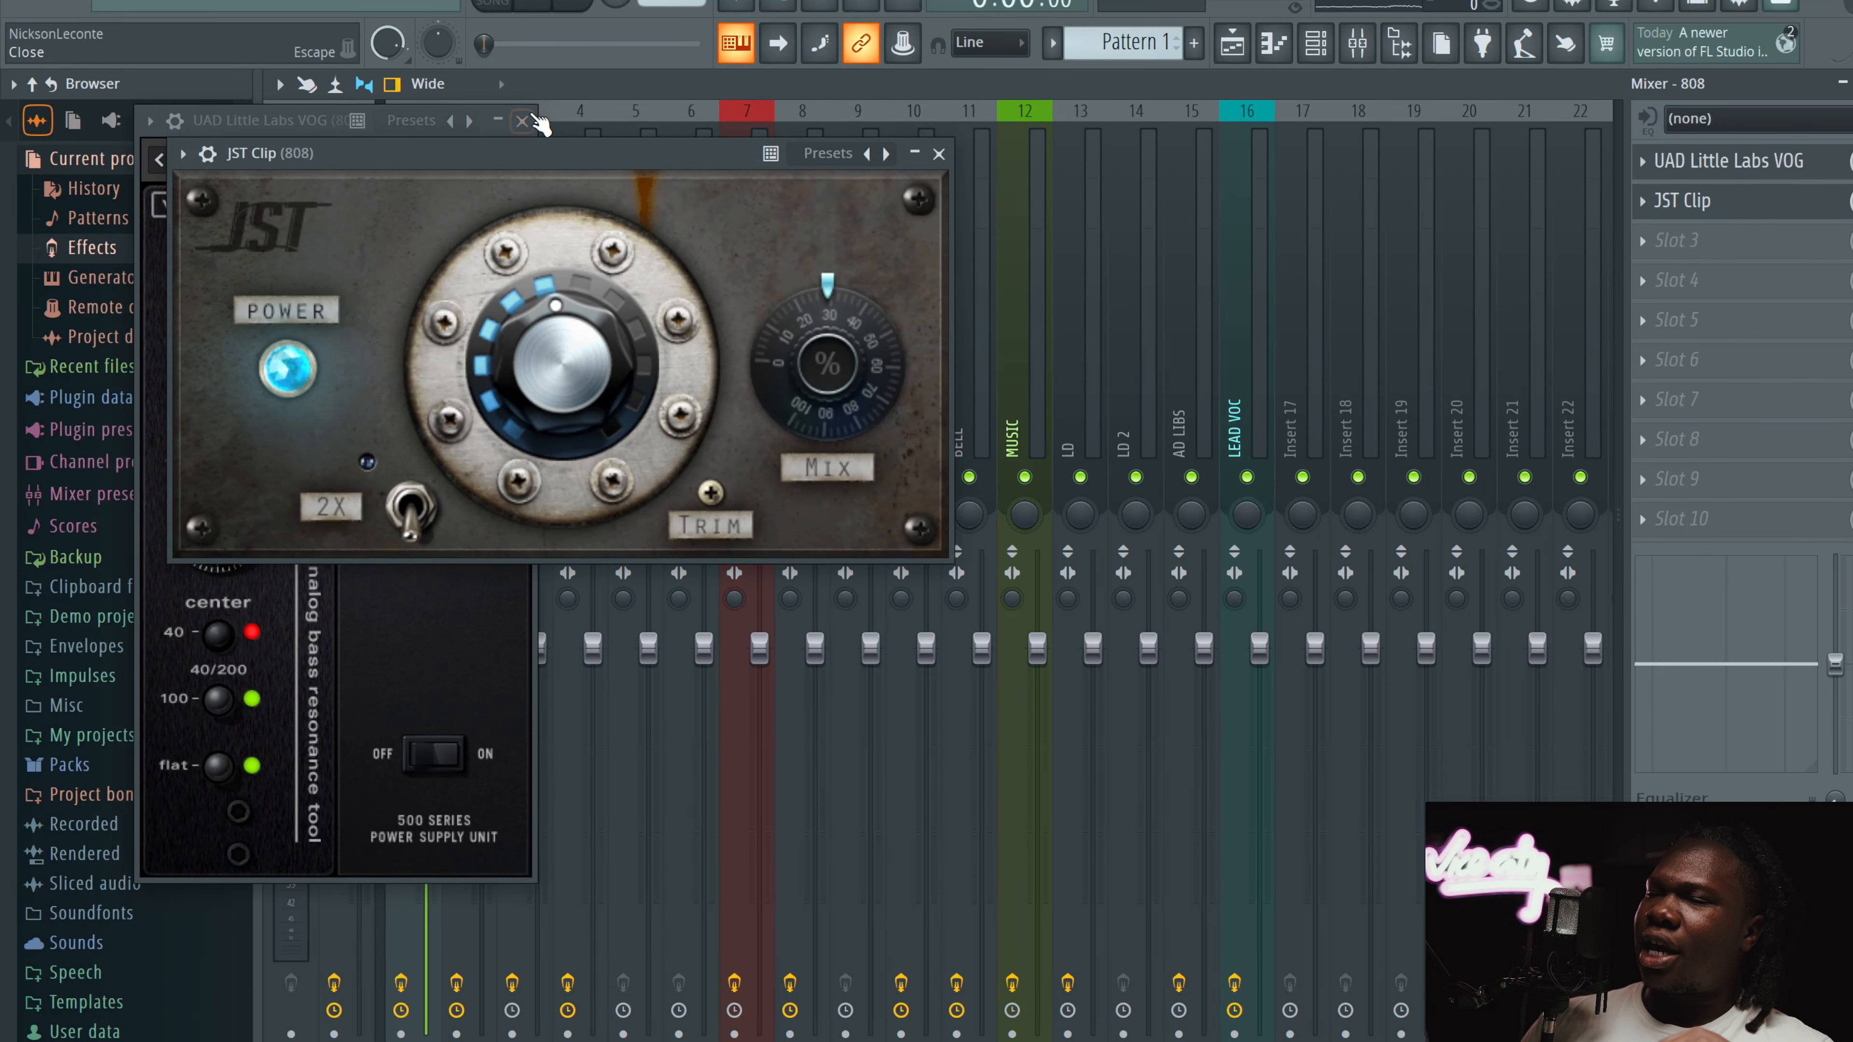
{"action": "left_click", "coordinate": [522, 121]}
{"action": "left_click_drag", "start_coordinate": [579, 165], "coordinate": [845, 264]}
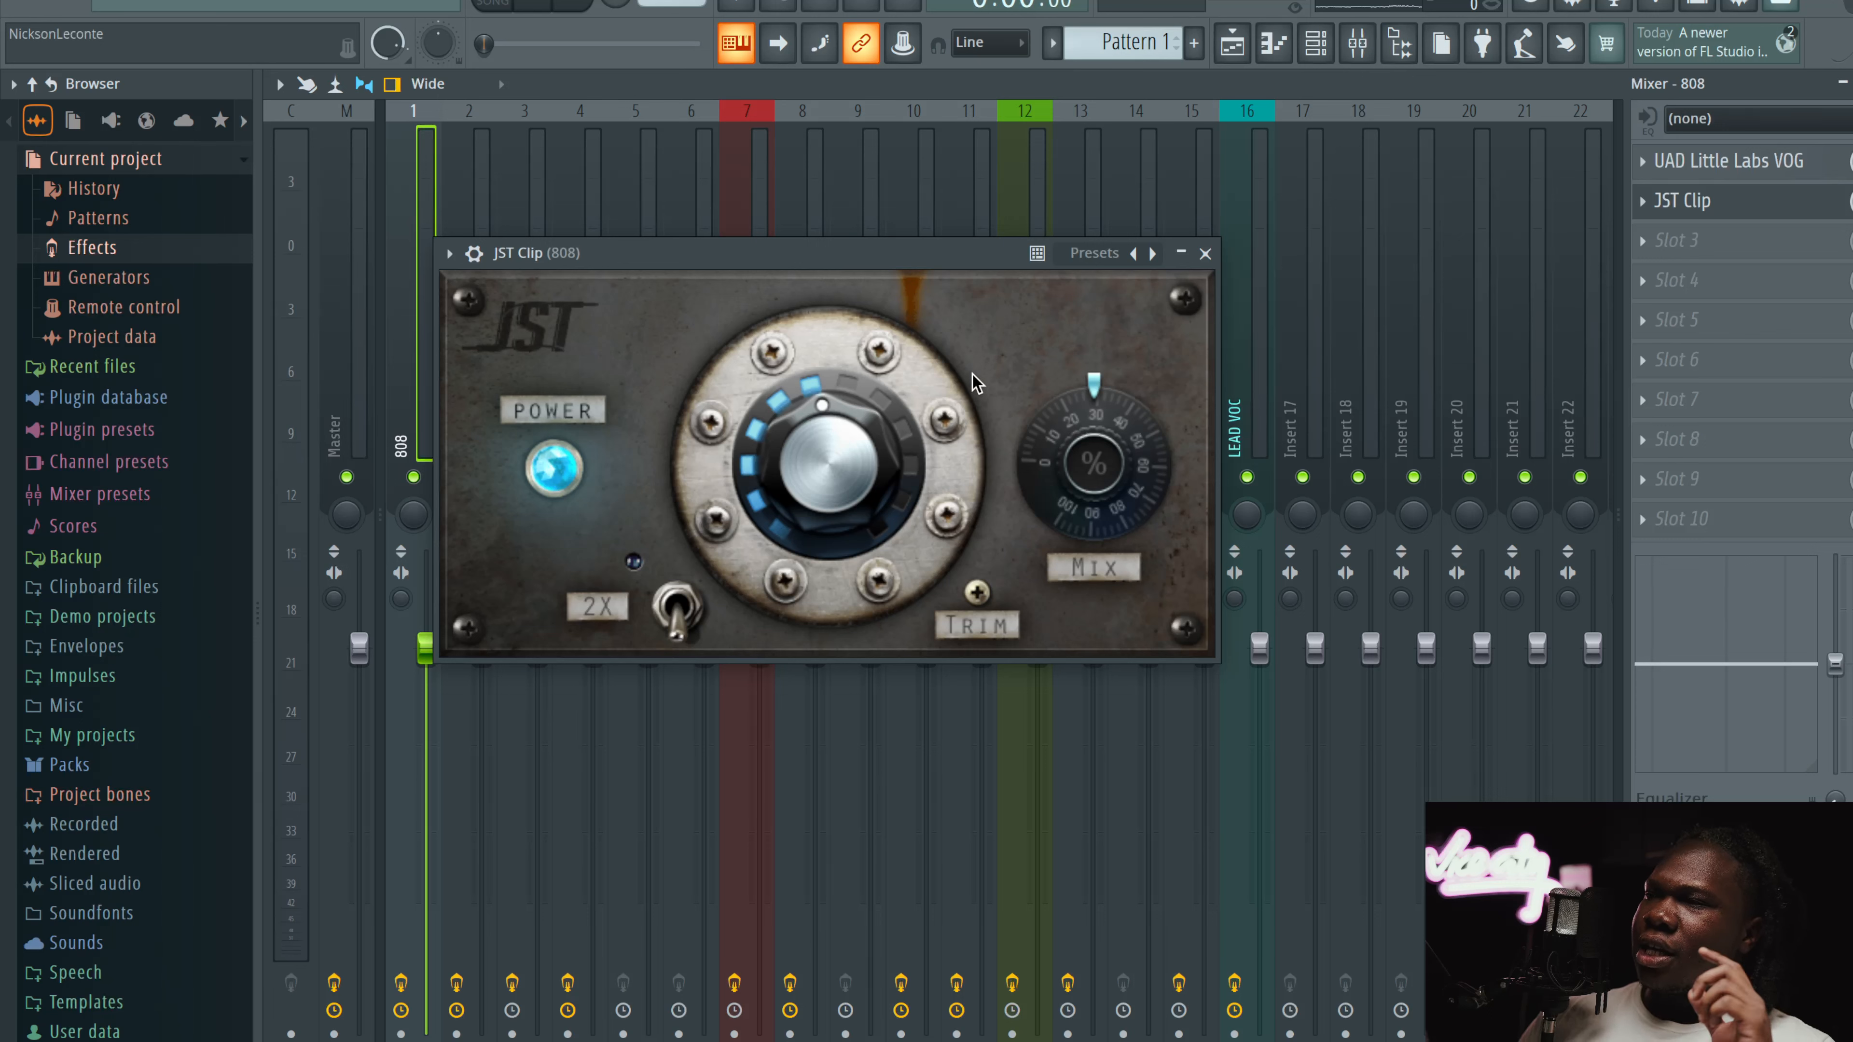
{"action": "mouse_move", "coordinate": [1033, 464]}
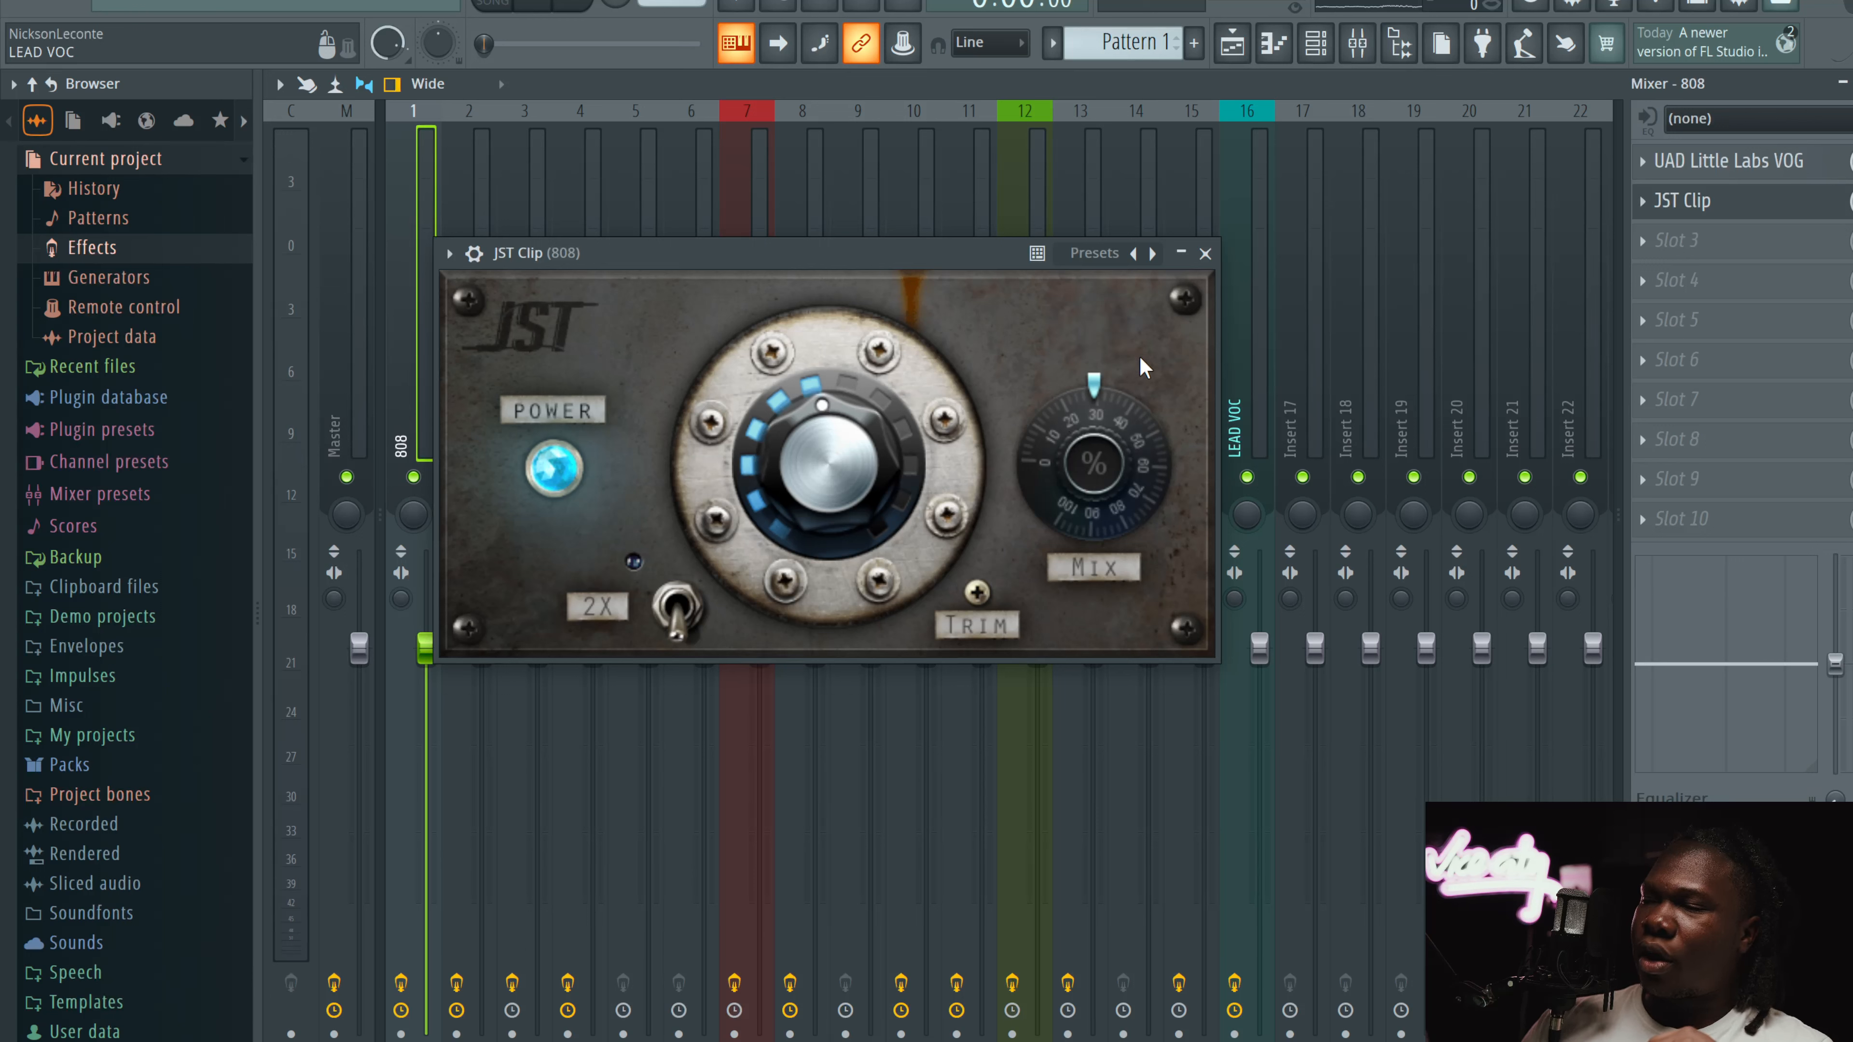
{"action": "left_click", "coordinate": [1205, 254]}
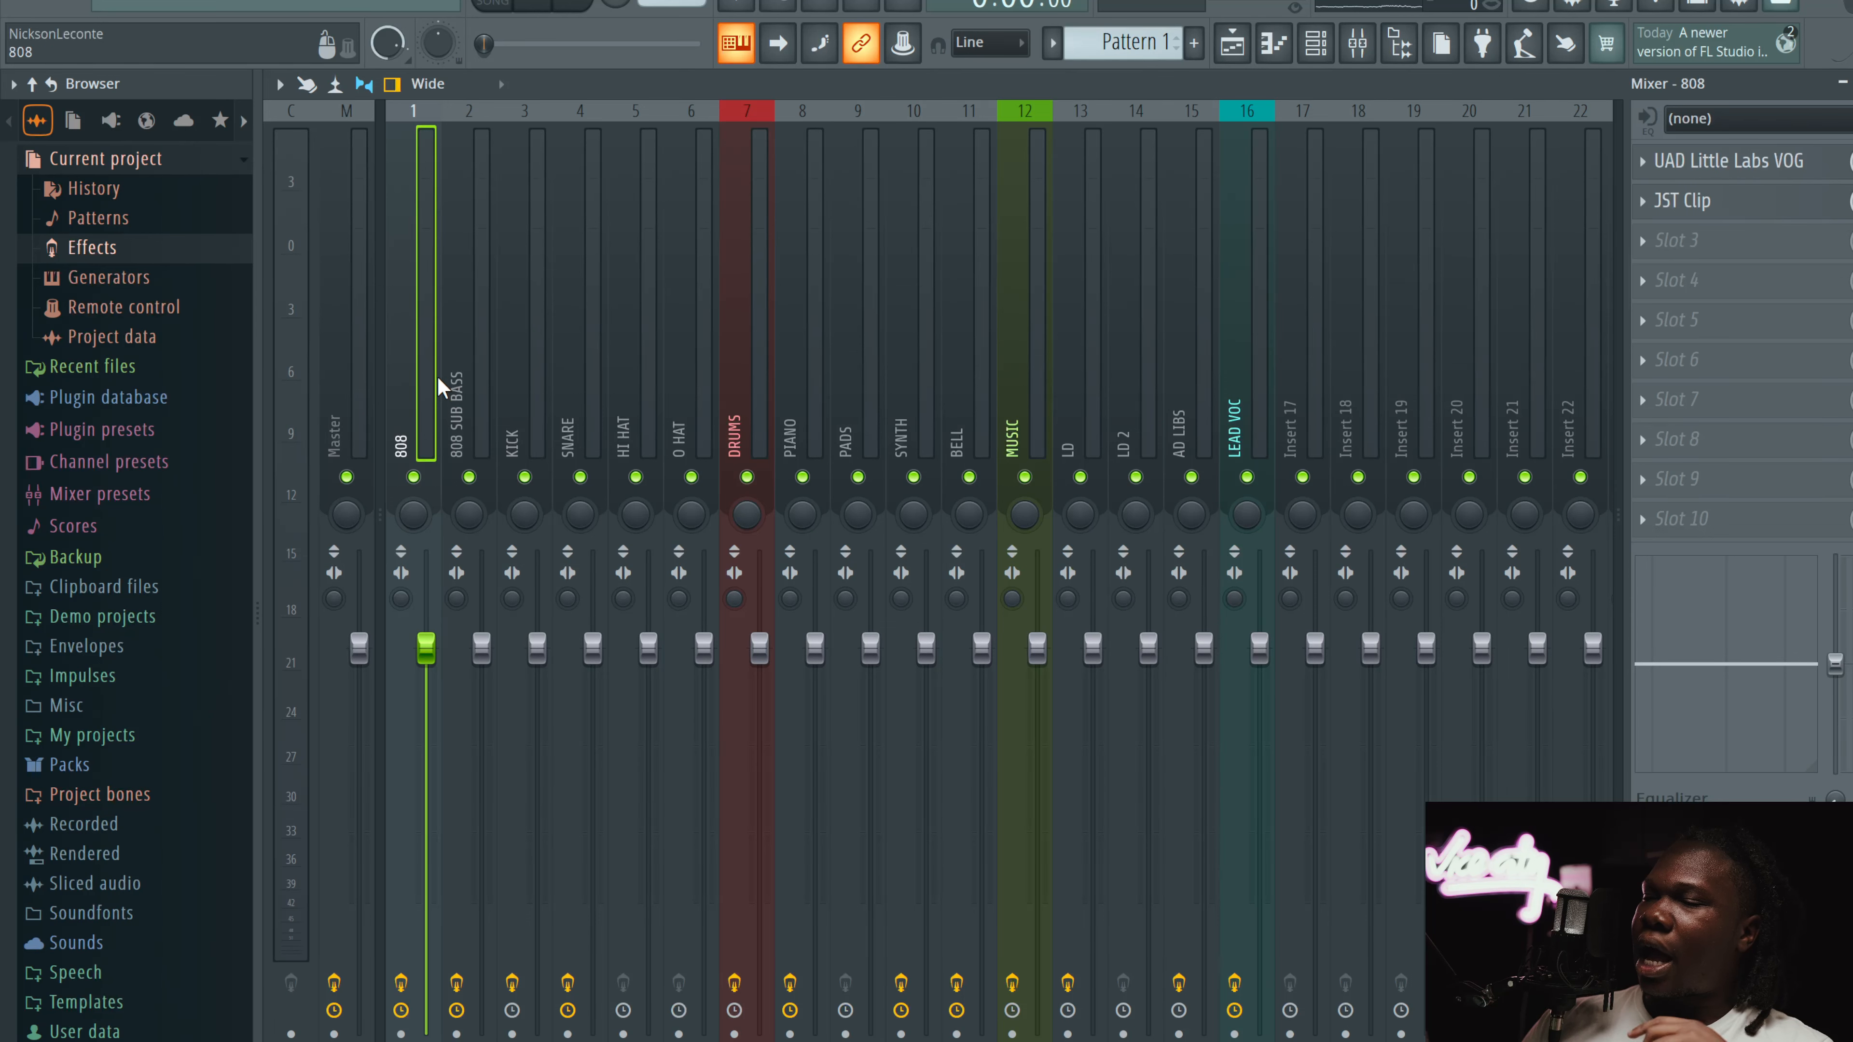
{"action": "left_click", "coordinate": [1737, 205]}
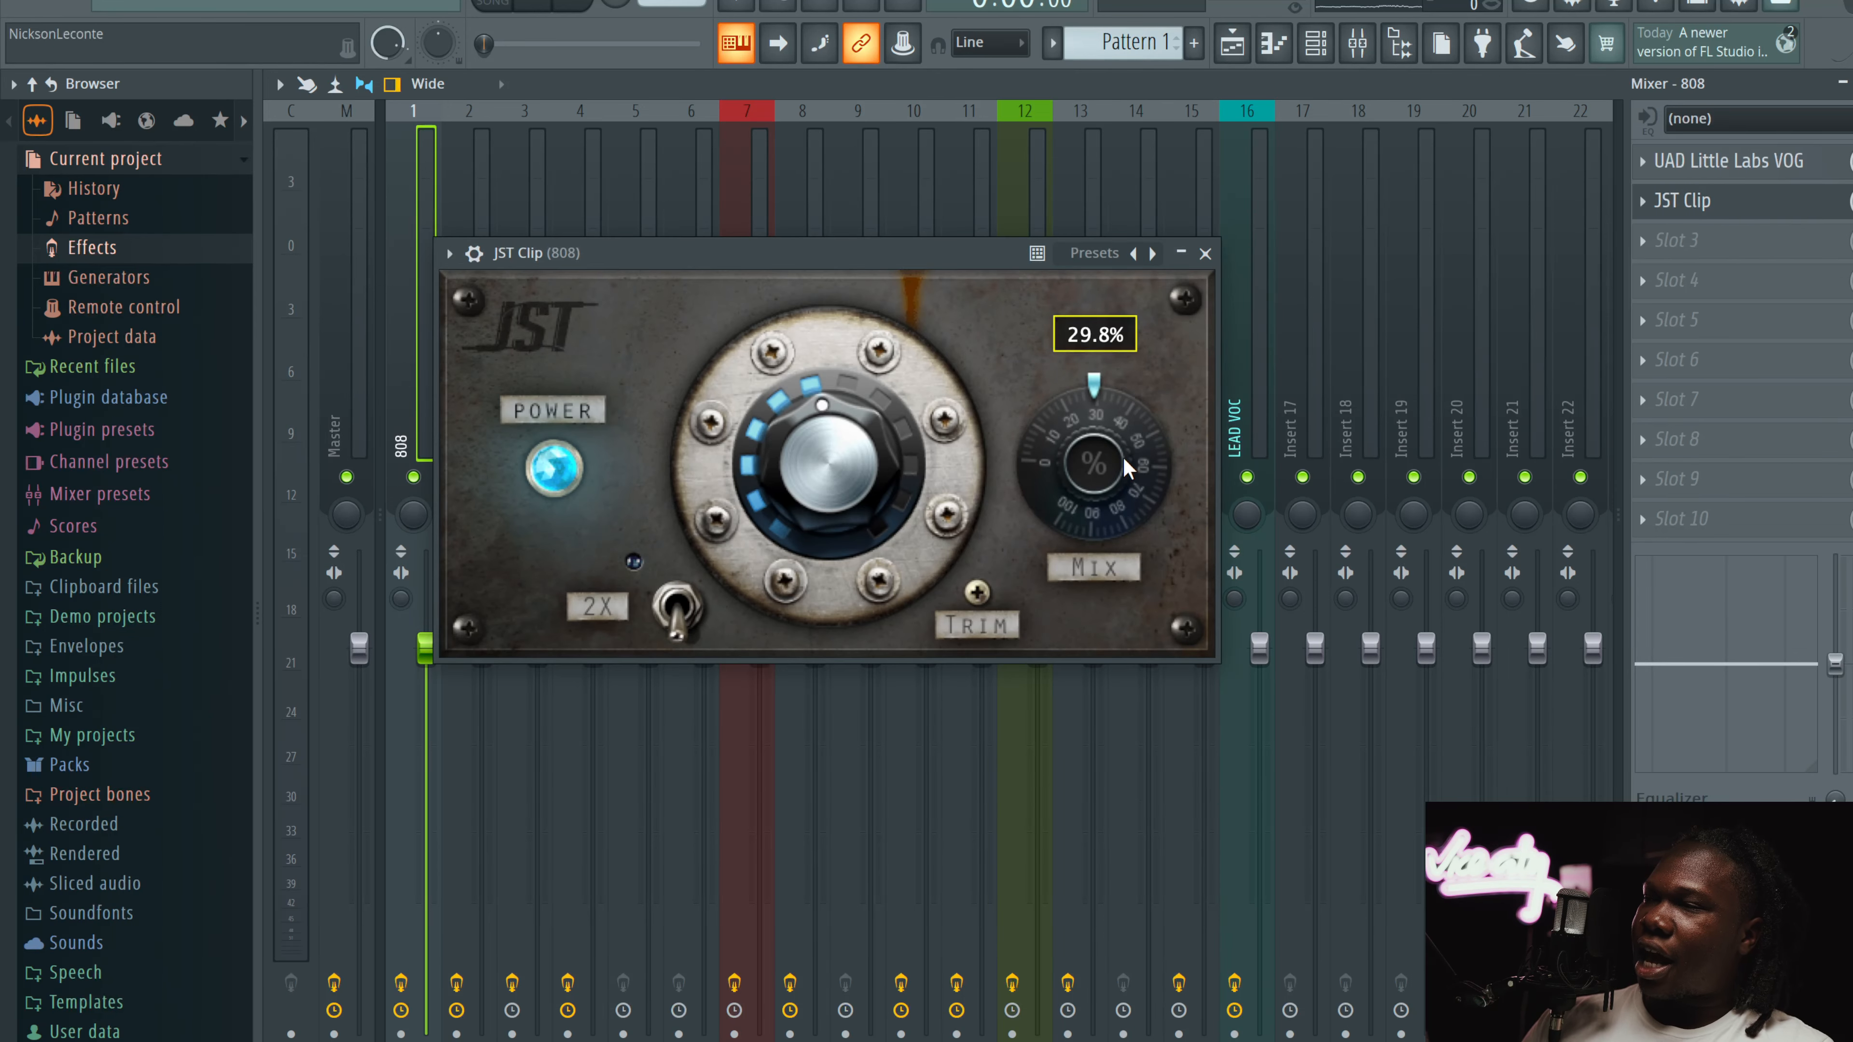
{"action": "left_click", "coordinate": [1206, 254]}
Step: Inspect the RBass Stereo and Scheps 73 Stereo effects on the 808 SUB BASS track, including the Scheps 73 preamp
{"action": "left_click", "coordinate": [482, 324]}
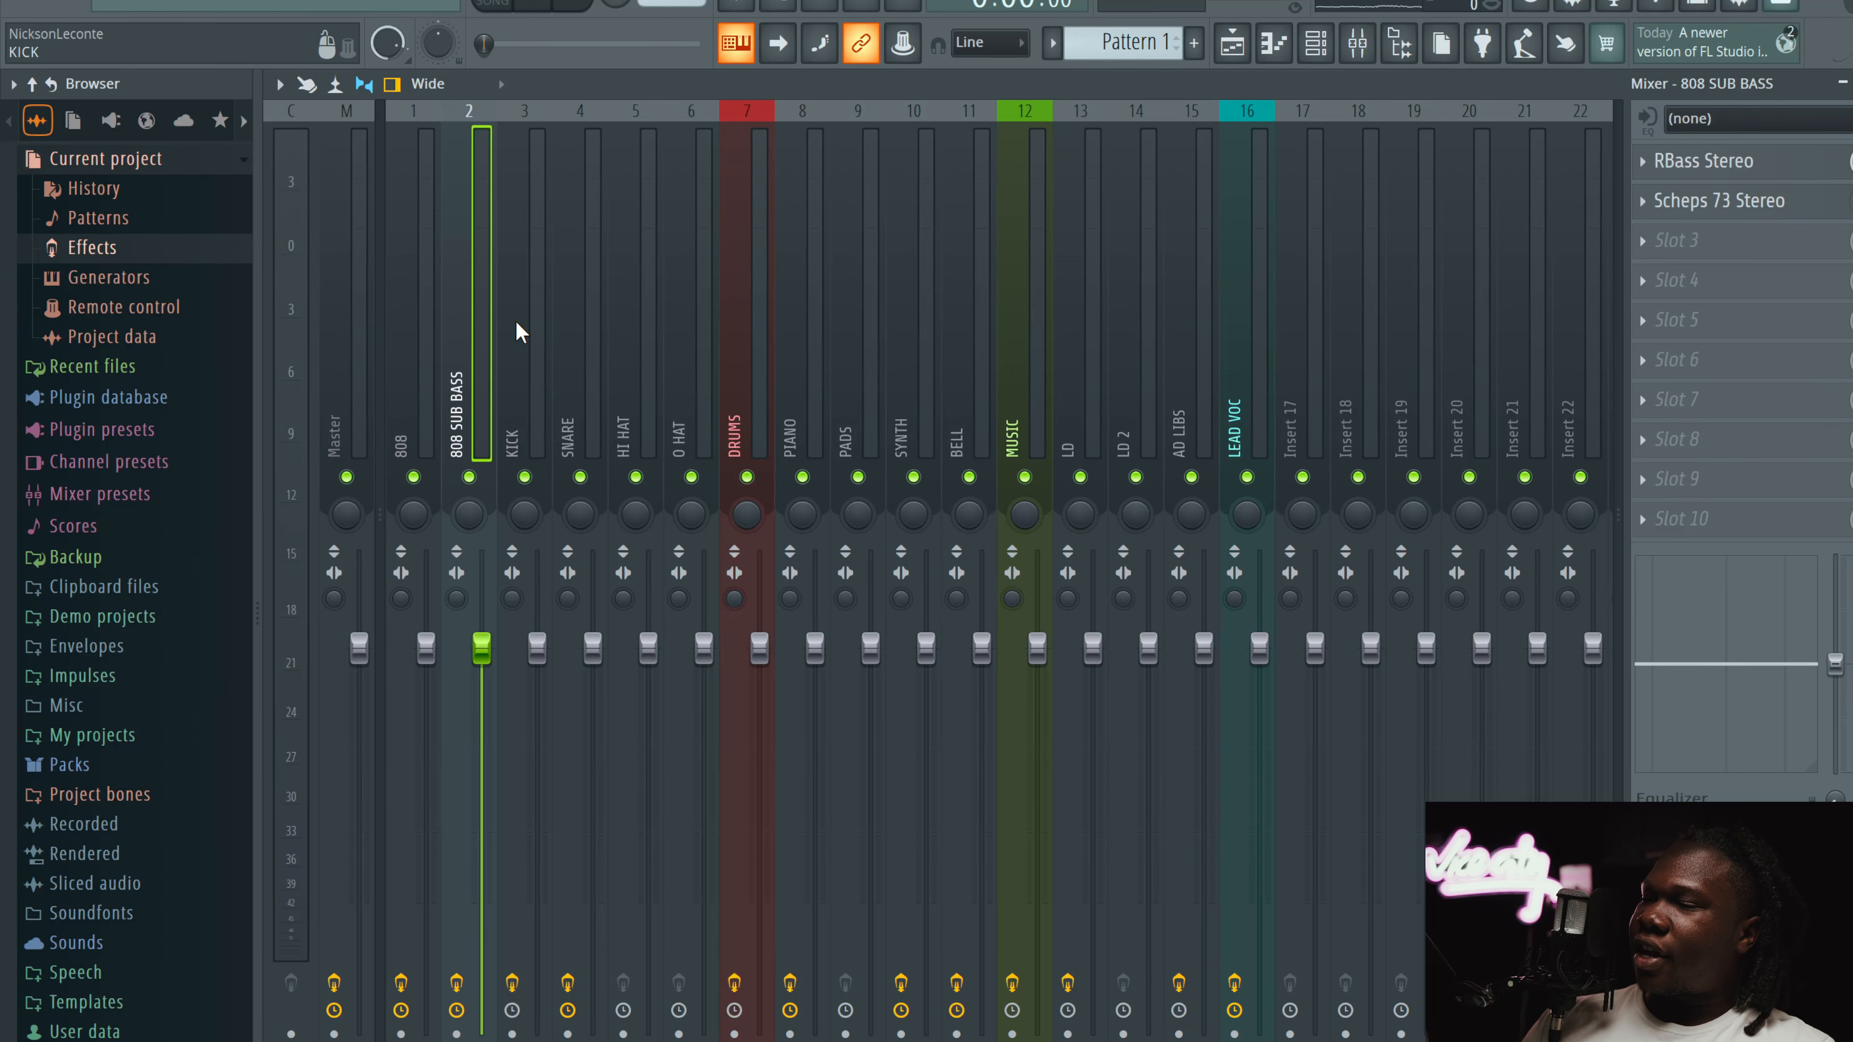
{"action": "left_click", "coordinate": [1703, 161]}
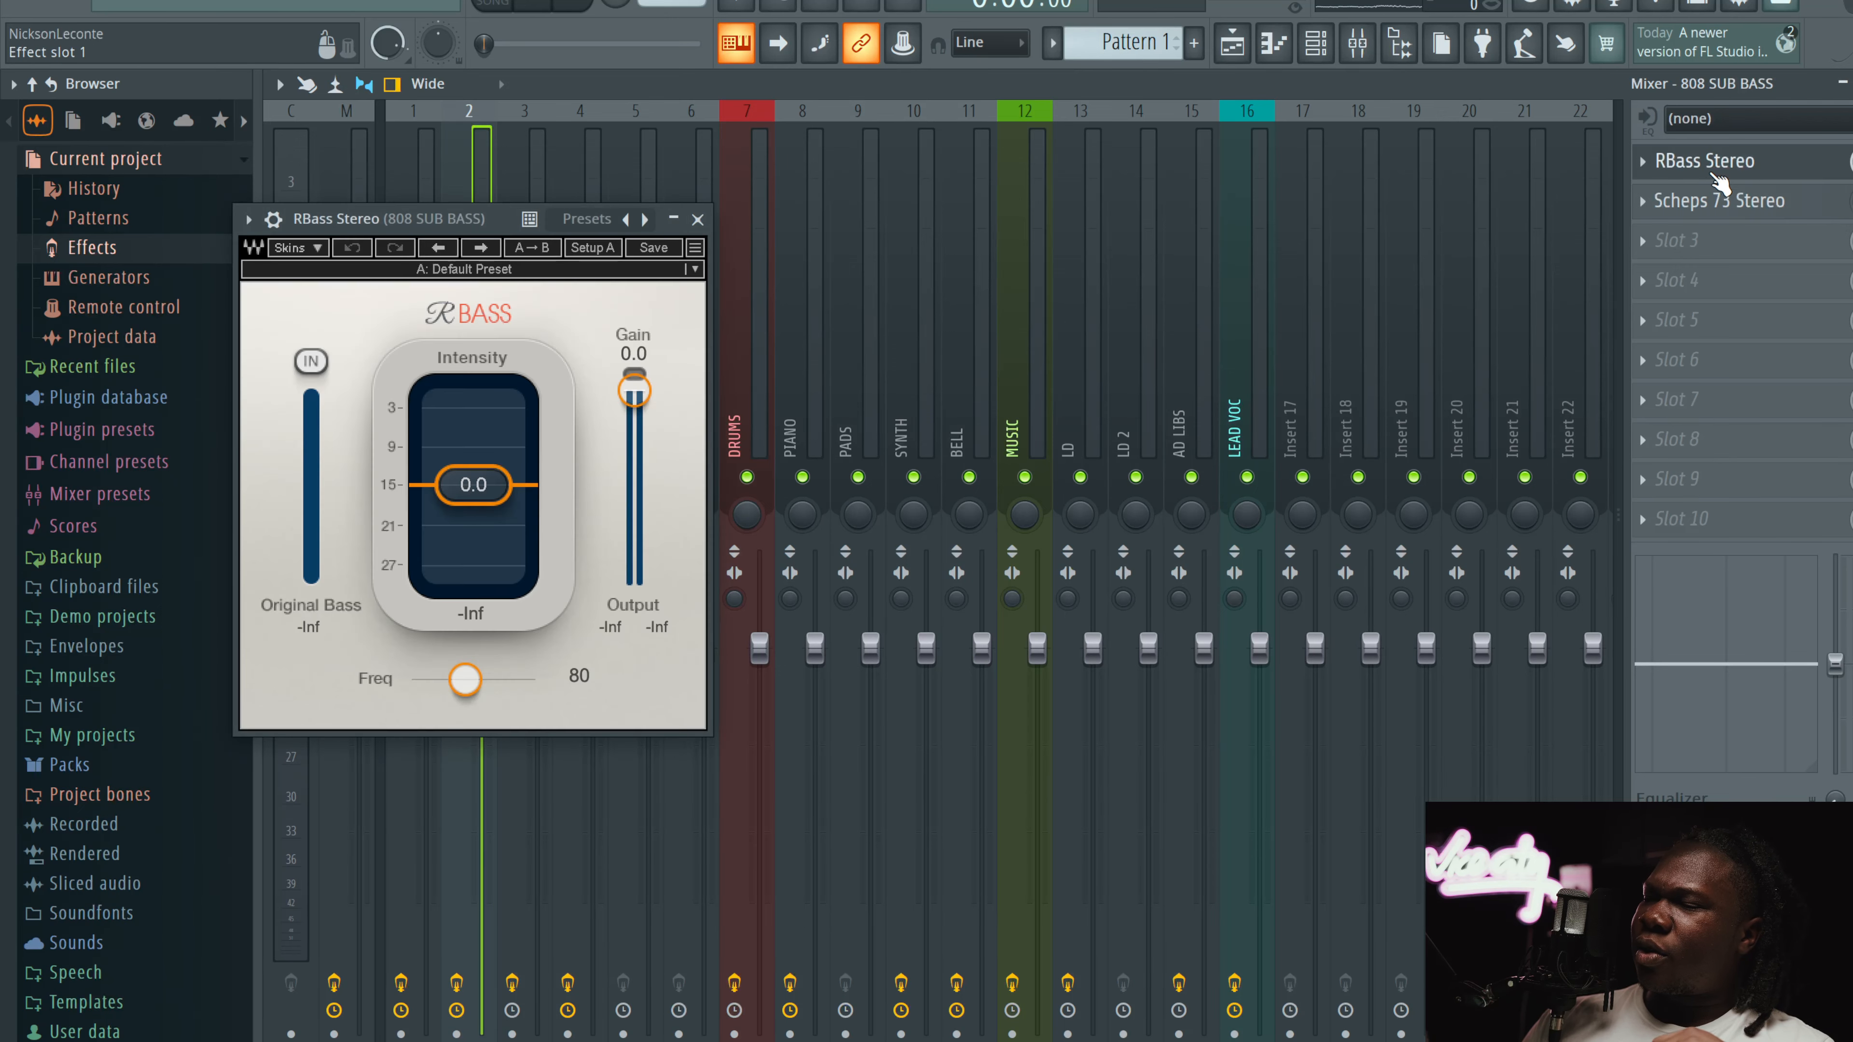
{"action": "left_click", "coordinate": [1719, 201]}
{"action": "left_click", "coordinate": [767, 187]}
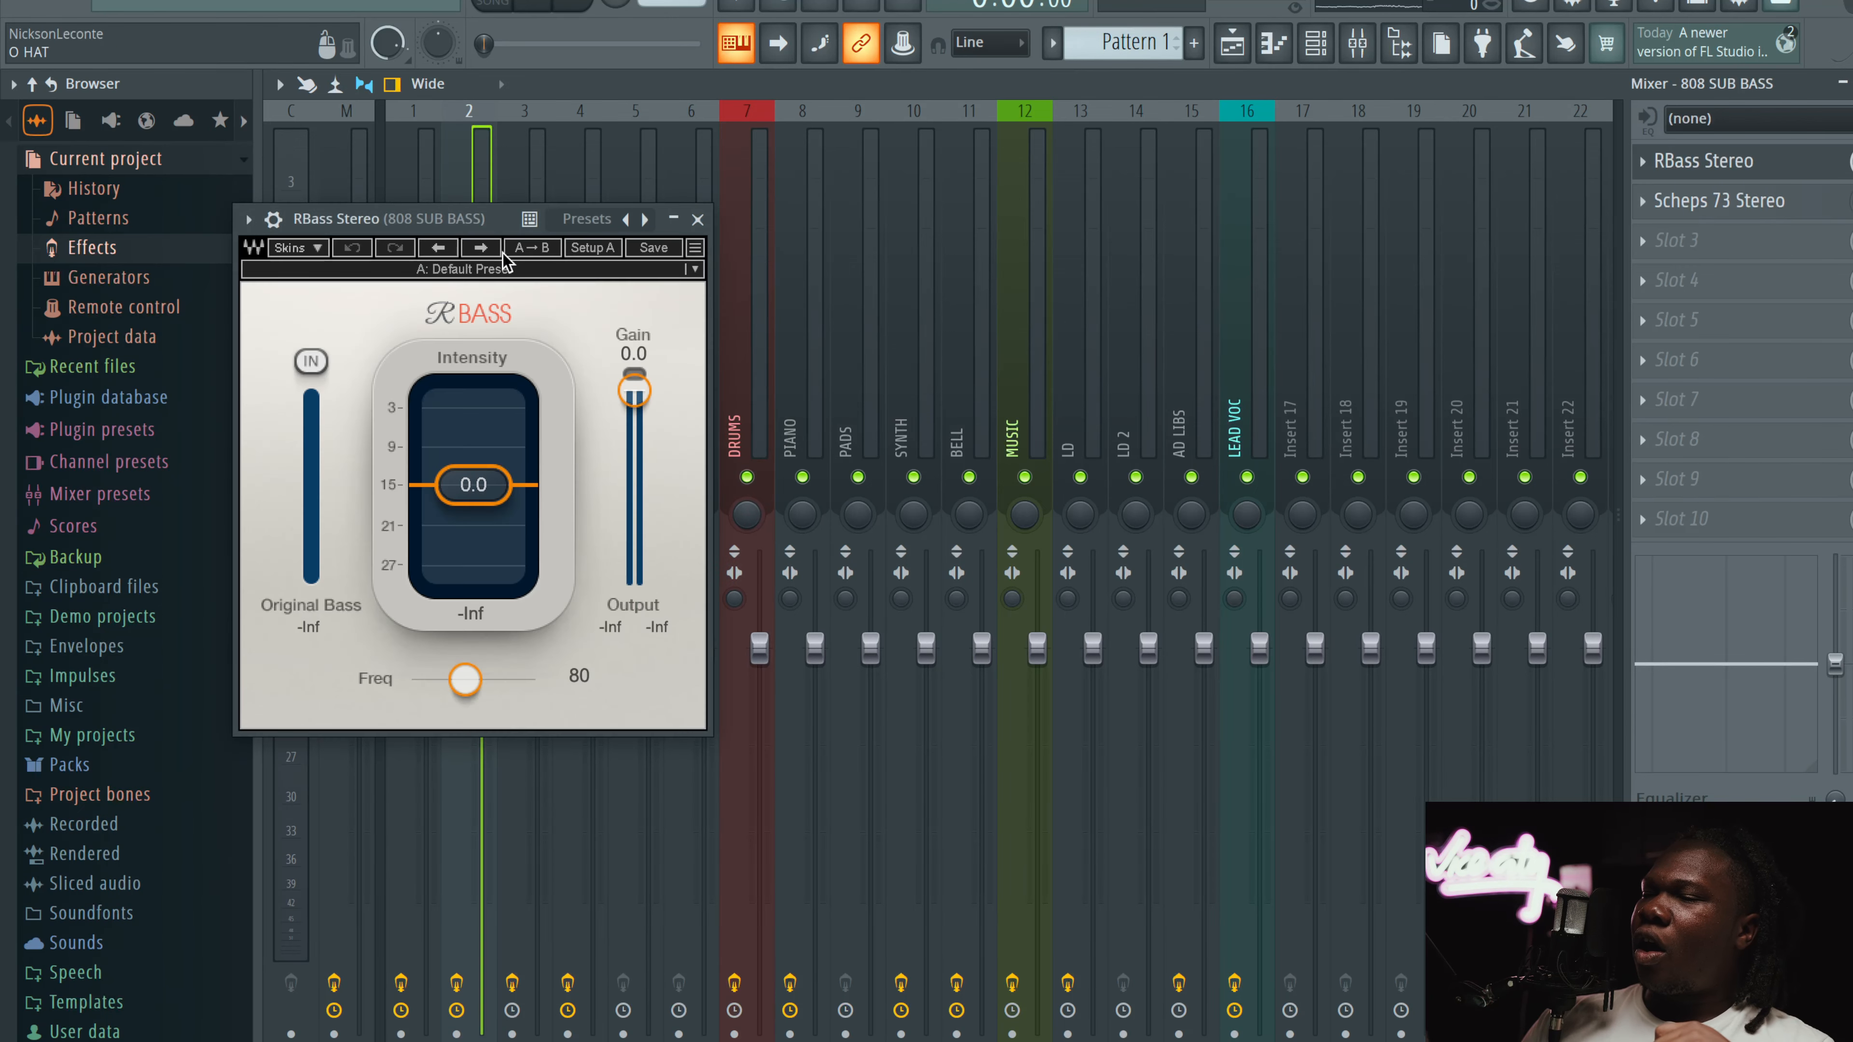
{"action": "left_click", "coordinate": [699, 219]}
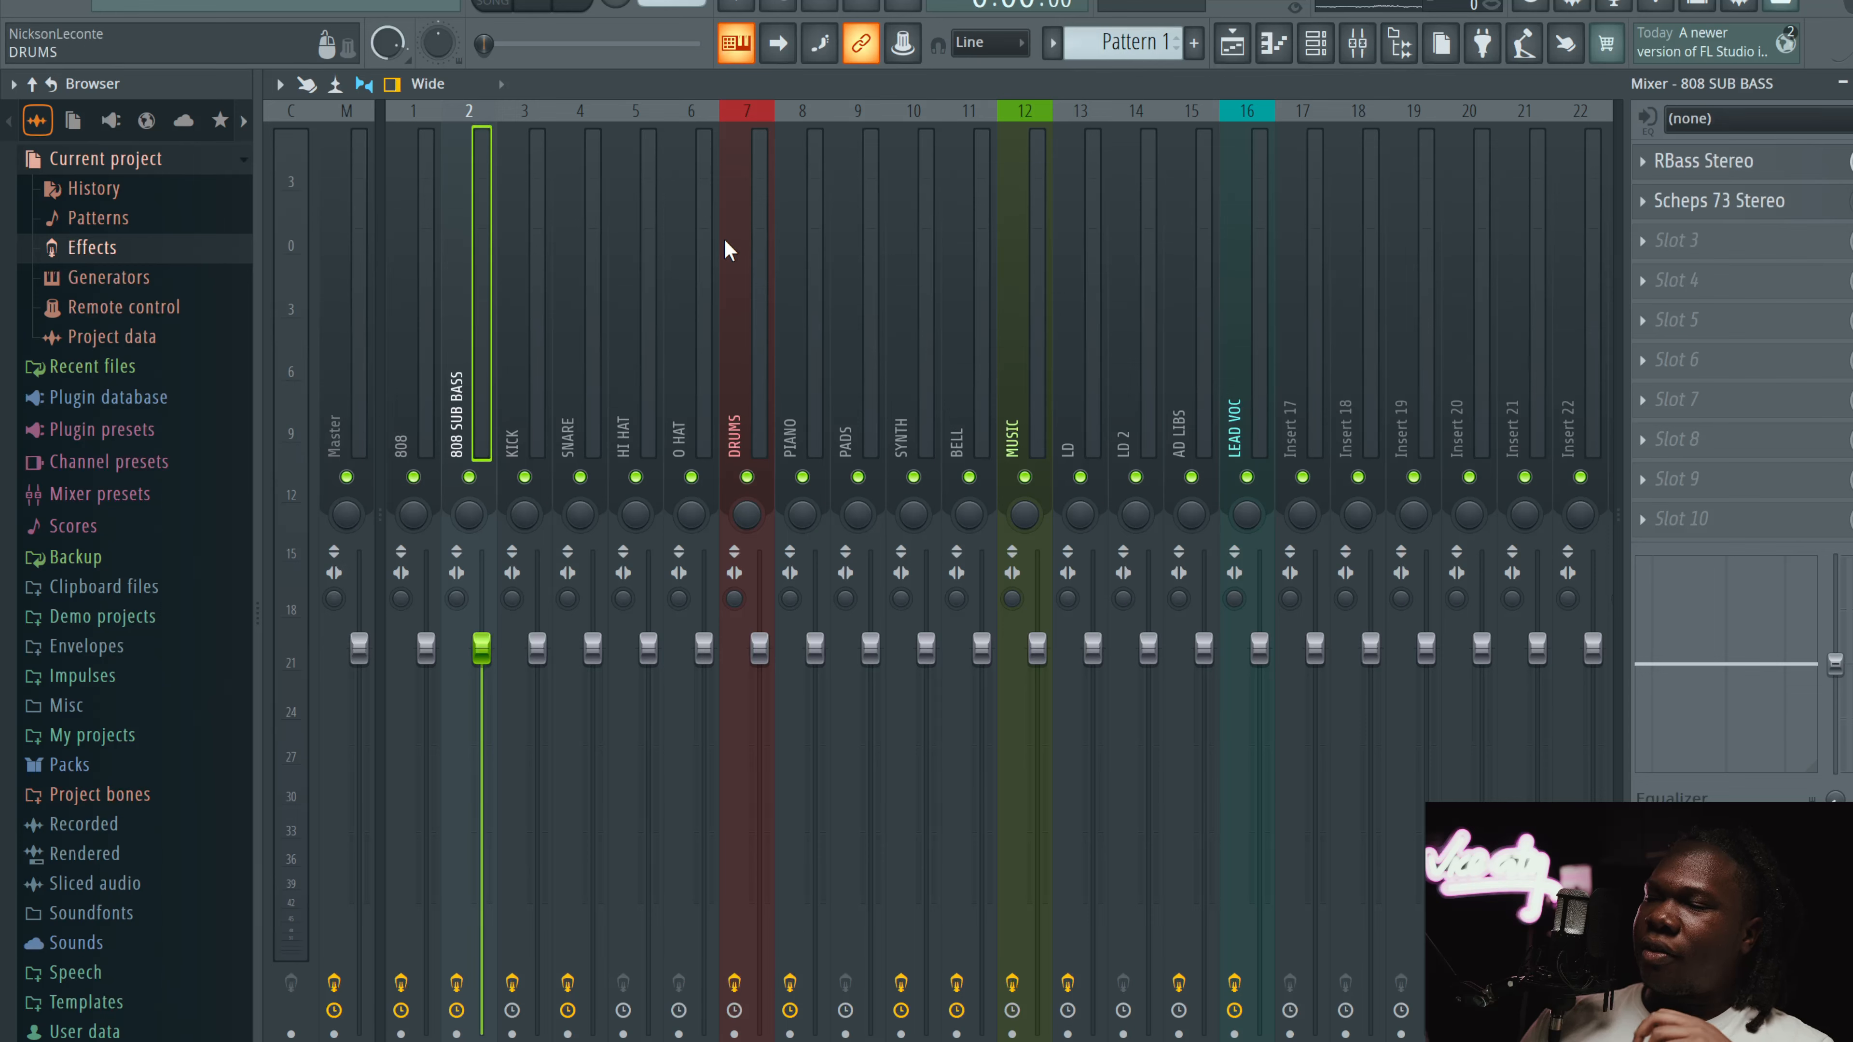
{"action": "left_click", "coordinate": [1685, 201]}
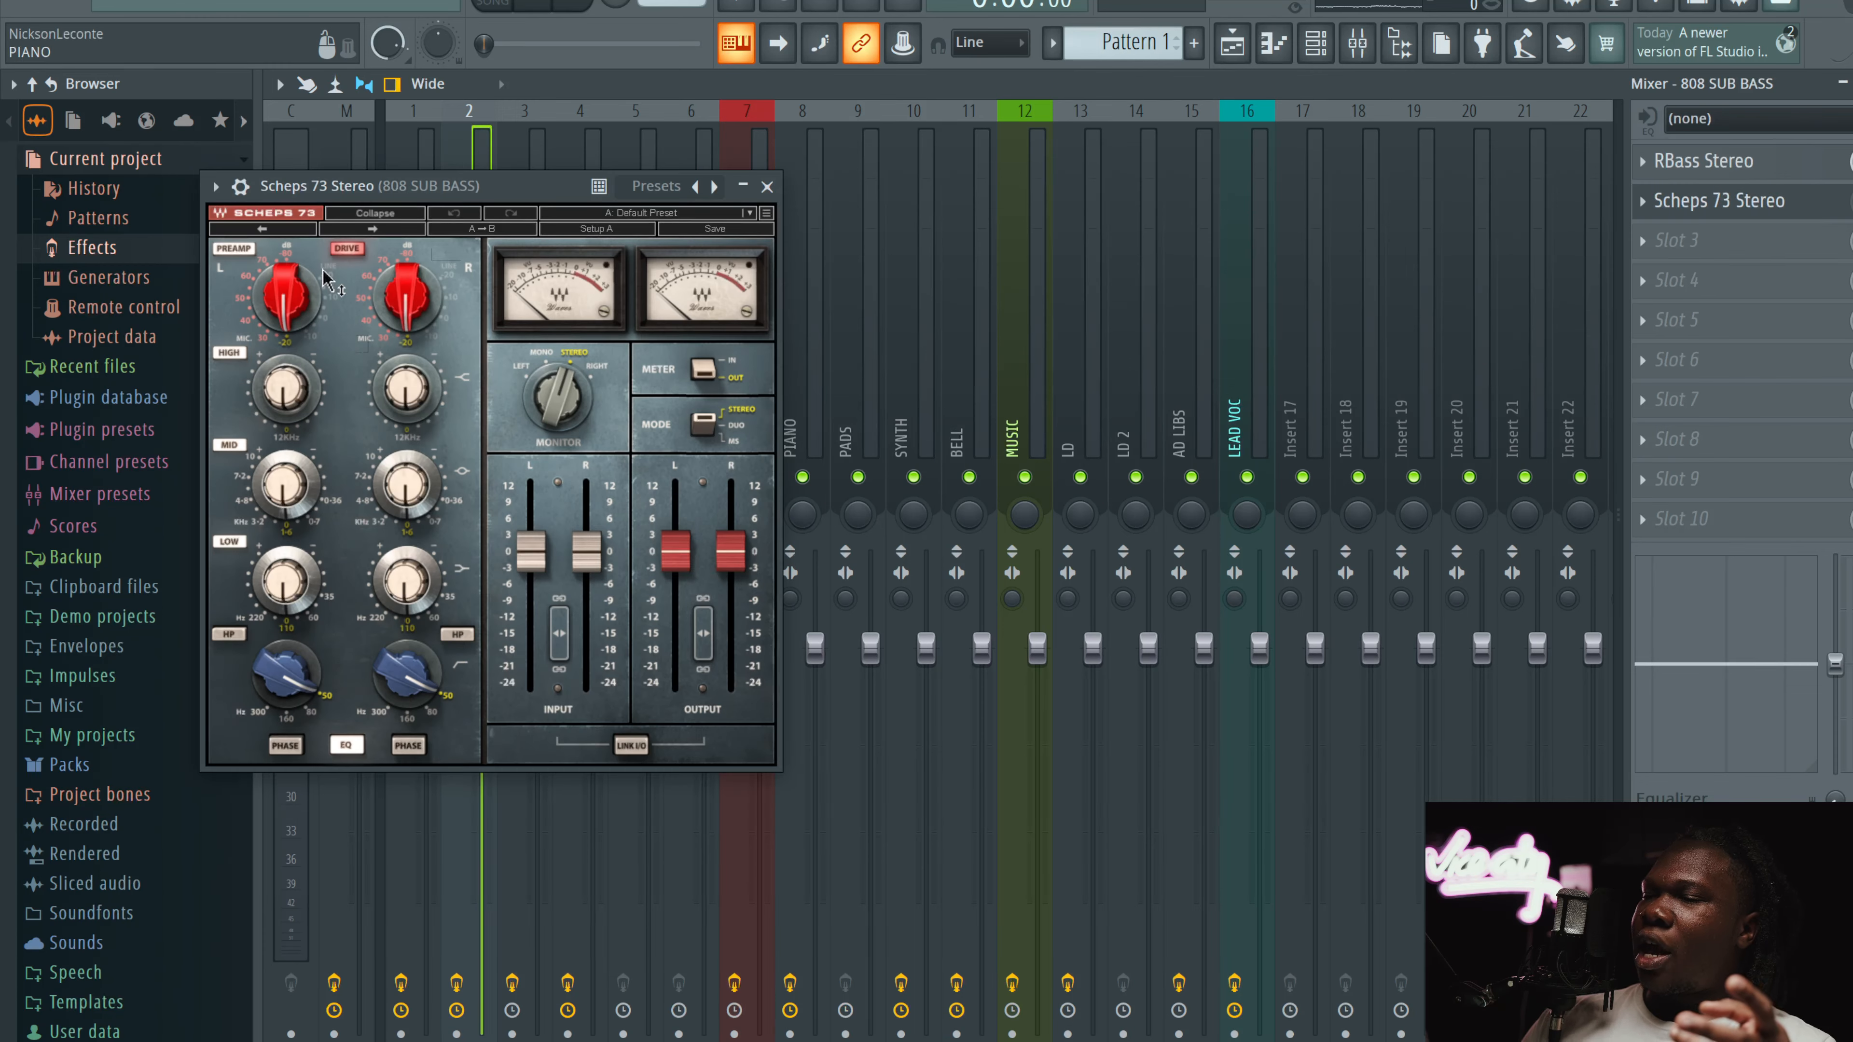
{"action": "left_click", "coordinate": [287, 306]}
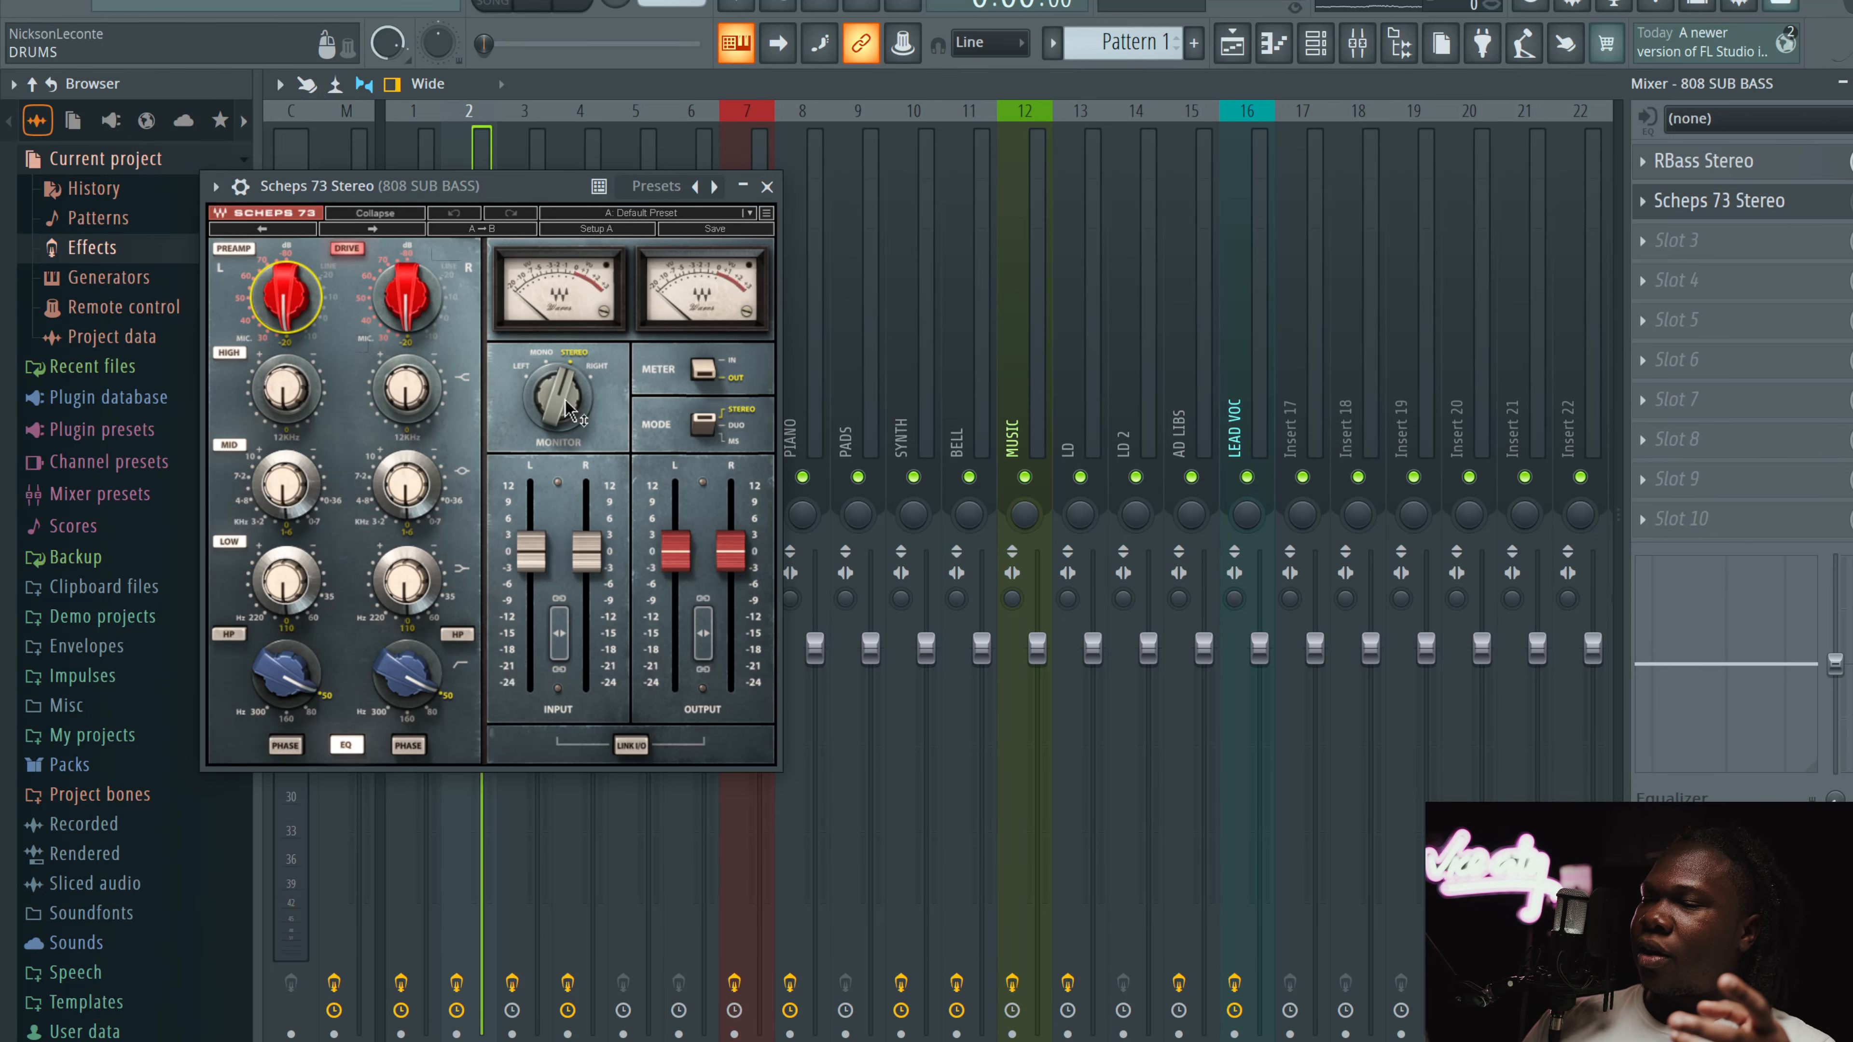
{"action": "left_click", "coordinate": [775, 191]}
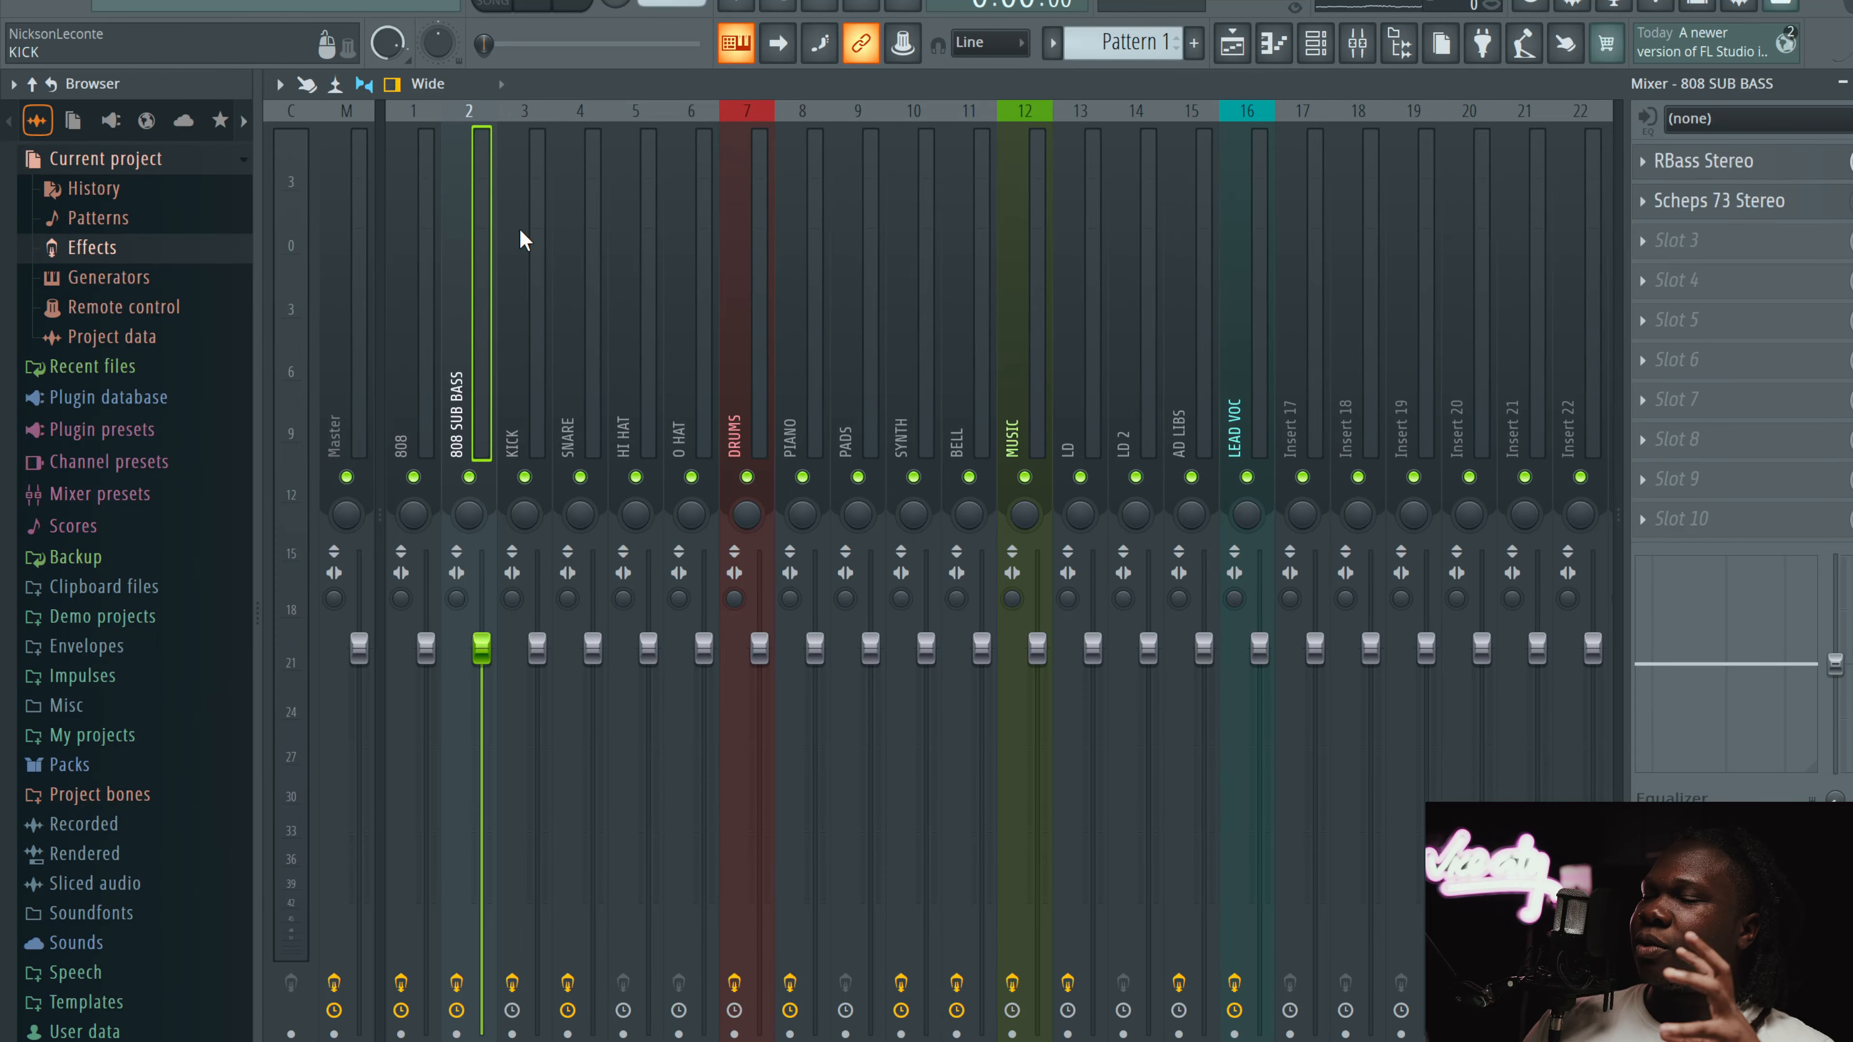
Step: Inspect the Fruity soft clipper and Scheps Omni Channel 2 effects on the KICK track
{"action": "left_click", "coordinate": [518, 227]}
{"action": "left_click", "coordinate": [1730, 162]}
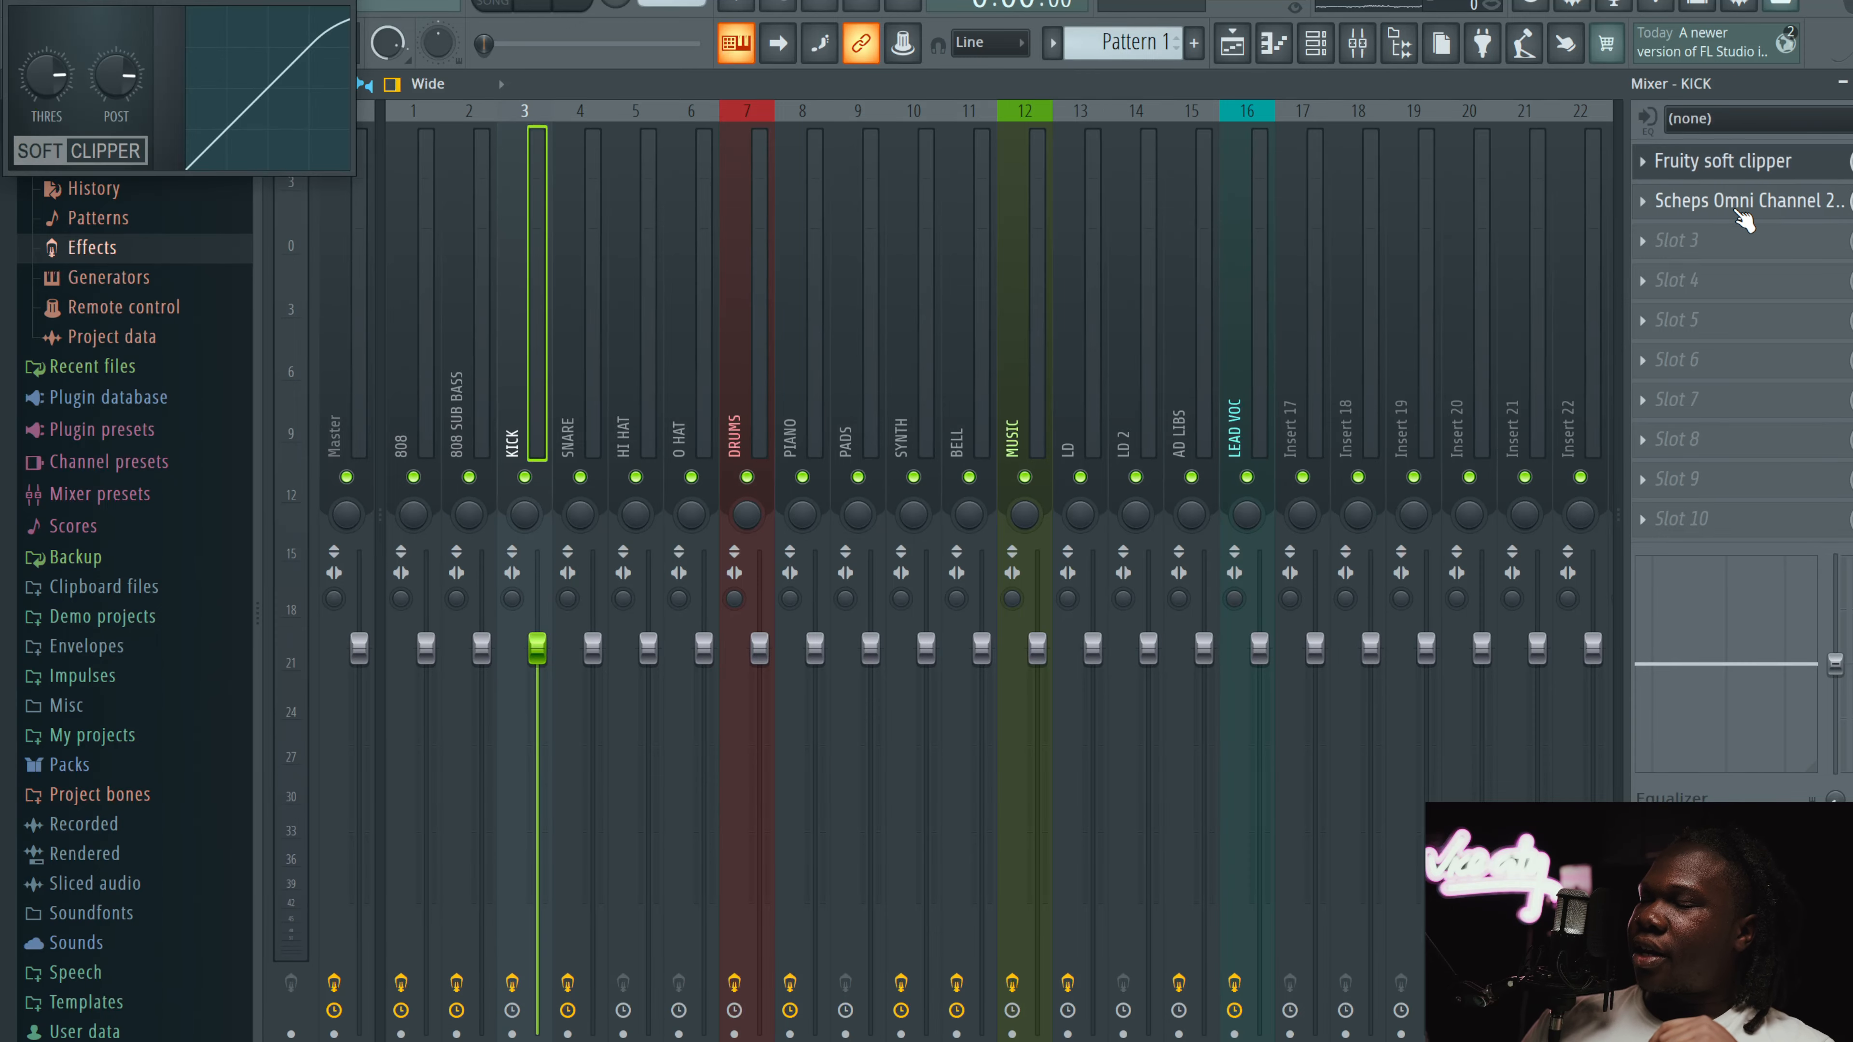
{"action": "left_click", "coordinate": [1736, 201]}
{"action": "left_click_drag", "start_coordinate": [721, 20], "coordinate": [881, 182]}
{"action": "left_click", "coordinate": [358, 1]}
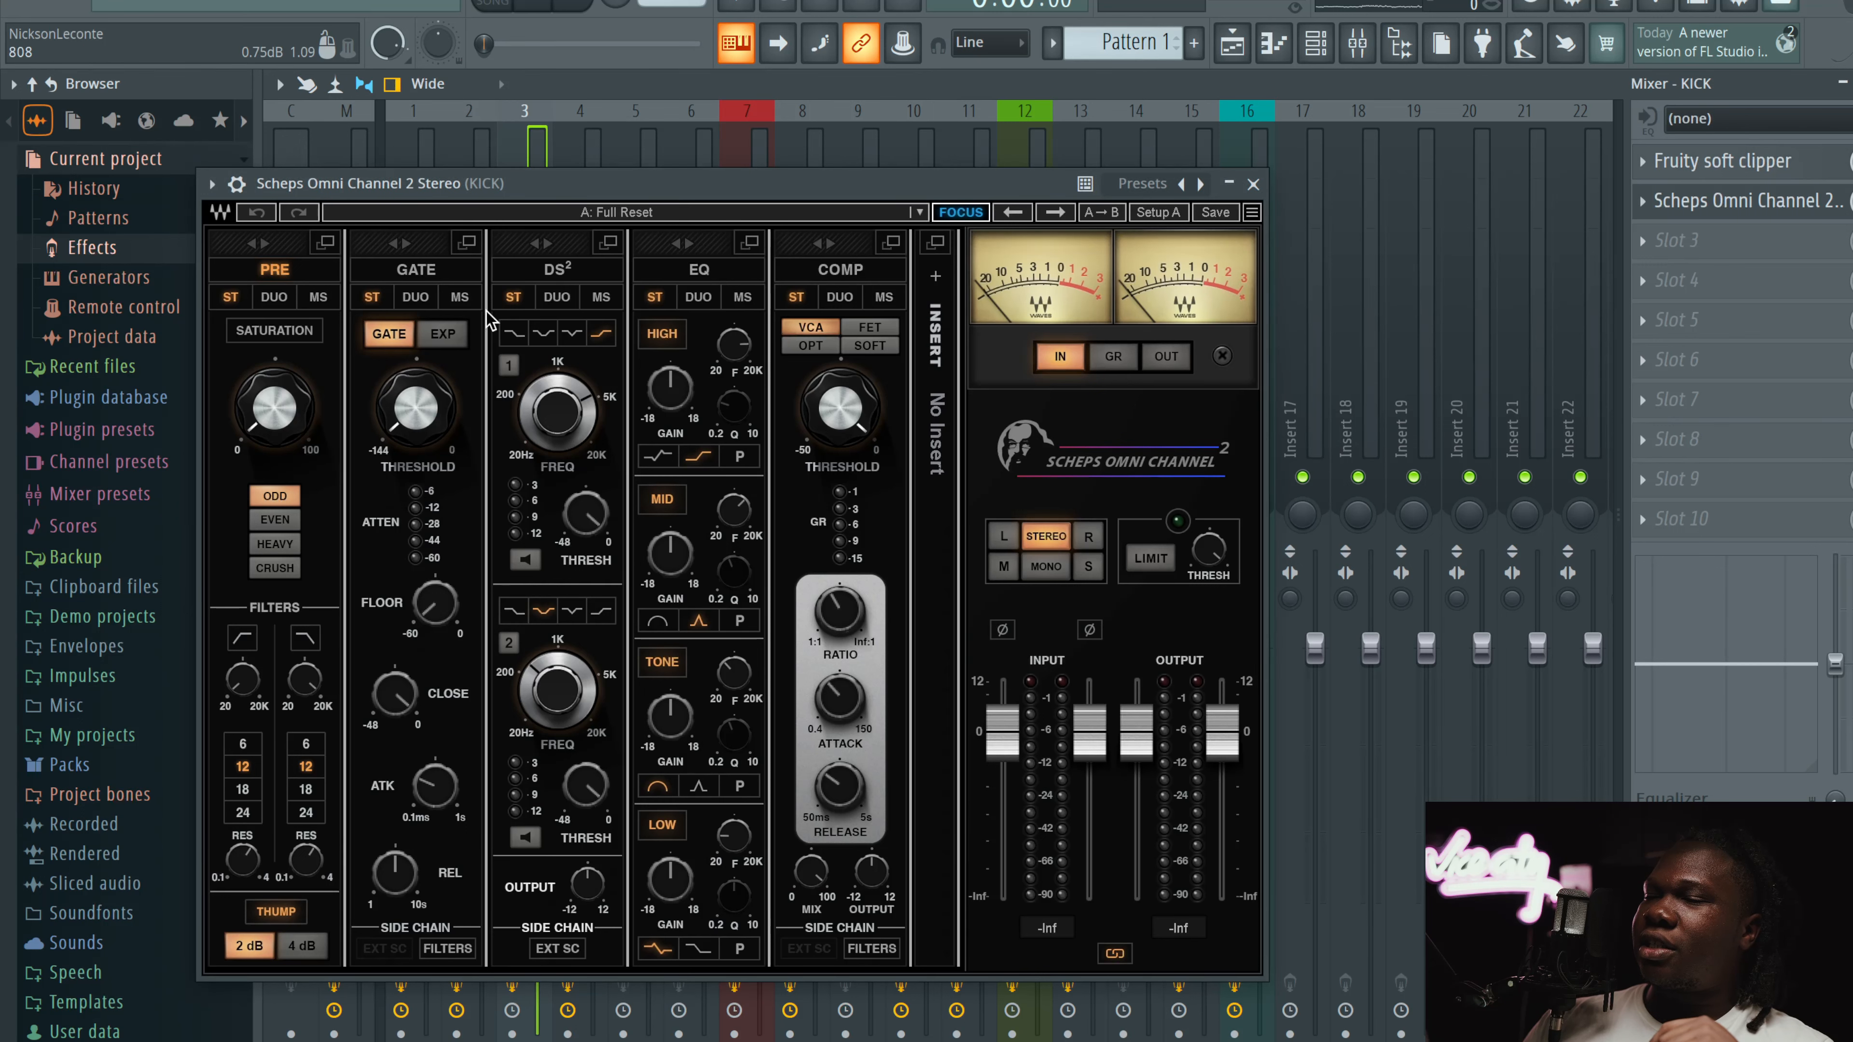
{"action": "left_click_drag", "start_coordinate": [523, 186], "coordinate": [627, 189]}
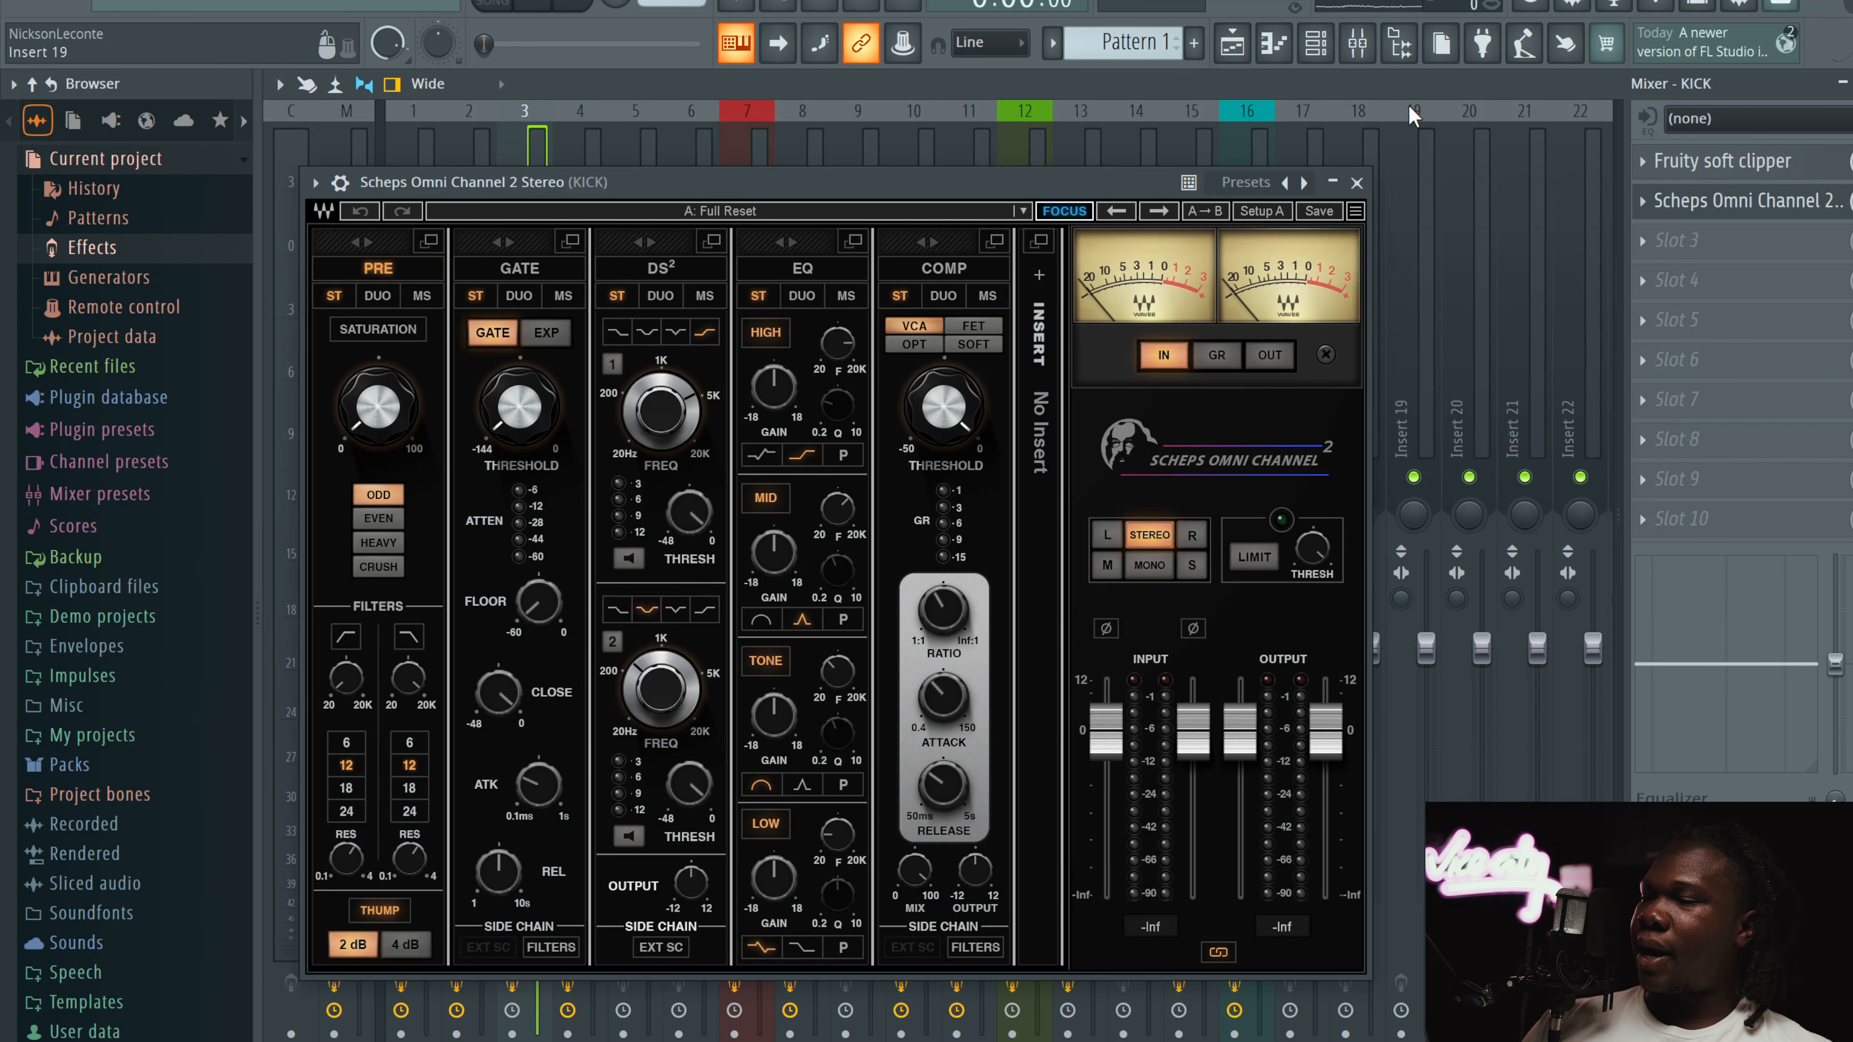
{"action": "left_click", "coordinate": [1356, 182]}
Step: Inspect the filter and channel-strip settings of SSLGChannel Stereo on the SNARE track, closing the plugin at the end
{"action": "left_click", "coordinate": [606, 372]}
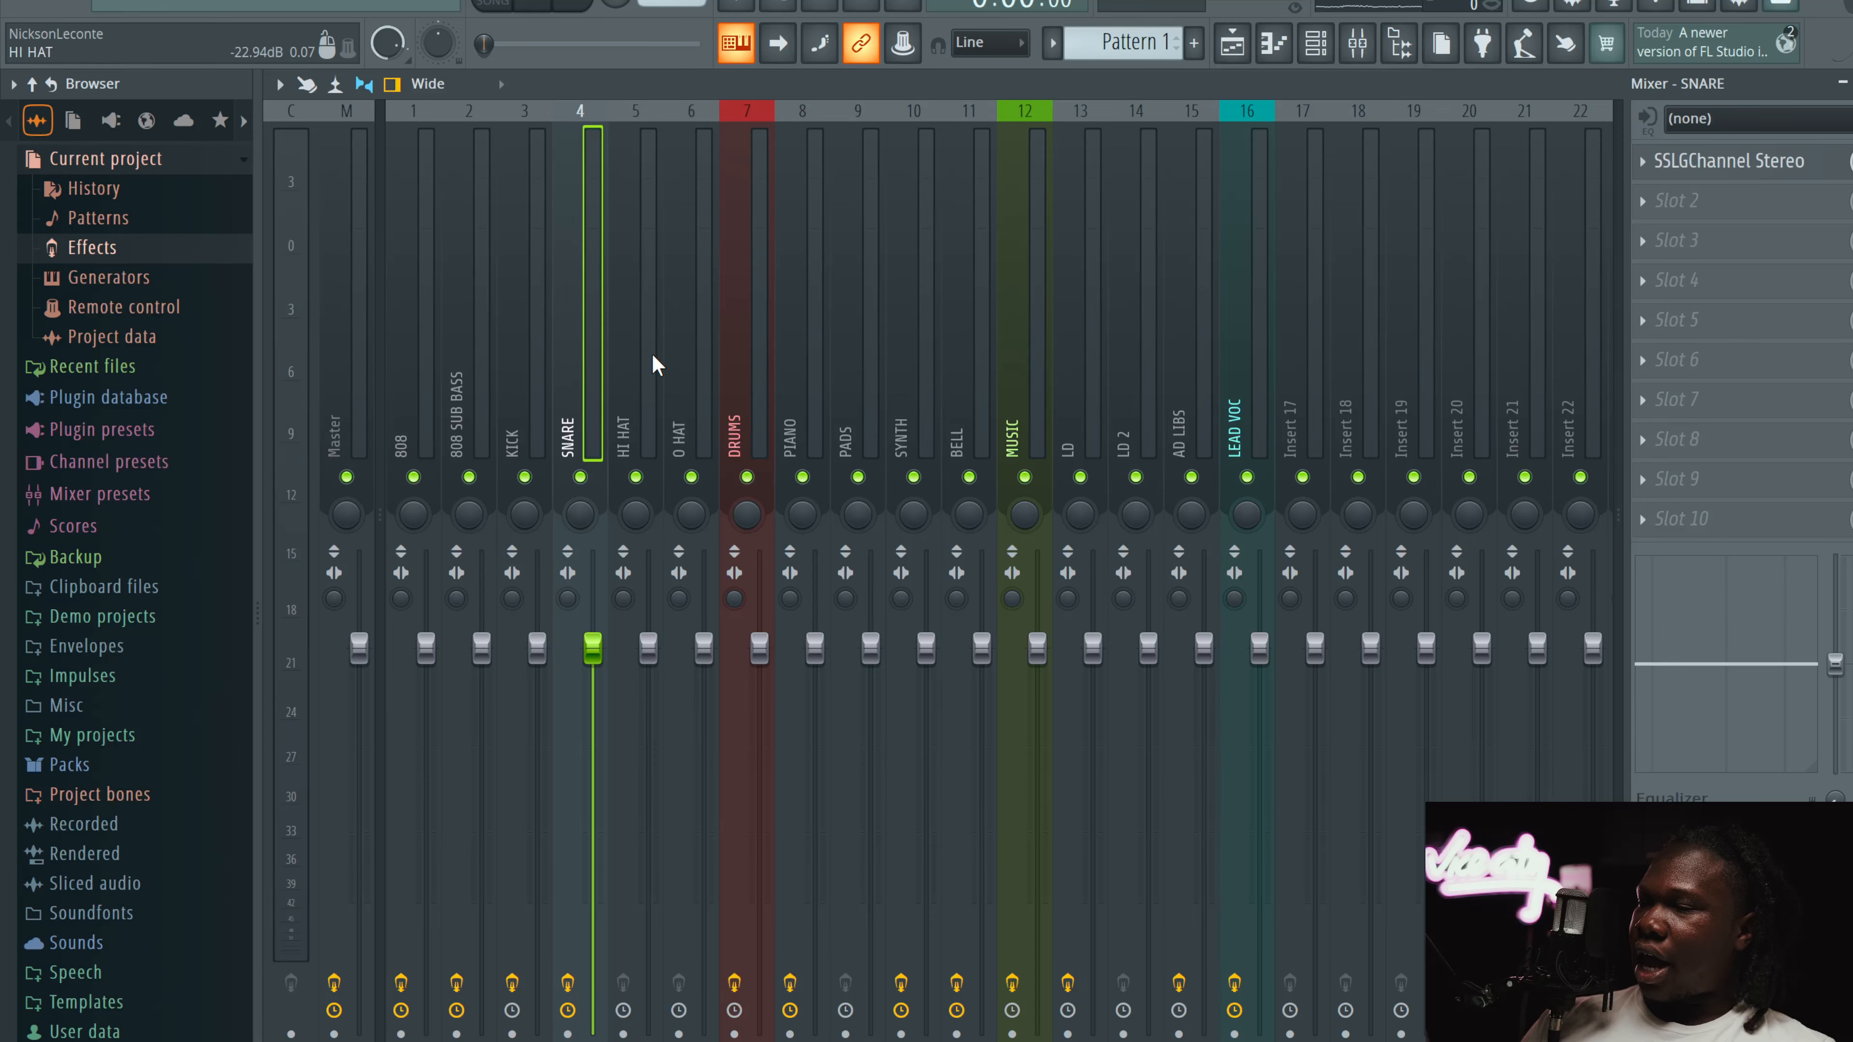
{"action": "left_click", "coordinate": [651, 353]}
{"action": "left_click", "coordinate": [597, 351]}
{"action": "left_click", "coordinate": [1777, 162]}
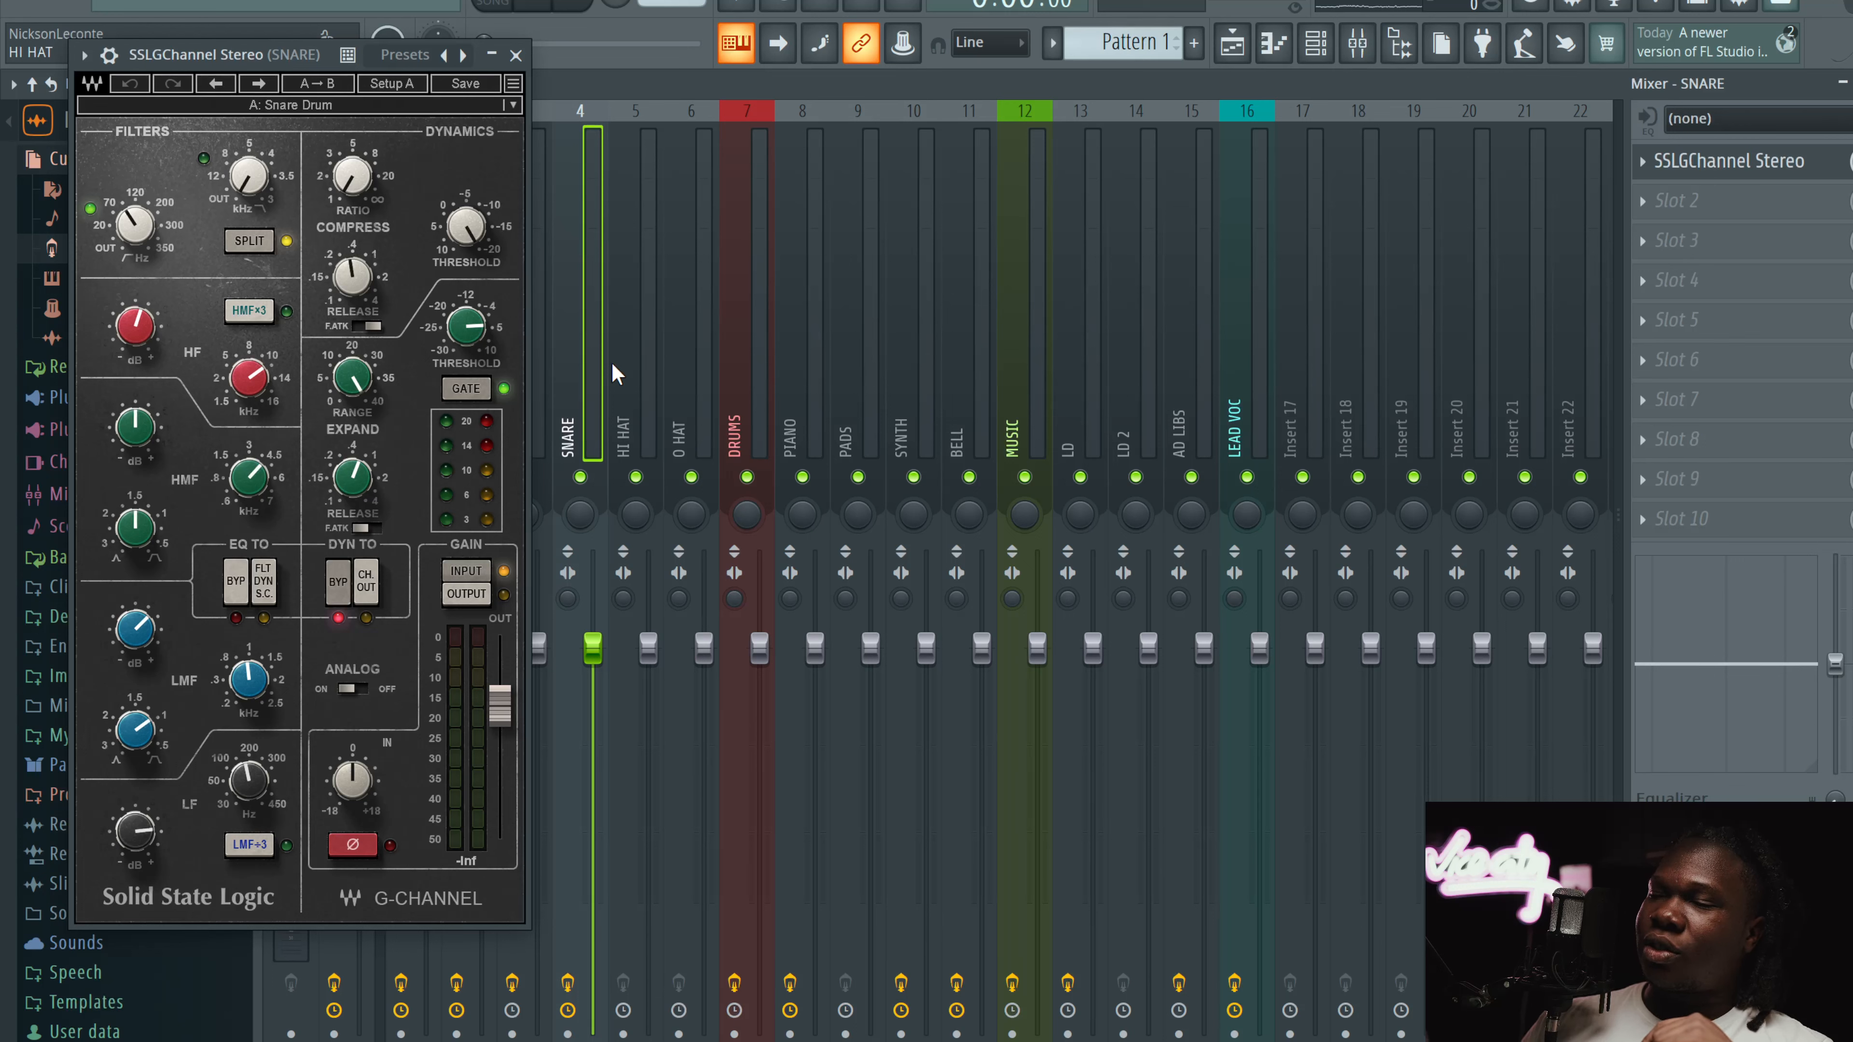
{"action": "left_click", "coordinate": [660, 353]}
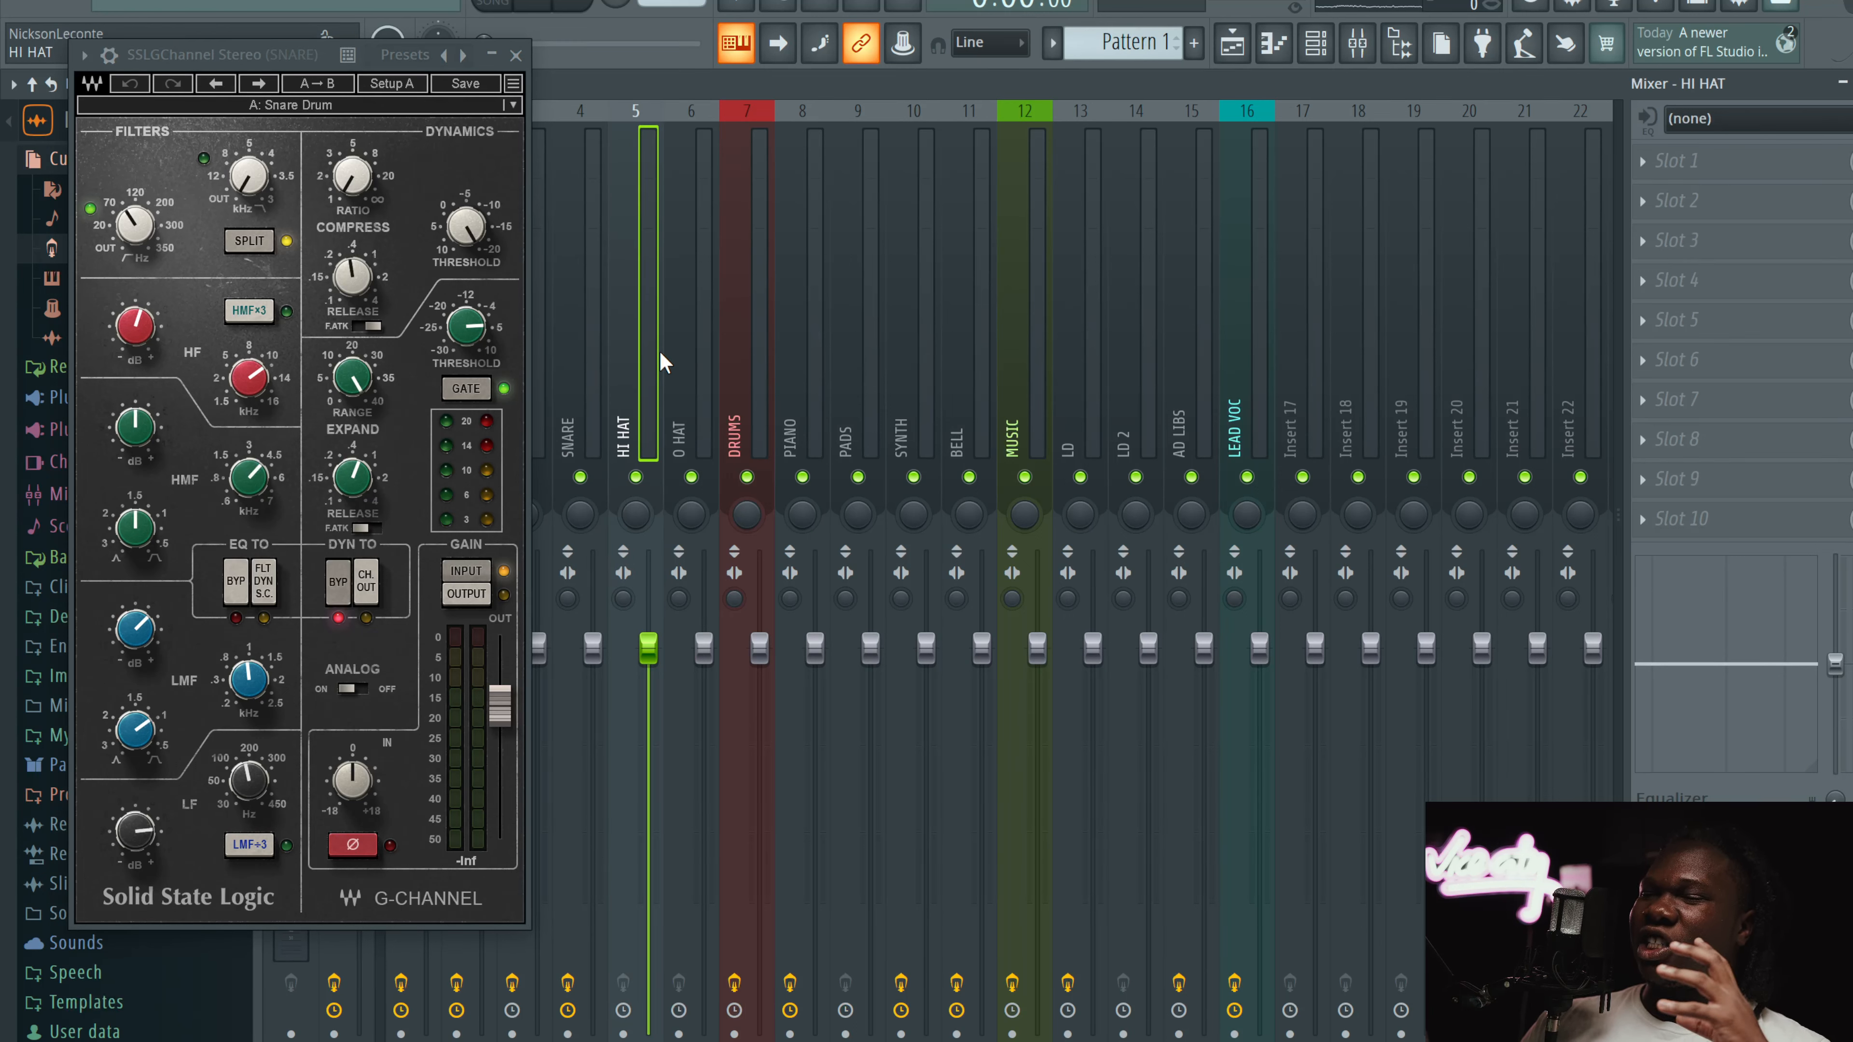
{"action": "left_click", "coordinate": [581, 332]}
{"action": "left_click_drag", "start_coordinate": [267, 57], "coordinate": [392, 56]}
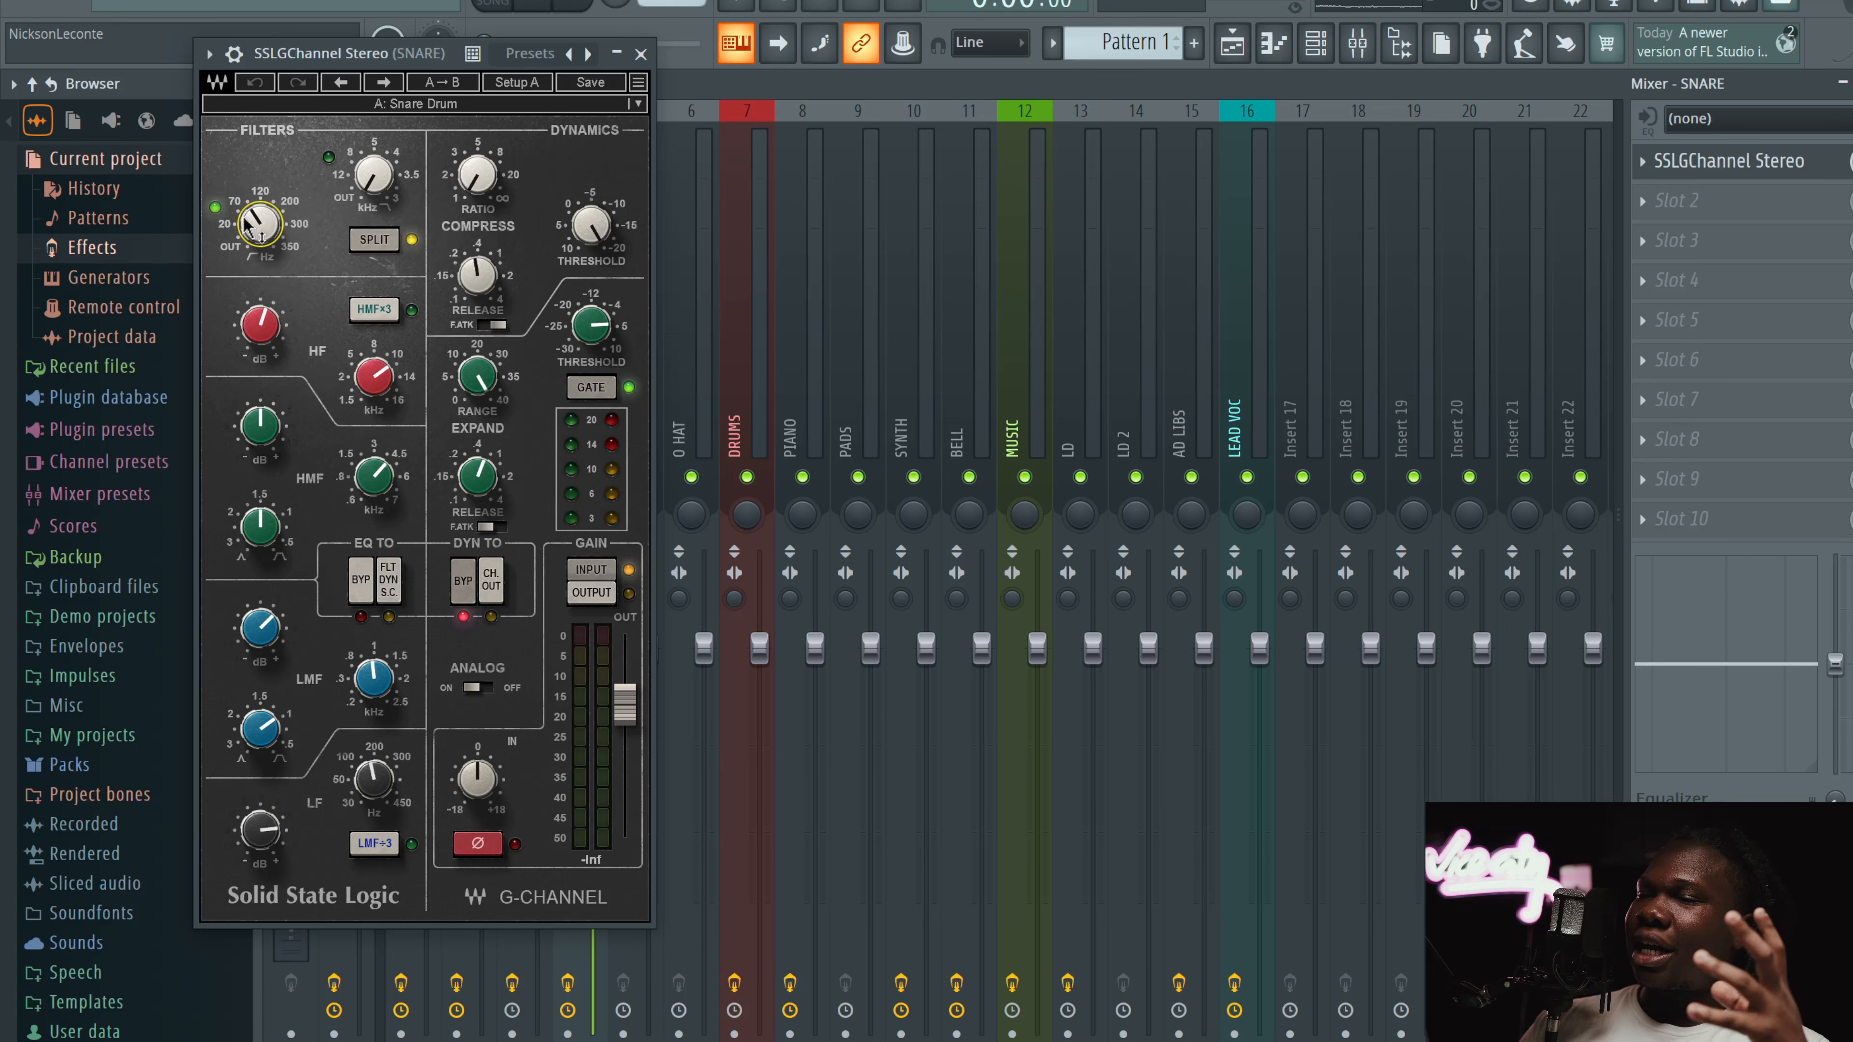
{"action": "mouse_move", "coordinate": [262, 220]}
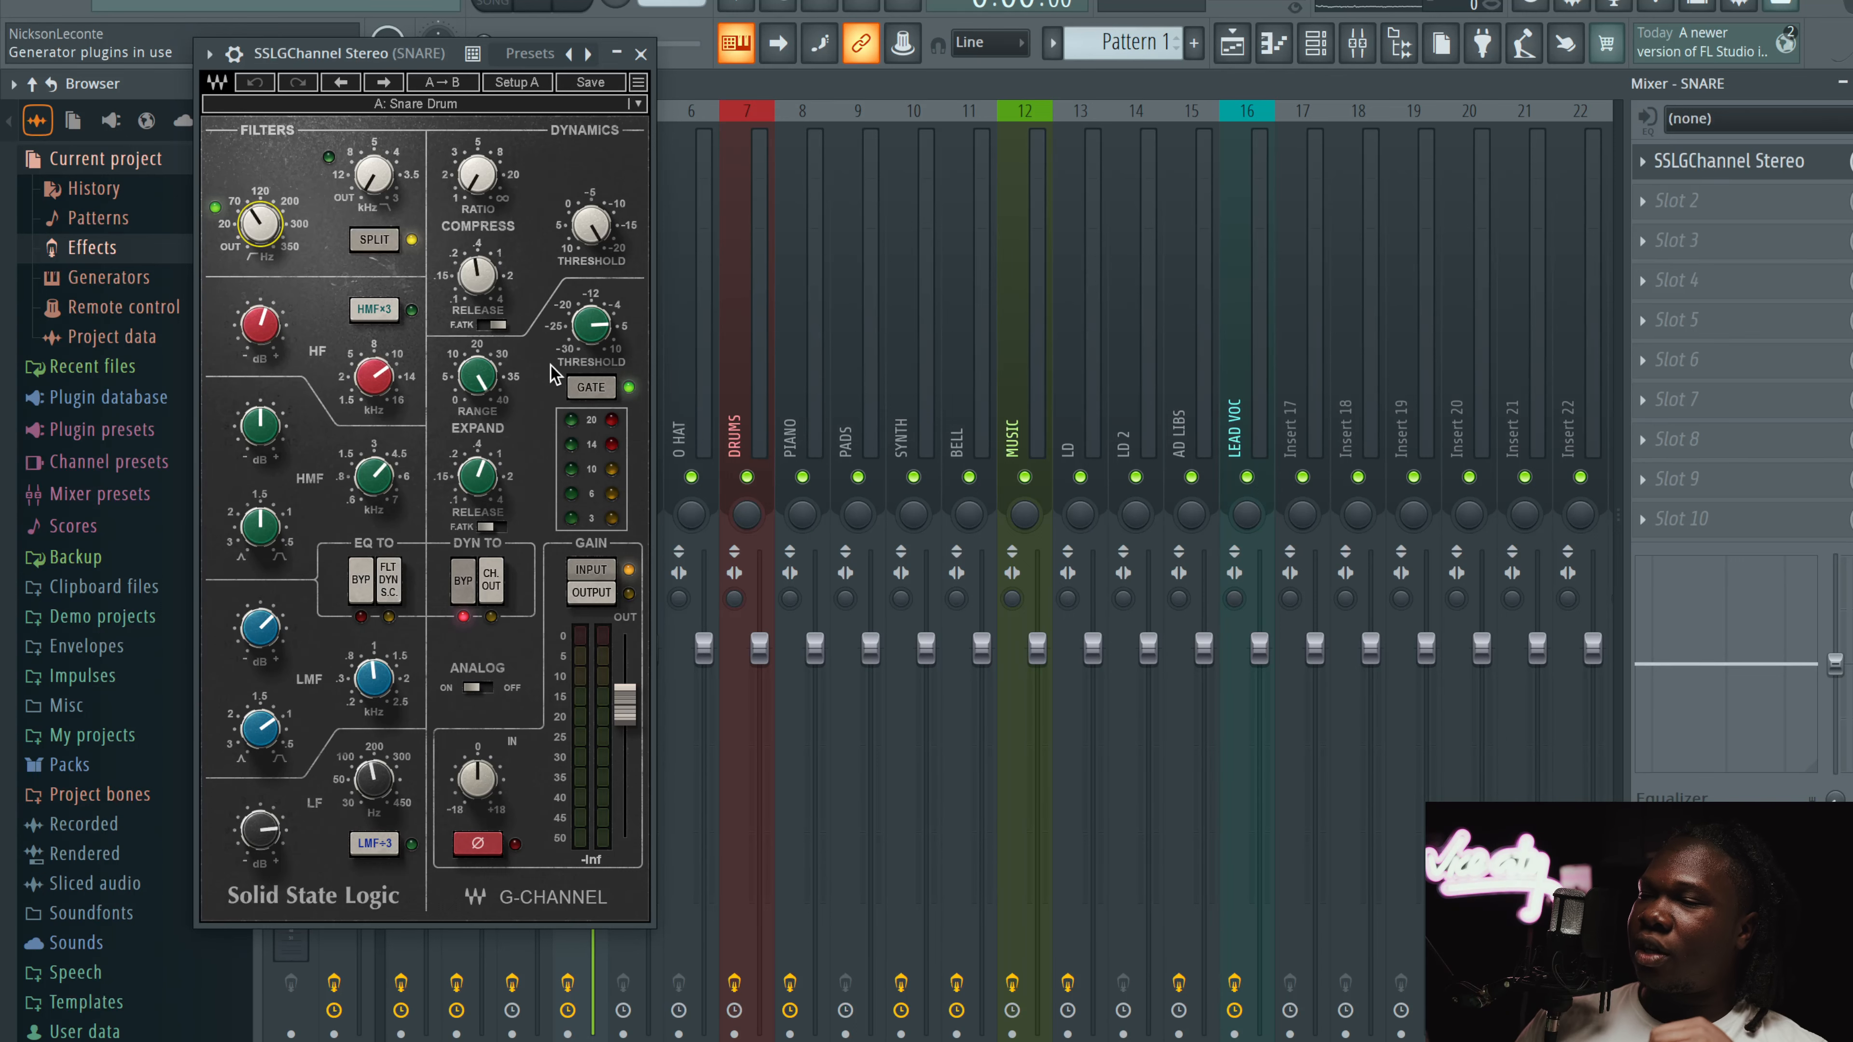
{"action": "left_click", "coordinate": [640, 53]}
Step: Check the effect slots of the HI HAT and O HAT tracks, and inspect Scheps Omni Channel 2 on the DRUMS bus
{"action": "left_click", "coordinate": [655, 319]}
{"action": "left_click", "coordinate": [691, 314]}
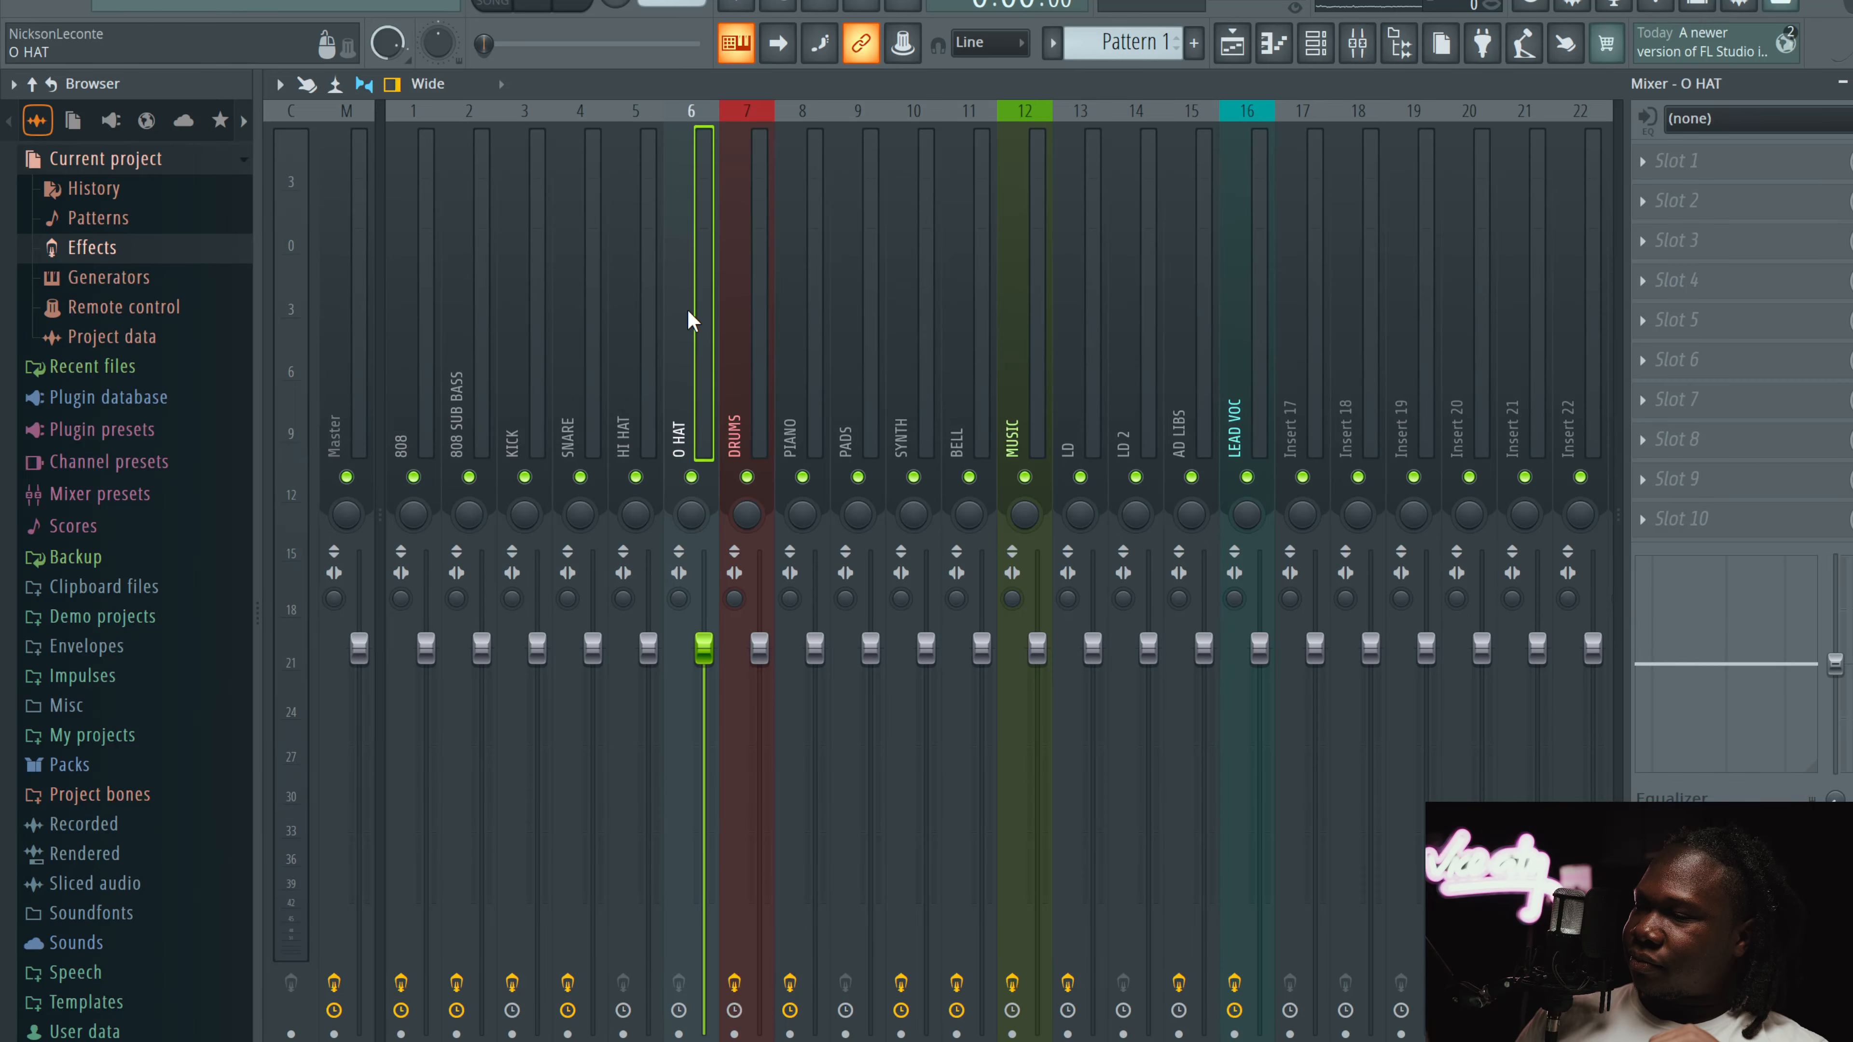
{"action": "left_click", "coordinate": [737, 315]}
{"action": "left_click", "coordinate": [1713, 210]}
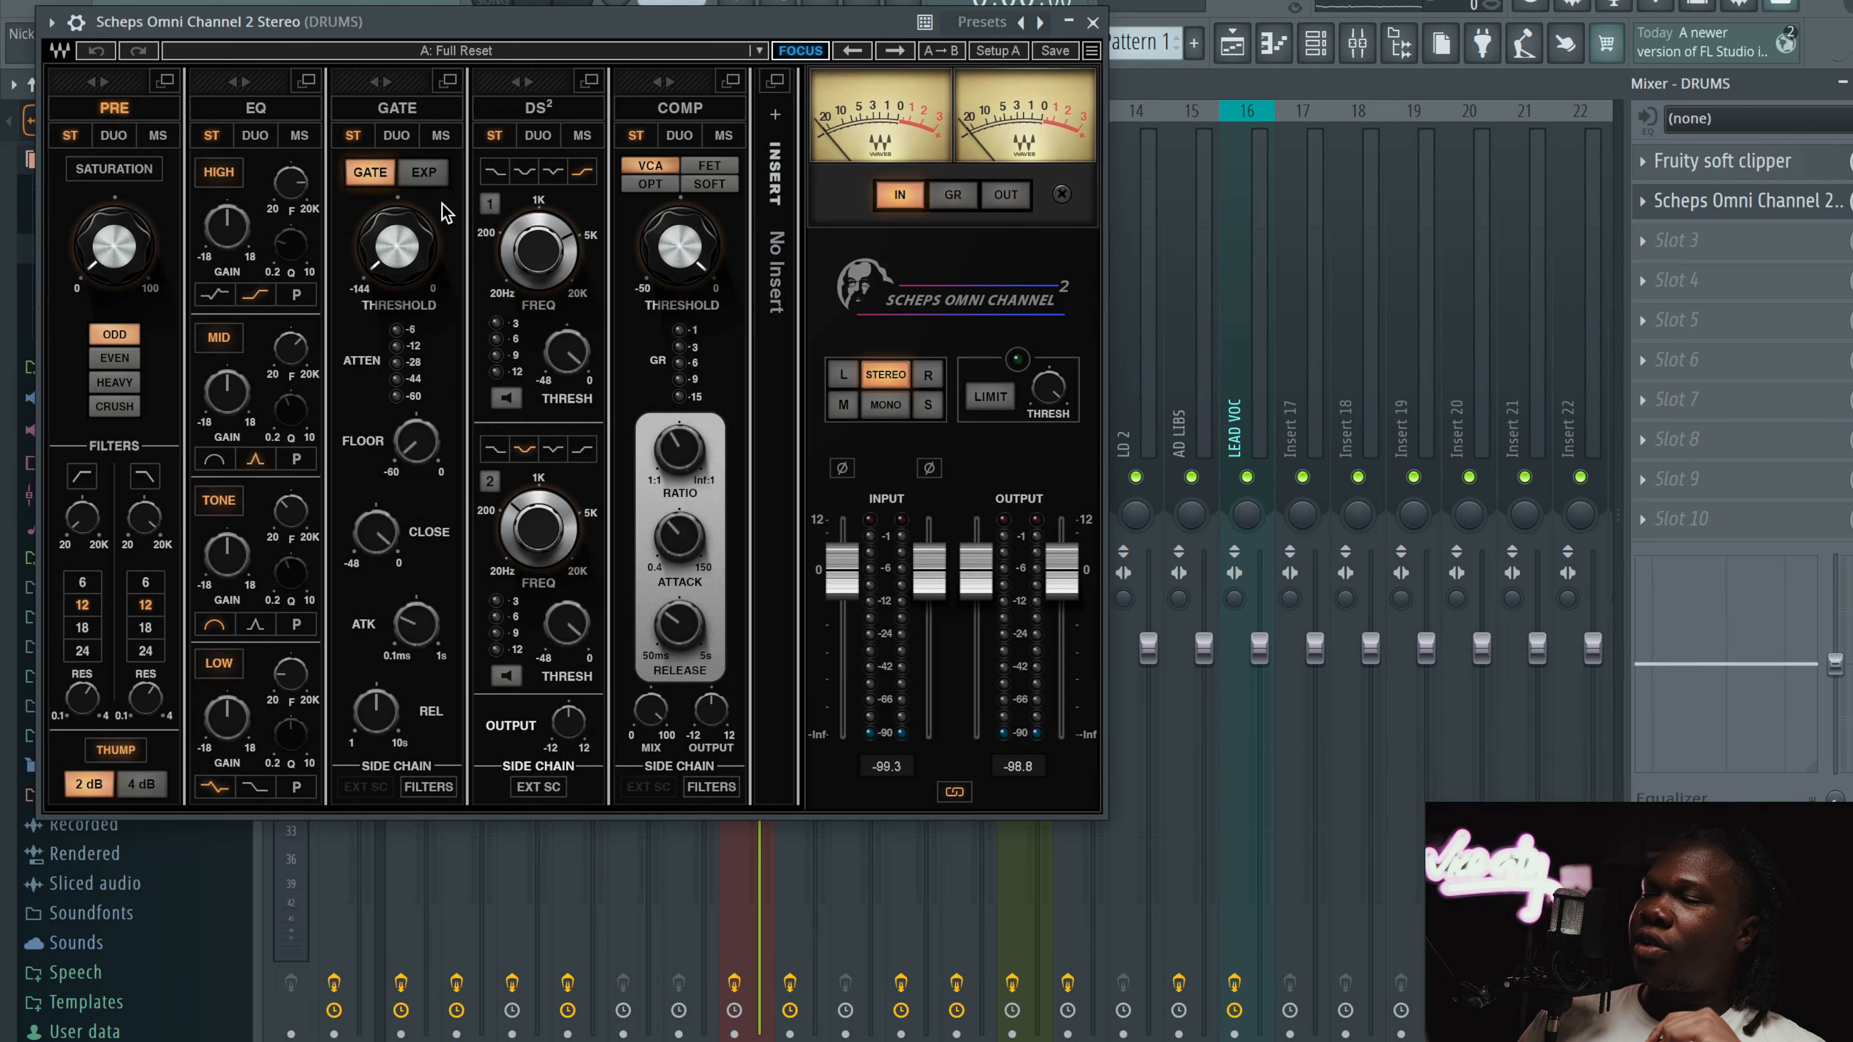
{"action": "left_click", "coordinate": [1092, 21]}
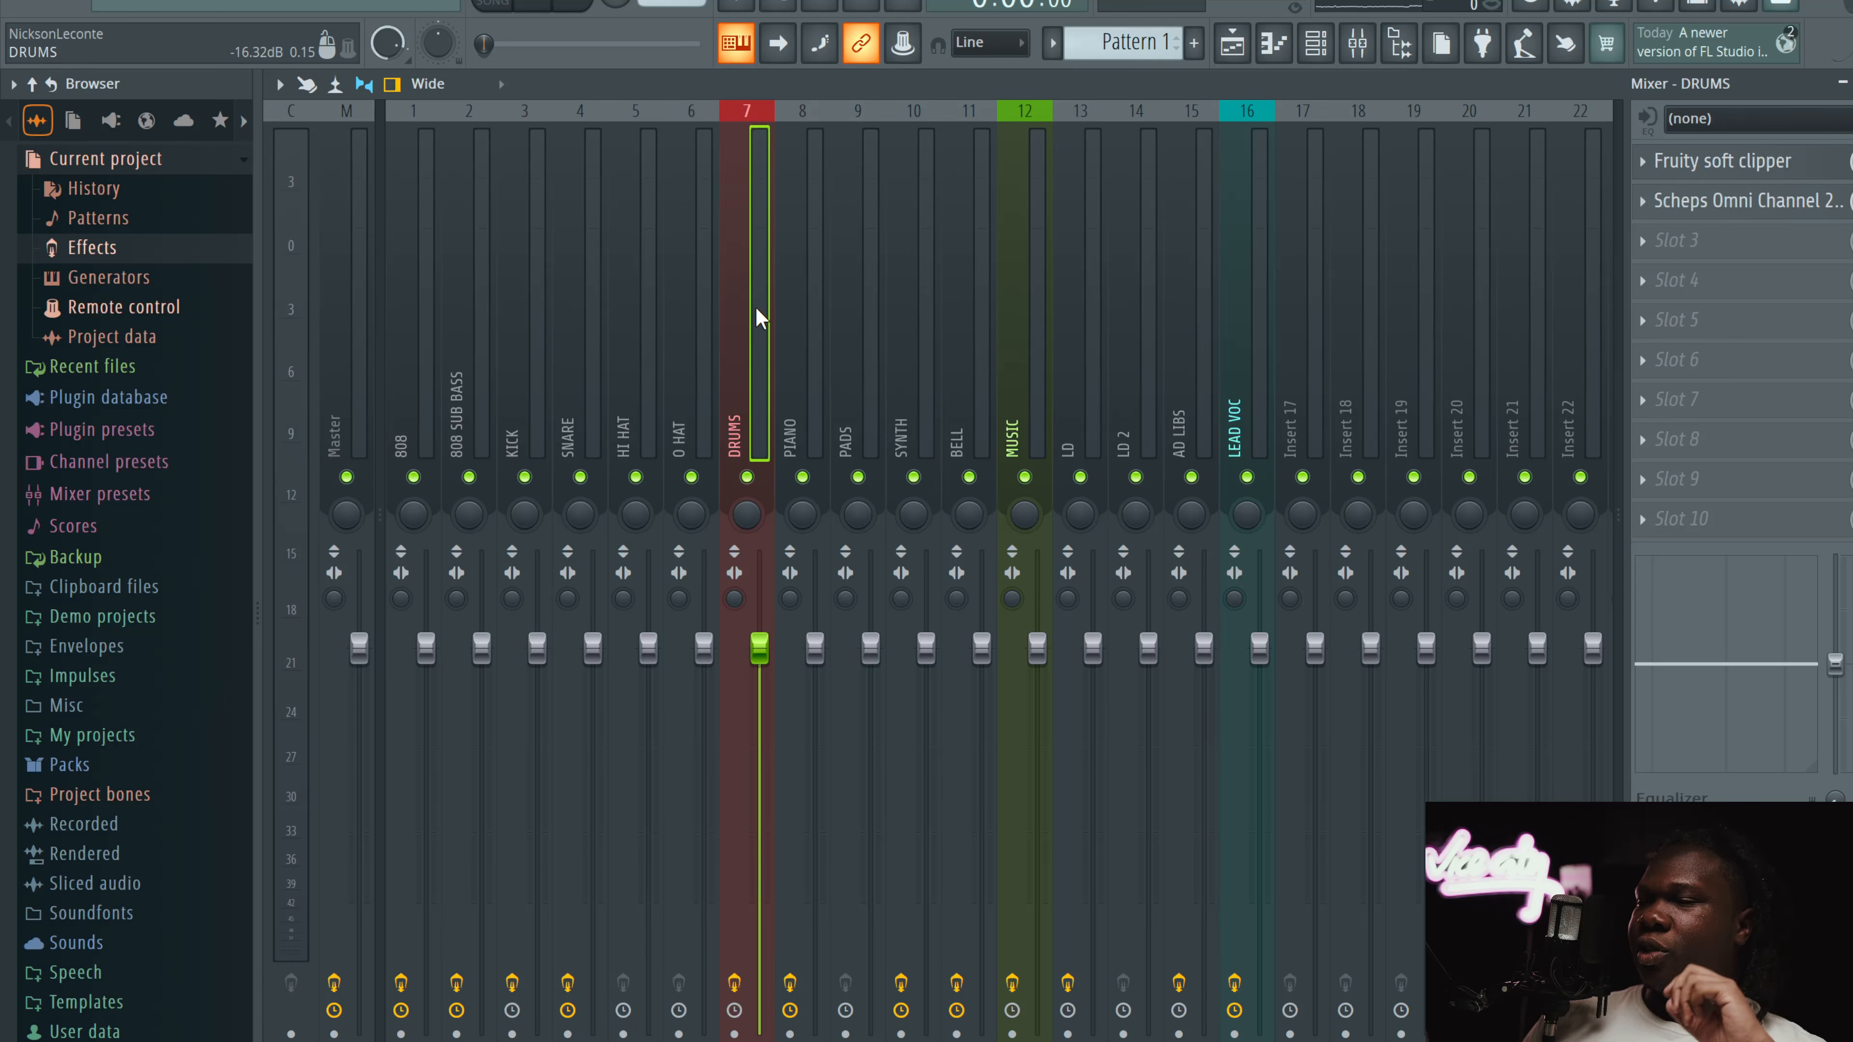
Step: Inspect the MJUC compressor on the PIANO track, comparing its Mk2 and Mk1 models before returning to Mk3
{"action": "left_click", "coordinate": [816, 308]}
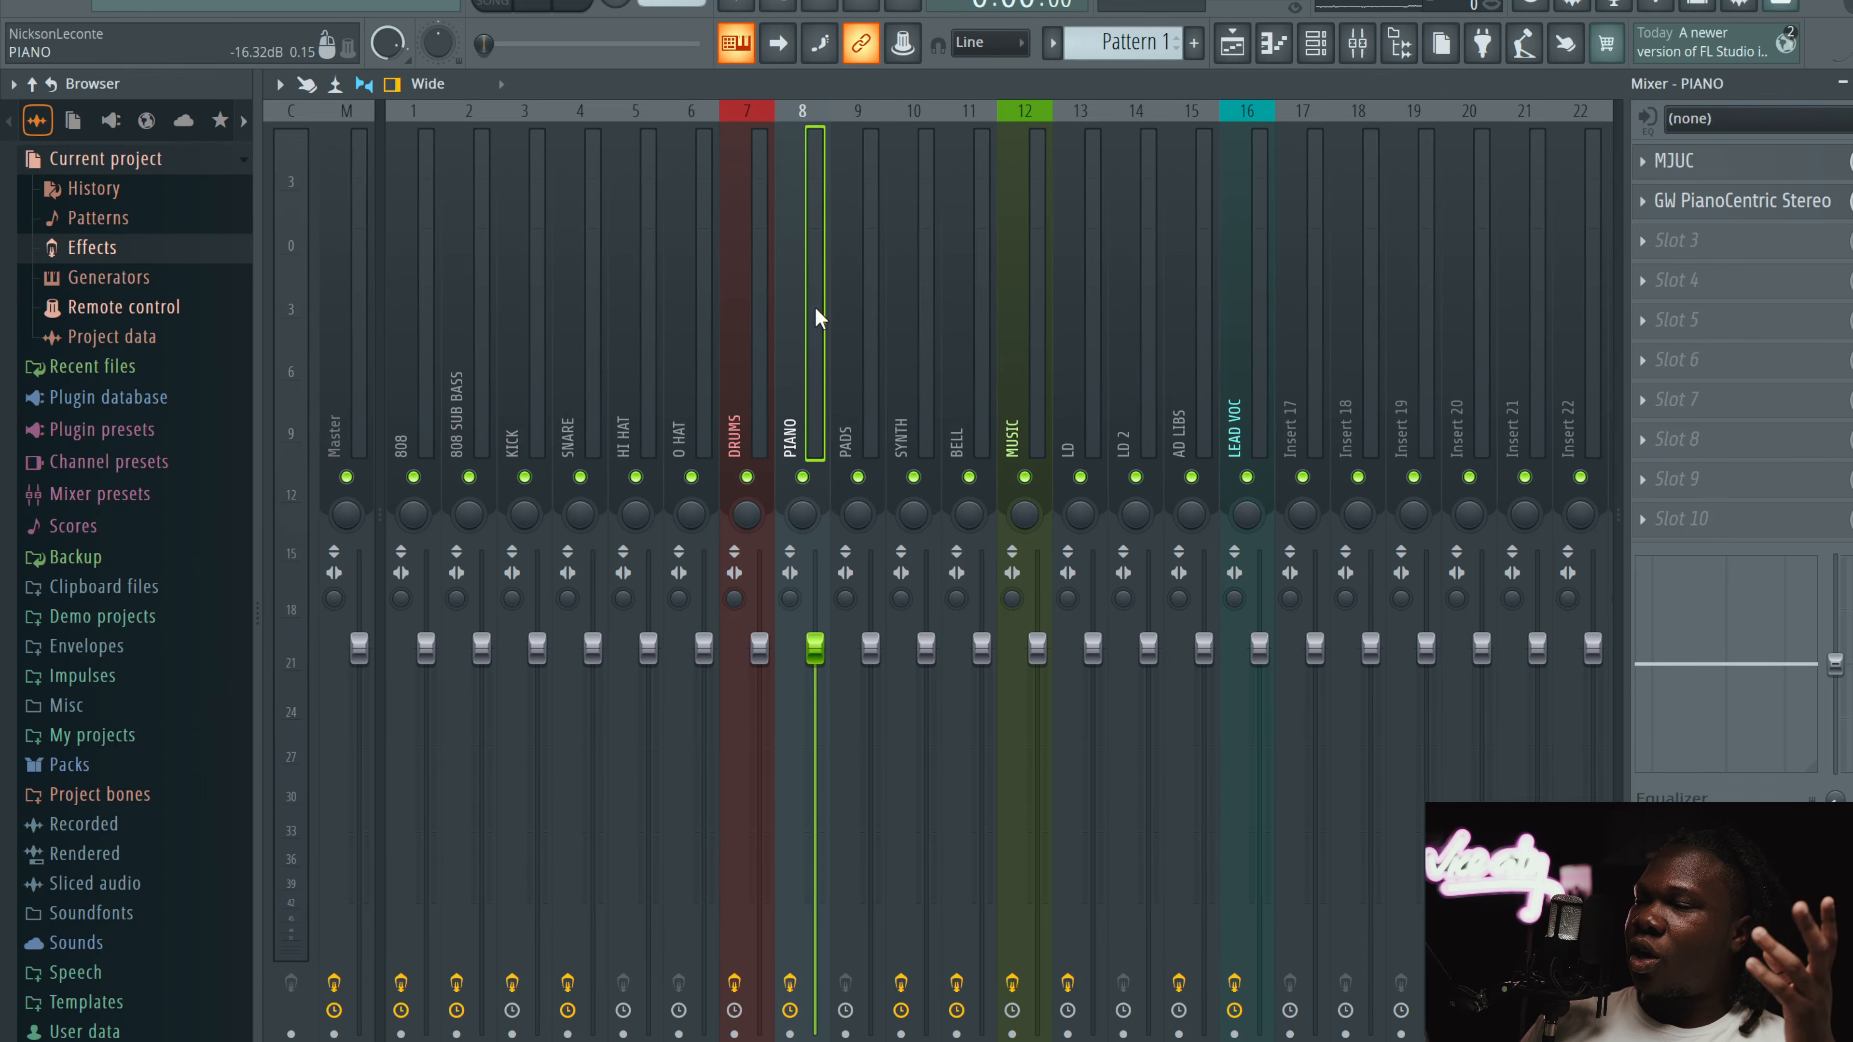
{"action": "left_click", "coordinate": [1766, 159]}
{"action": "left_click_drag", "start_coordinate": [919, 115], "coordinate": [1037, 272]}
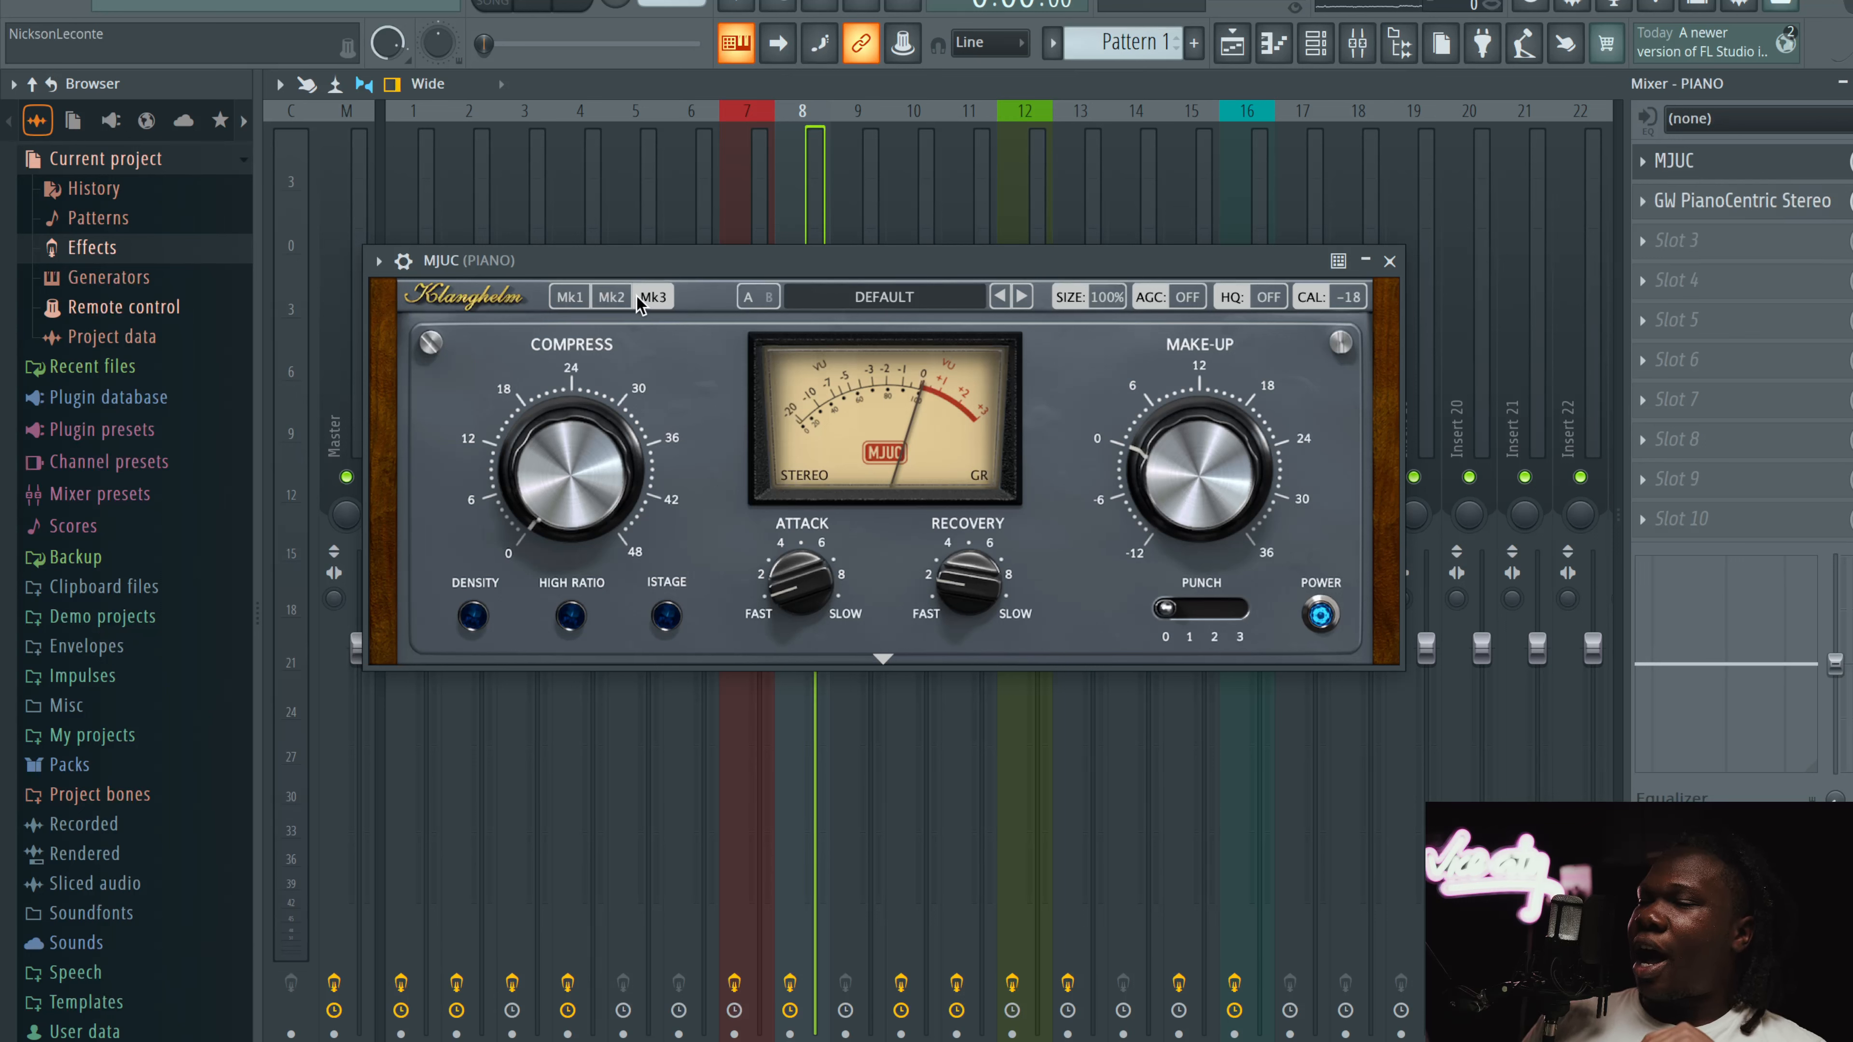
{"action": "left_click", "coordinate": [612, 302]}
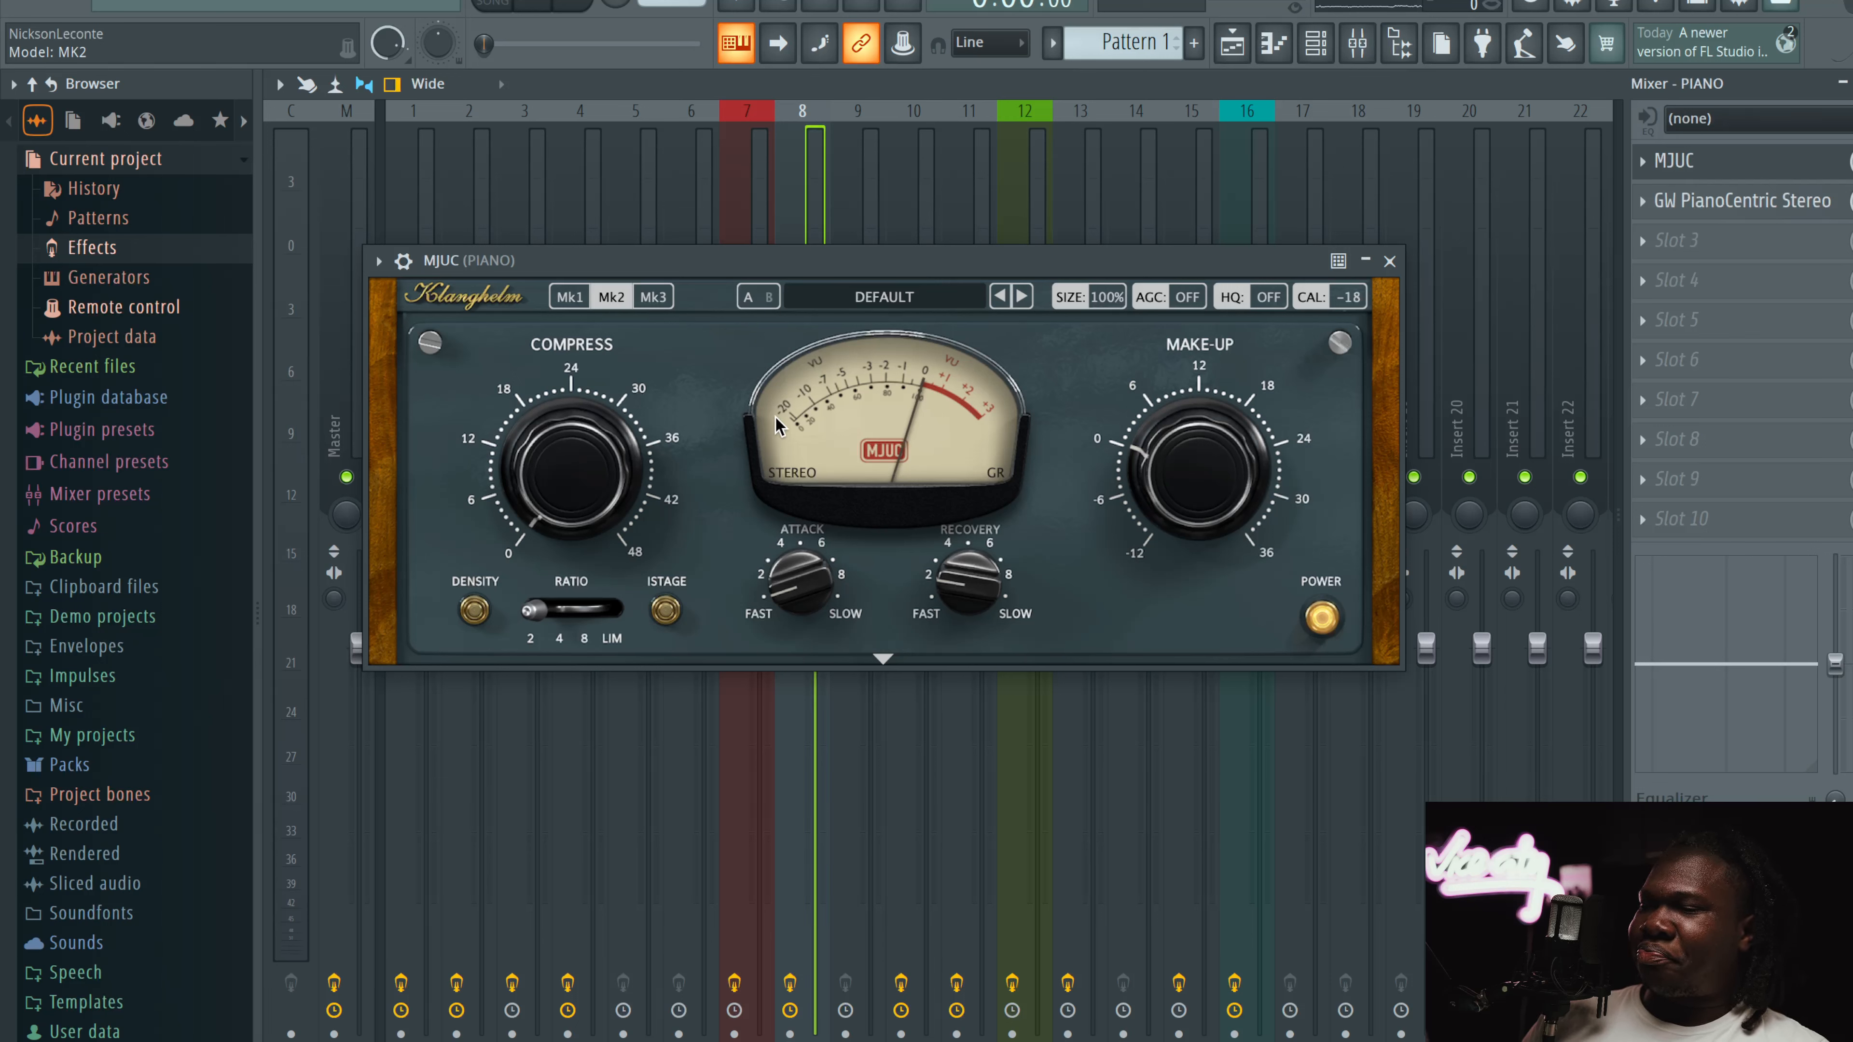
{"action": "left_click", "coordinate": [570, 296]}
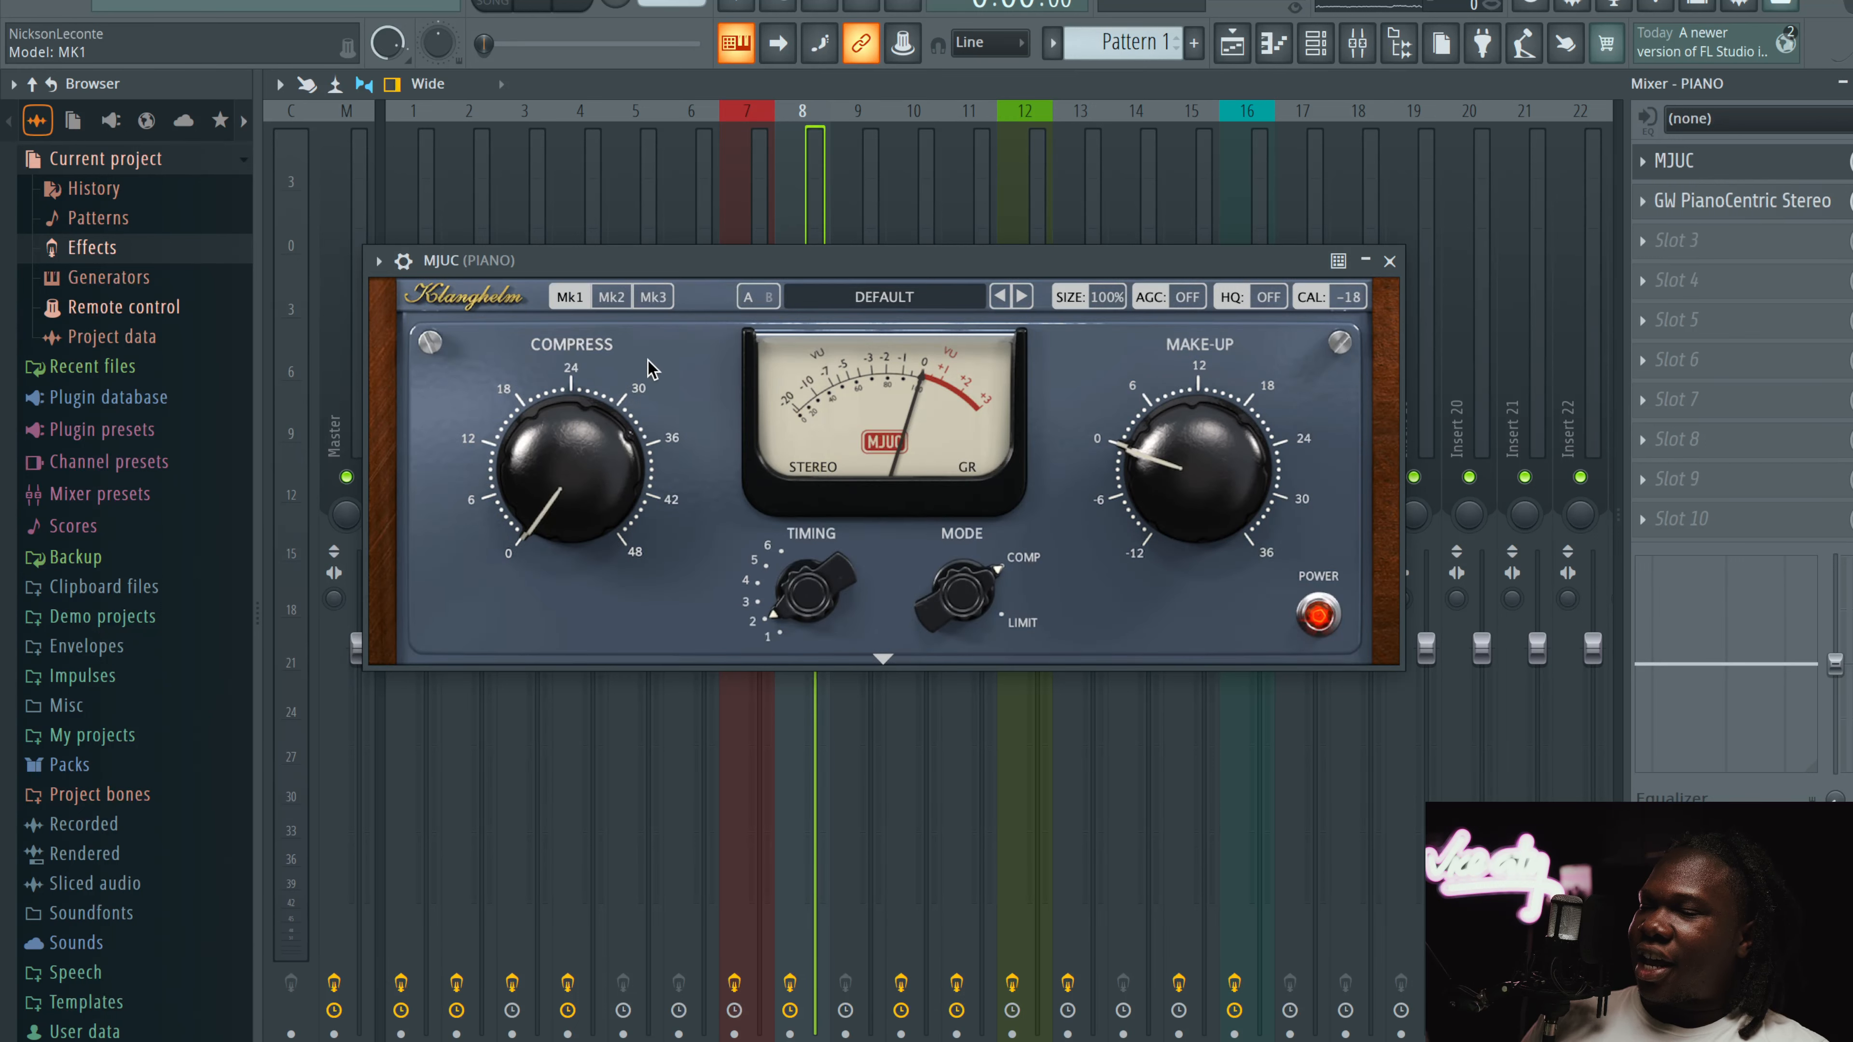
{"action": "left_click", "coordinate": [651, 293]}
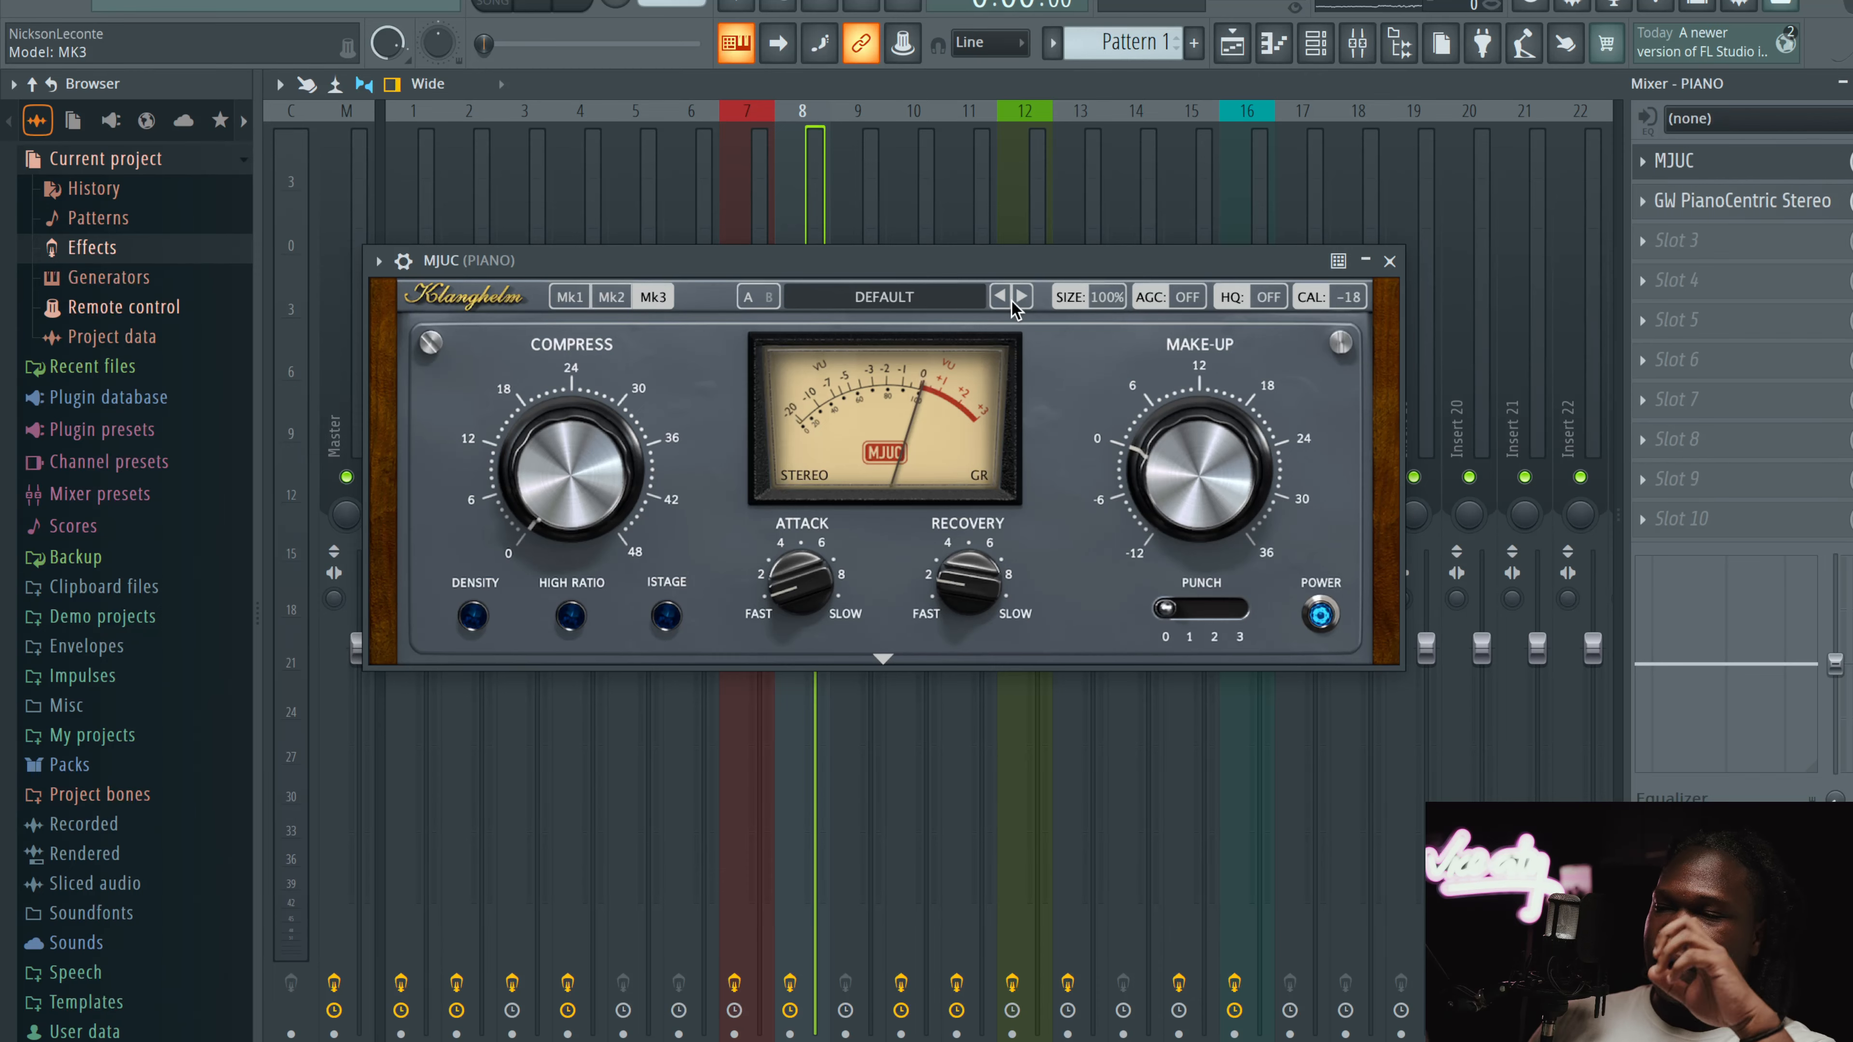
Step: Inspect GW PianoCentric Stereo on the PIANO track, checking its Doubler, Delay, Piano and Input controls and toggling the delay off and on
{"action": "left_click", "coordinate": [1710, 203]}
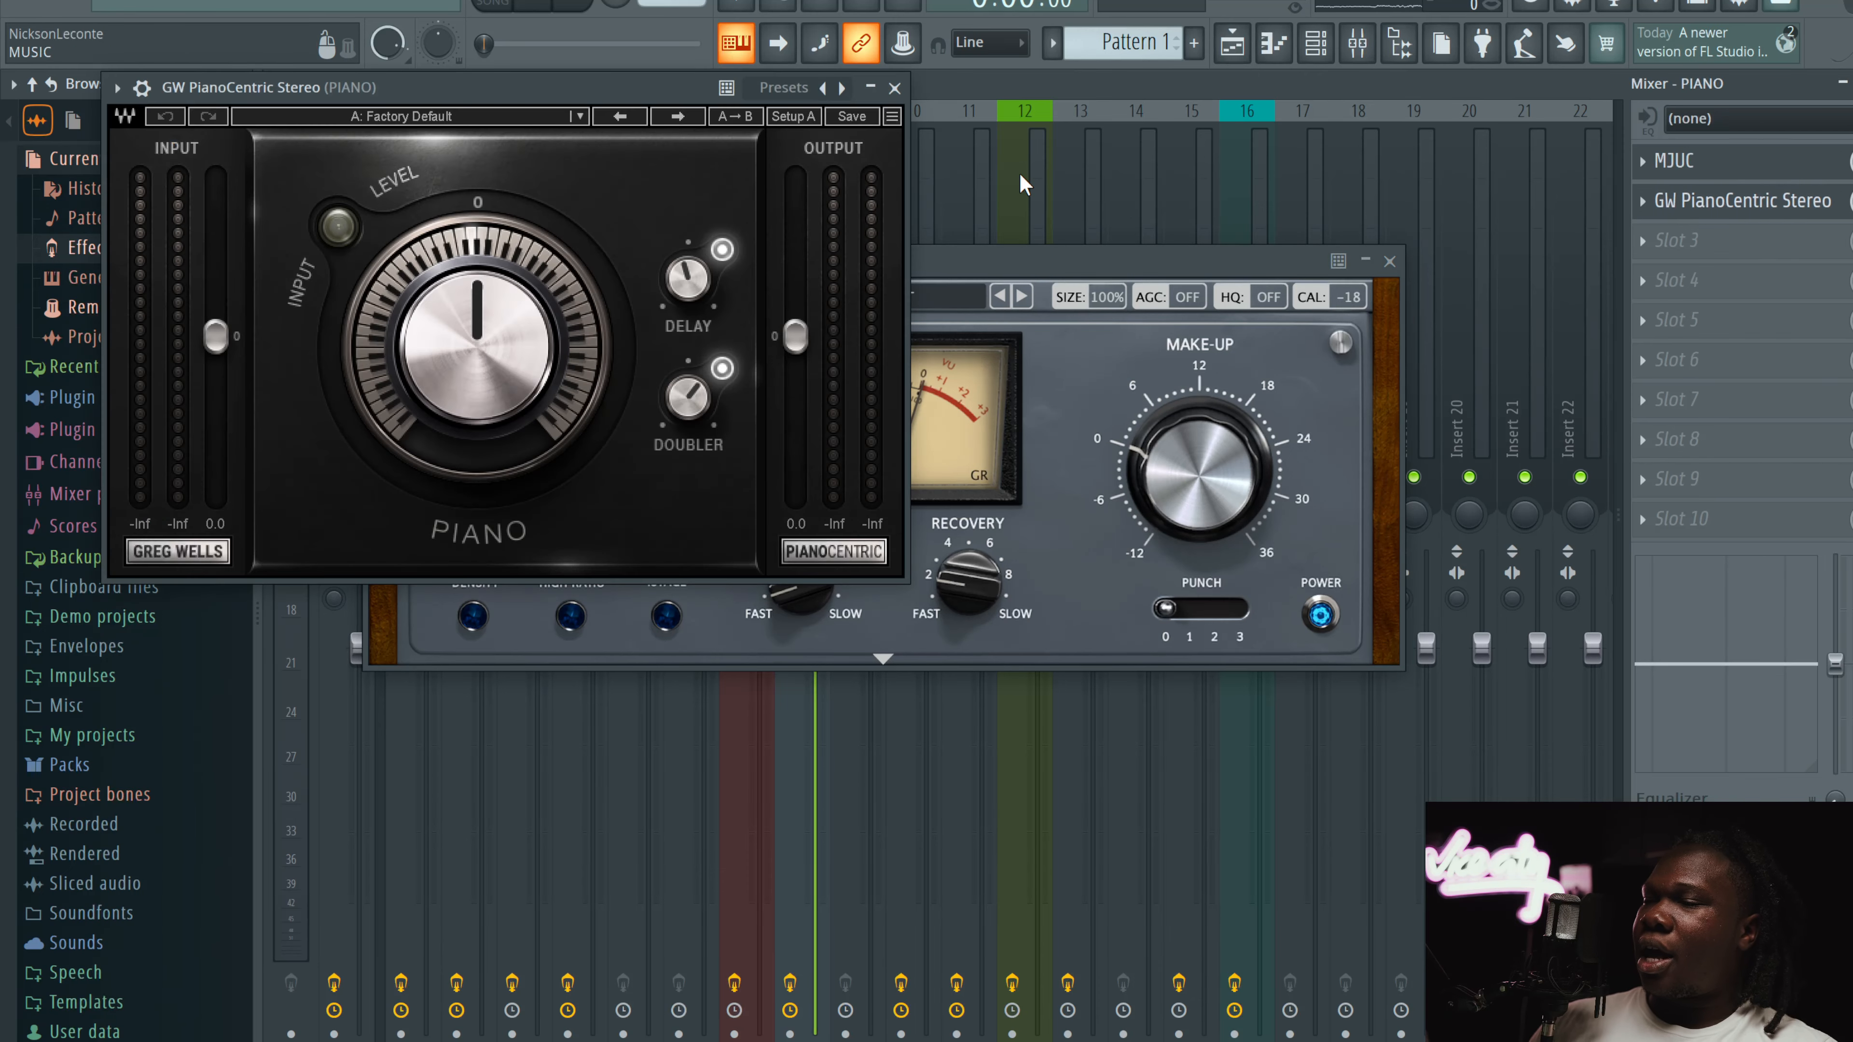
{"action": "left_click_drag", "start_coordinate": [664, 95], "coordinate": [870, 194]}
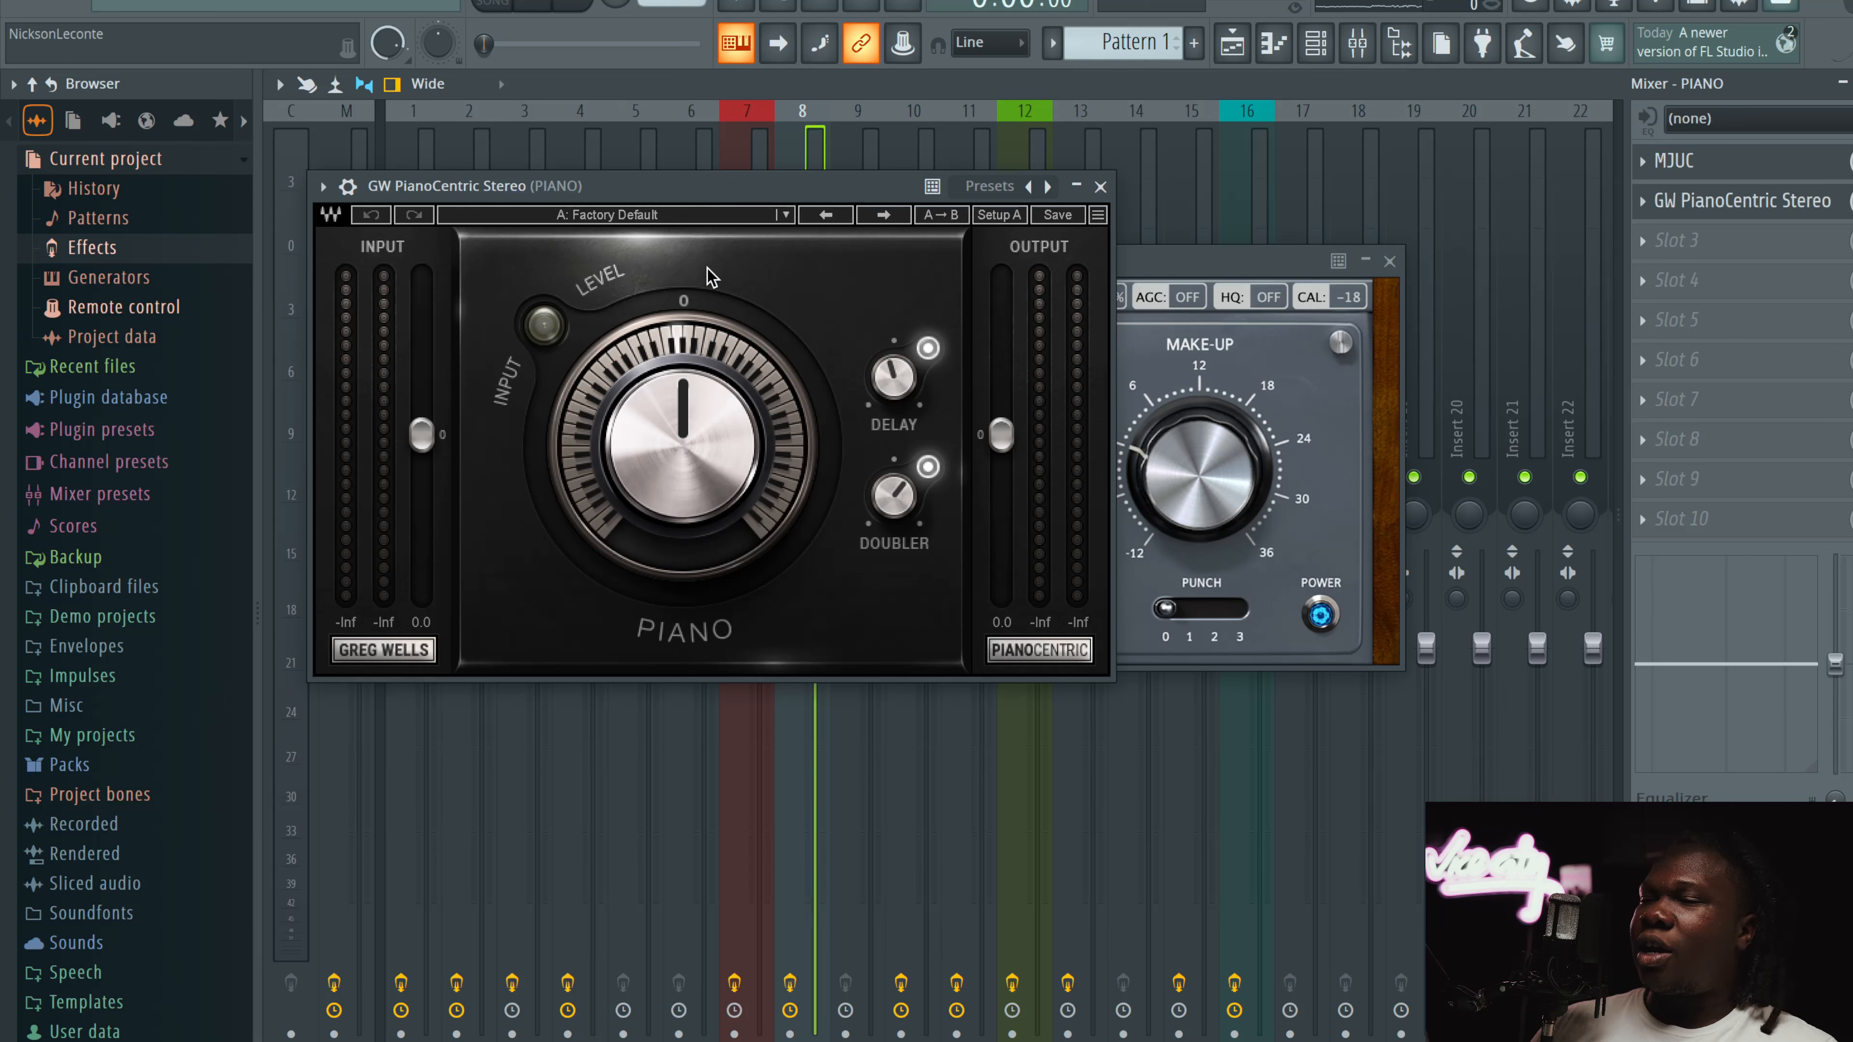
{"action": "left_click", "coordinate": [891, 498]}
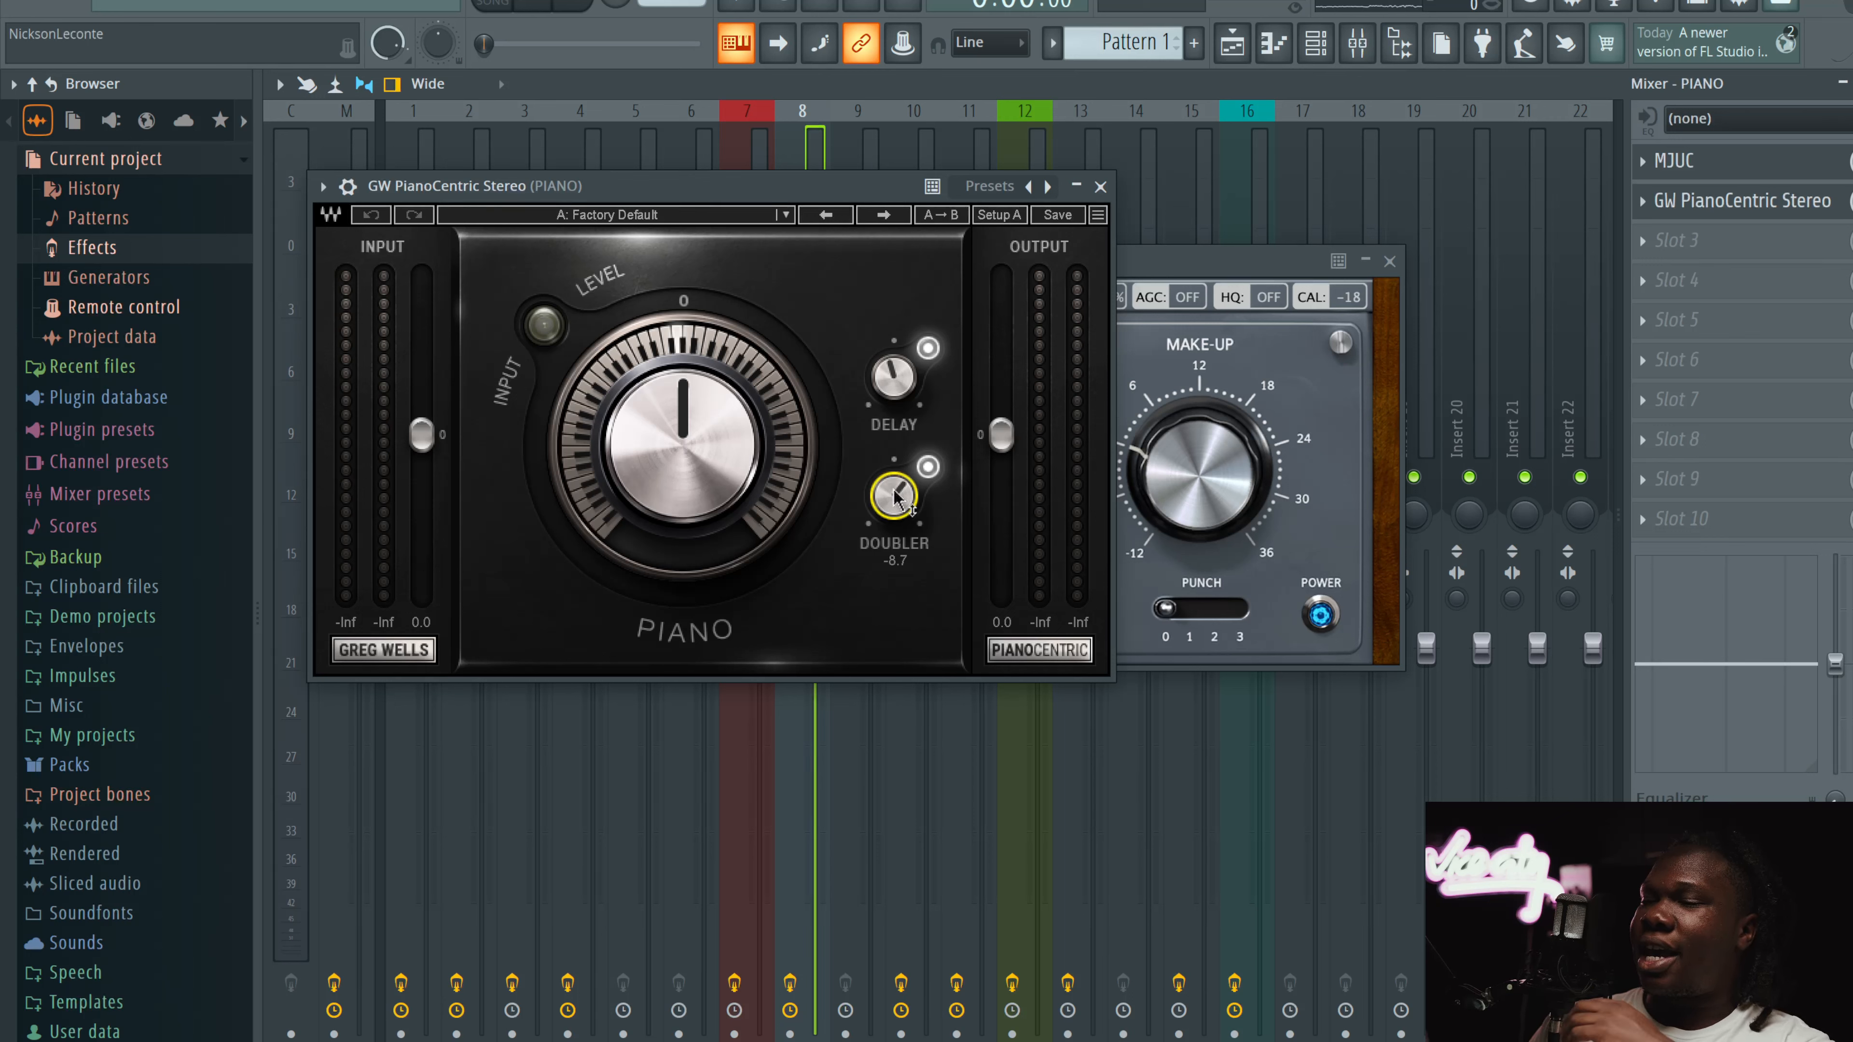
{"action": "left_click", "coordinate": [900, 364]}
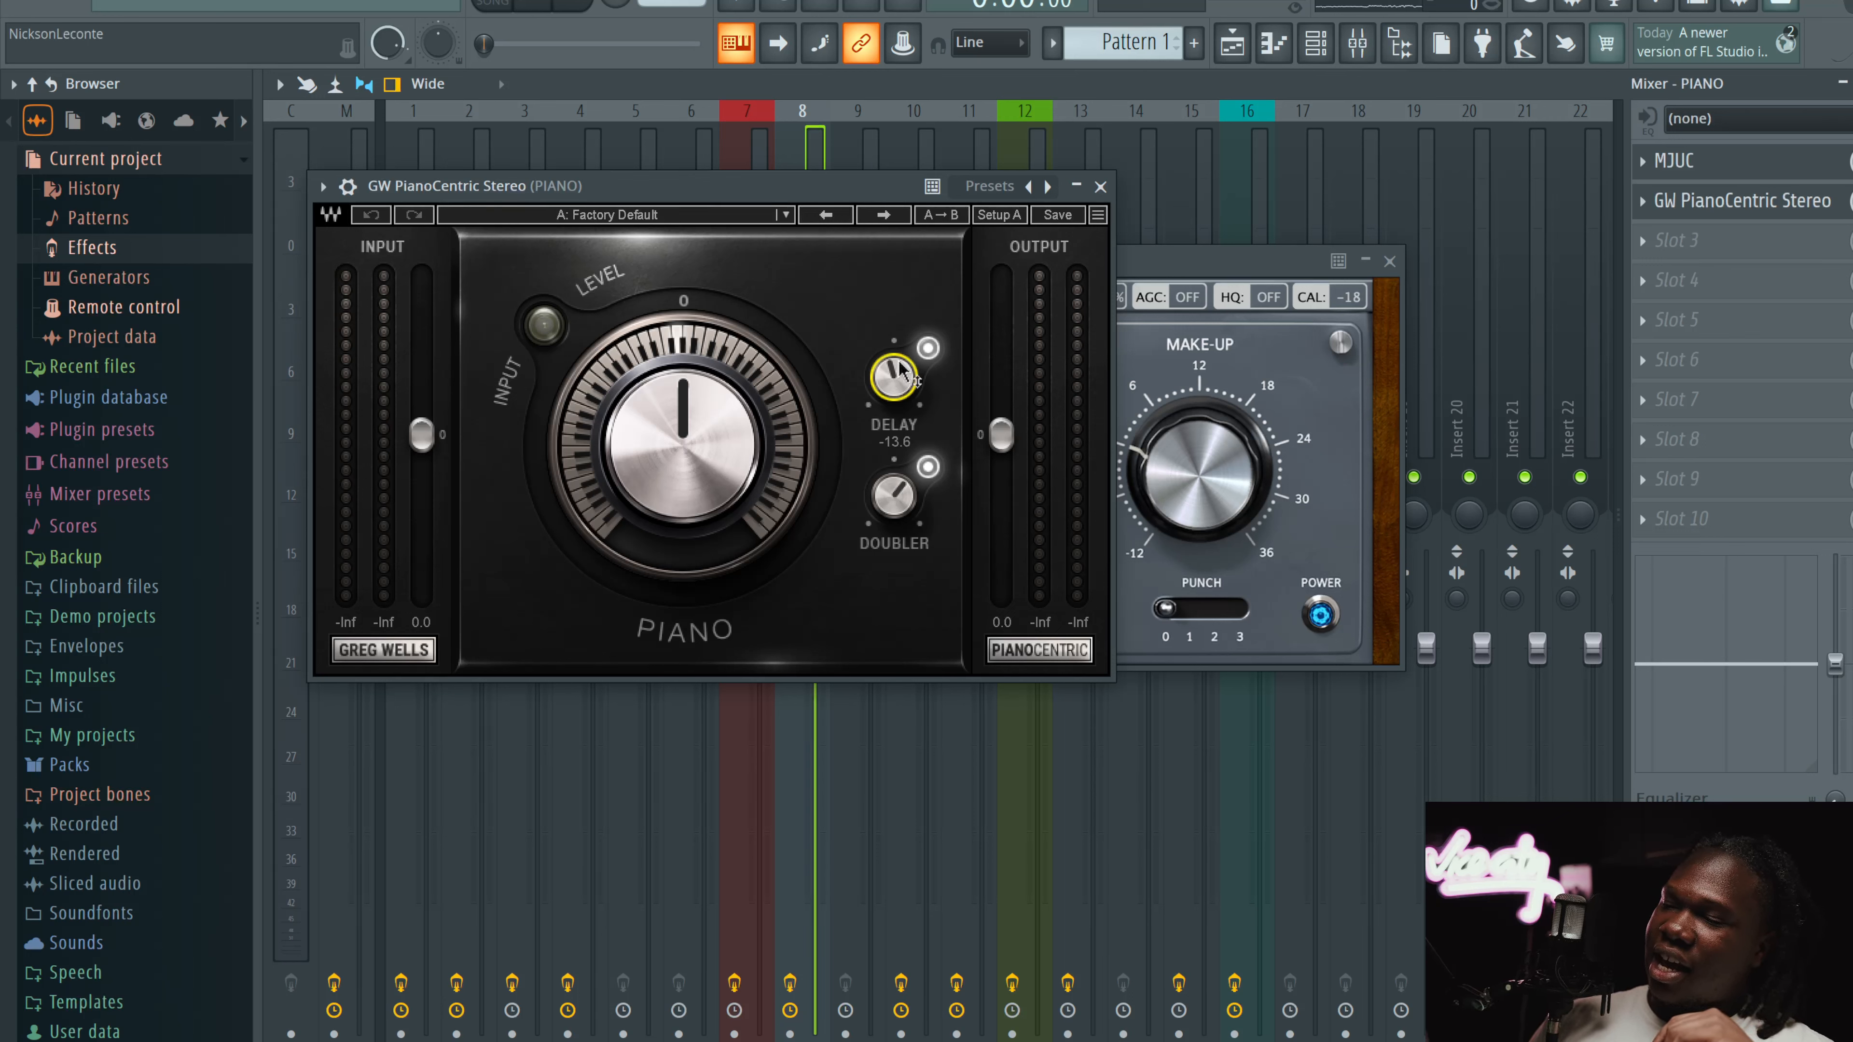
{"action": "left_click", "coordinate": [928, 349]}
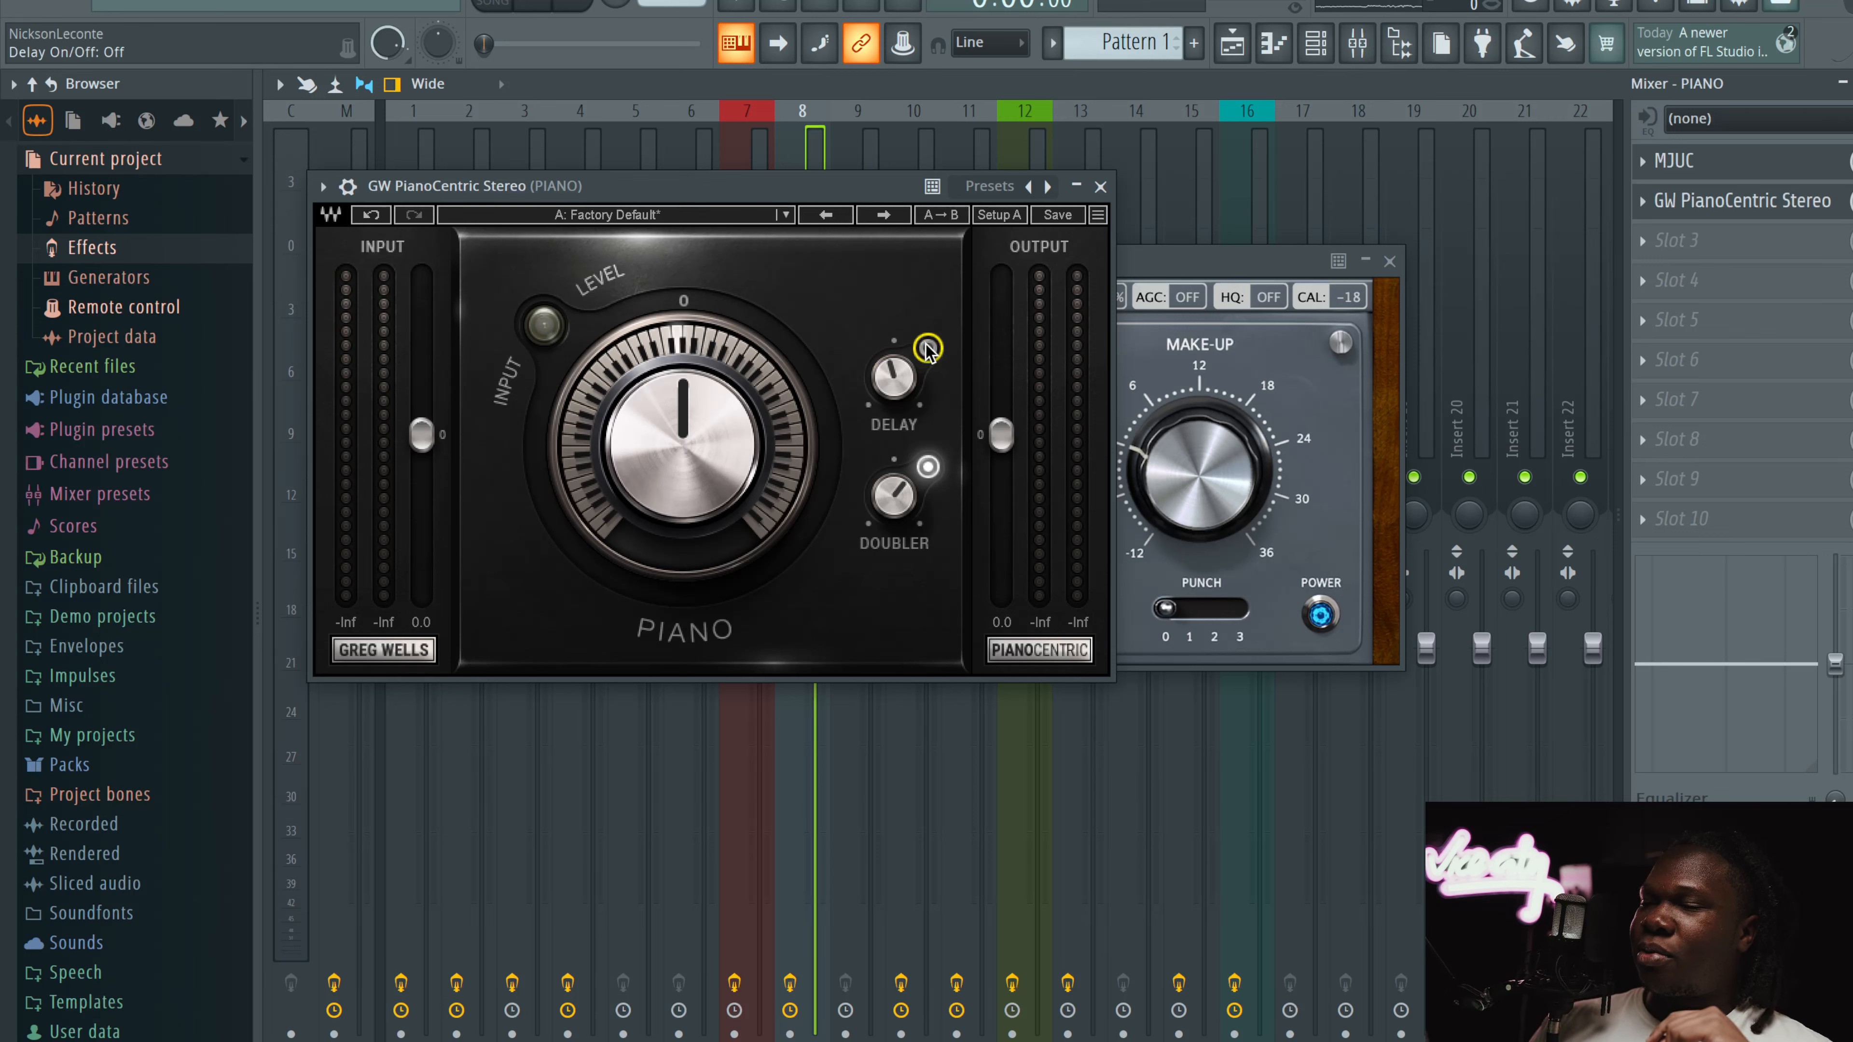
{"action": "left_click", "coordinate": [678, 392]}
{"action": "left_click", "coordinate": [536, 305]}
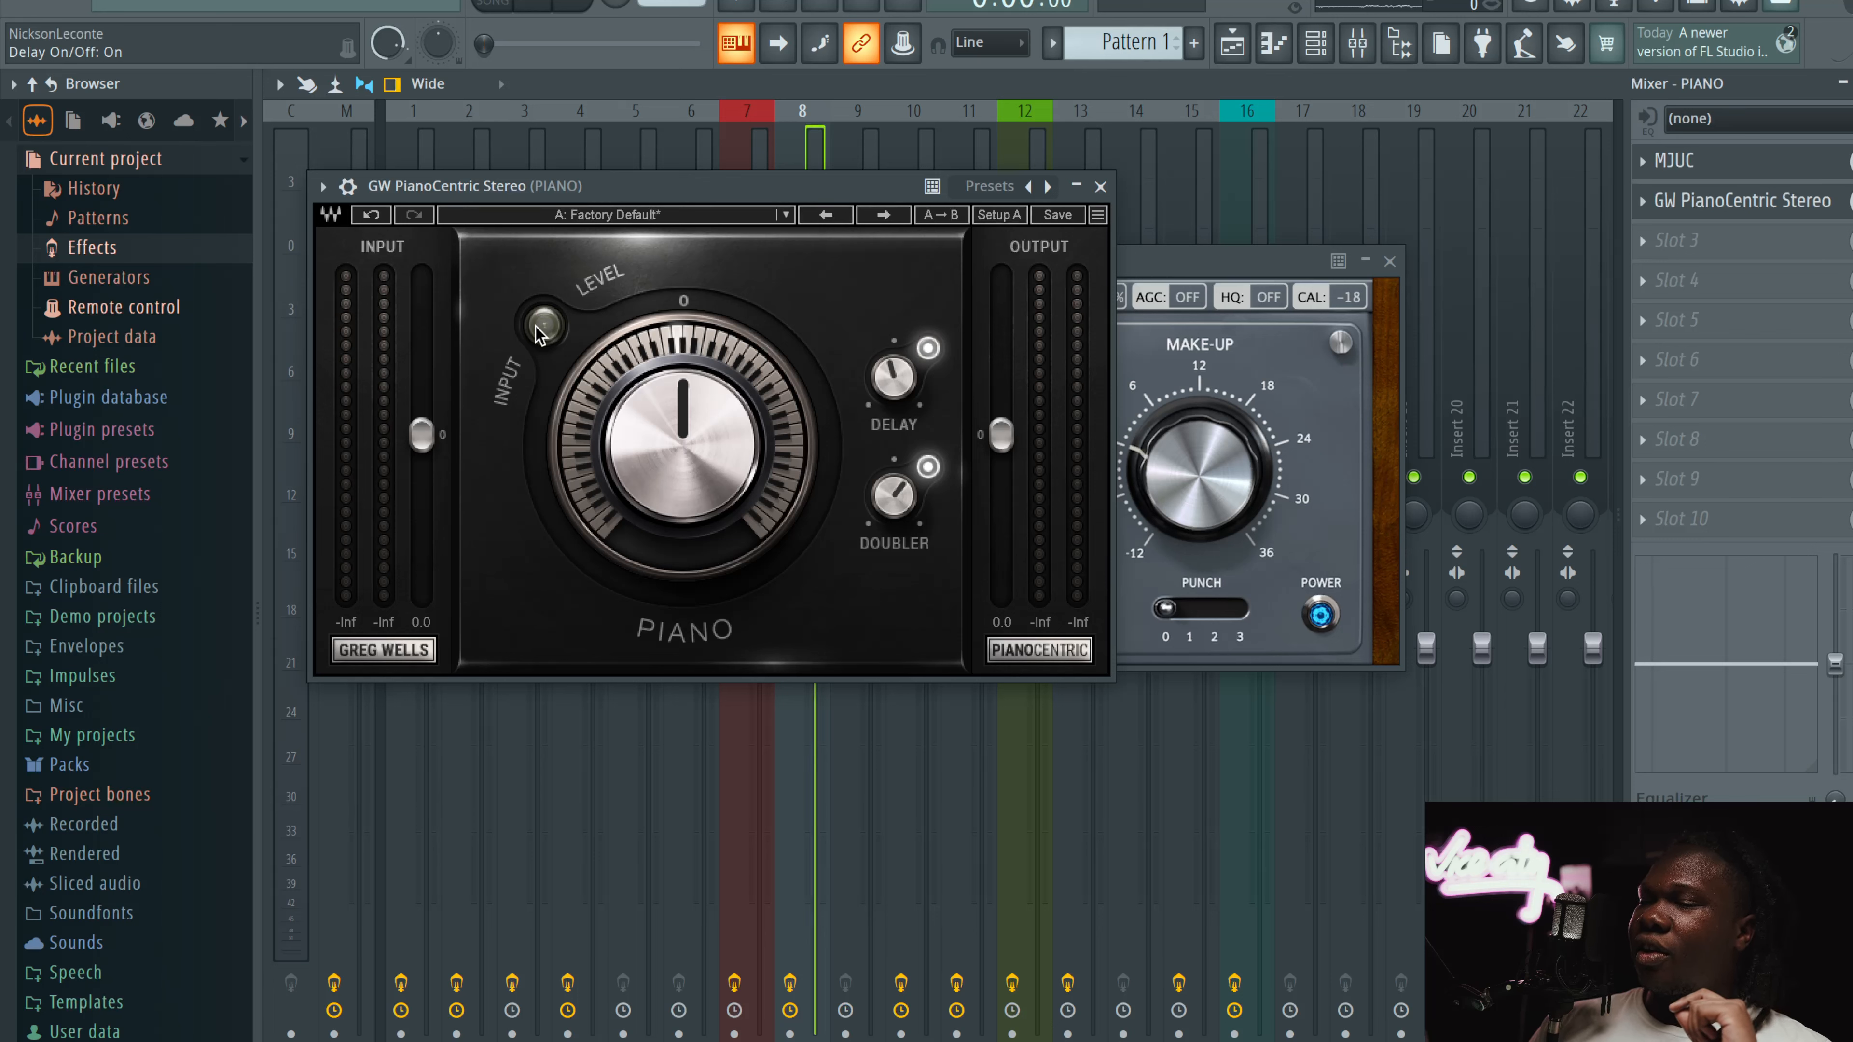
Step: In GW PianoCentric, set Piano to -50.0 and Delay to -6.1, raise the Doubler, and close both PIANO plugins
{"action": "left_click_drag", "start_coordinate": [686, 406], "coordinate": [685, 475]}
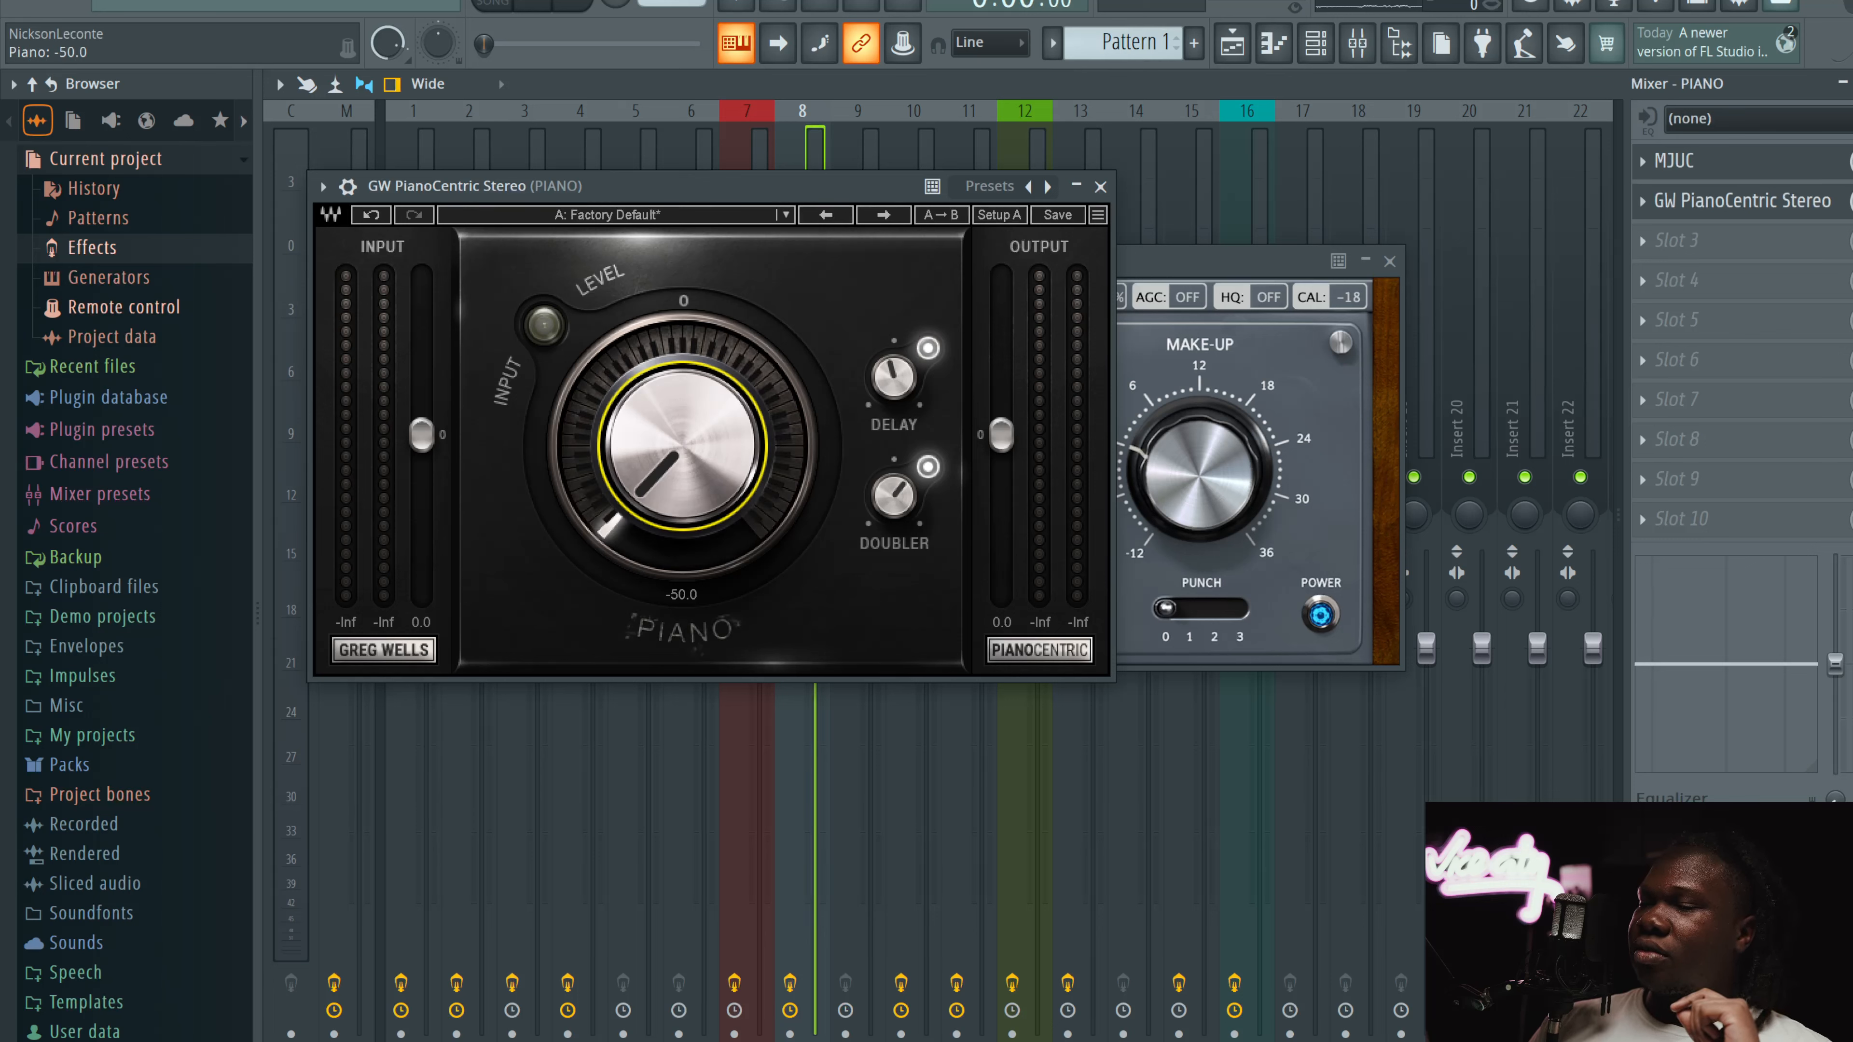
{"action": "left_click_drag", "start_coordinate": [908, 408], "coordinate": [909, 392]}
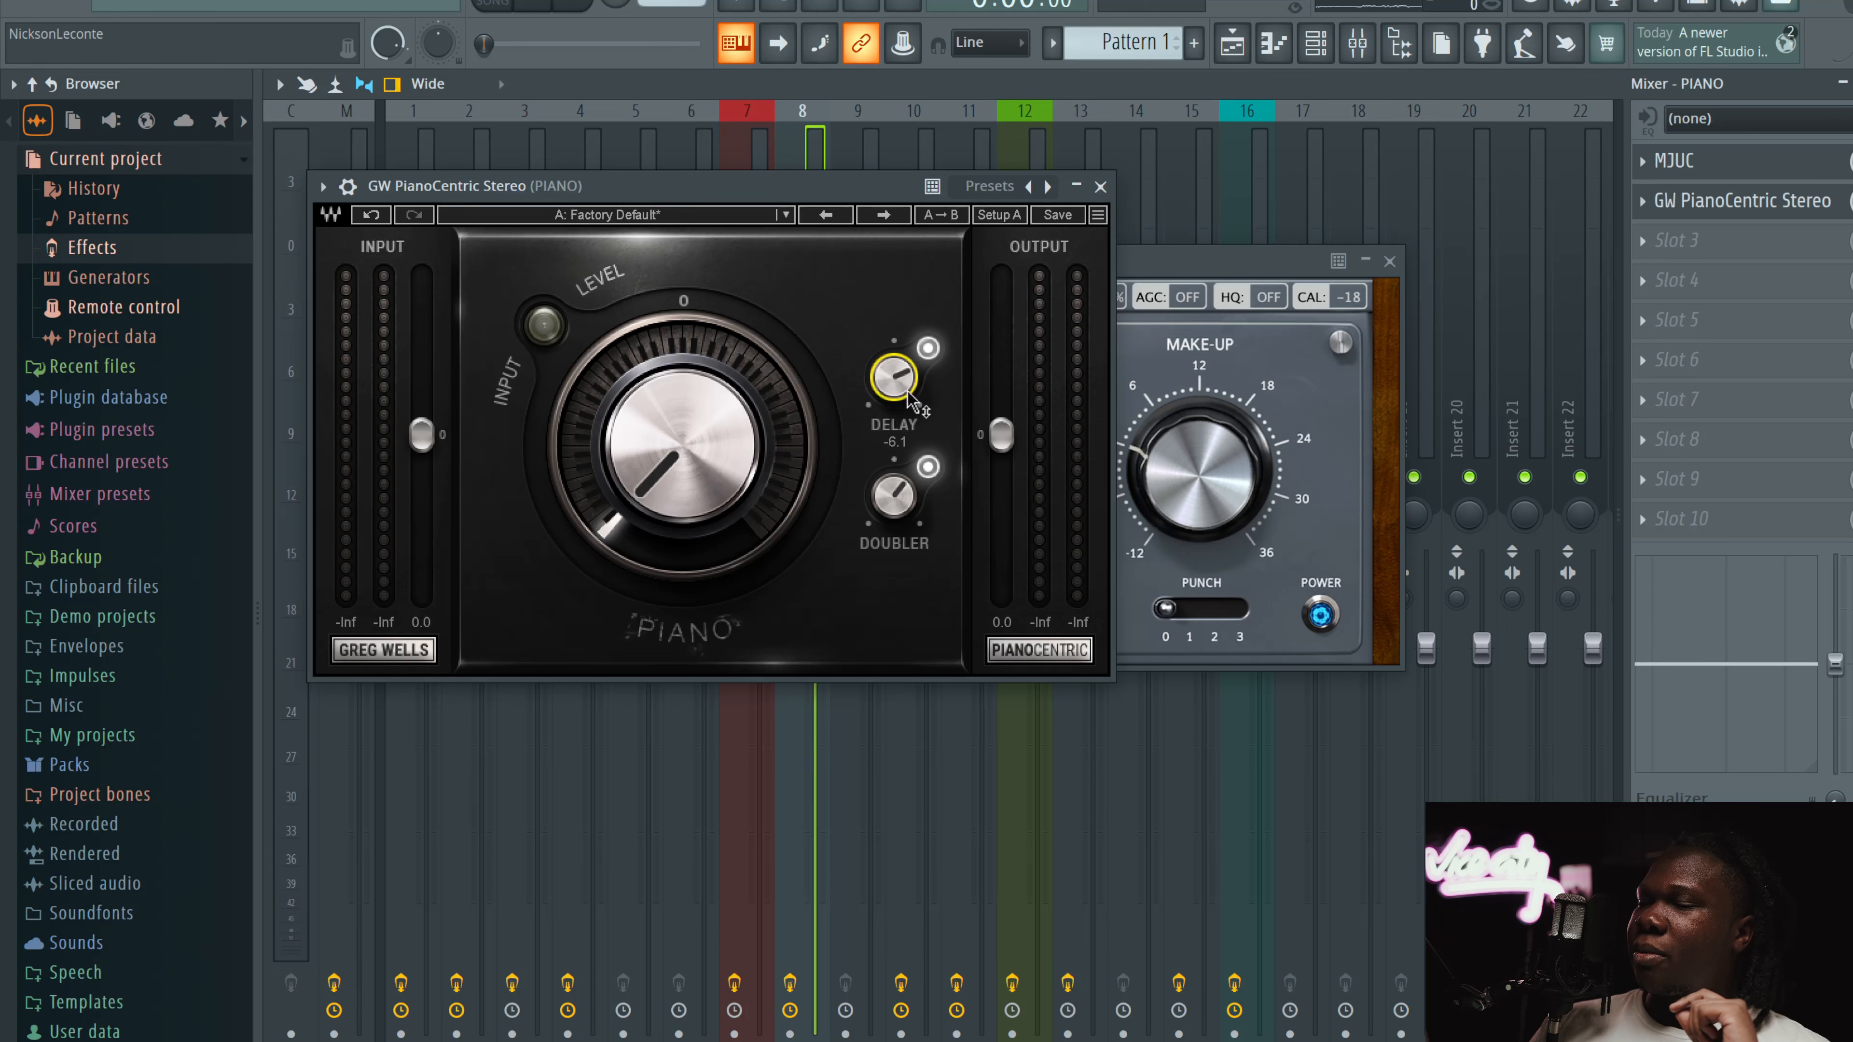
{"action": "mouse_move", "coordinate": [896, 511]}
{"action": "left_mouse_down"}
{"action": "mouse_move", "coordinate": [896, 528]}
{"action": "mouse_move", "coordinate": [896, 494]}
{"action": "left_mouse_up"}
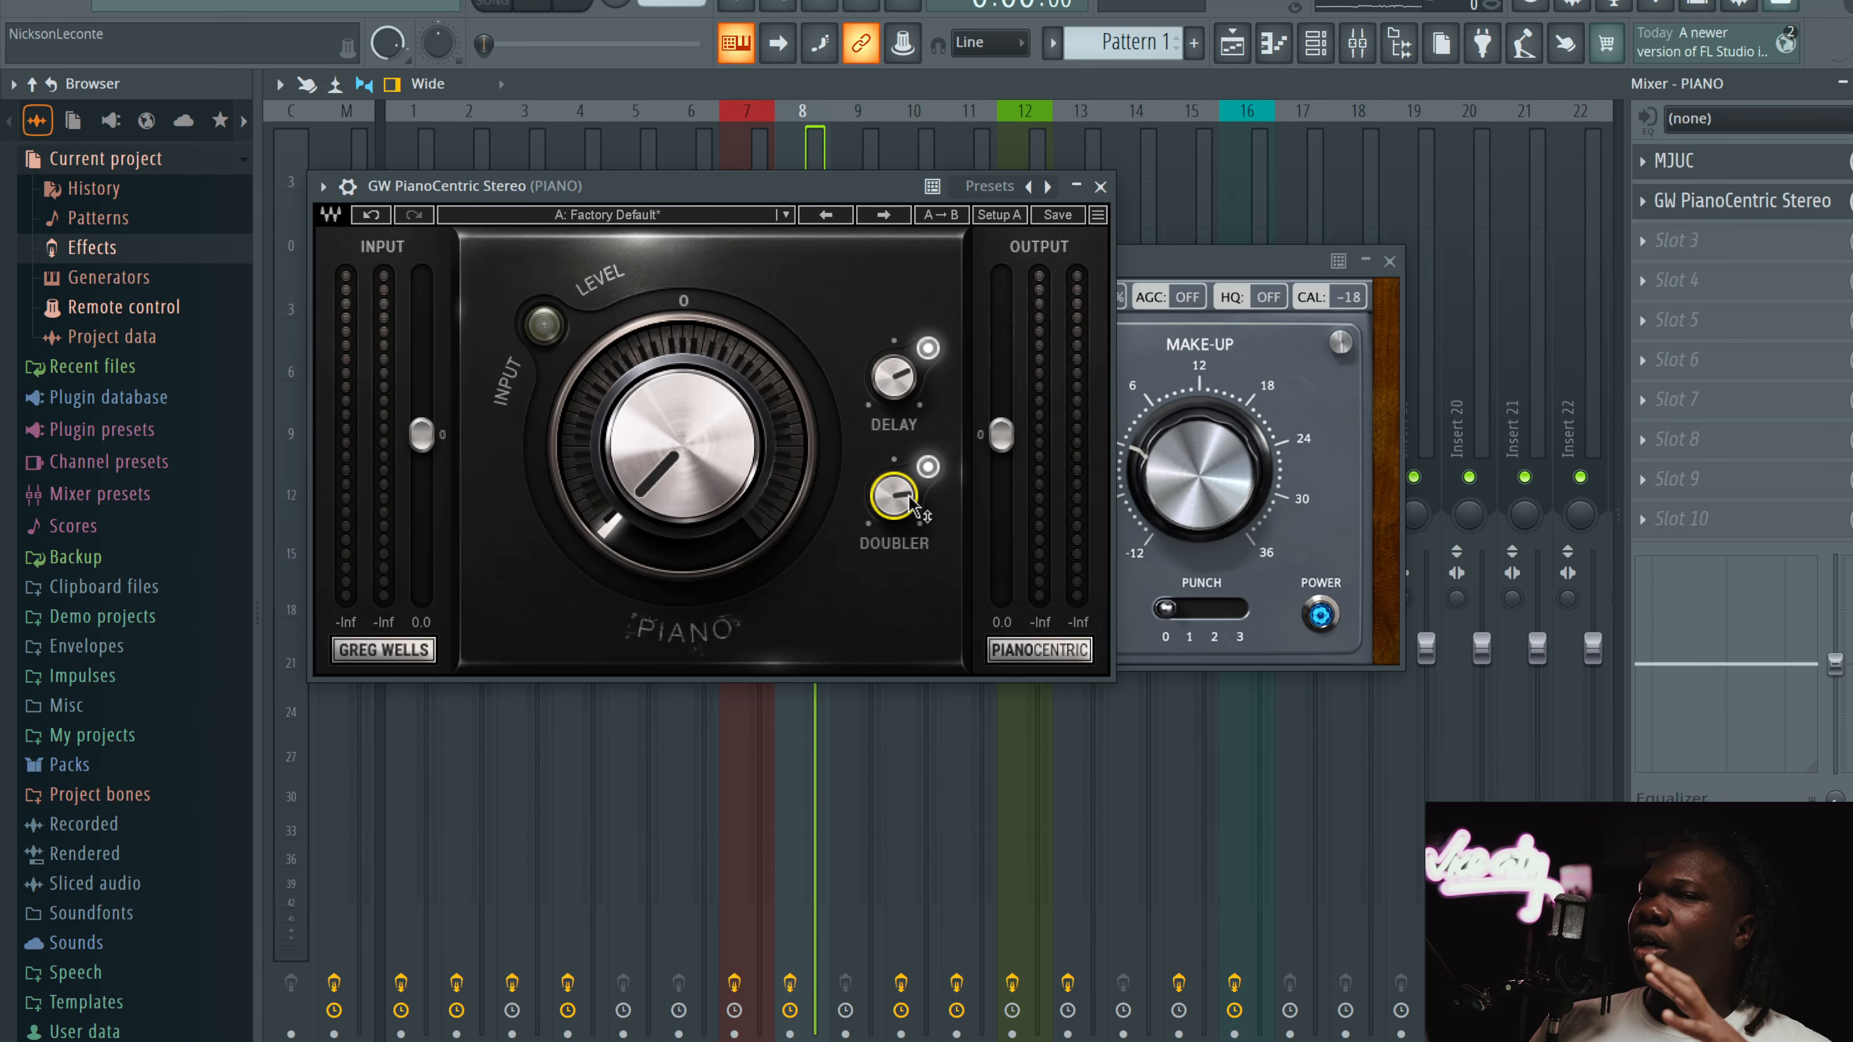
{"action": "left_click", "coordinate": [1100, 187]}
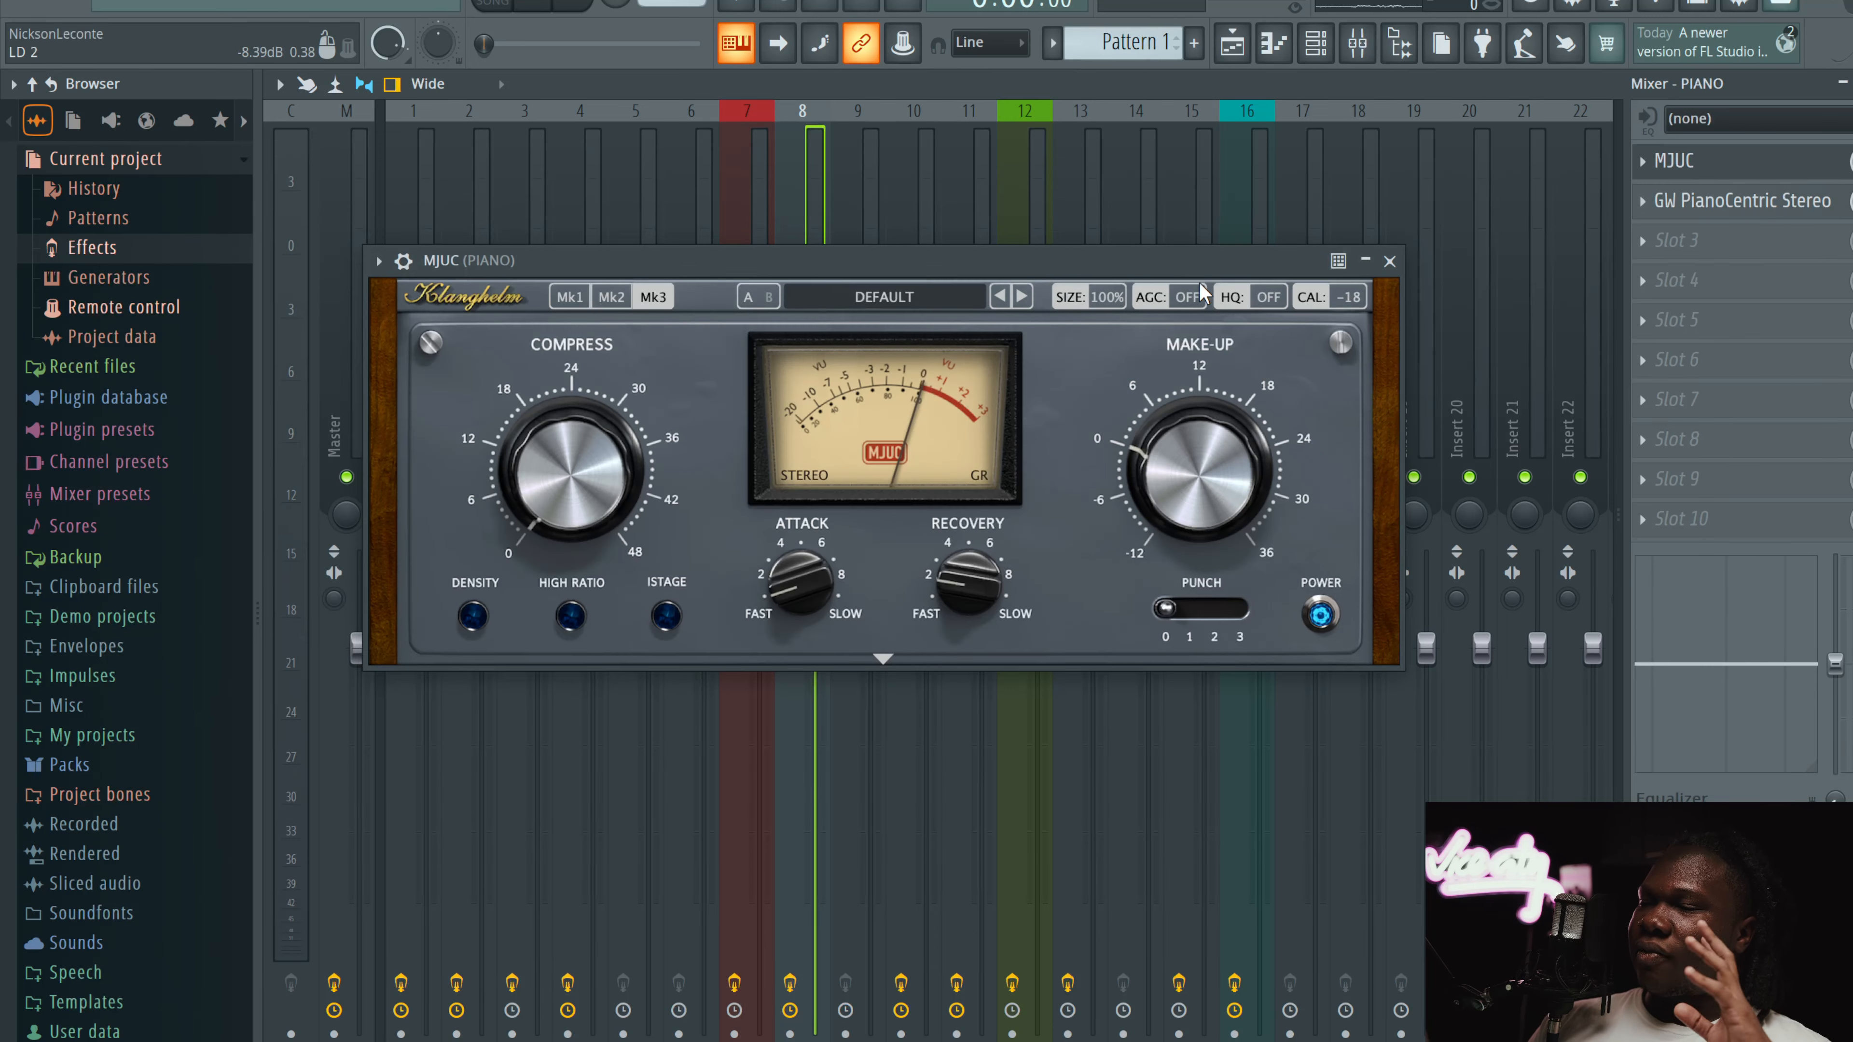
{"action": "left_click", "coordinate": [1389, 261]}
Step: Check the effect slots of the PADS track and inspect ValhallaUberMod on the SYNTH track
{"action": "left_click", "coordinate": [855, 307]}
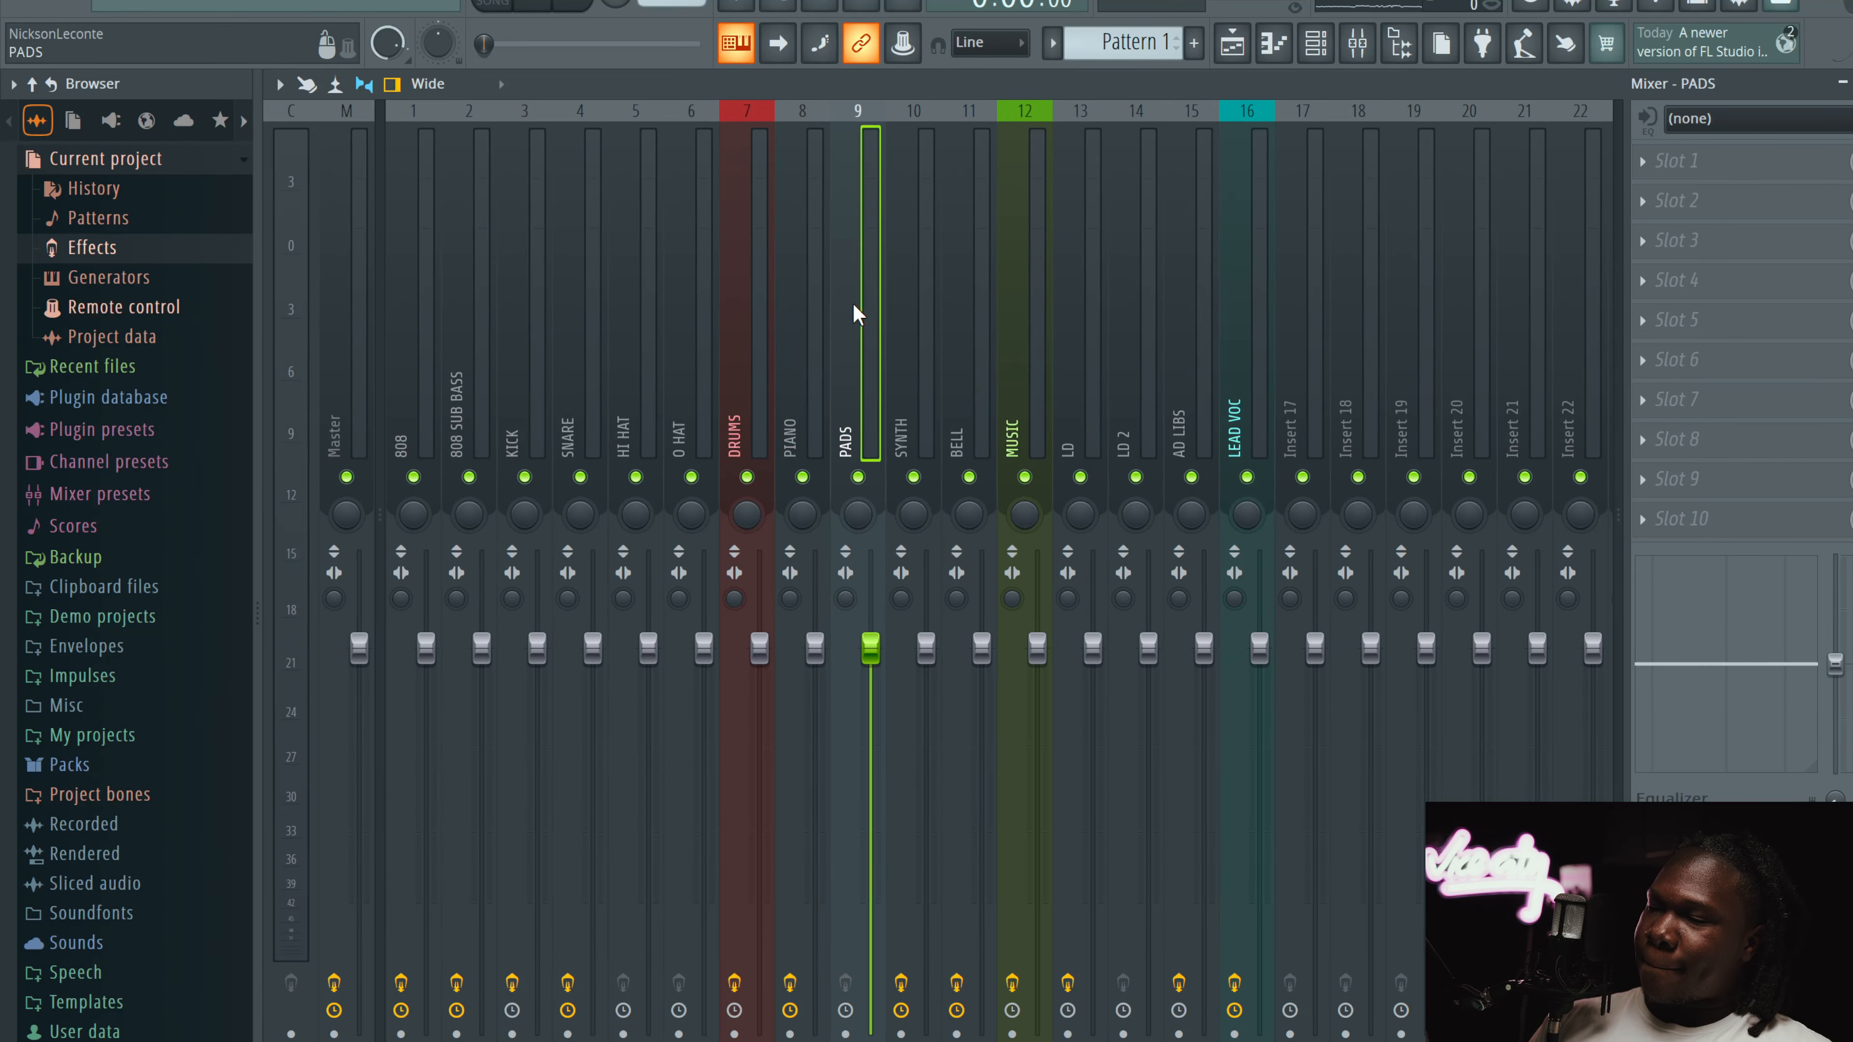
{"action": "left_click", "coordinate": [910, 303]}
{"action": "left_click", "coordinate": [1780, 206]}
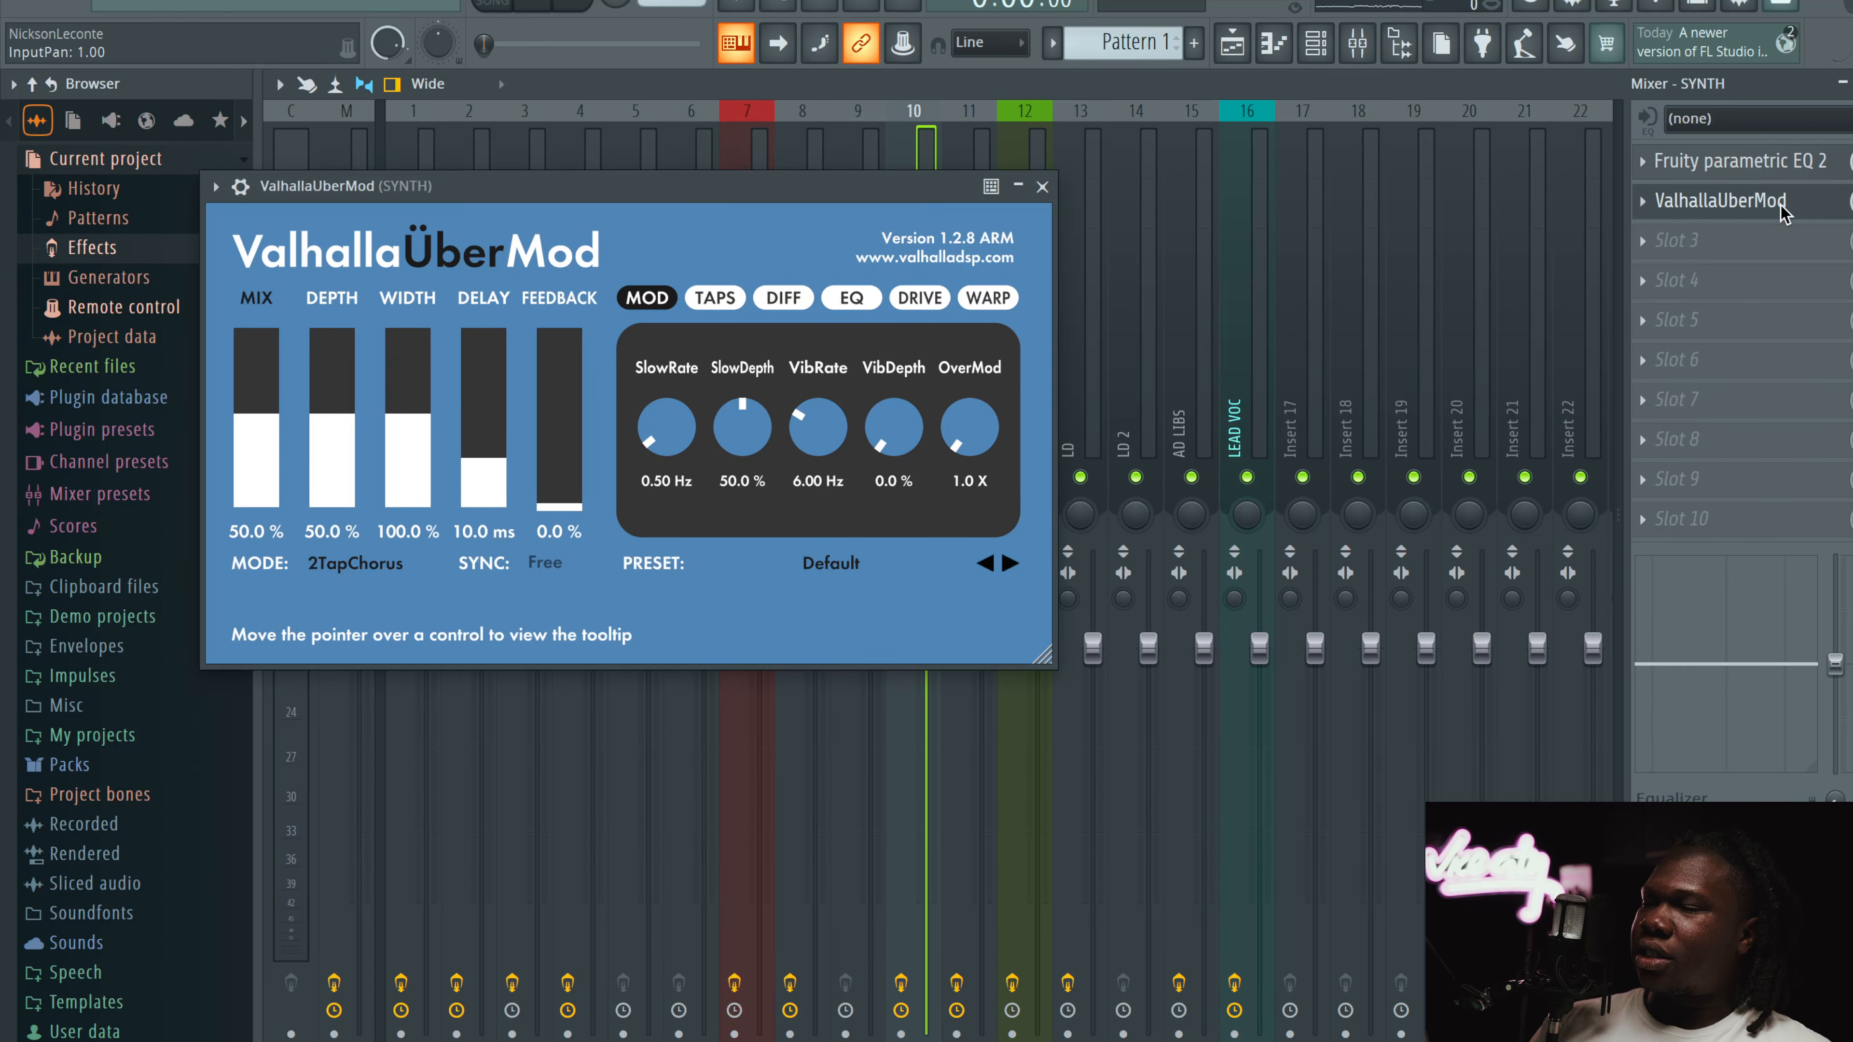
{"action": "left_click", "coordinate": [1385, 1031]}
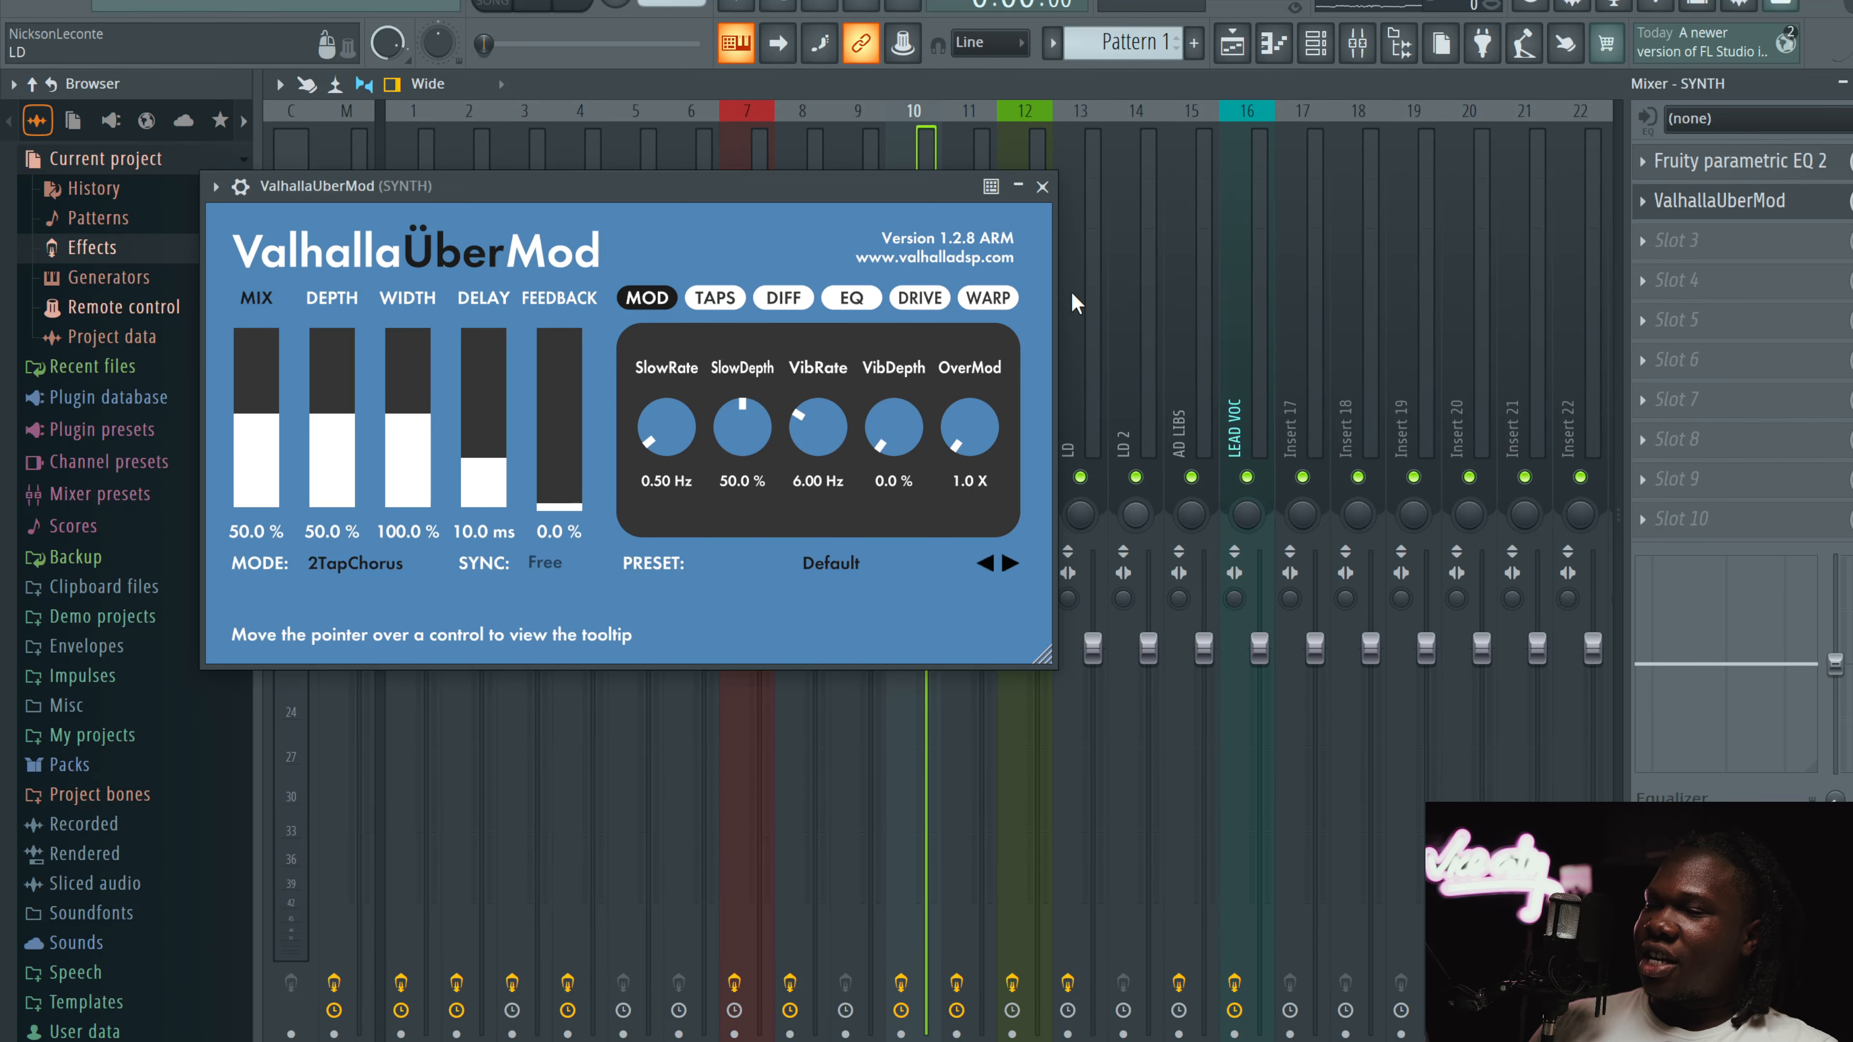
{"action": "left_click", "coordinate": [1708, 205]}
{"action": "left_click", "coordinate": [1704, 204]}
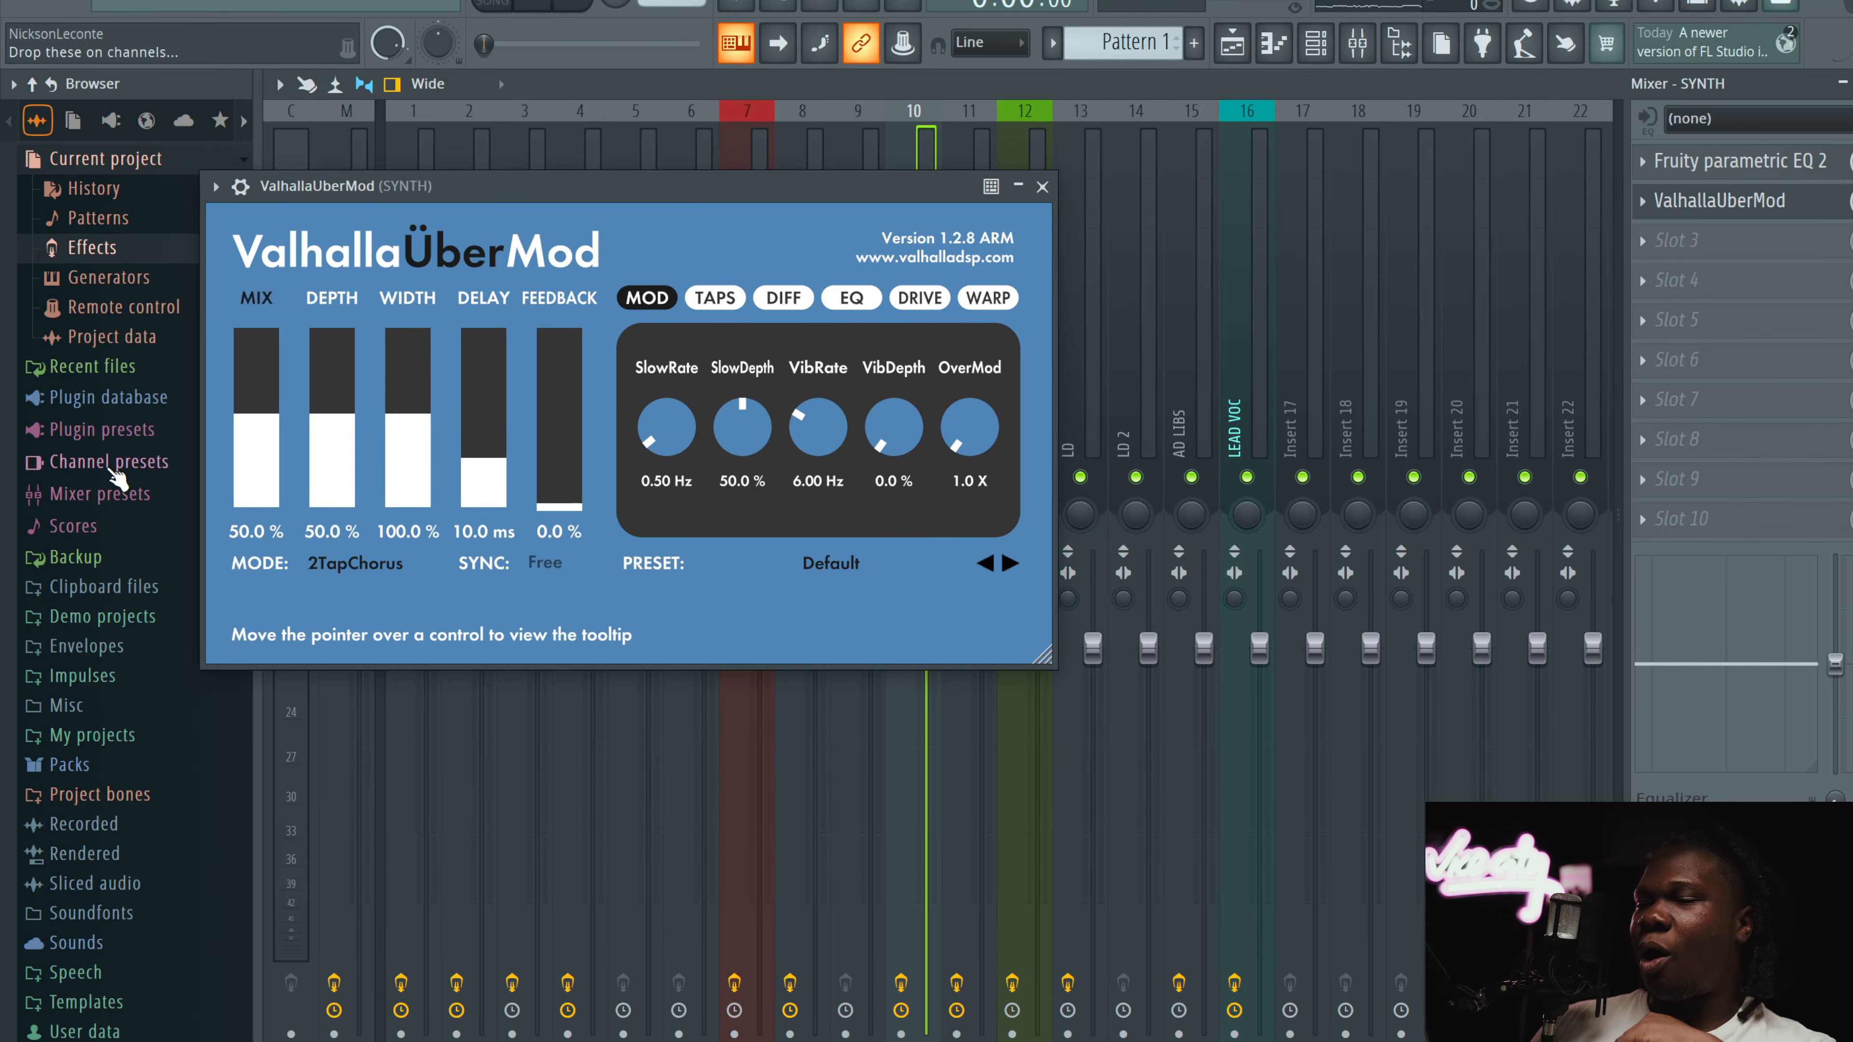
Step: Browse the Chorus and Flangers presets of ValhallaUberMod without loading one, and close the plugin
{"action": "left_click", "coordinate": [839, 563]}
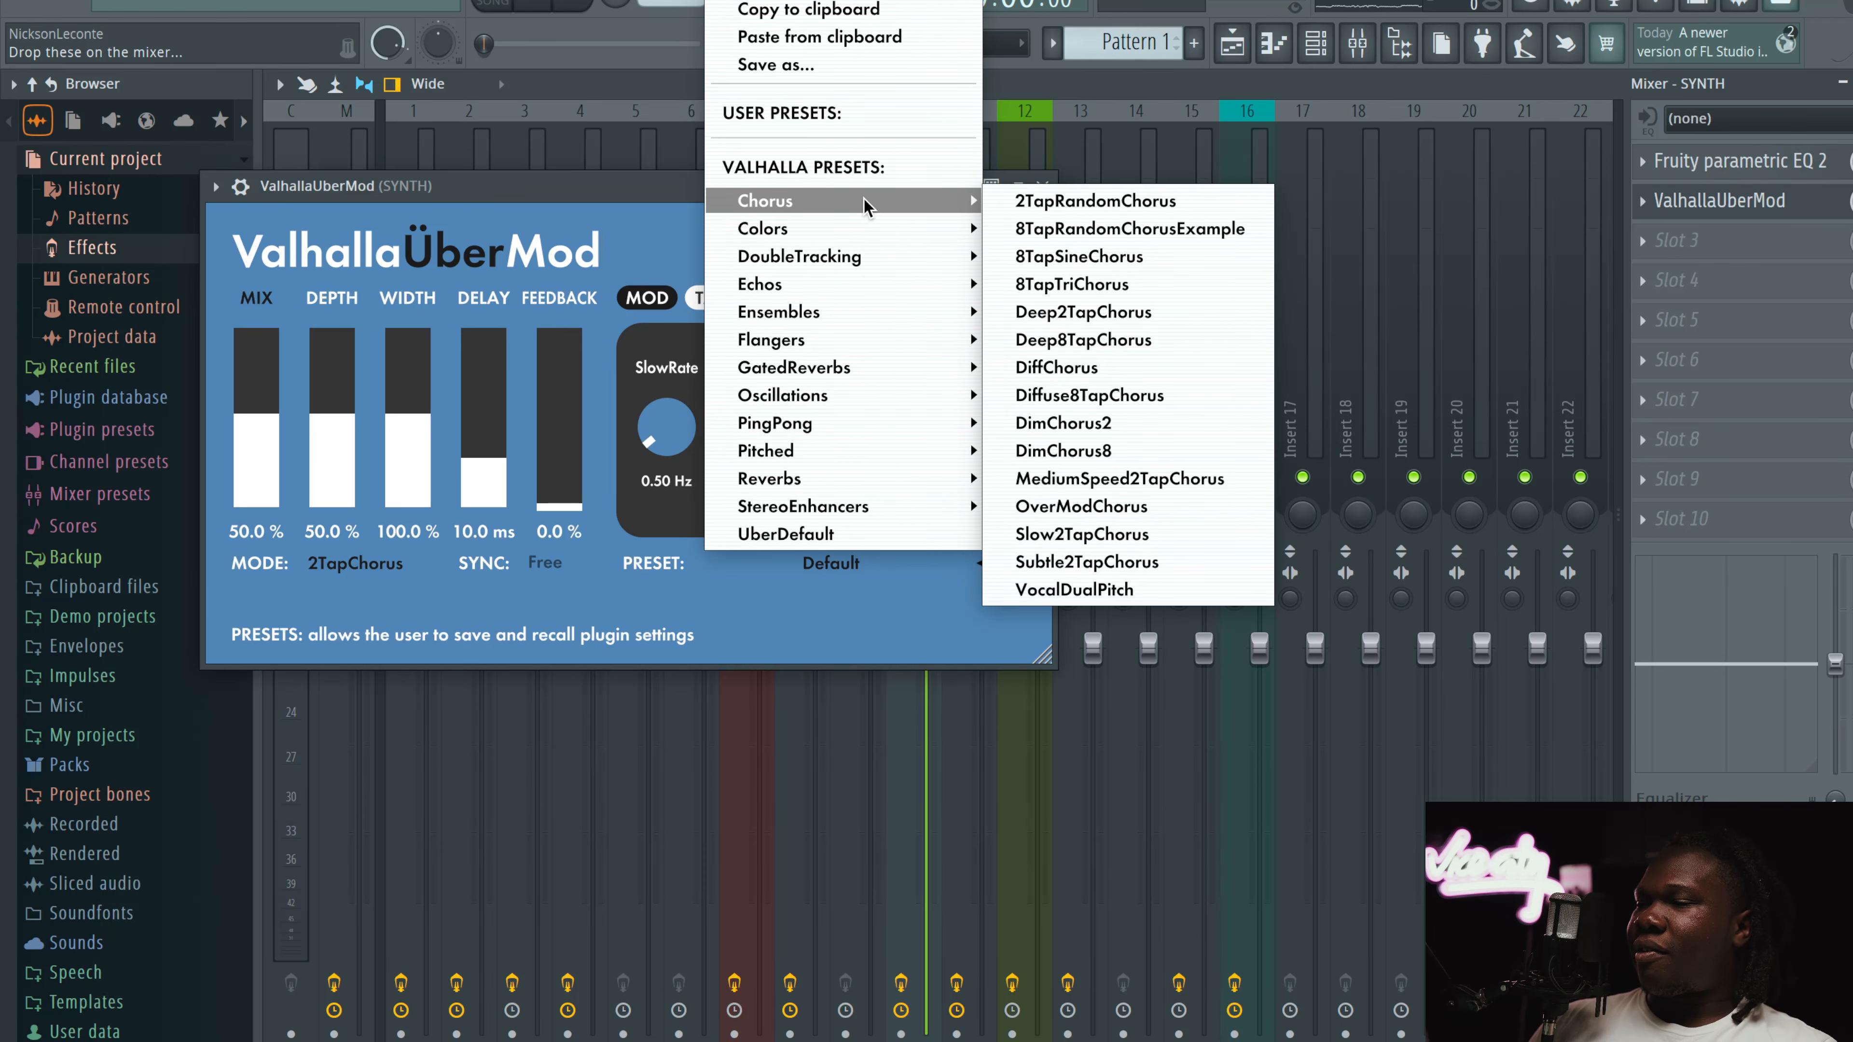
{"action": "mouse_move", "coordinate": [830, 337]}
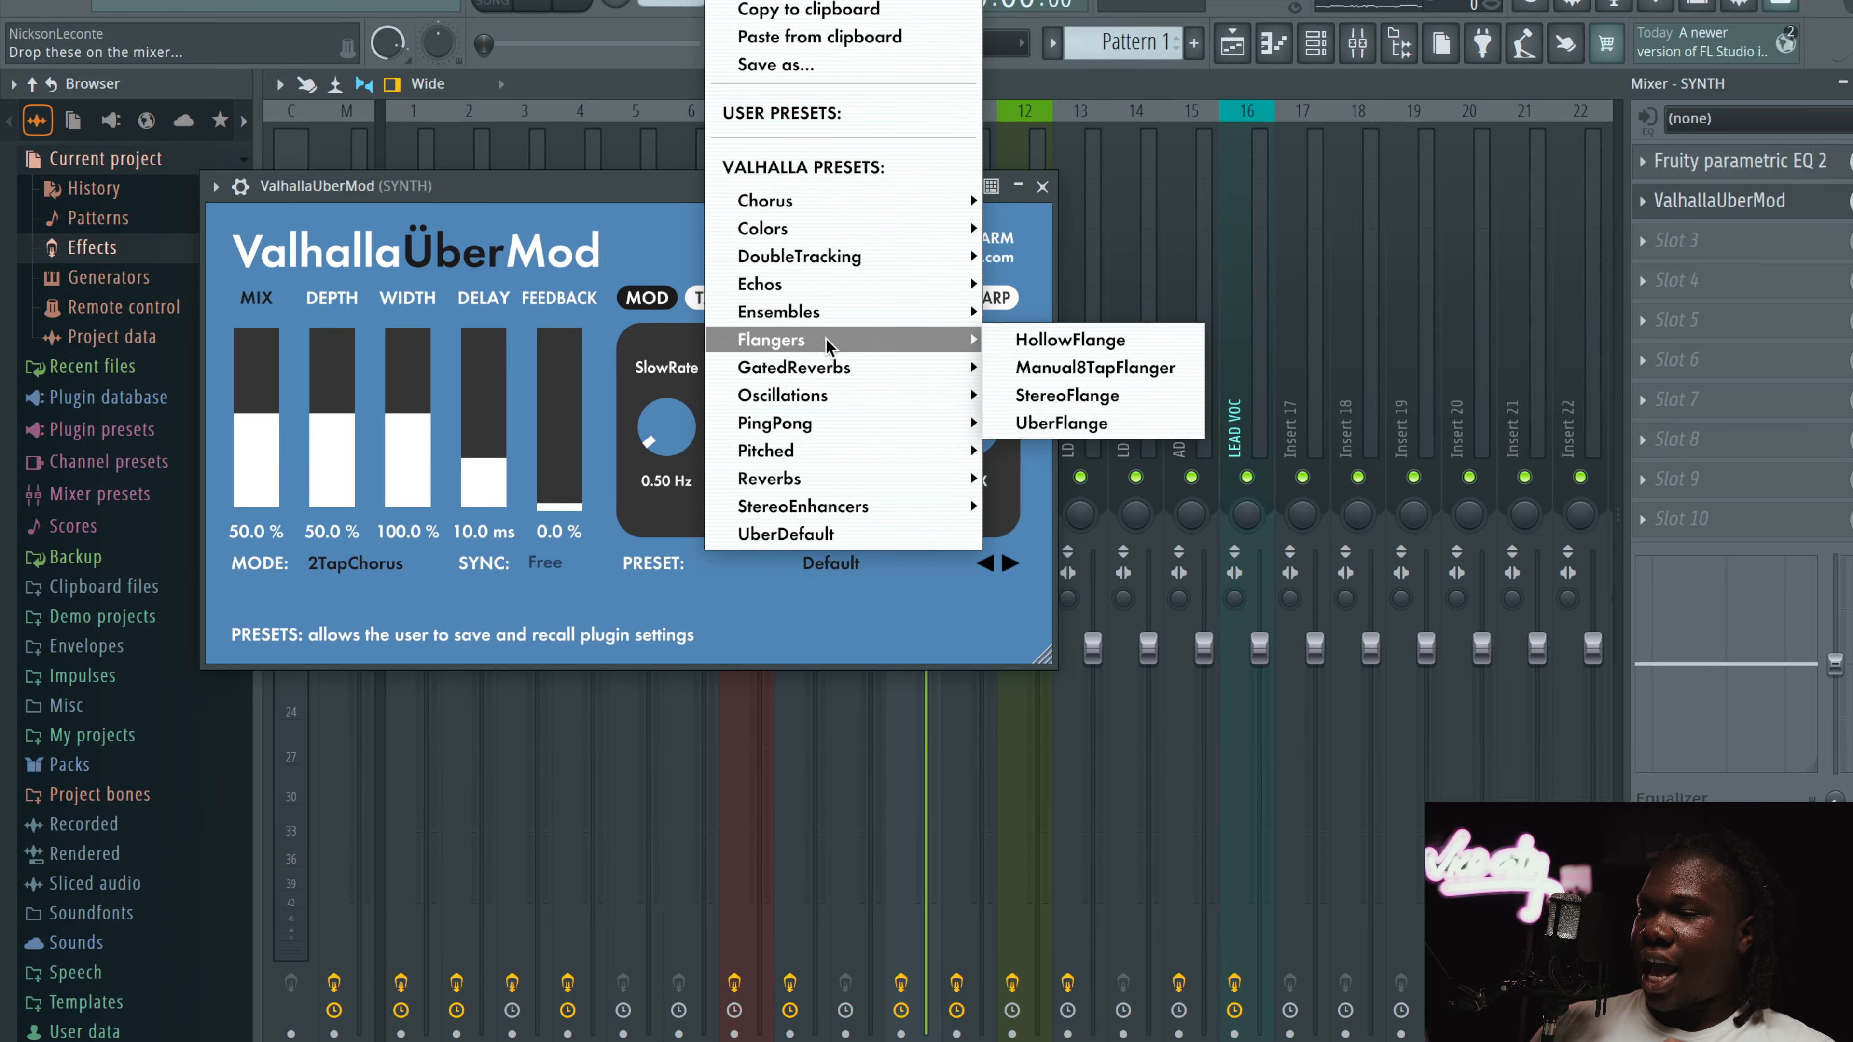
{"action": "mouse_move", "coordinate": [881, 208]}
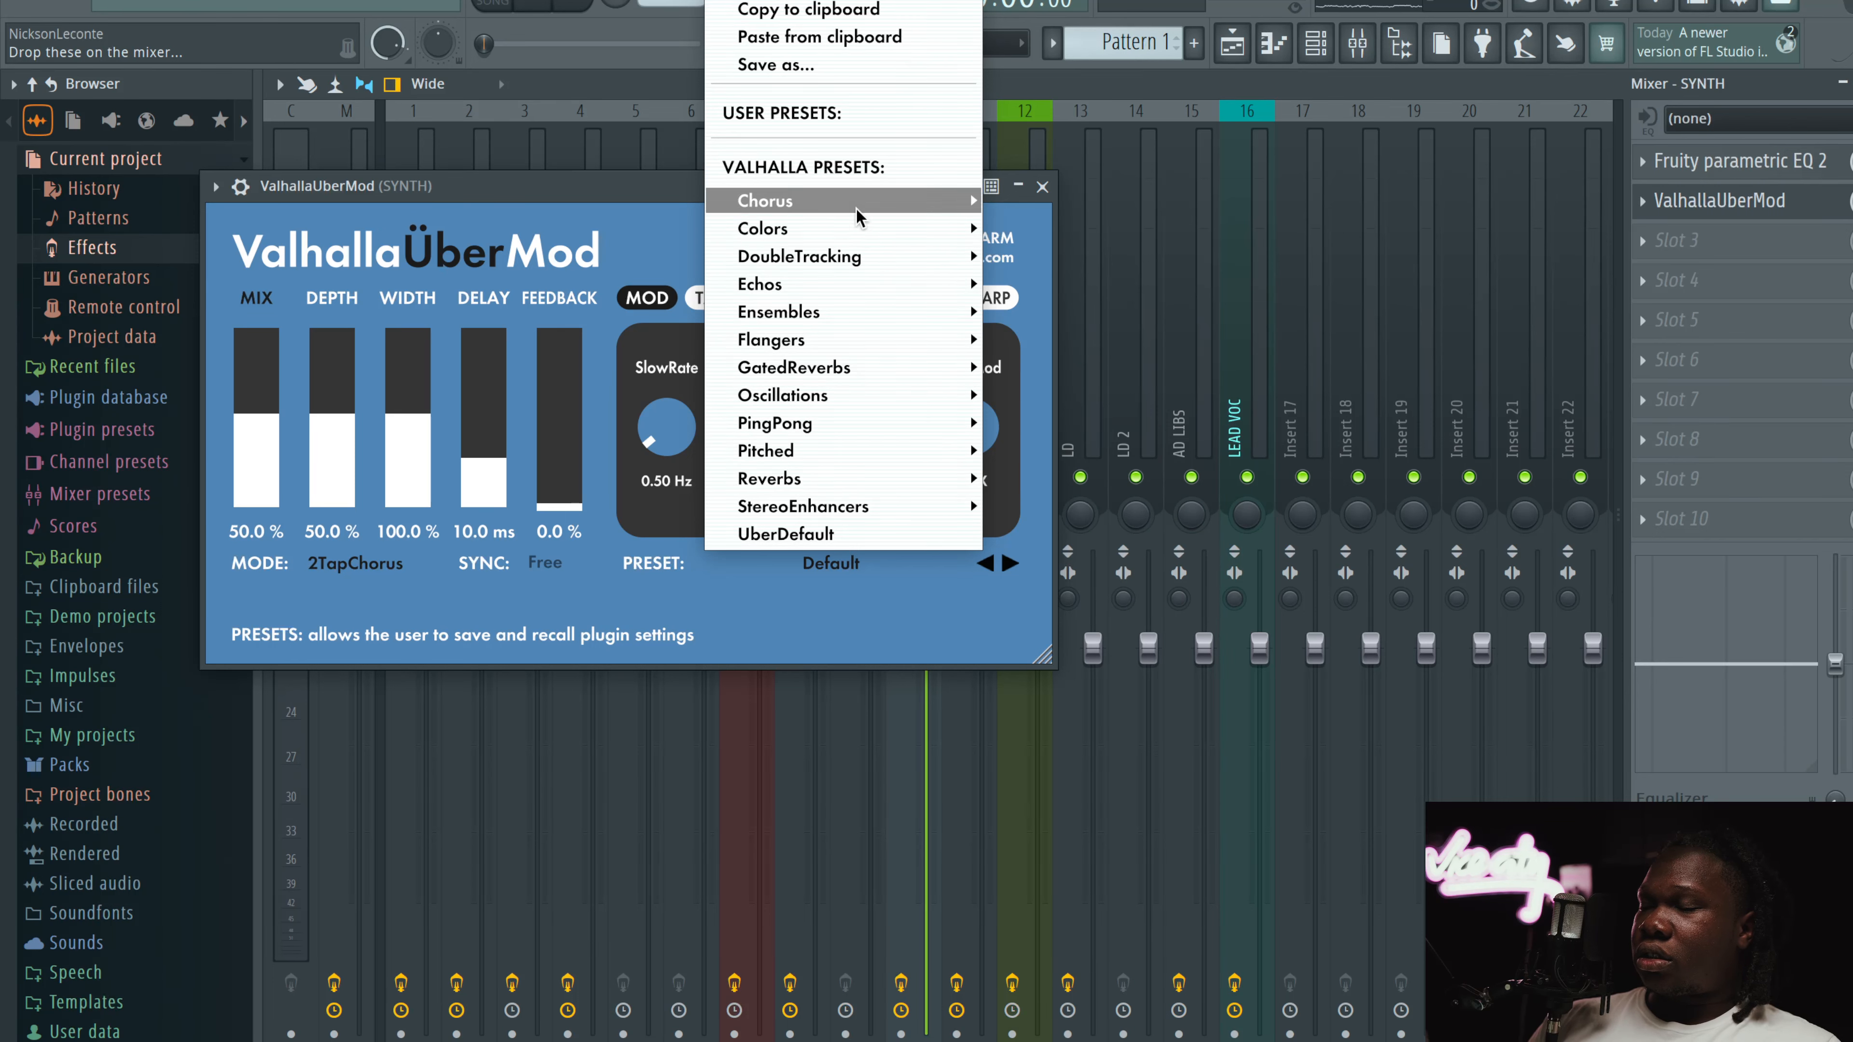
{"action": "mouse_move", "coordinate": [812, 189]}
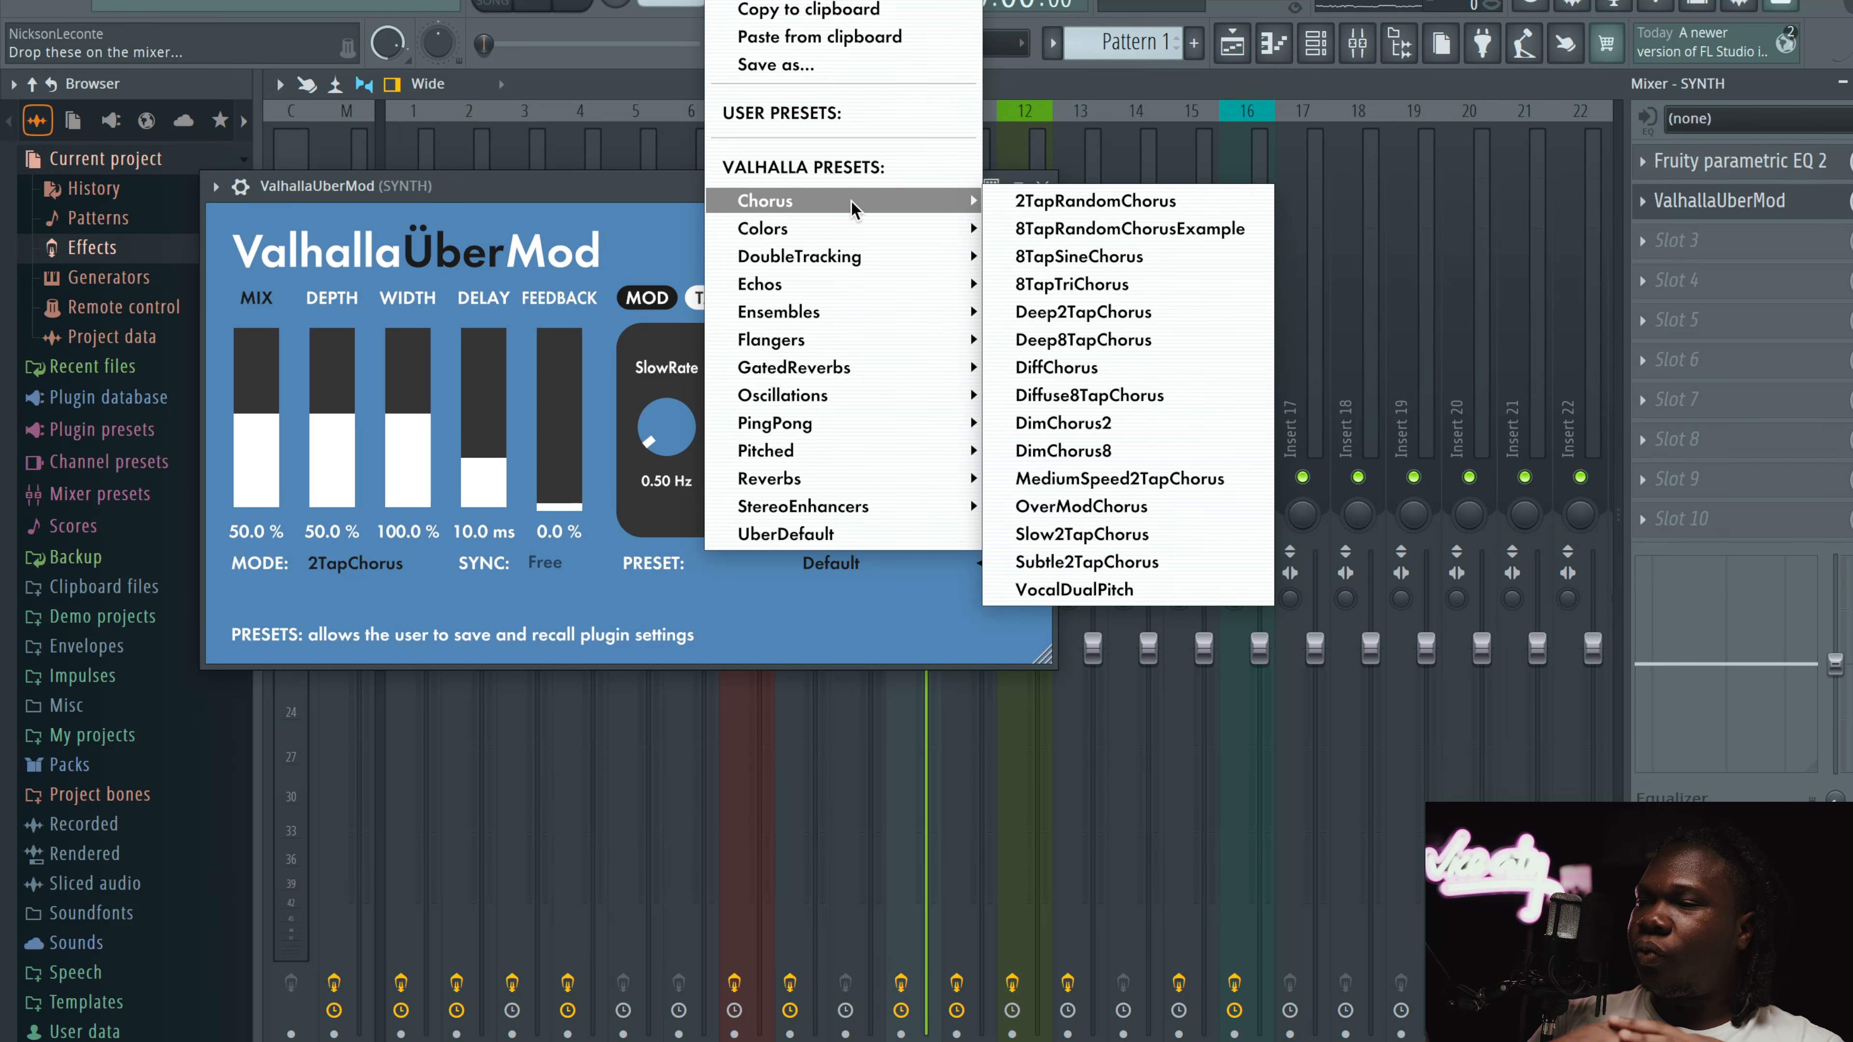
{"action": "left_click", "coordinate": [613, 228]}
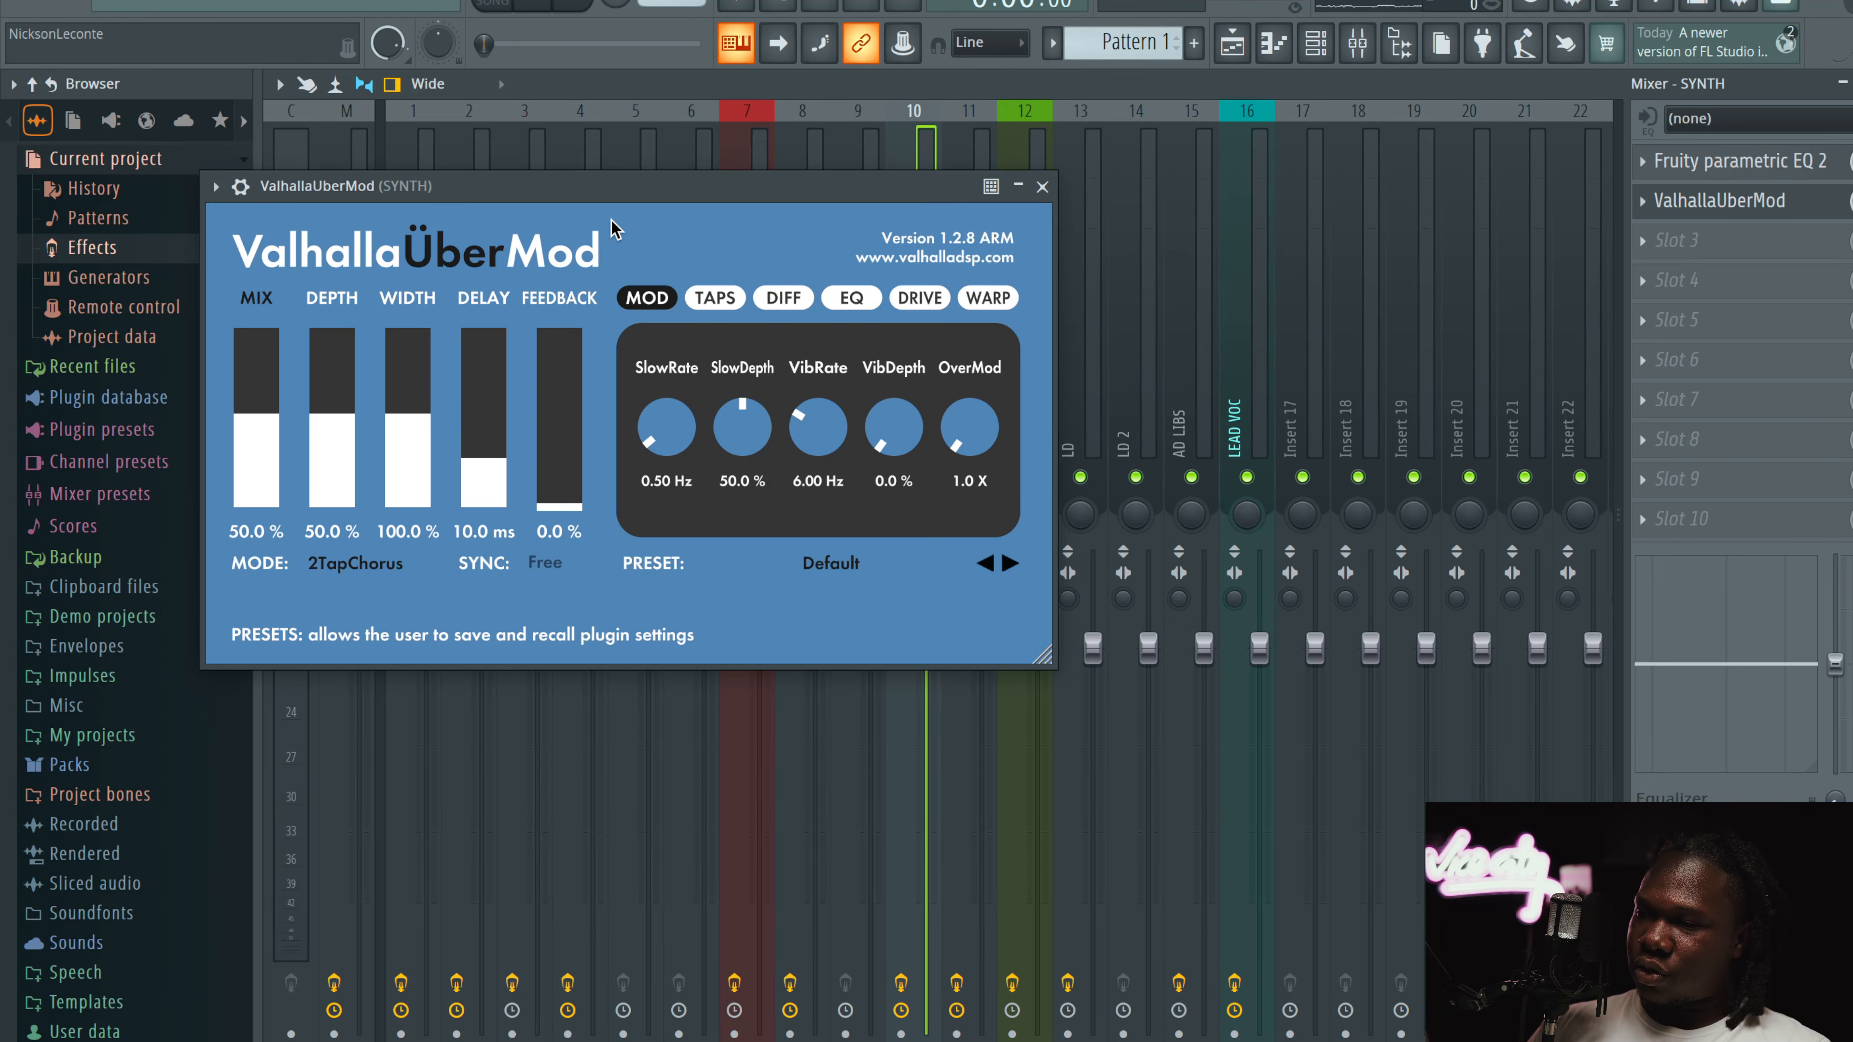
{"action": "left_click", "coordinate": [1042, 187]}
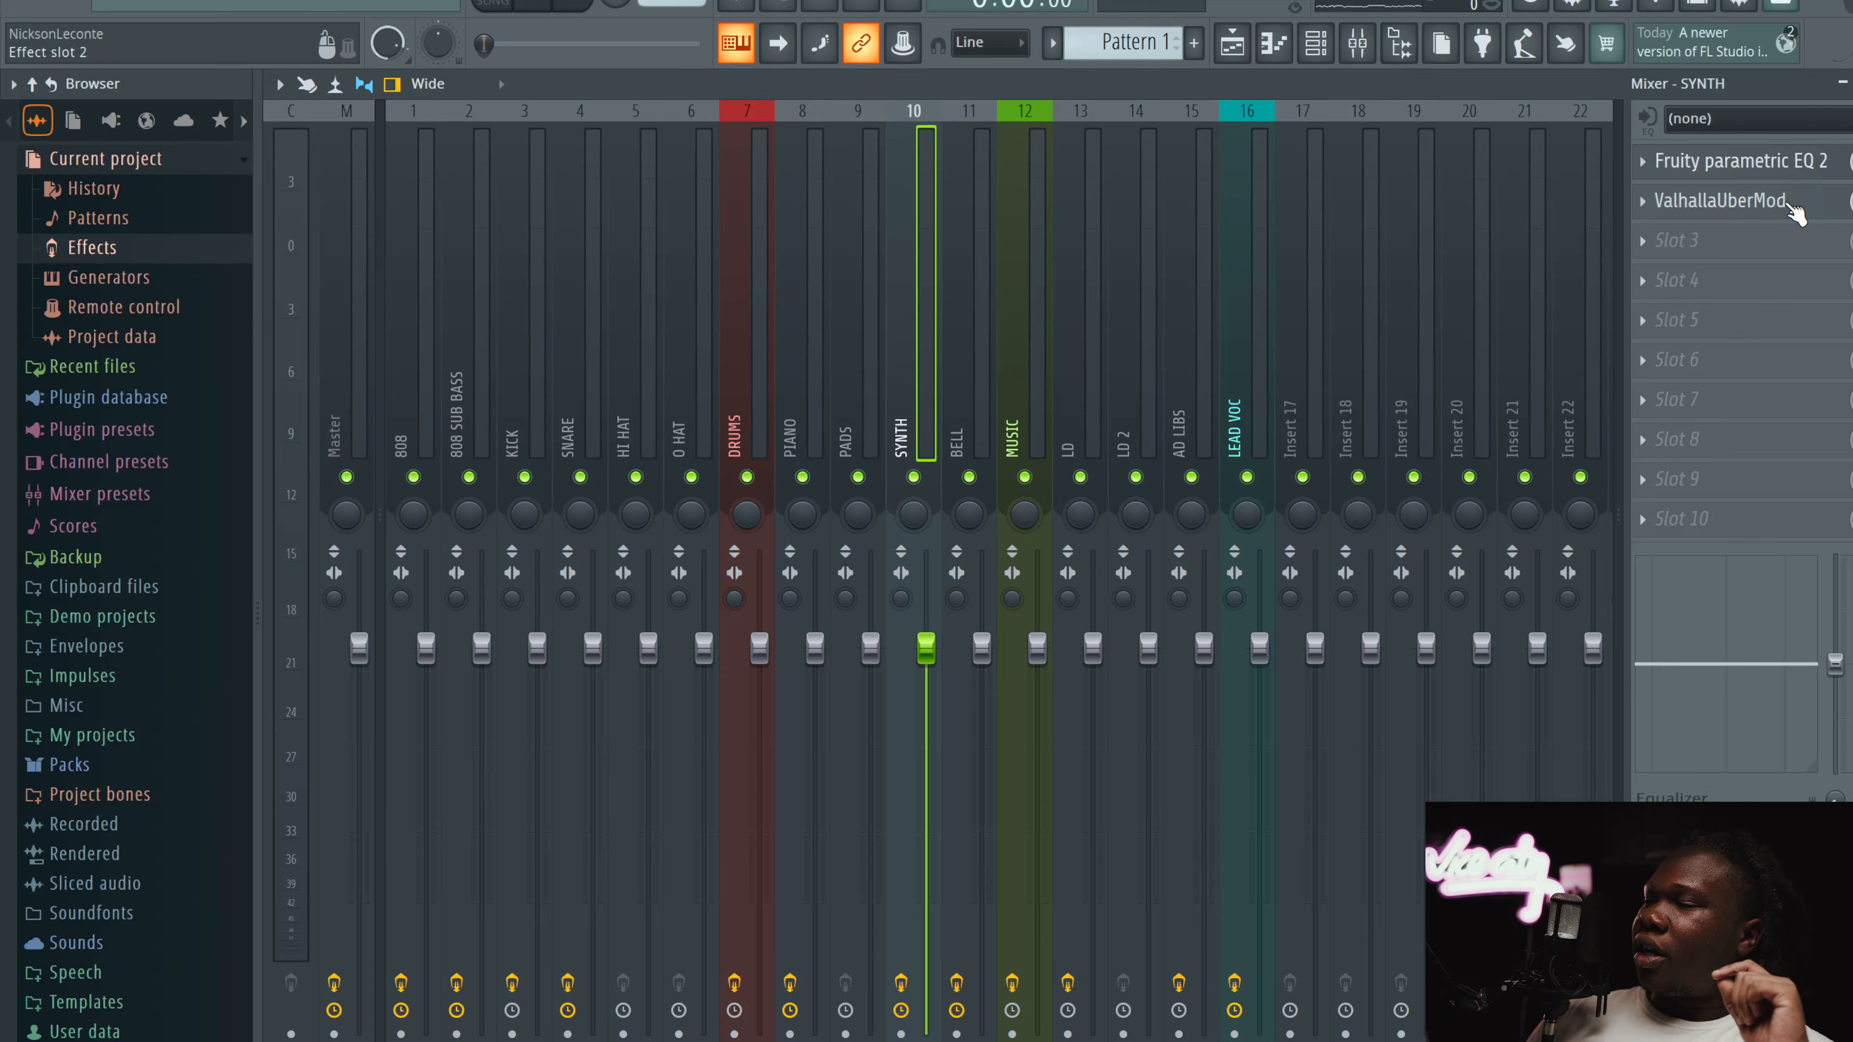
Step: Review ValhallaUberMod on the SYNTH track once more, and open Neutron 4 Transient Shaper on the BELL track
{"action": "left_click", "coordinate": [1750, 198]}
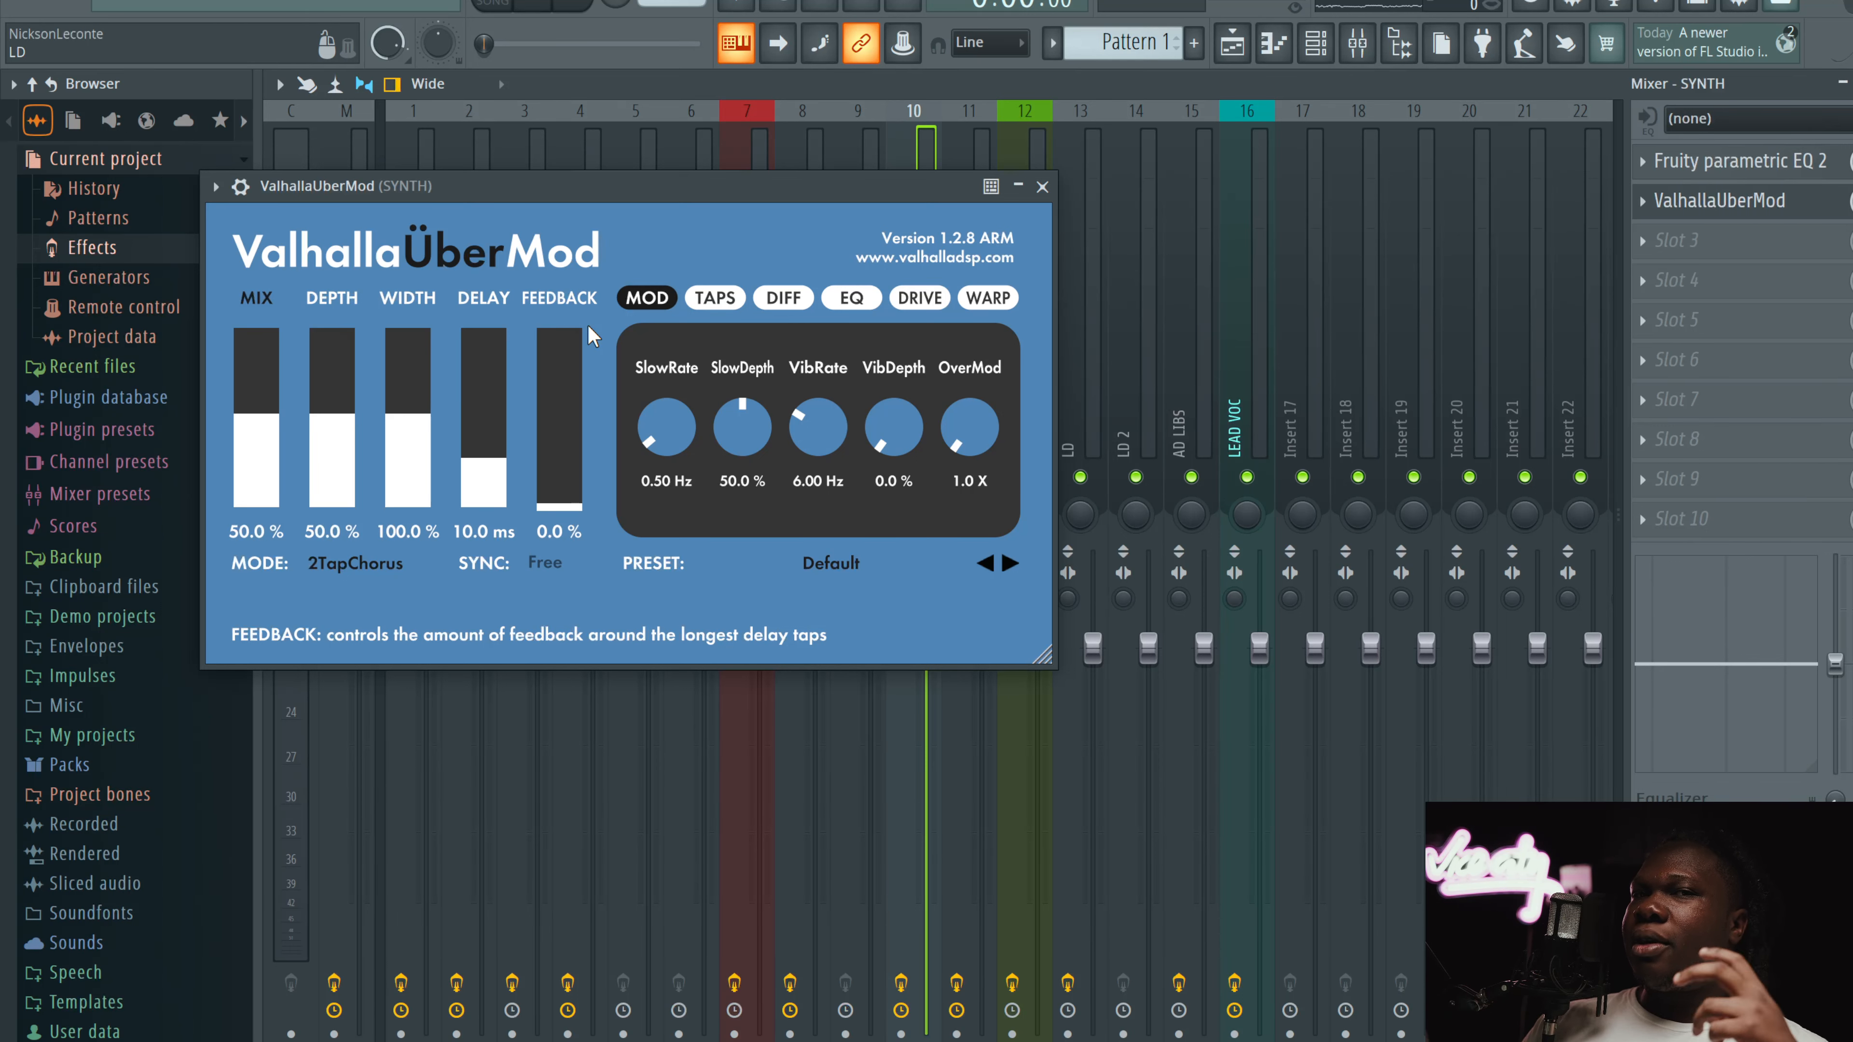
{"action": "left_click", "coordinate": [1042, 186]}
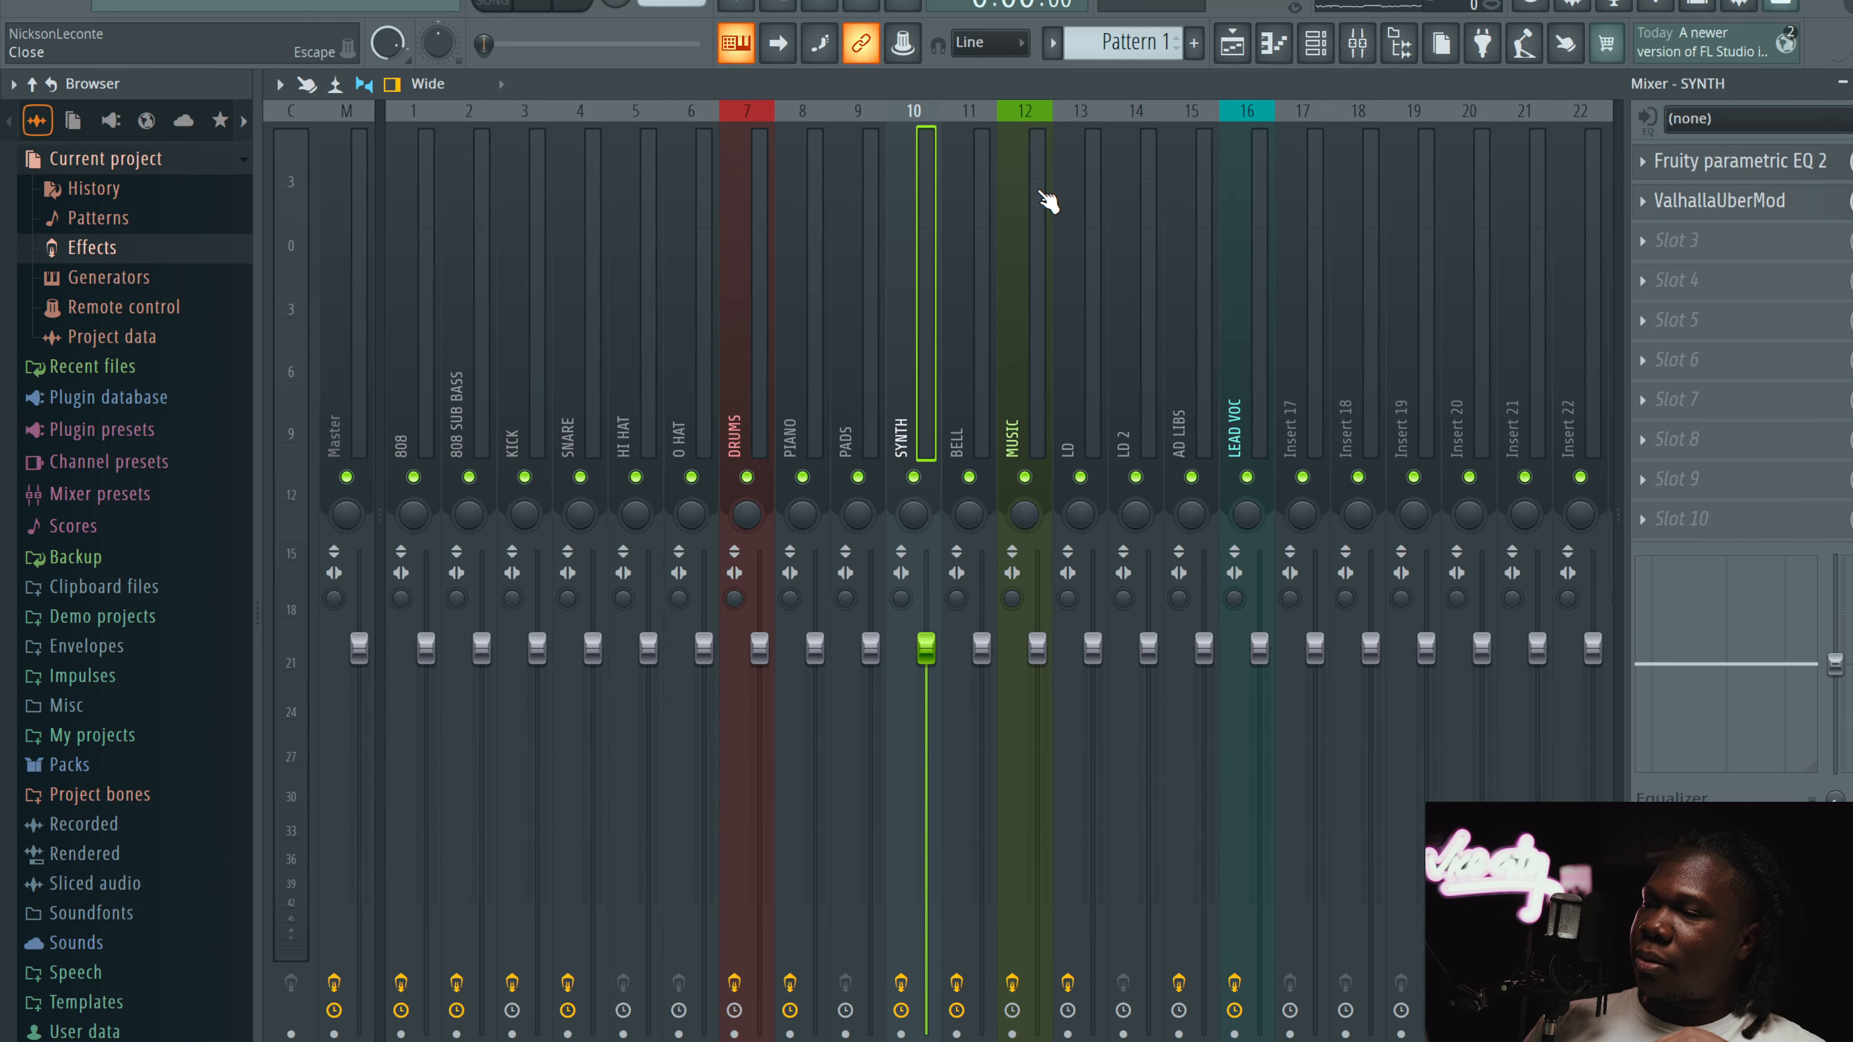
{"action": "left_click", "coordinate": [965, 309]}
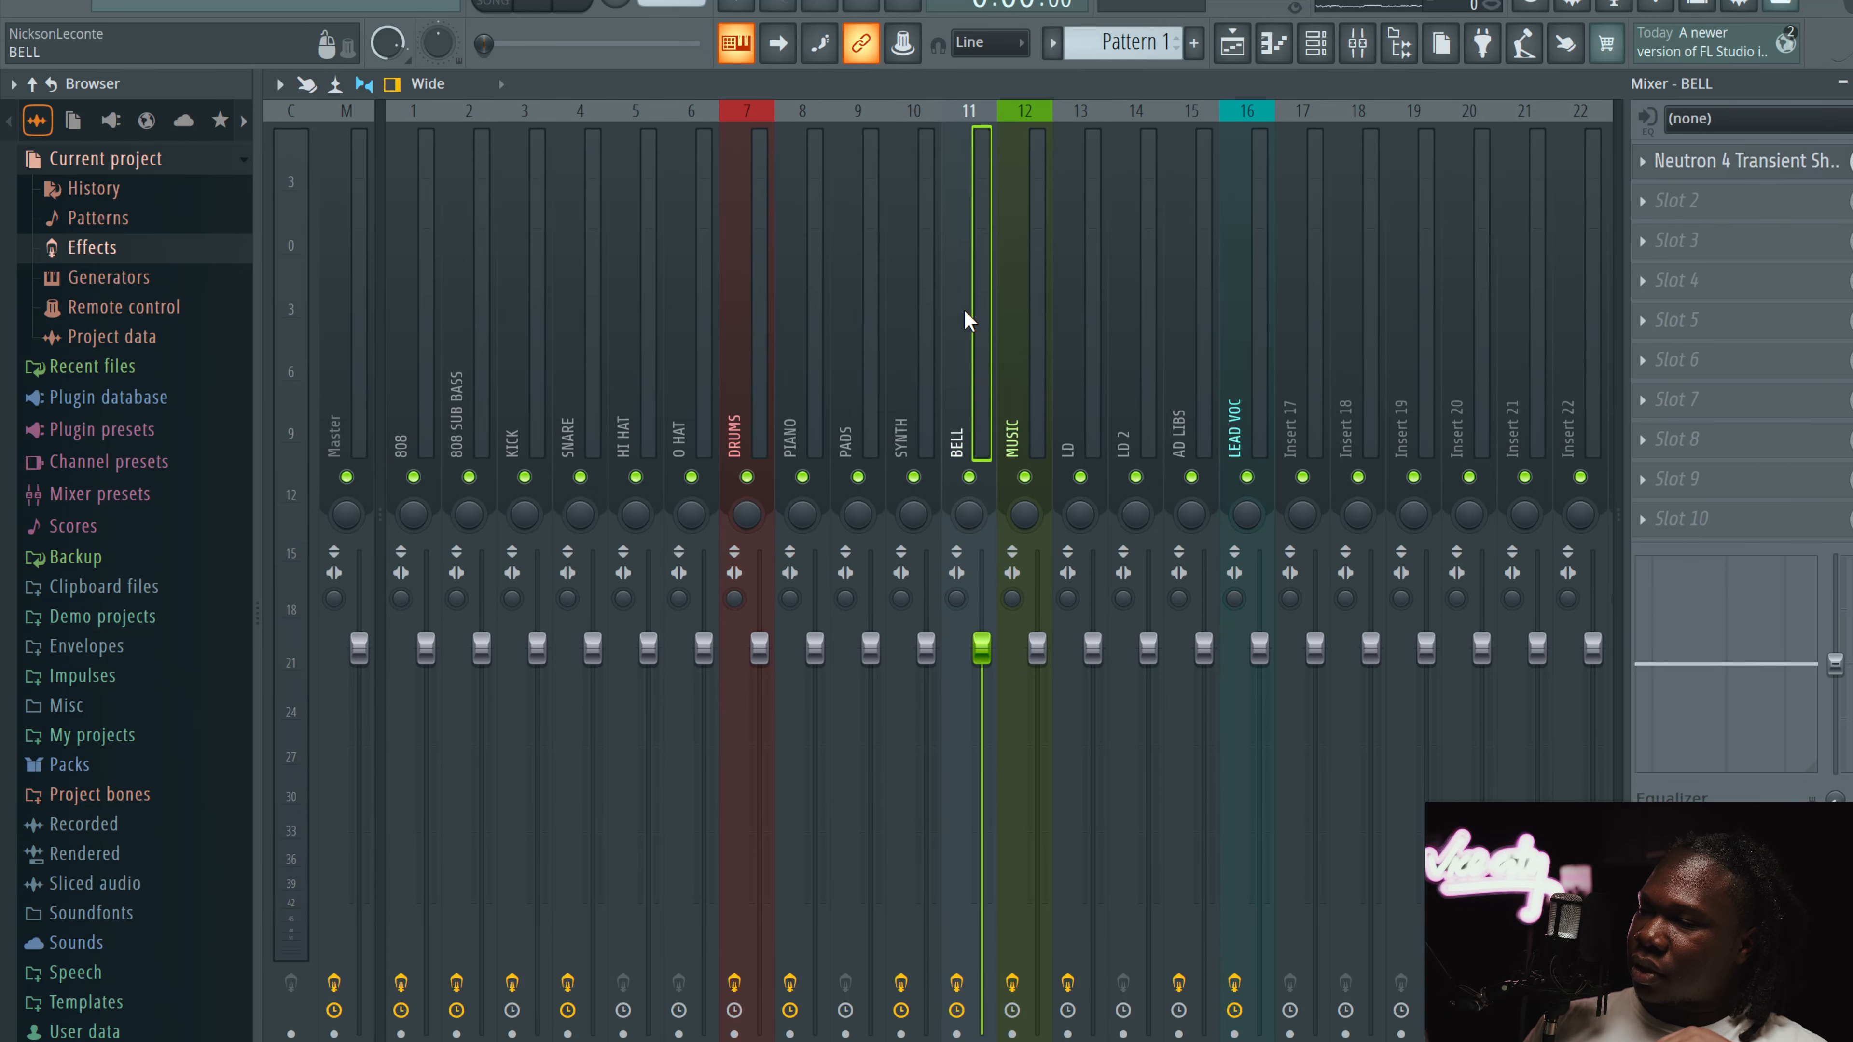
{"action": "left_click", "coordinate": [1736, 164]}
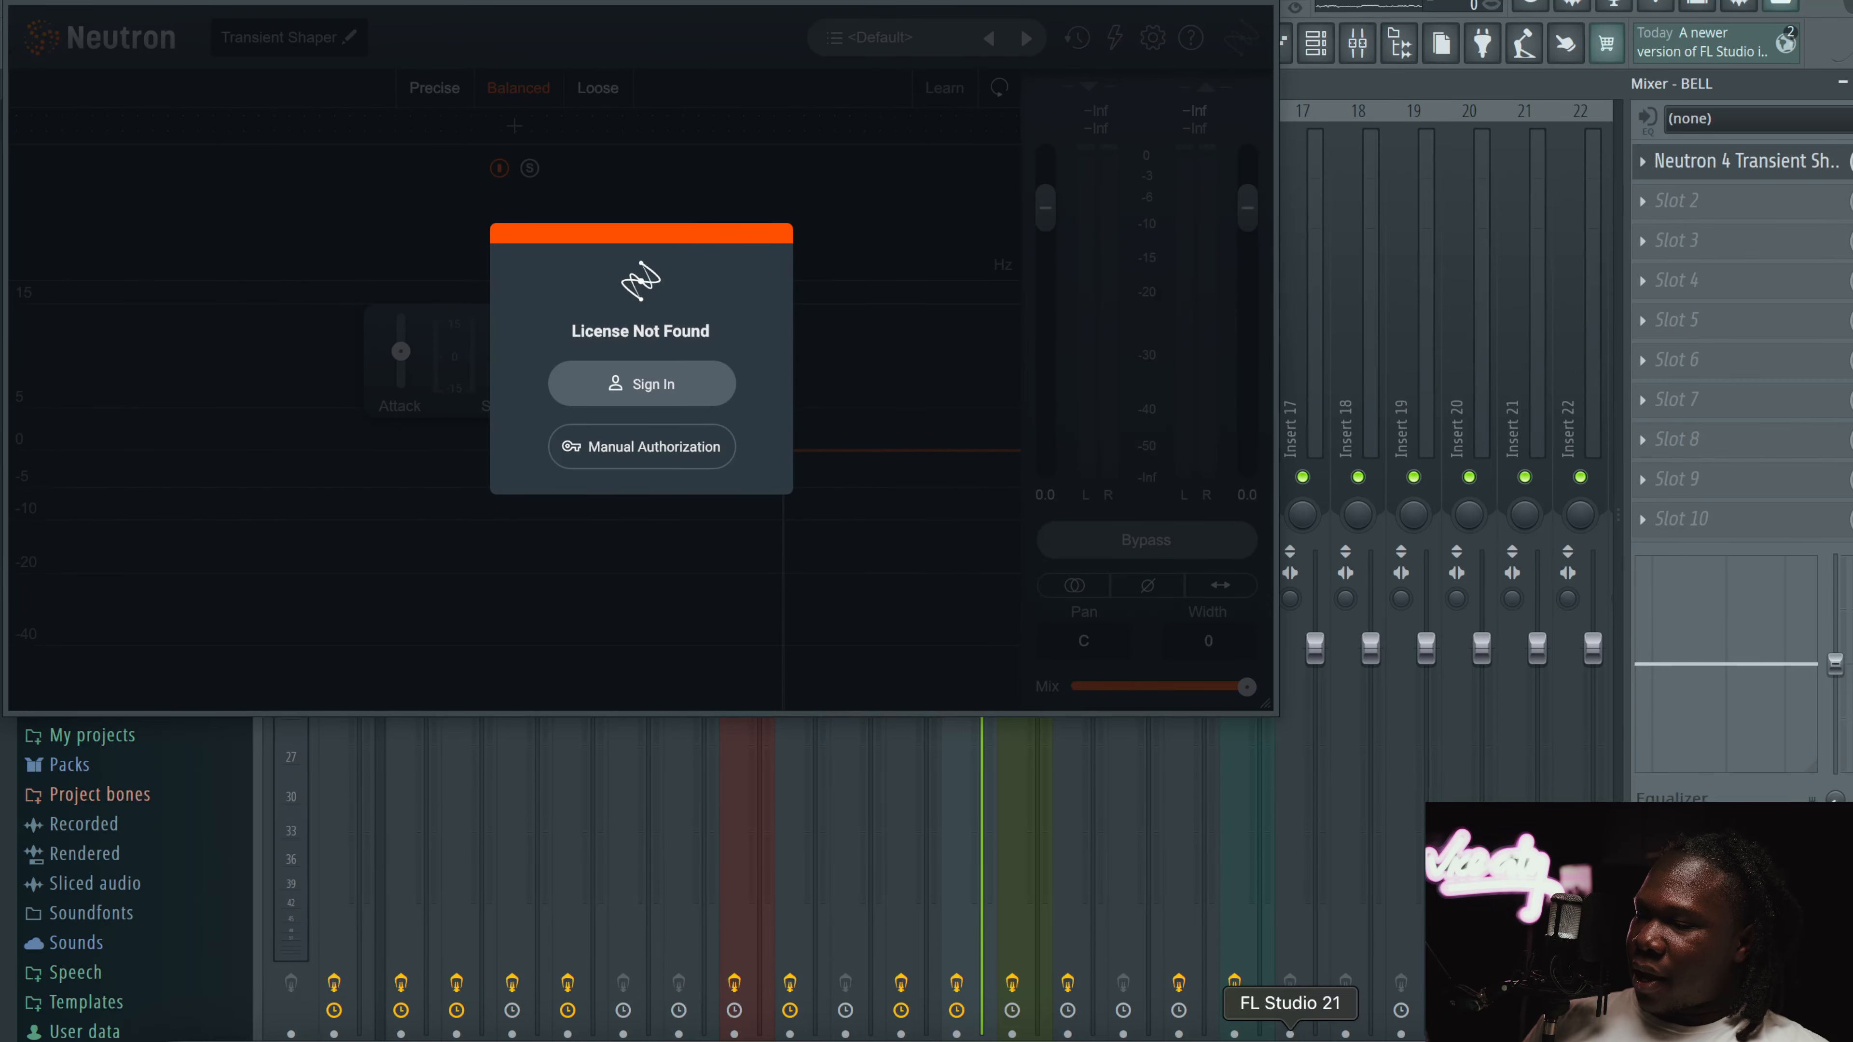
Step: Switch to Apple Music and look through the track list of the recently played album Beast Mode
{"action": "left_click", "coordinate": [1384, 1035]}
{"action": "left_click", "coordinate": [175, 885]}
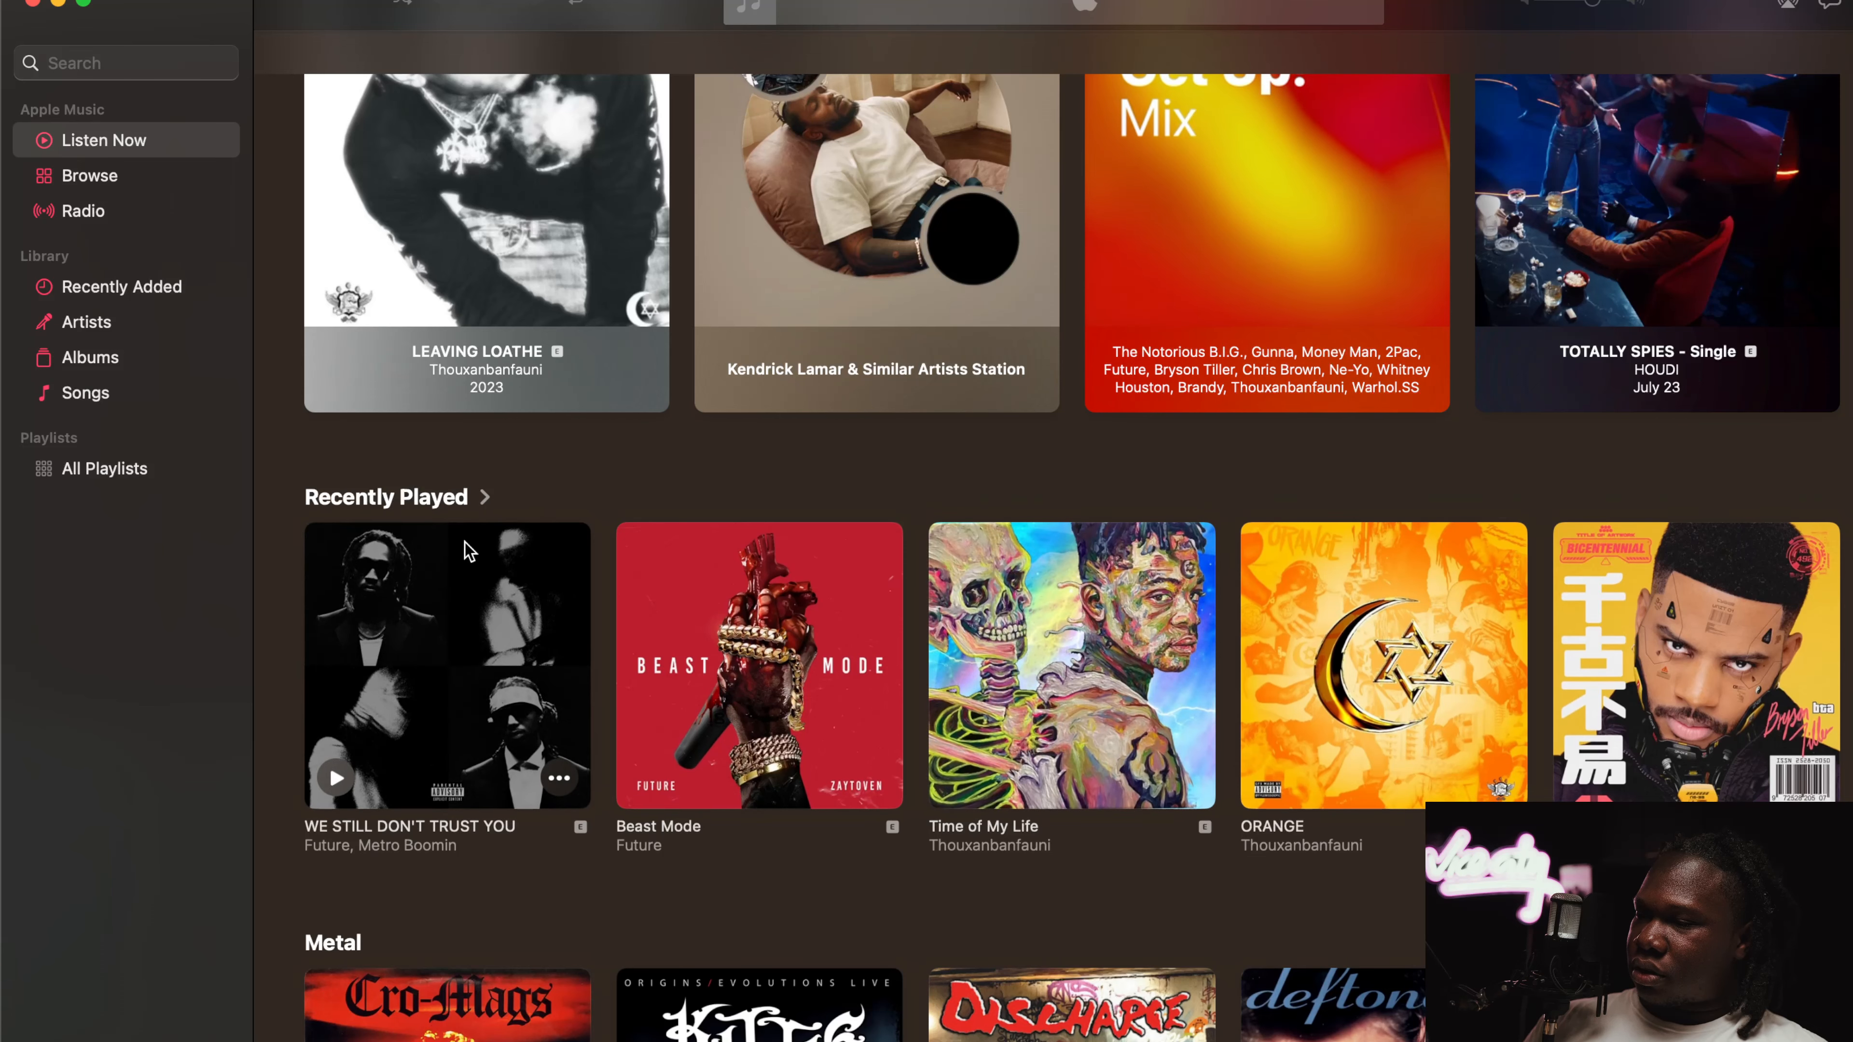
{"action": "left_click", "coordinate": [759, 584]}
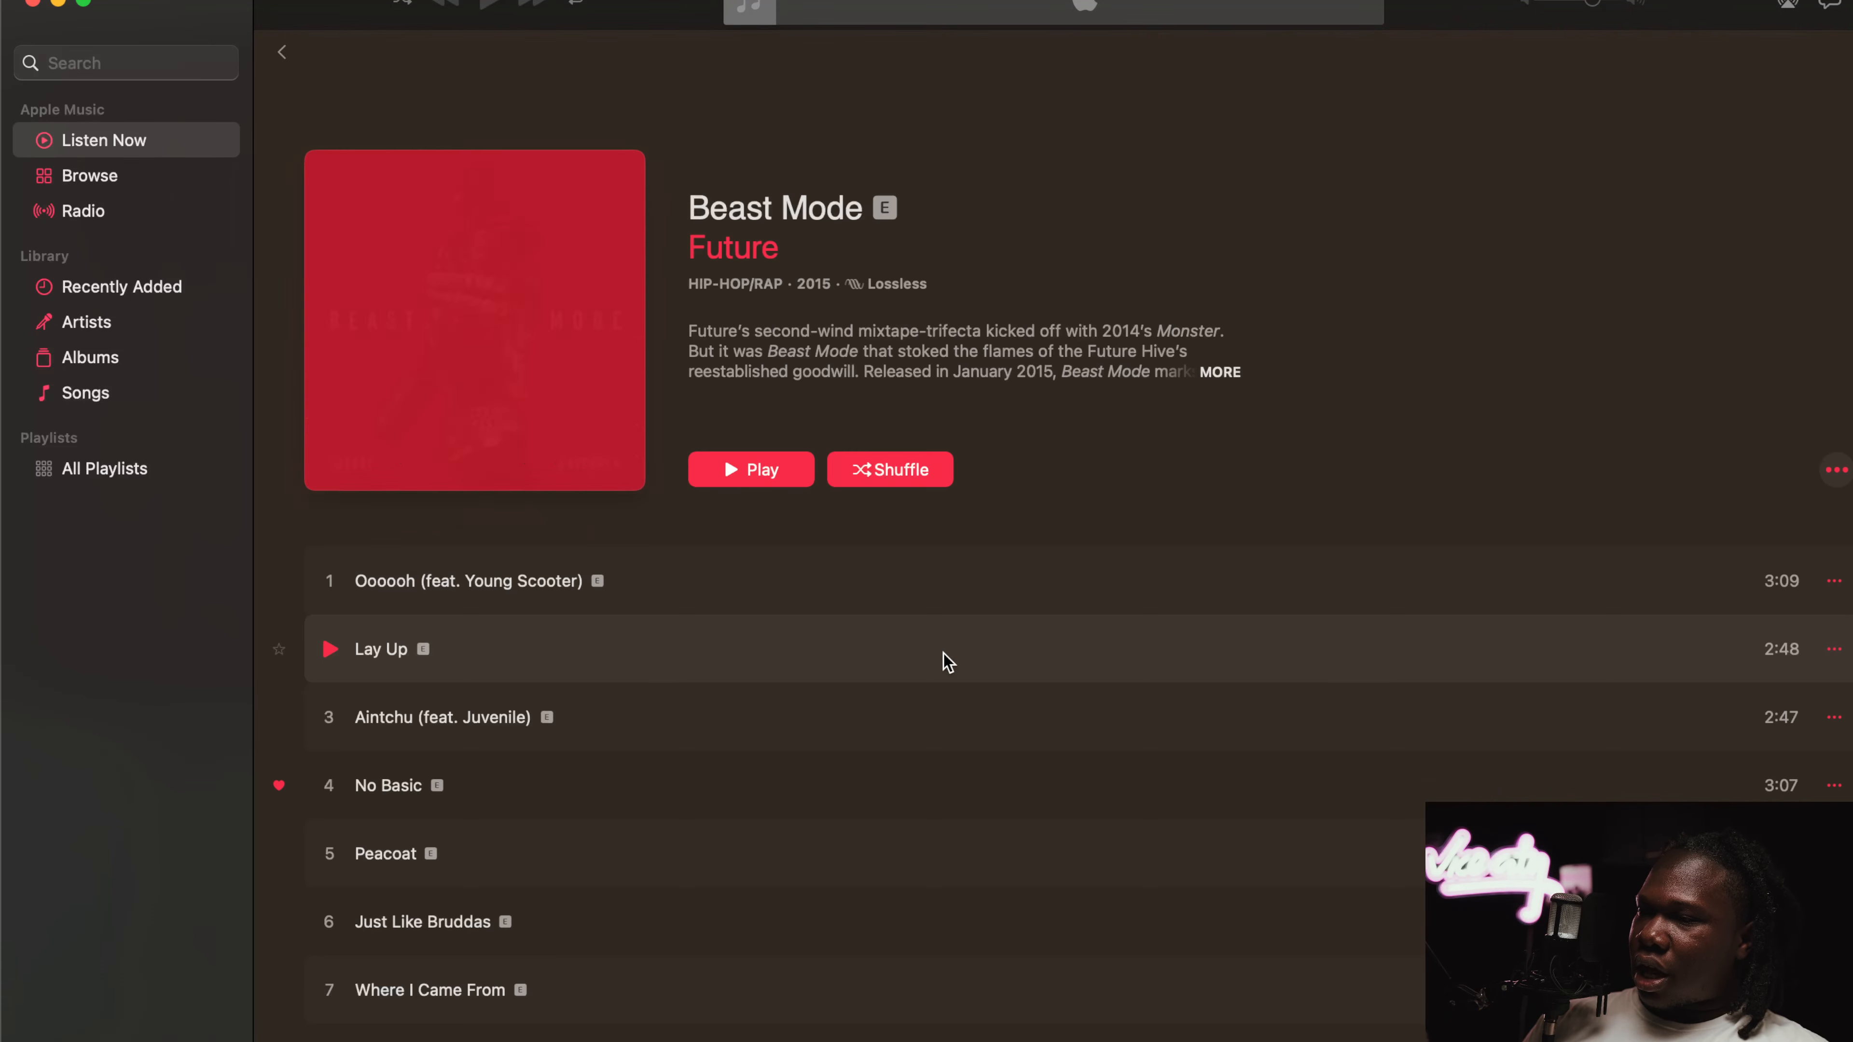
{"action": "scroll", "coordinate": [944, 662], "scroll_direction": "down", "scroll_amount": 3}
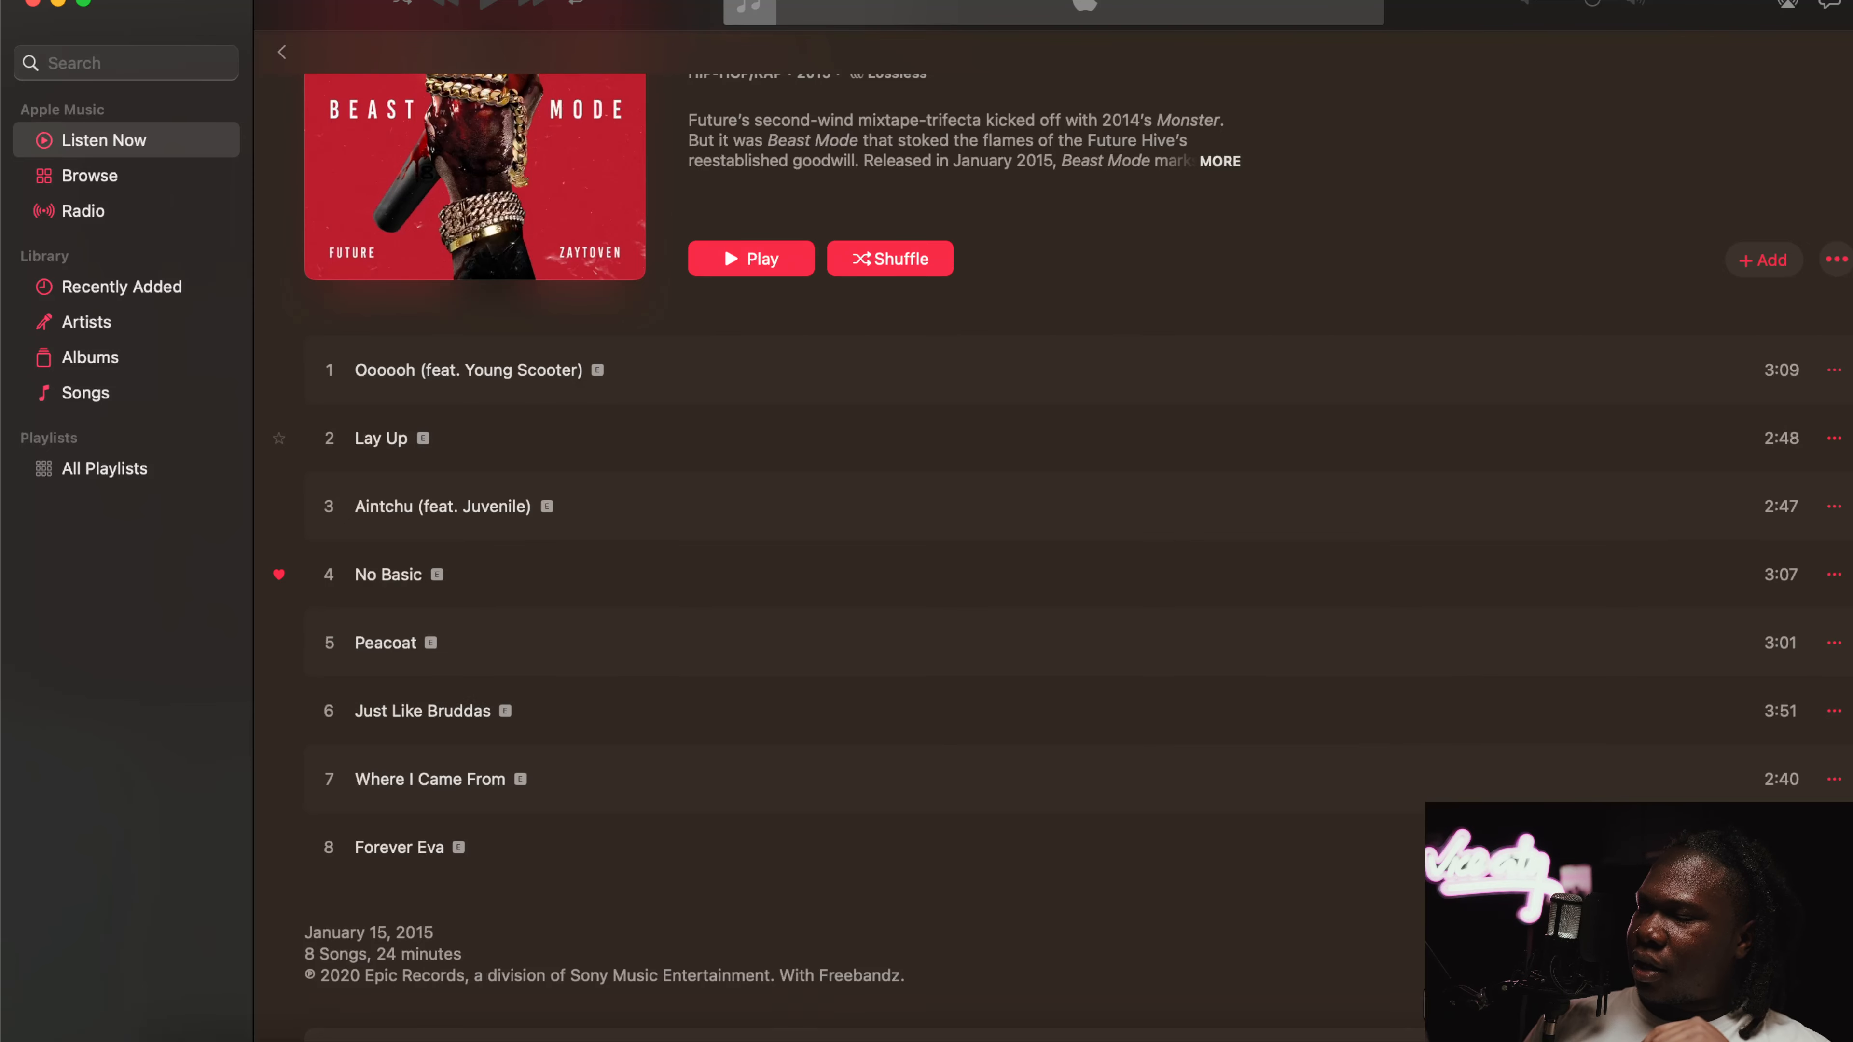
Step: Return to FL Studio, bring the whole Neutron 4 Transient Shaper window into view, and close it
{"action": "left_click", "coordinate": [1290, 1031]}
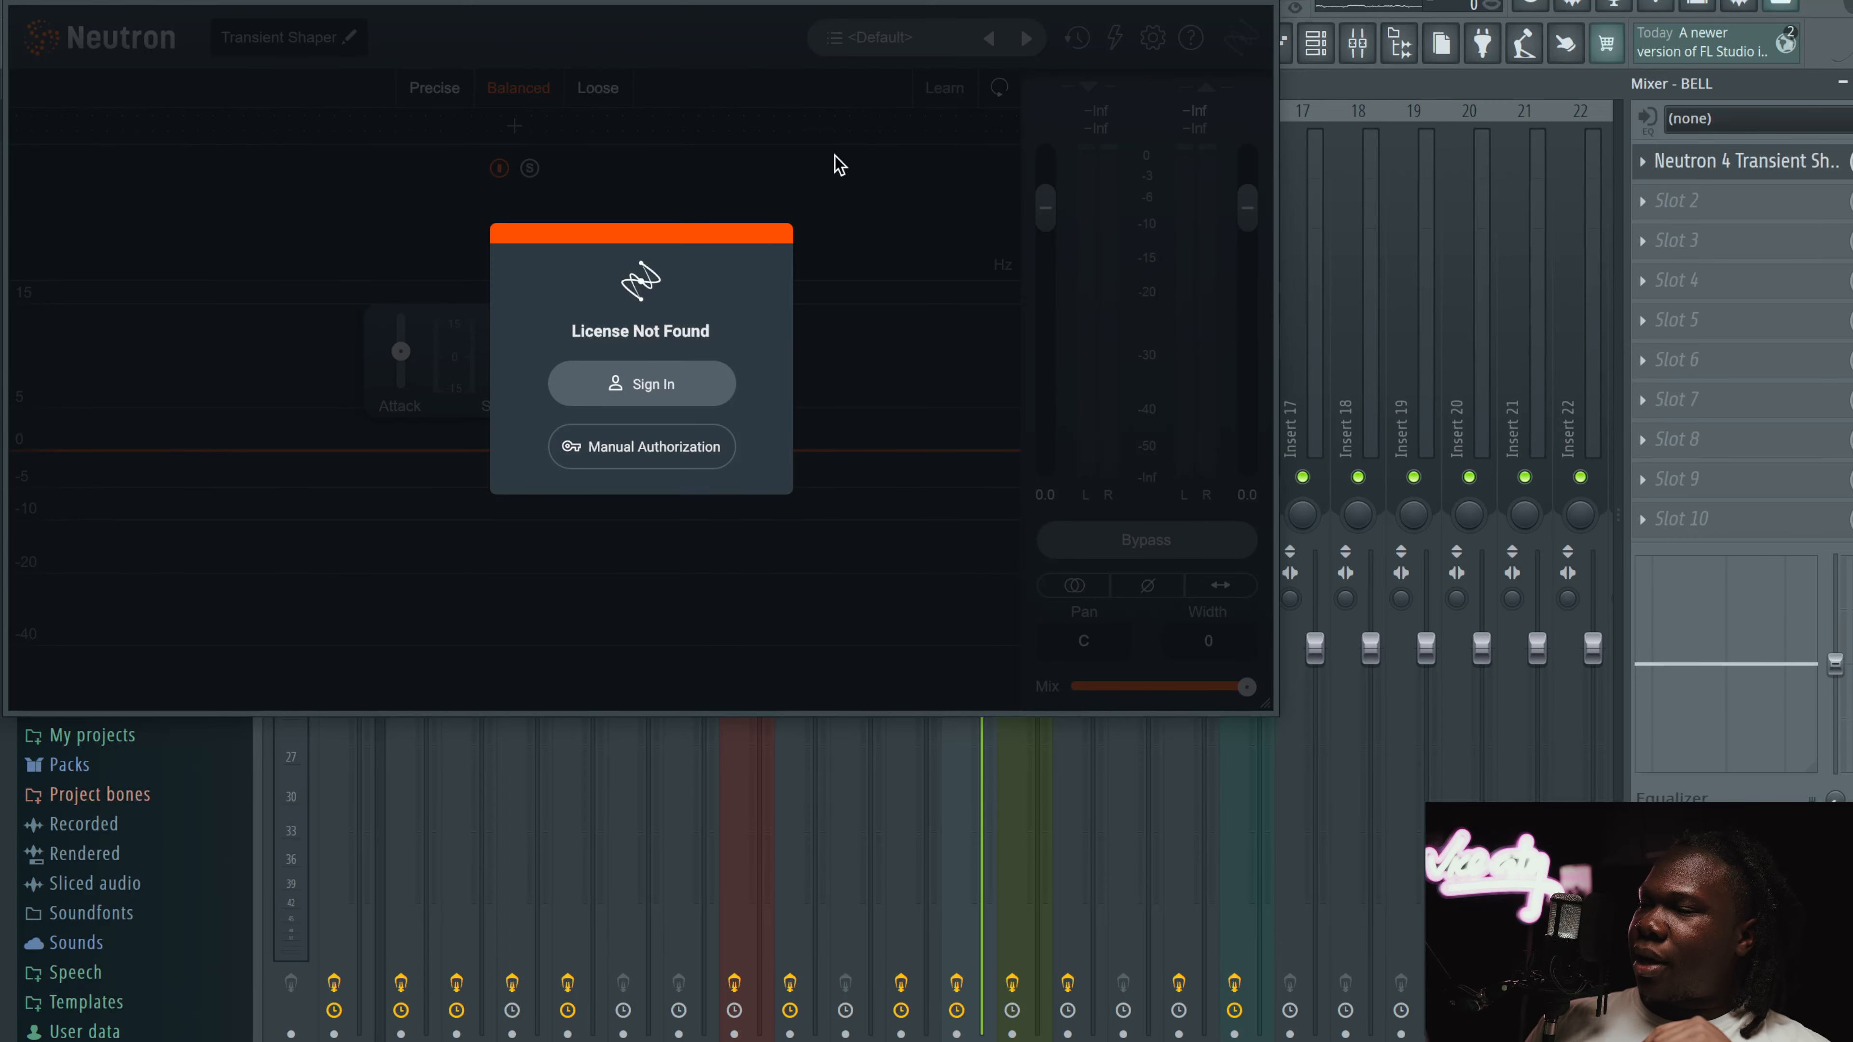
{"action": "left_click_drag", "start_coordinate": [798, 1], "coordinate": [977, 141]}
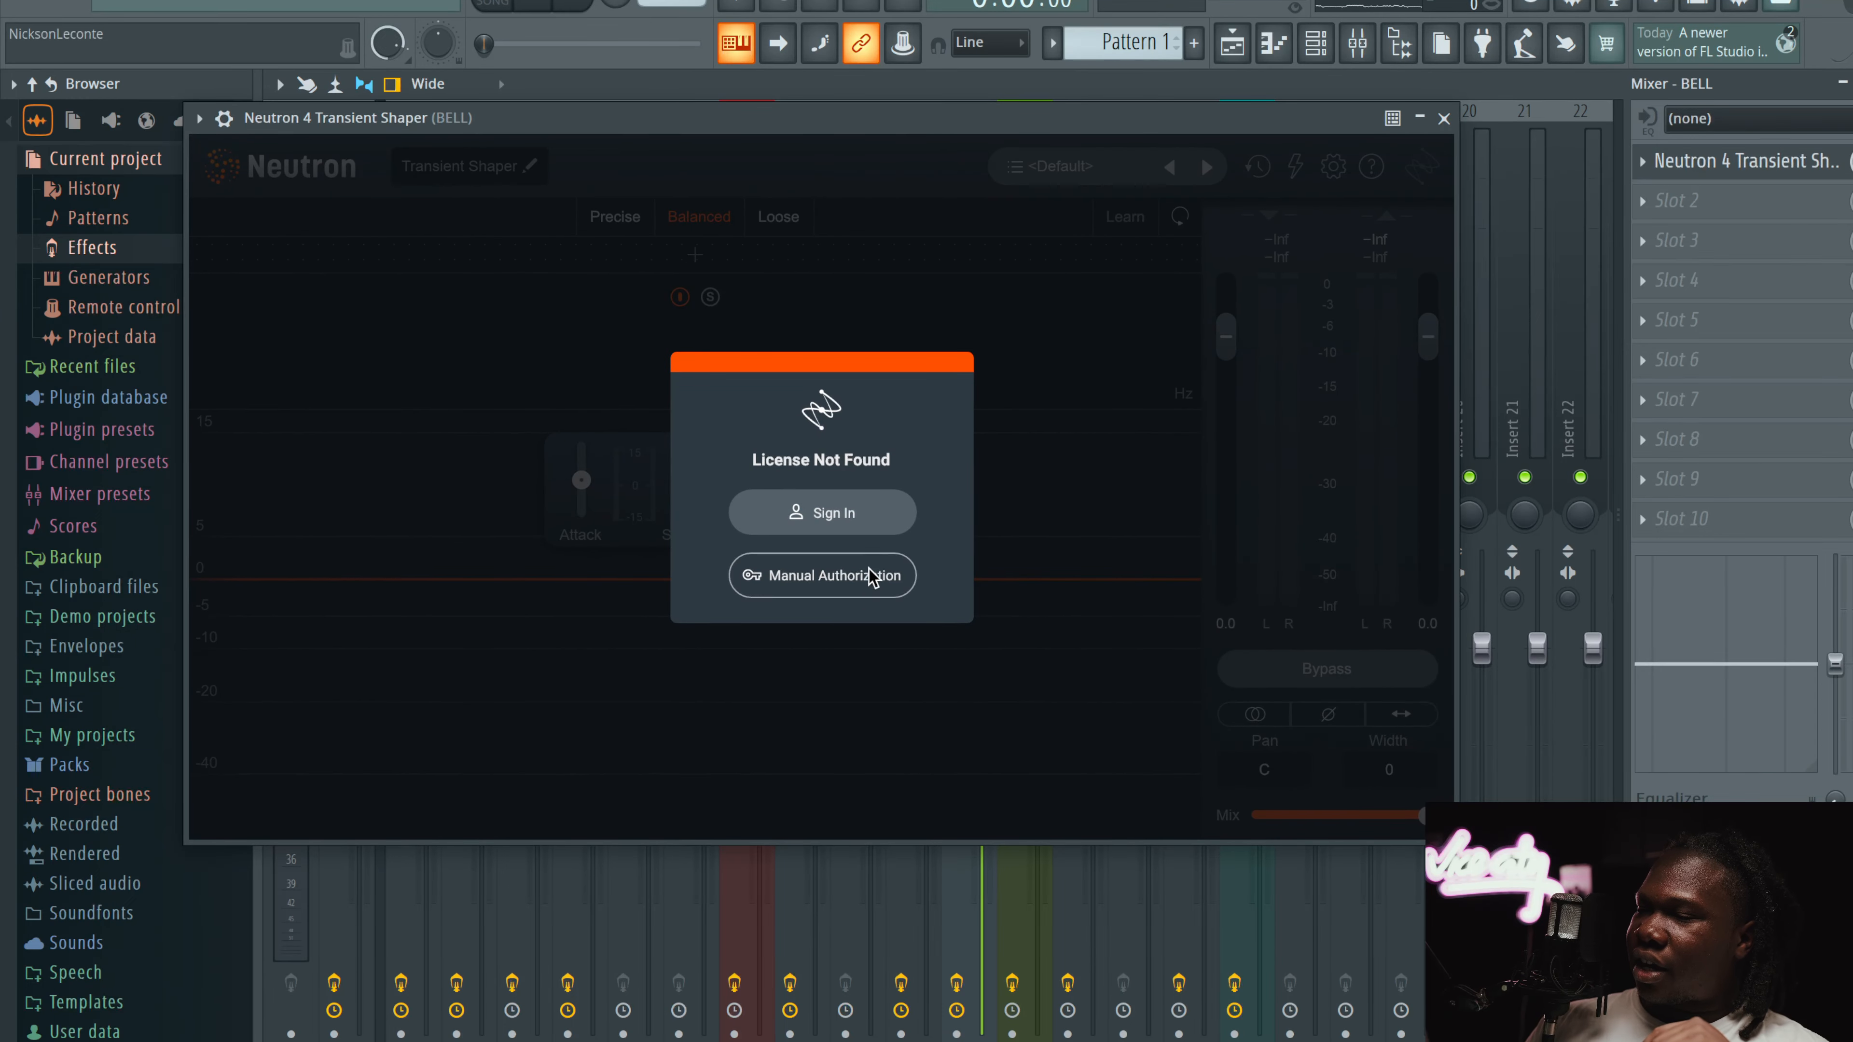
{"action": "left_click", "coordinate": [1444, 118]}
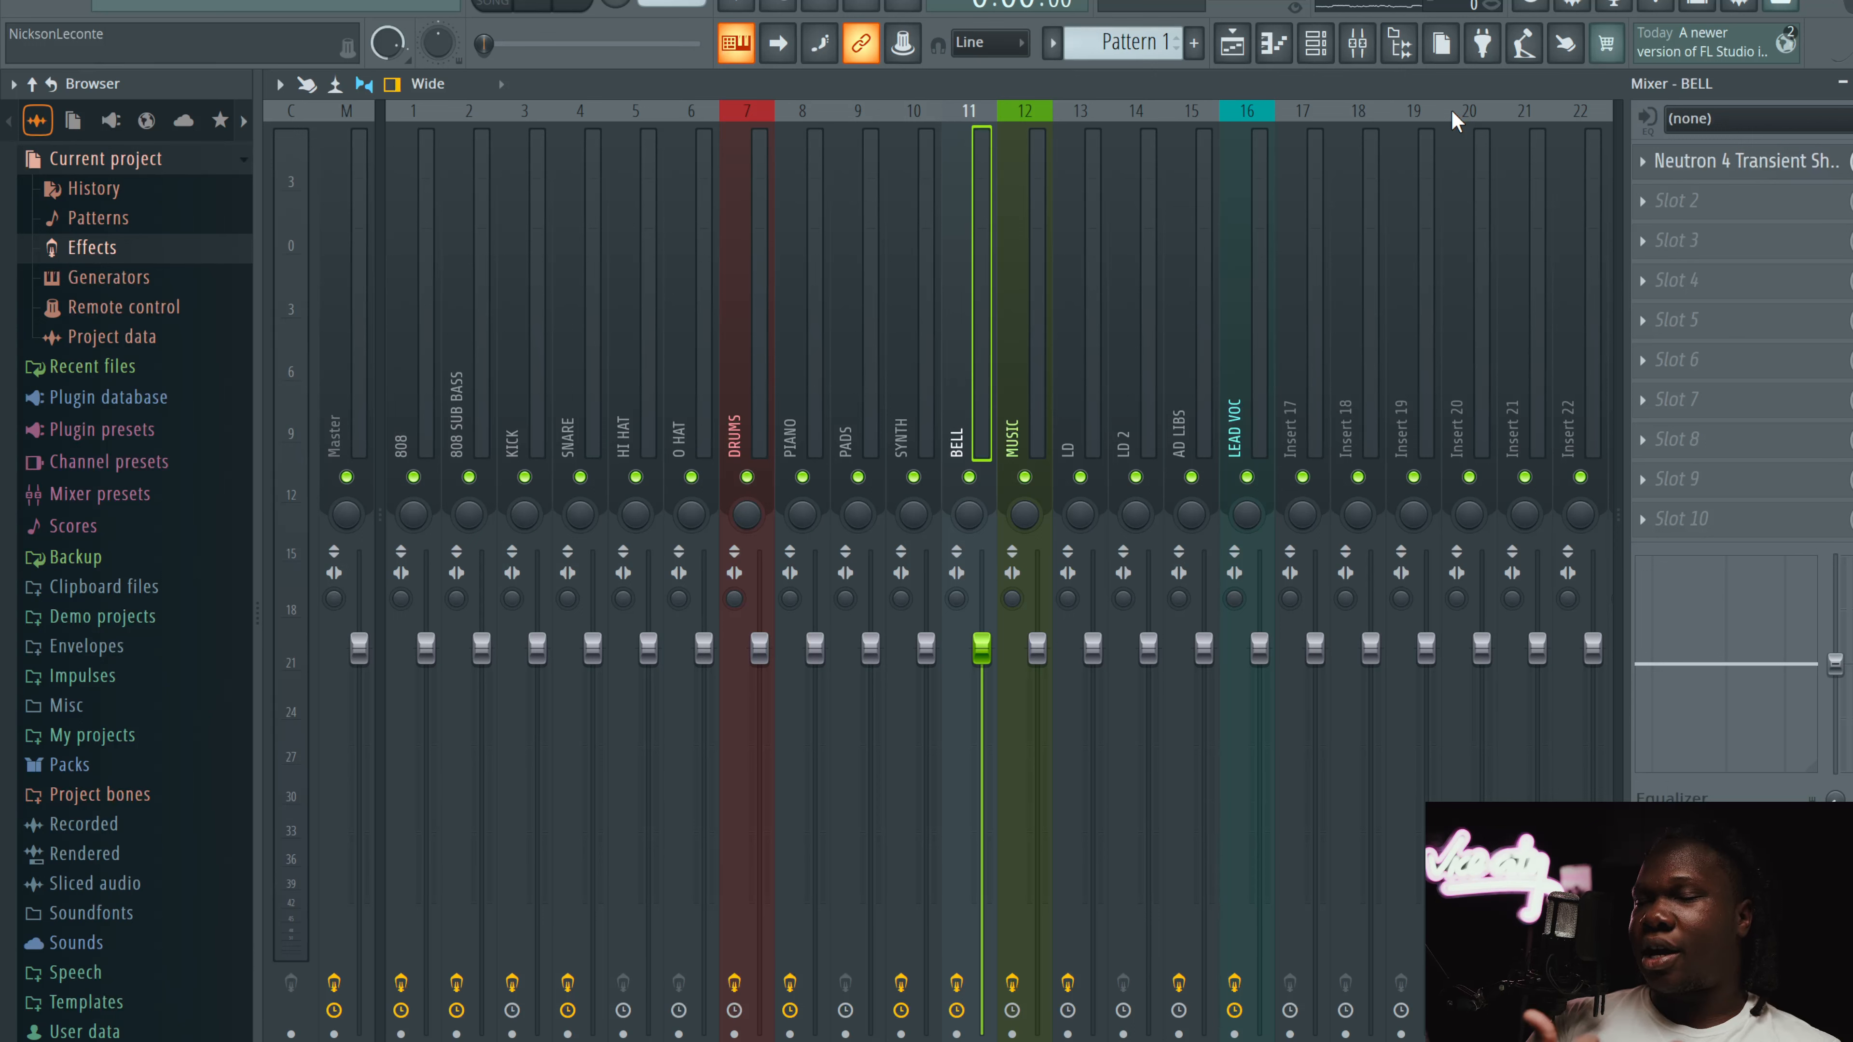
Step: Check the effect slots of the MUSIC, BELL and LD tracks, and look briefly at Waves Tune Real-Time on LD
{"action": "left_click", "coordinate": [1034, 276]}
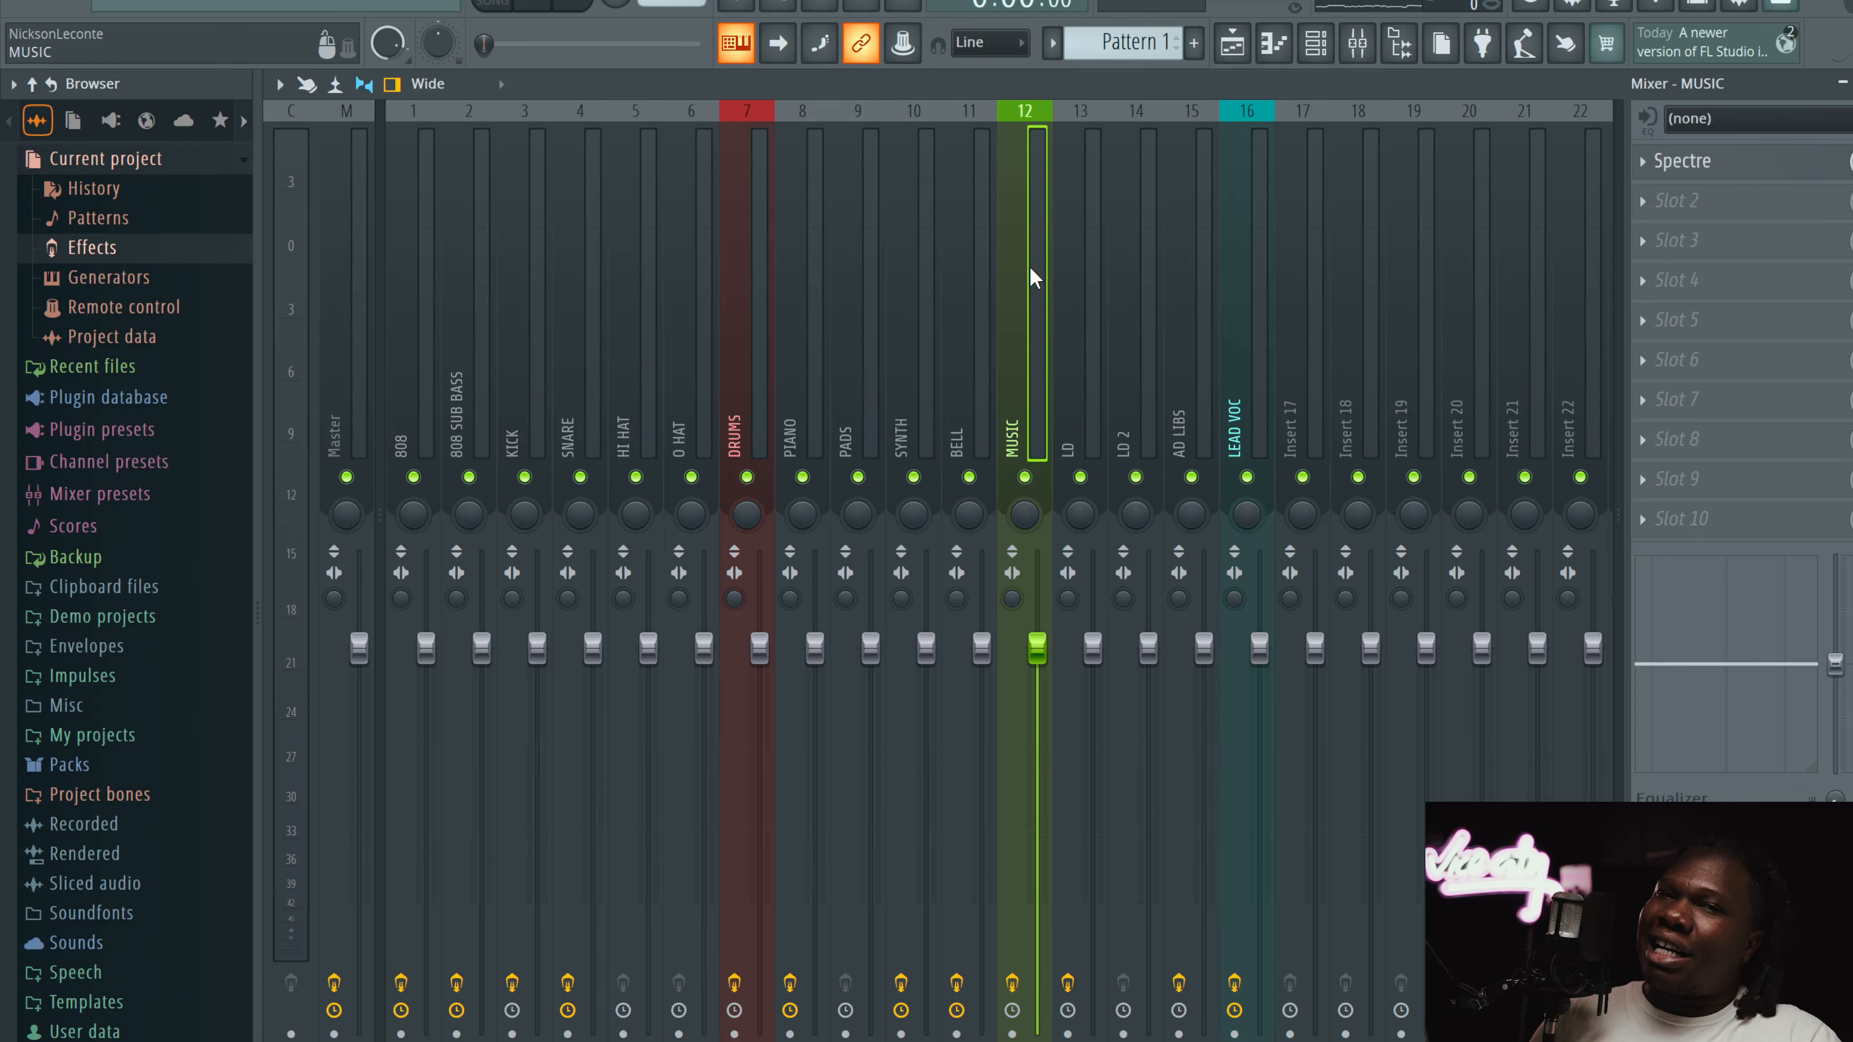
{"action": "left_click", "coordinate": [971, 283]}
{"action": "left_click", "coordinate": [1109, 274]}
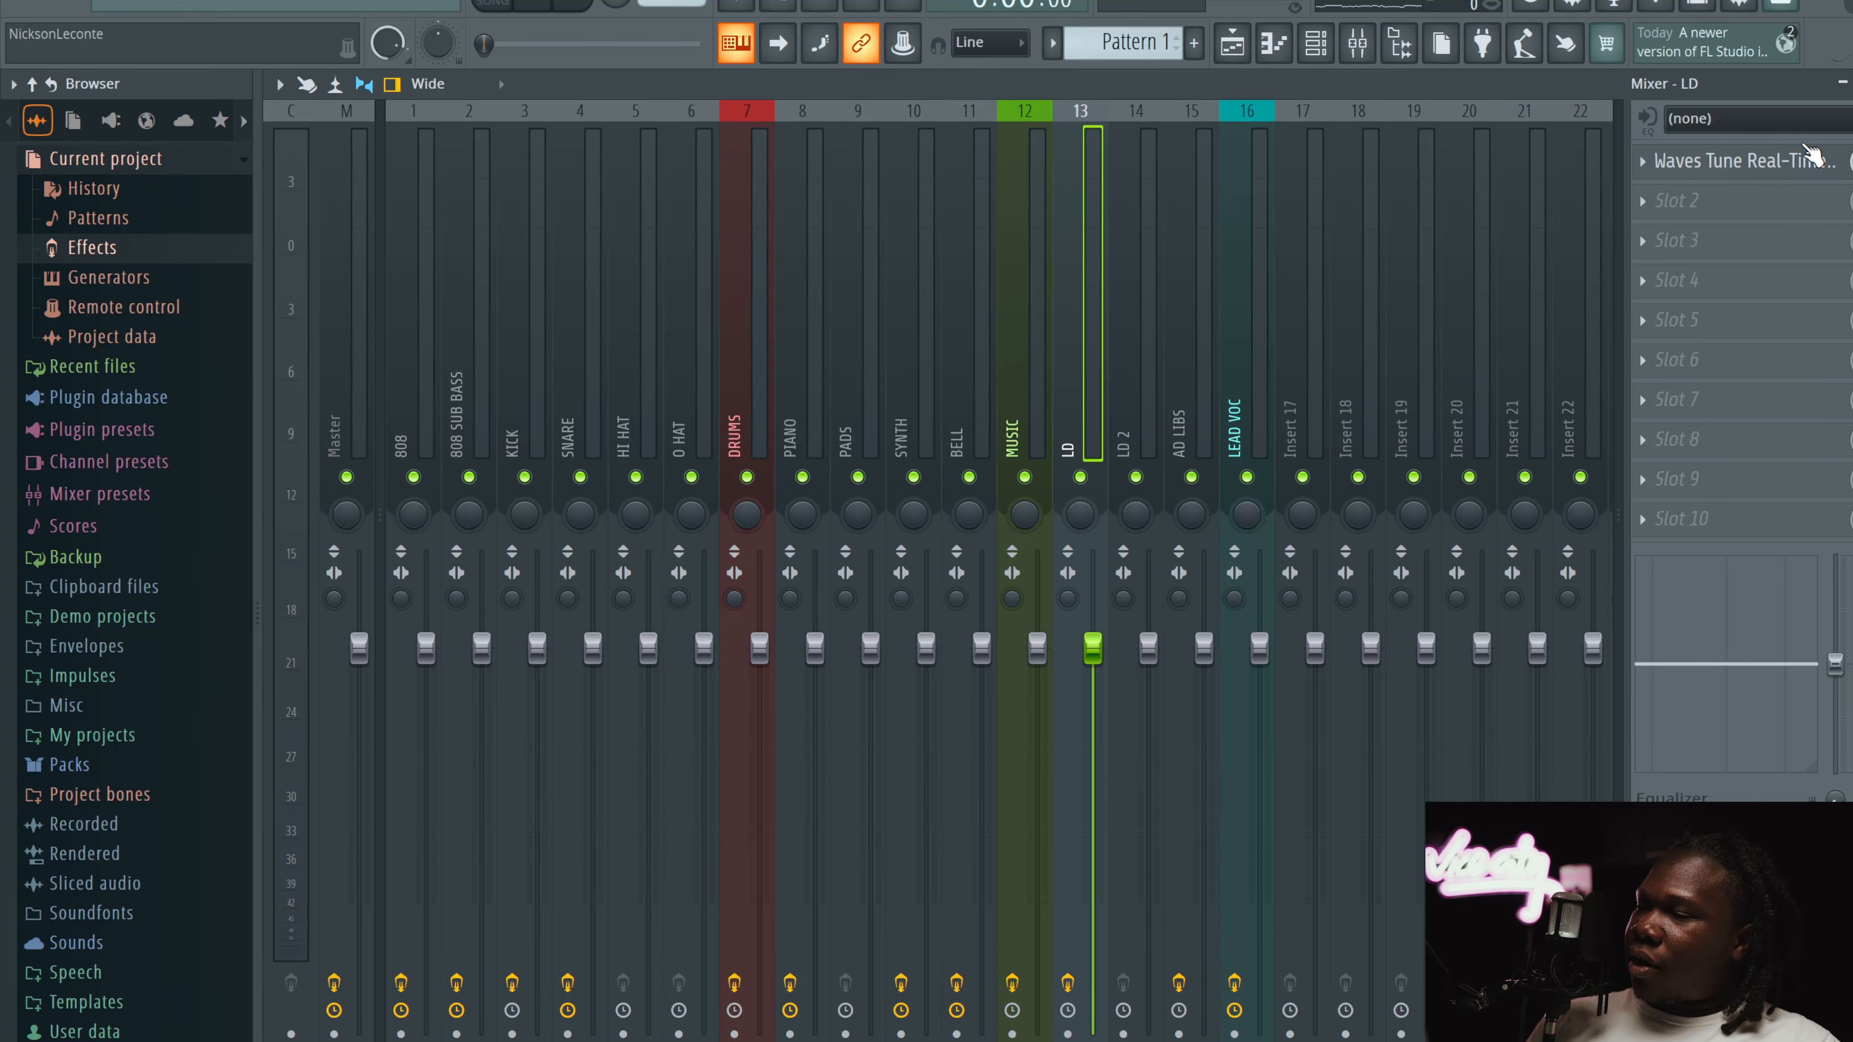
{"action": "left_click", "coordinate": [1809, 159]}
{"action": "left_click", "coordinate": [1143, 122]}
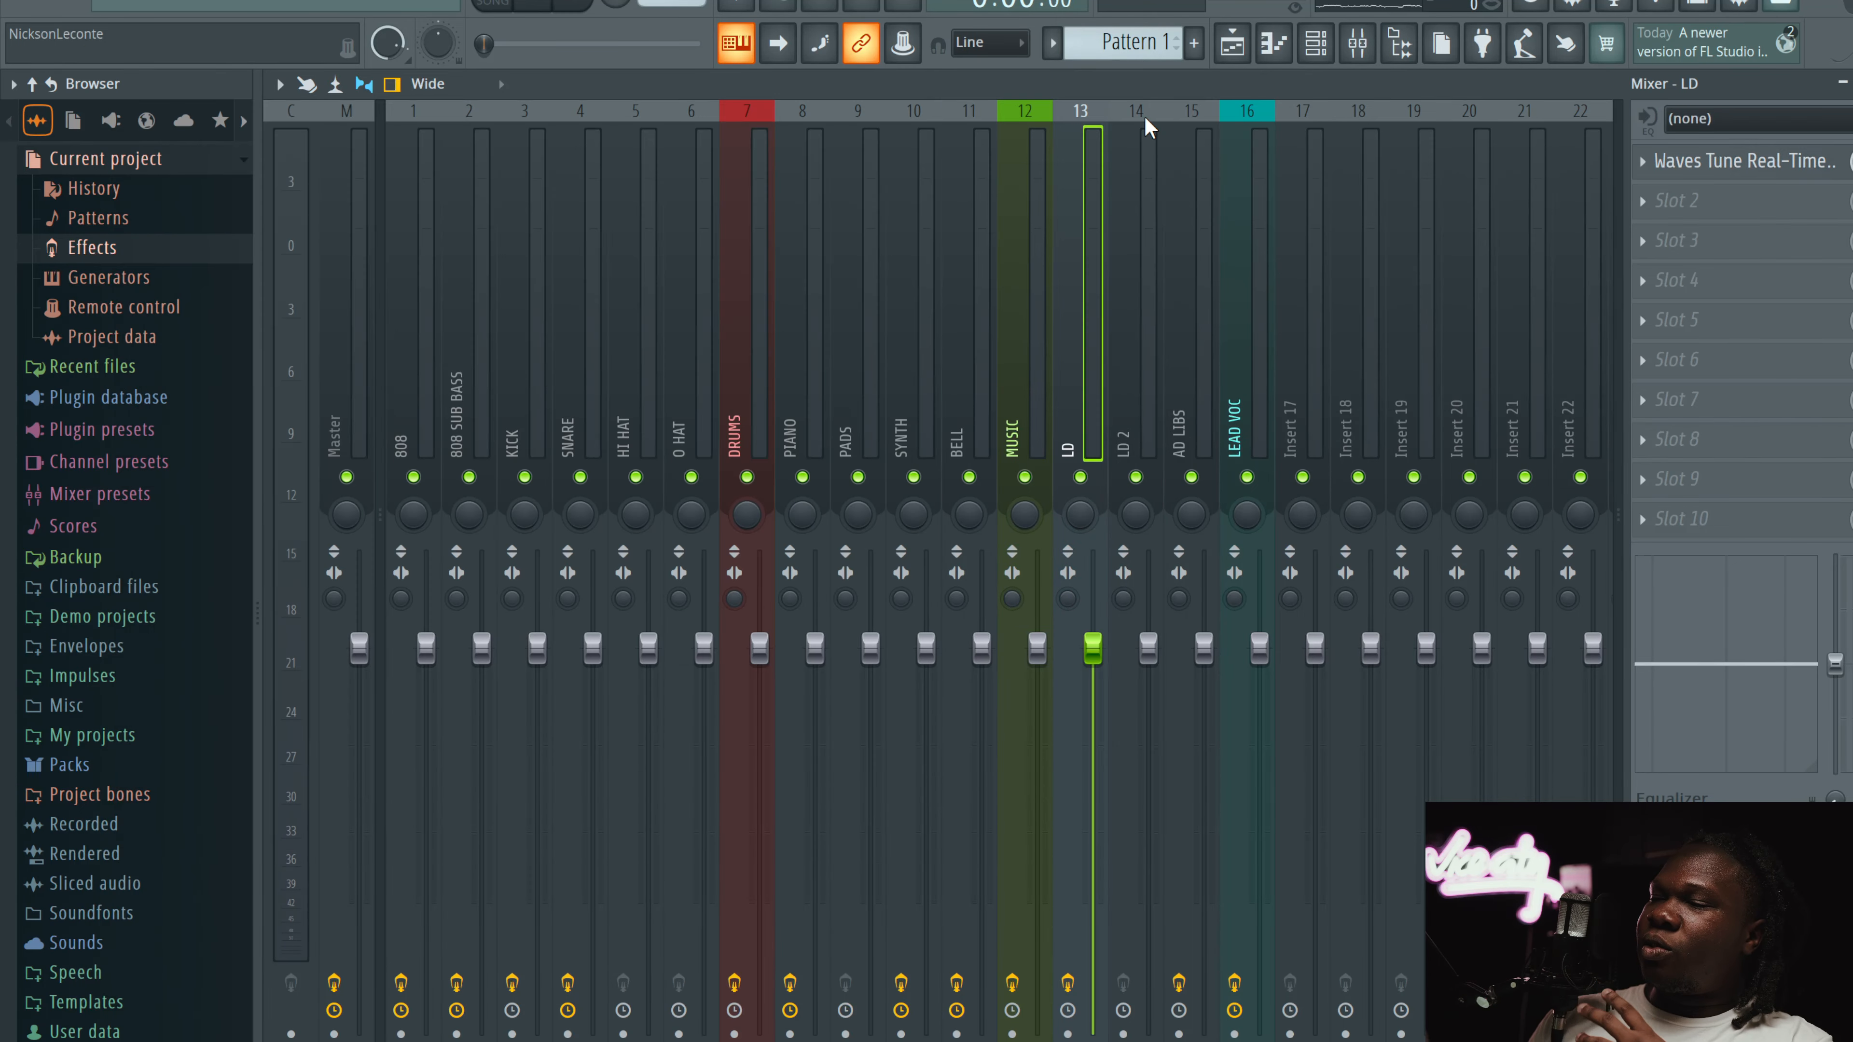
Step: Compare the effect chains of the LD 2, AD LIBS and LEAD VOC tracks, ending on AD LIBS
{"action": "left_click", "coordinate": [1151, 389]}
{"action": "left_click", "coordinate": [1207, 379]}
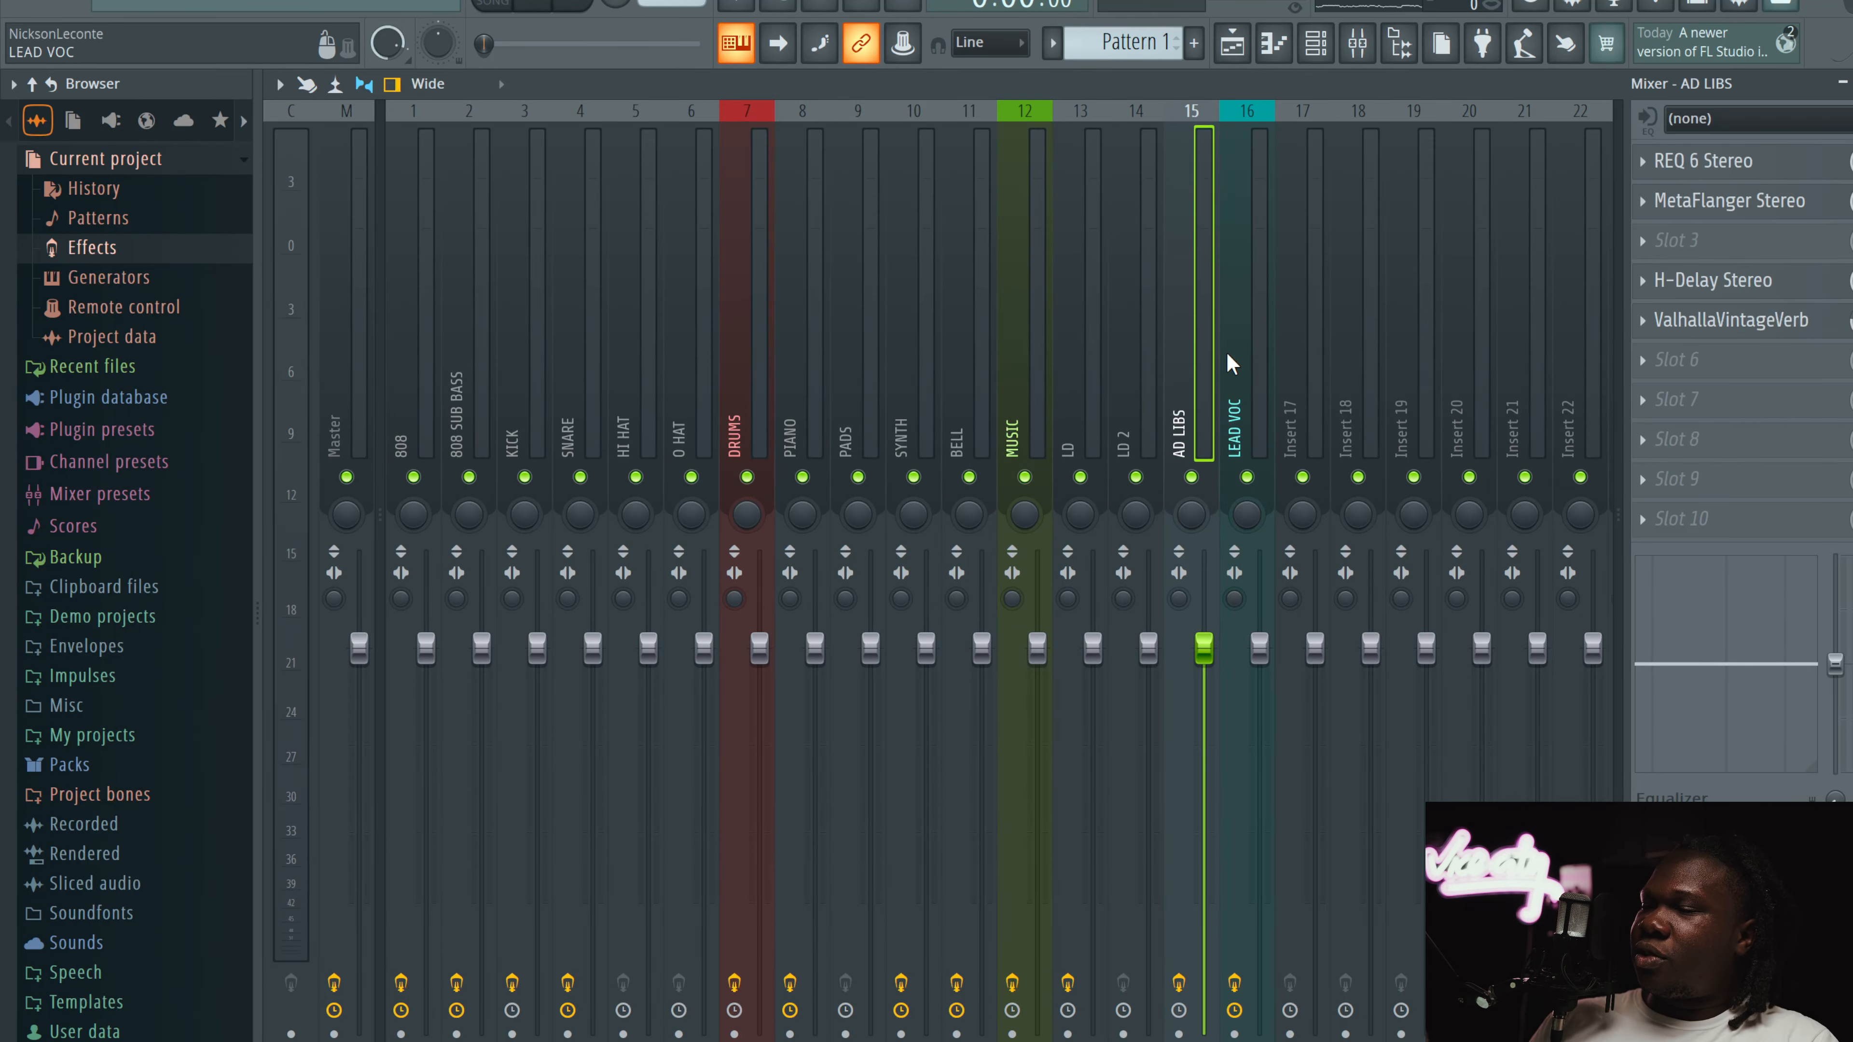
{"action": "left_click", "coordinate": [1254, 350]}
{"action": "left_click", "coordinate": [1208, 340]}
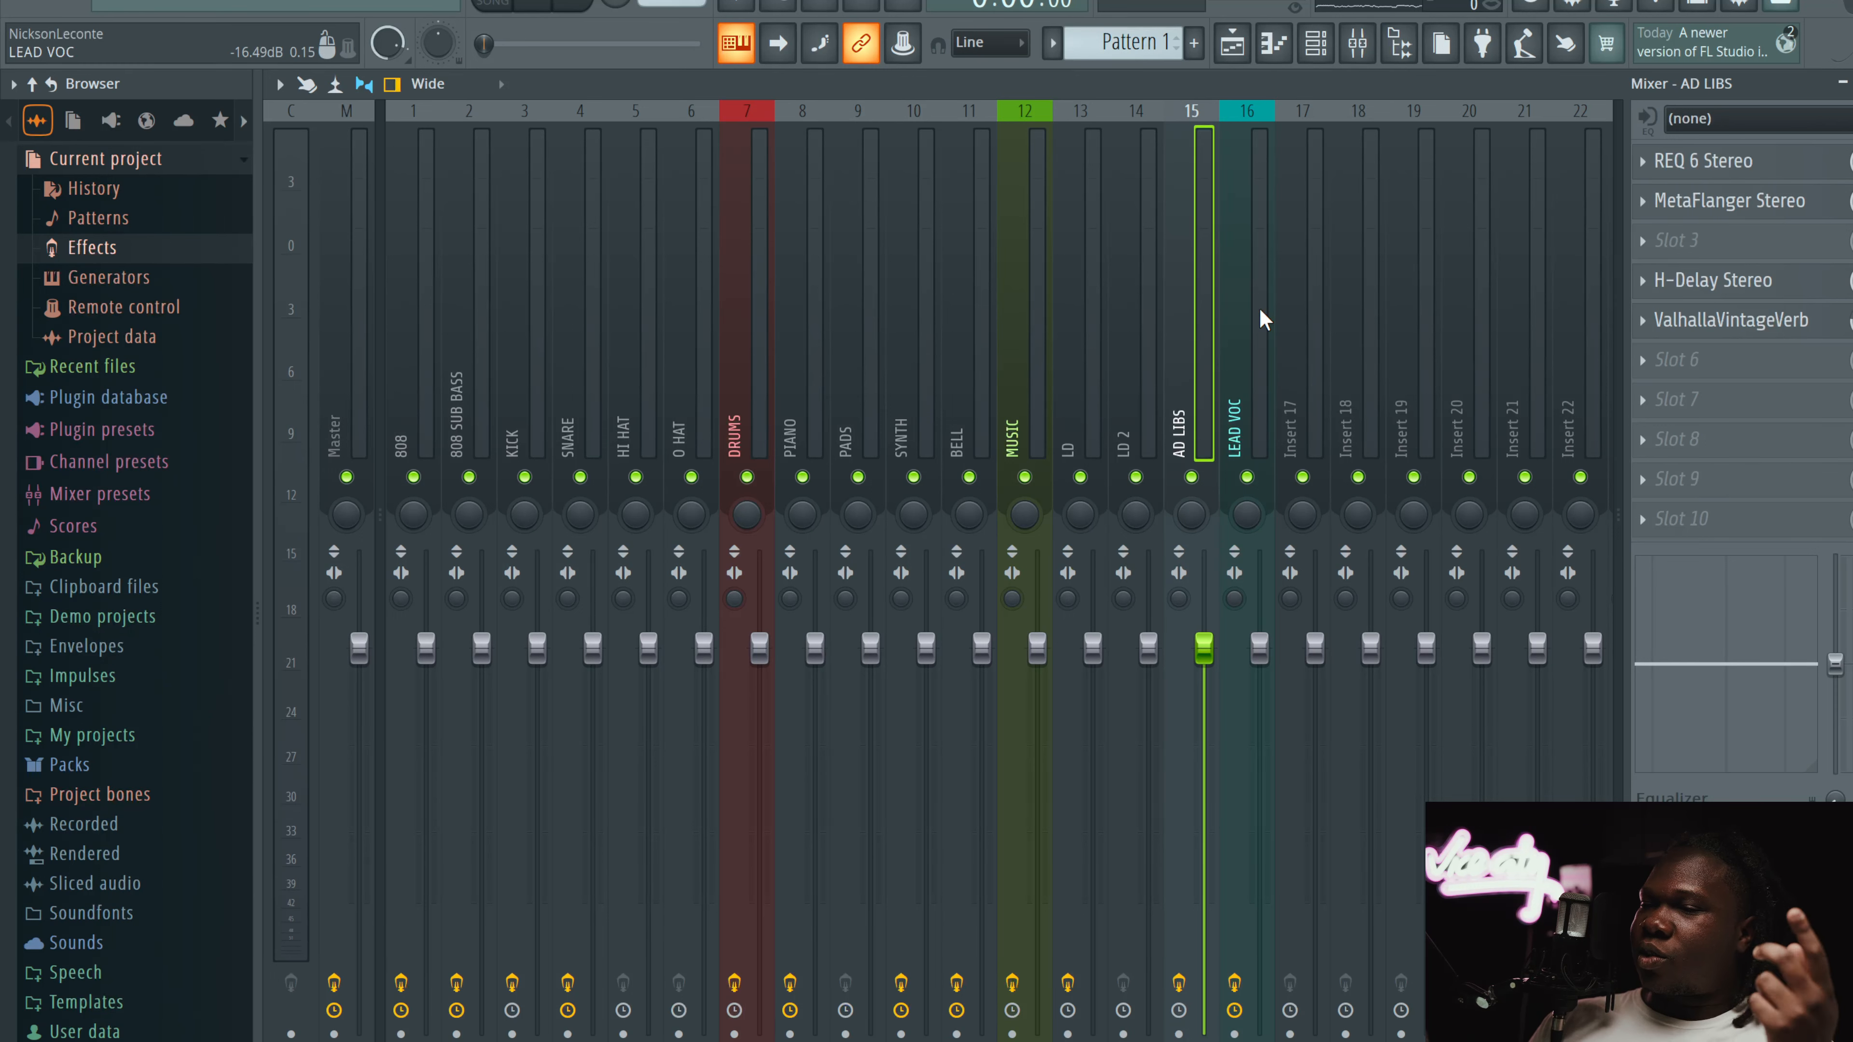
Step: Review the REQ 6 Stereo and MetaFlanger Stereo settings on the AD LIBS track, and close MetaFlanger
{"action": "left_click", "coordinate": [1738, 166]}
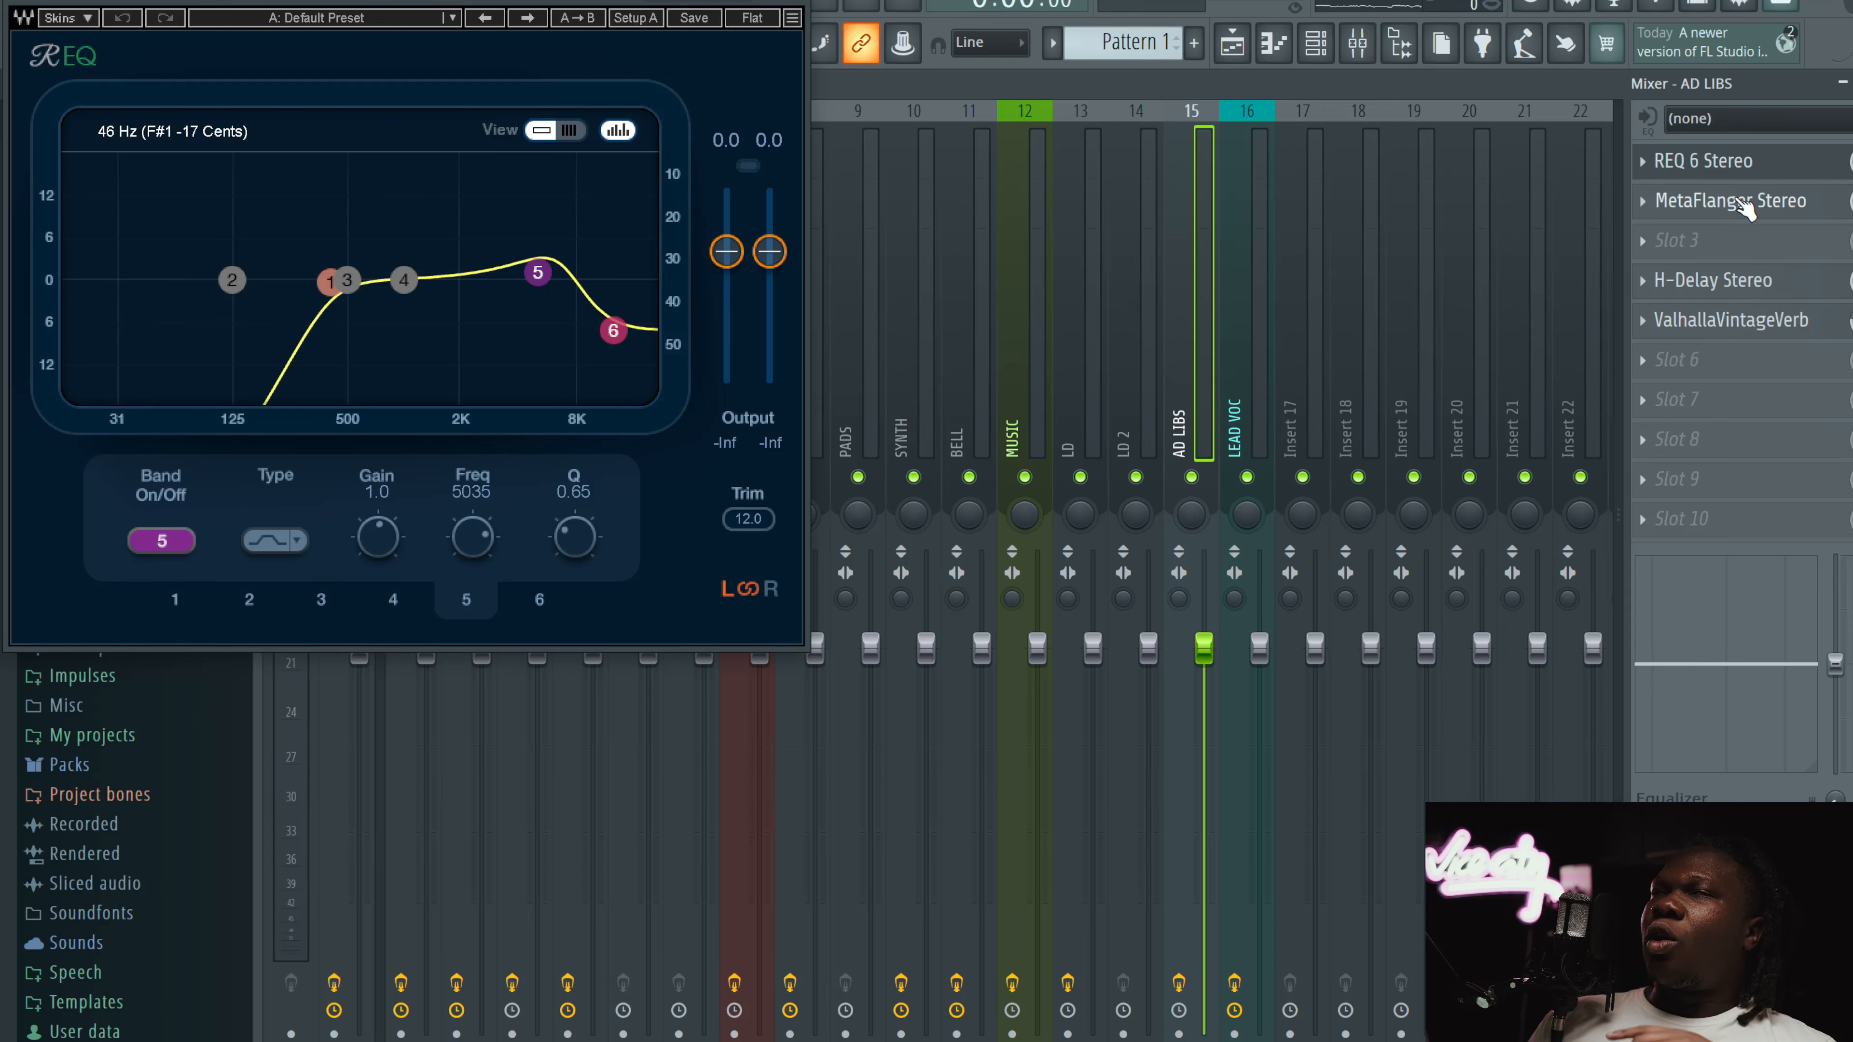
{"action": "left_click", "coordinate": [1743, 204]}
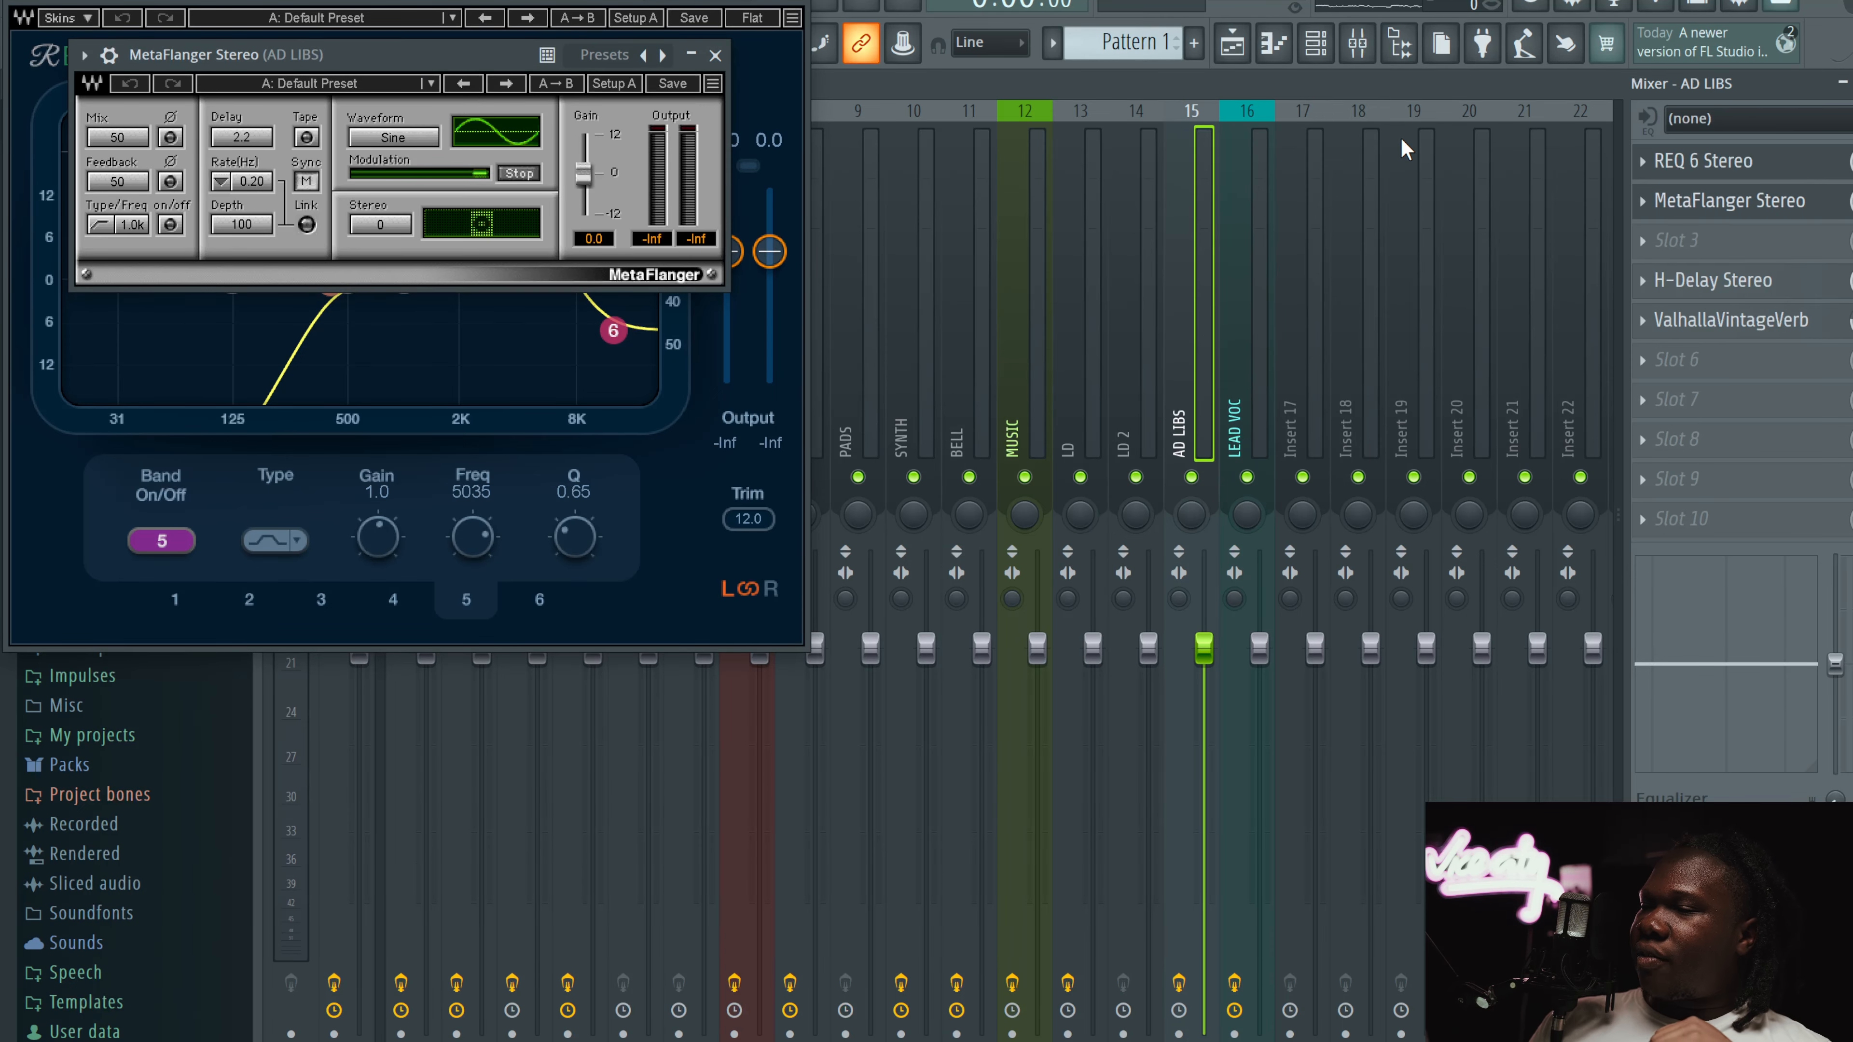
{"action": "left_click", "coordinate": [717, 56]}
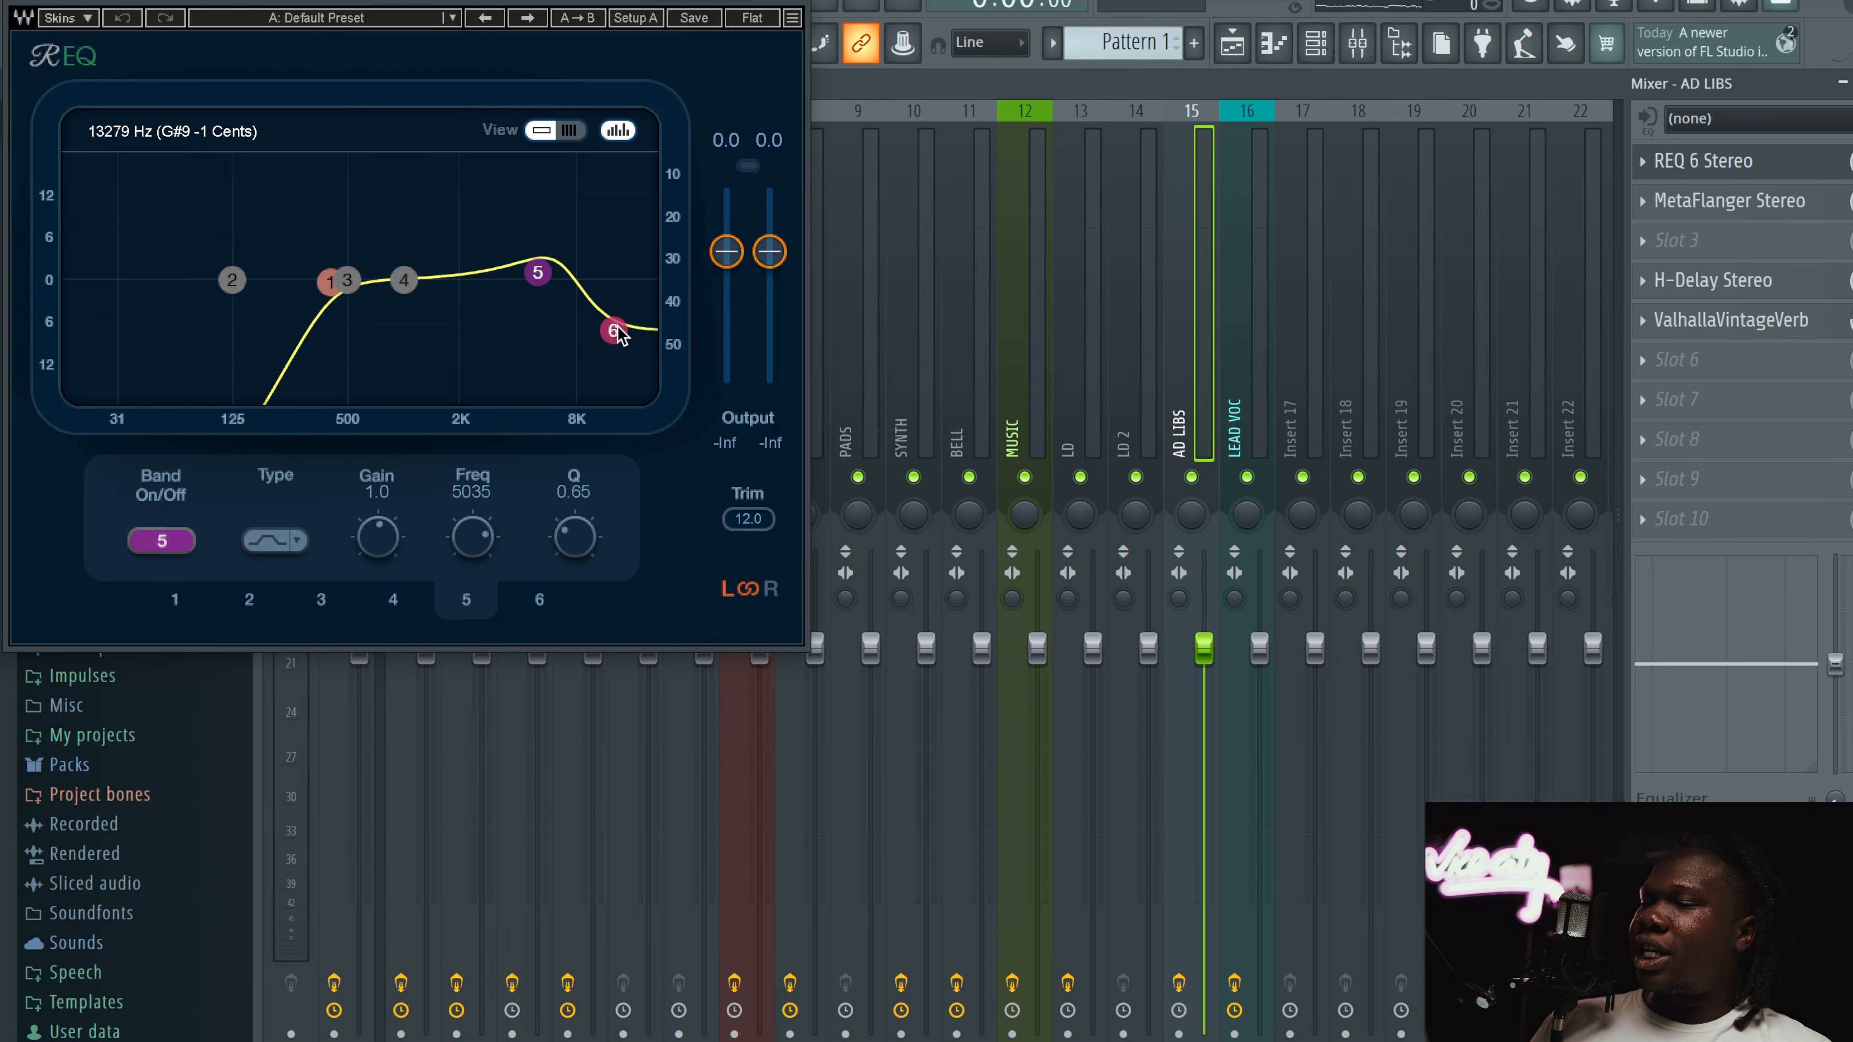
Step: Review ValhallaVintageVerb and H-Delay Stereo on the AD LIBS track, and close all open plugin windows
{"action": "left_click", "coordinate": [1762, 334]}
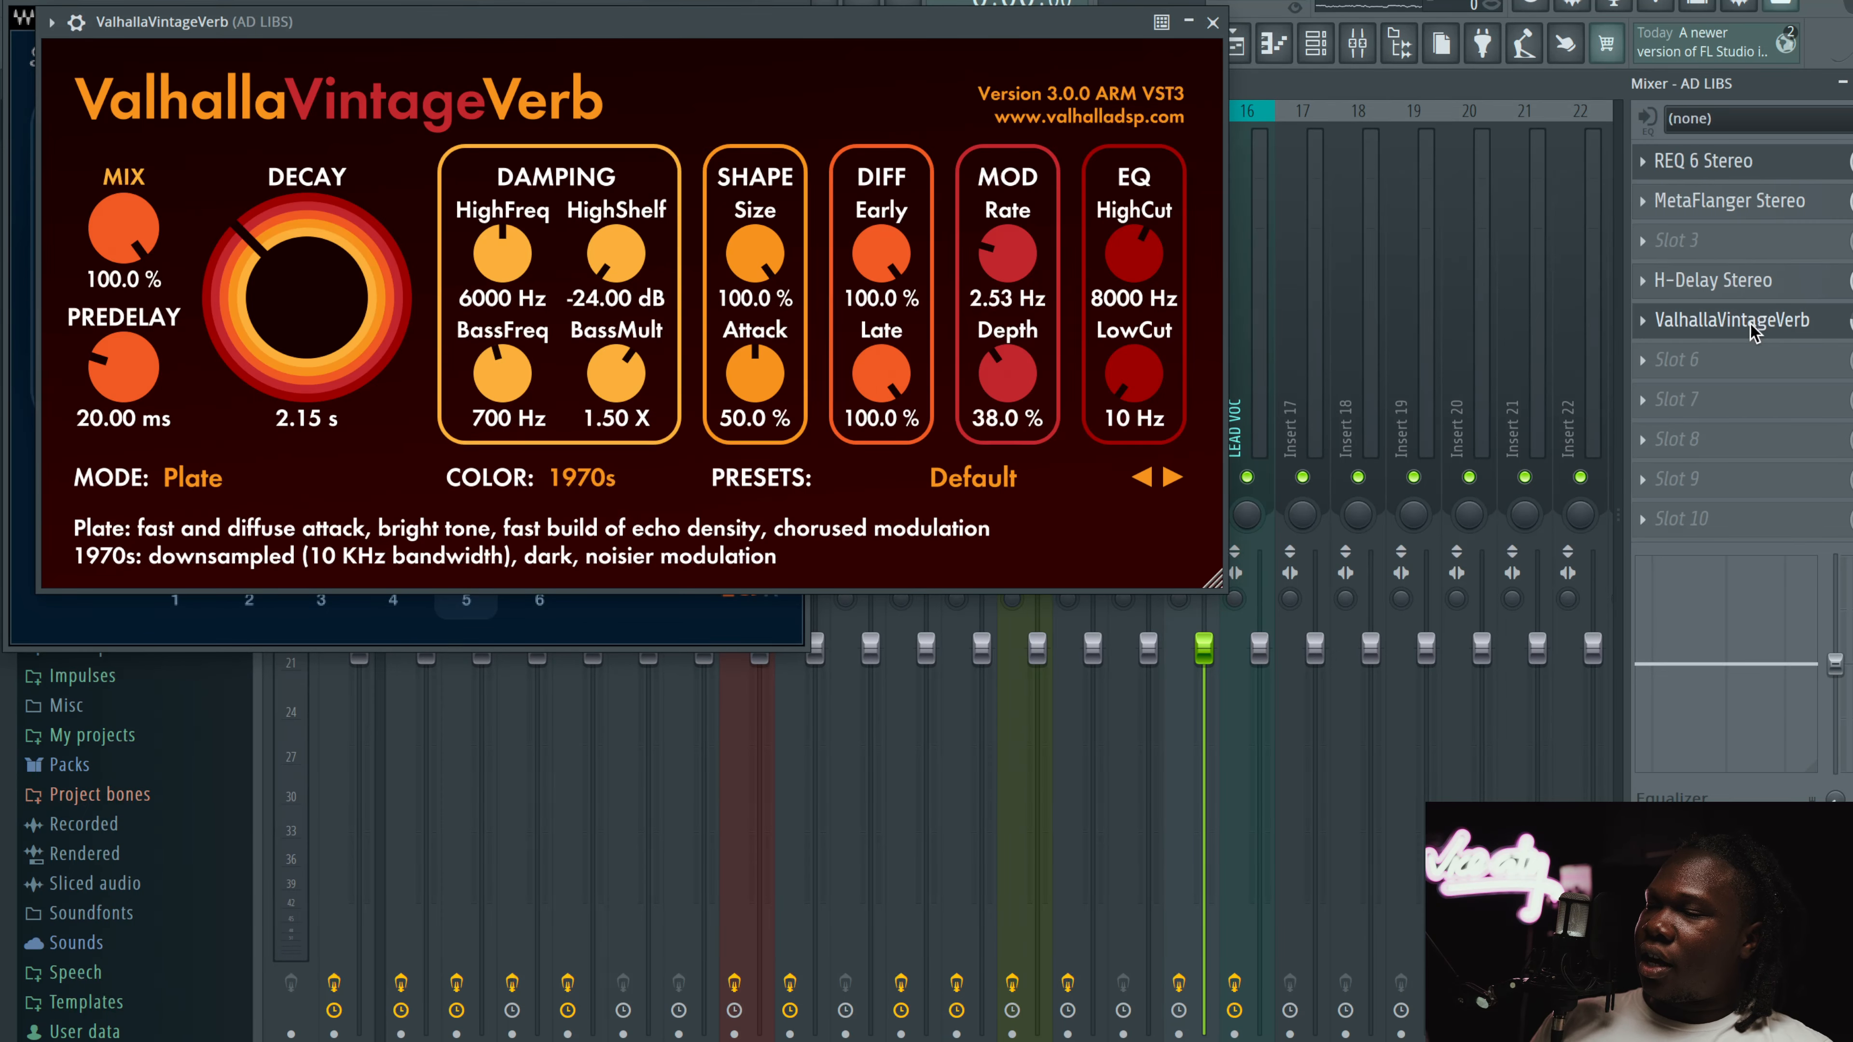
{"action": "left_click", "coordinate": [1727, 280]}
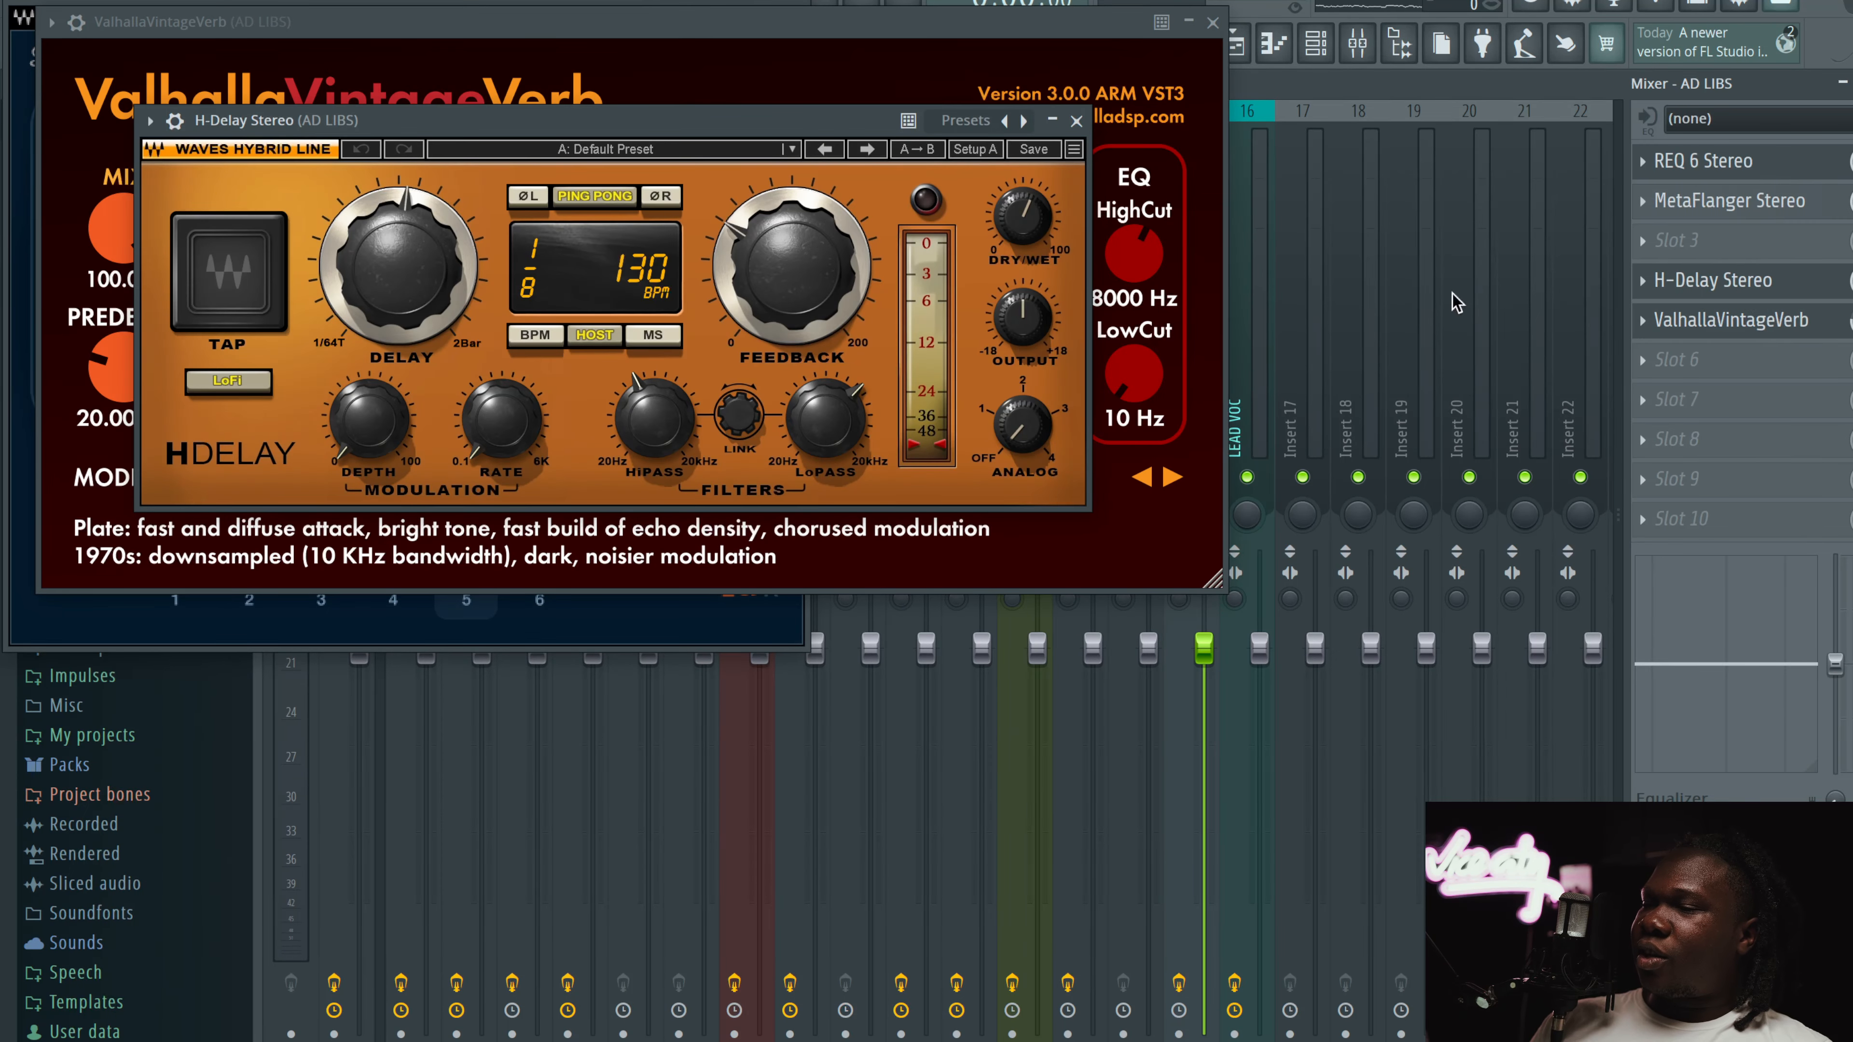
{"action": "left_click", "coordinate": [1076, 121]}
{"action": "left_click", "coordinate": [1214, 21]}
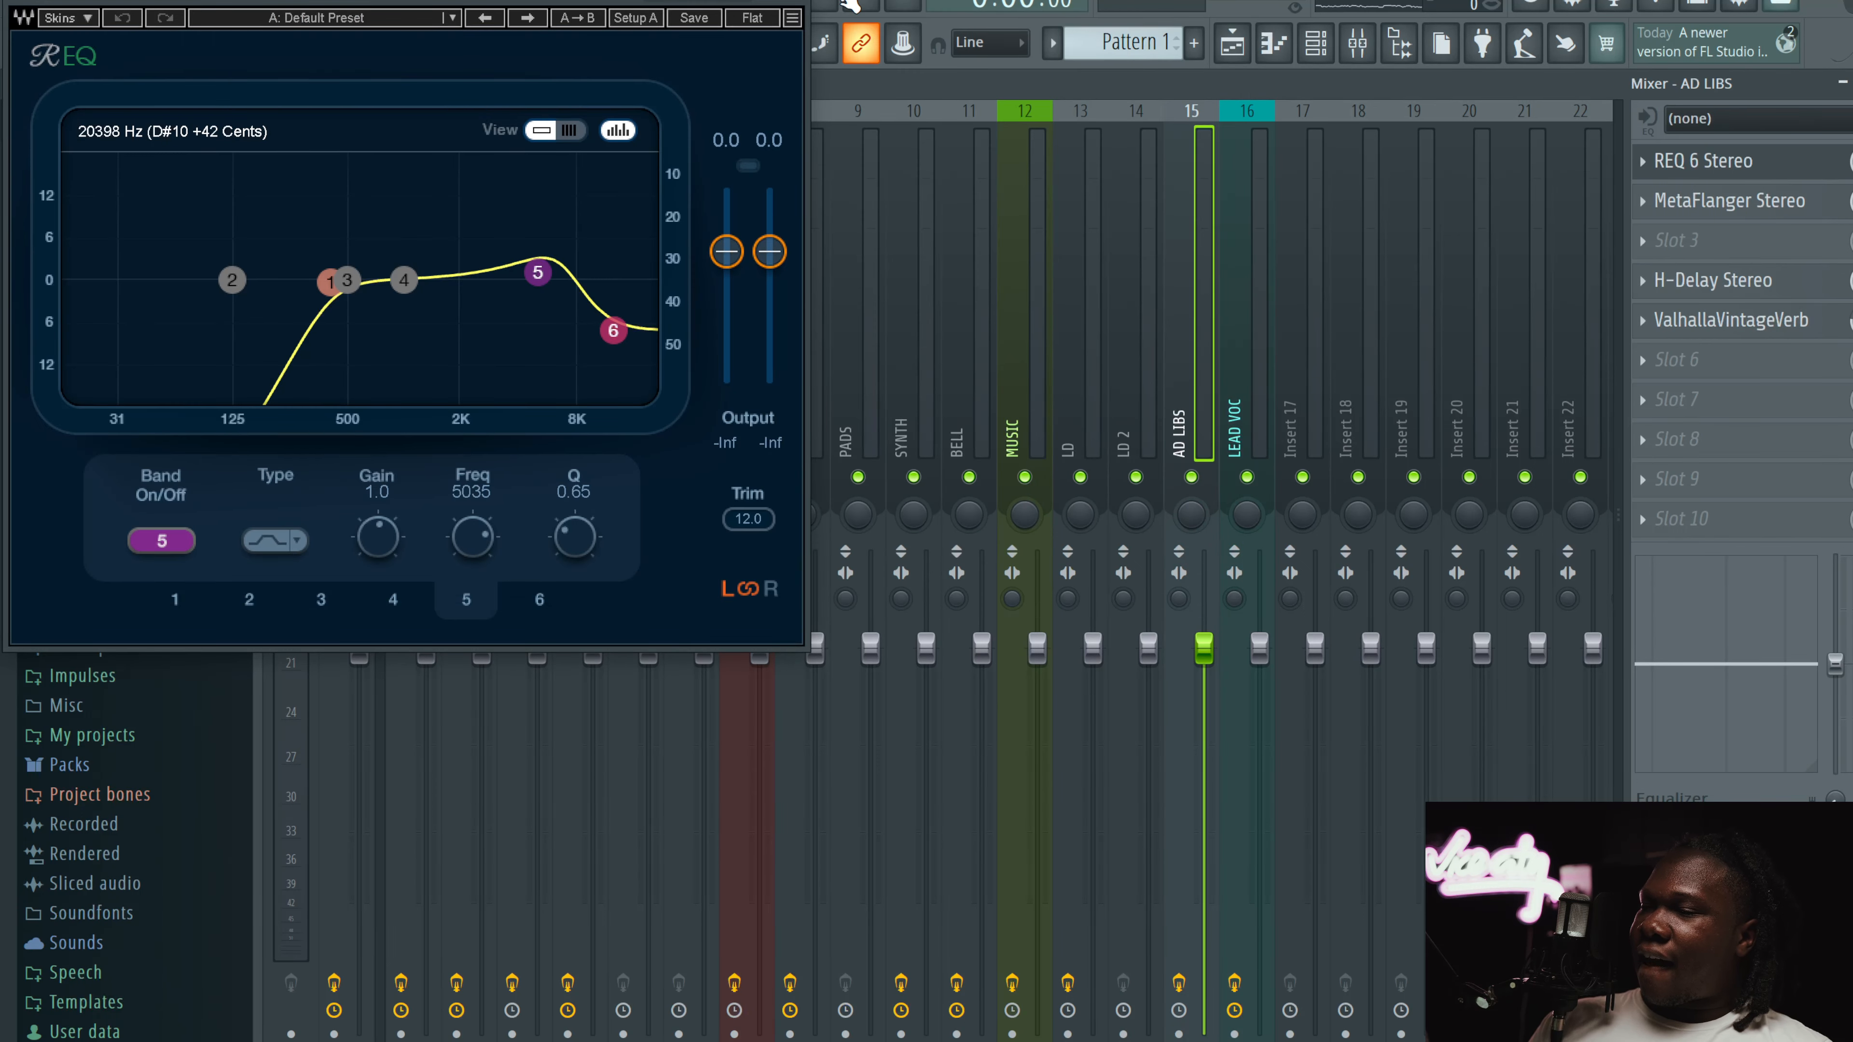
{"action": "left_click", "coordinate": [796, 17]}
Step: Open Scheps 73 Stereo on the LEAD VOC track and move its window to the middle of the mixer
{"action": "left_click", "coordinate": [1251, 350]}
{"action": "left_click", "coordinate": [1719, 161]}
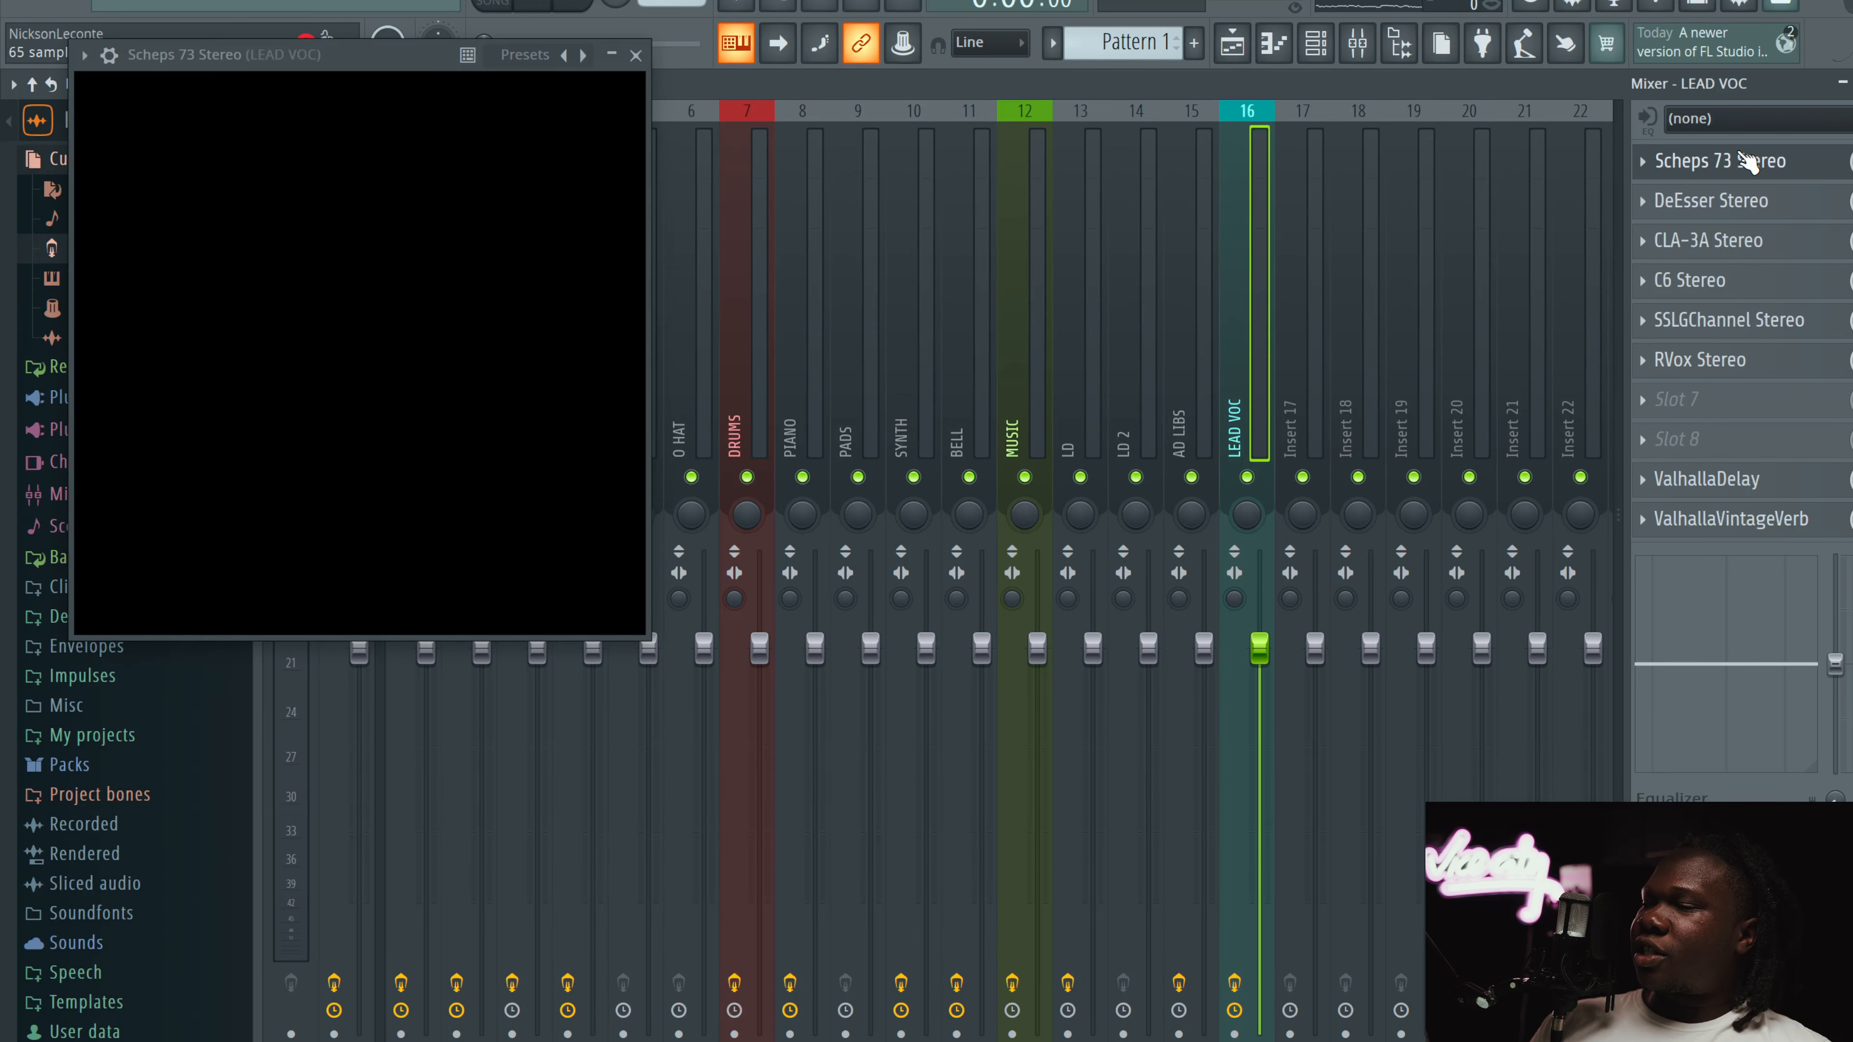
{"action": "left_click_drag", "start_coordinate": [385, 65], "coordinate": [925, 135]}
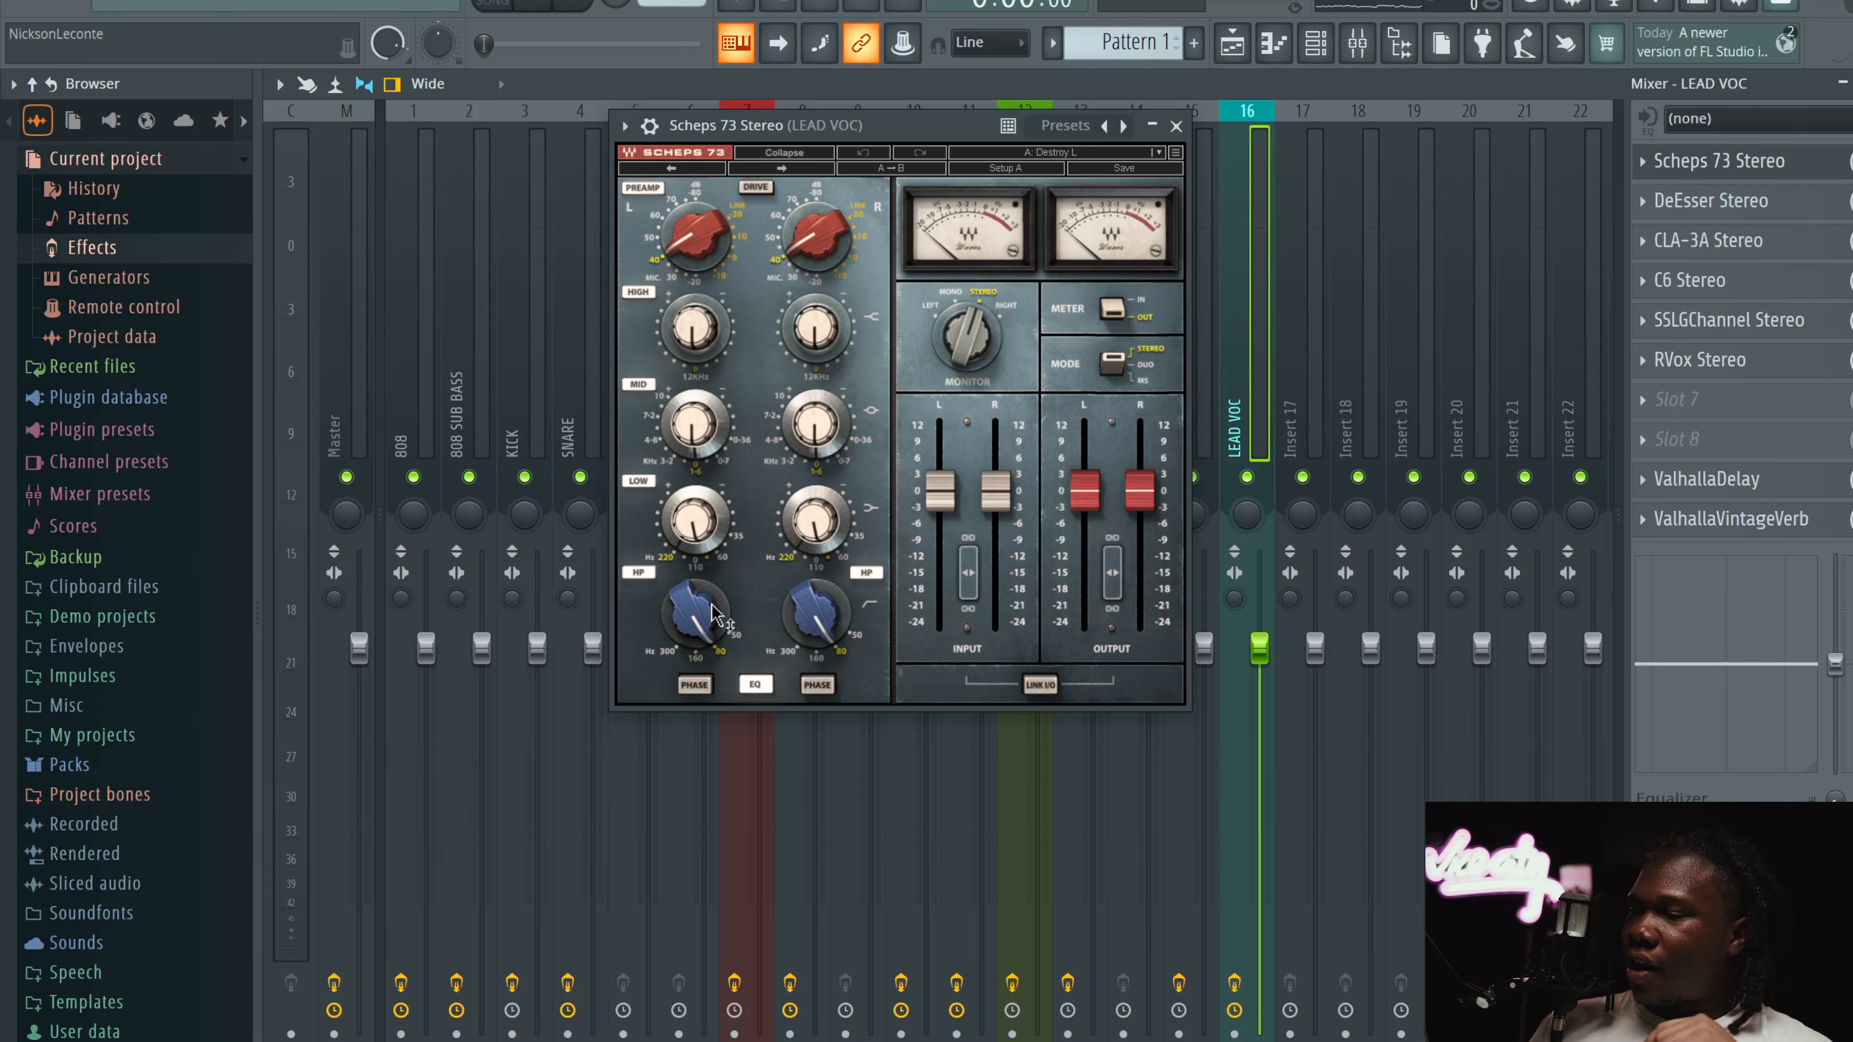
Step: Examine the high-pass, Low, Mid and High controls of Scheps 73 Stereo, and close the plugin
{"action": "mouse_move", "coordinate": [693, 611]}
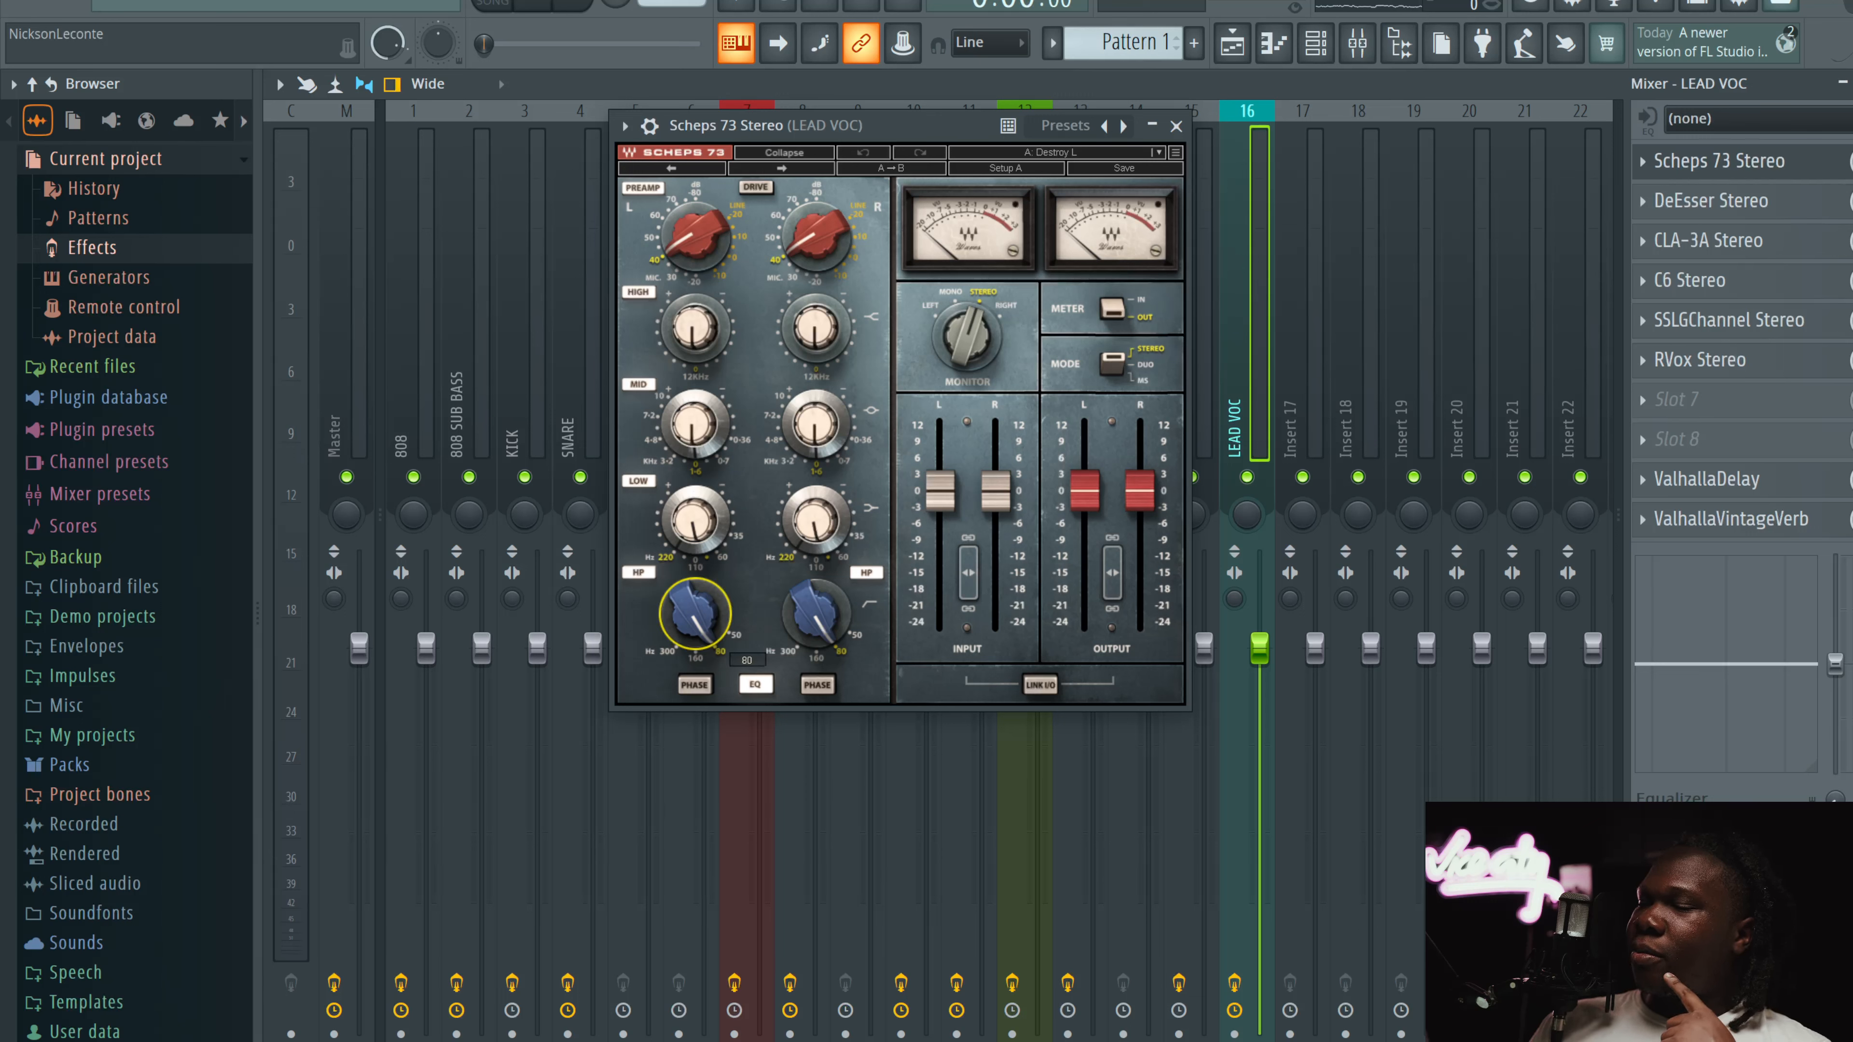
{"action": "mouse_move", "coordinate": [838, 648]}
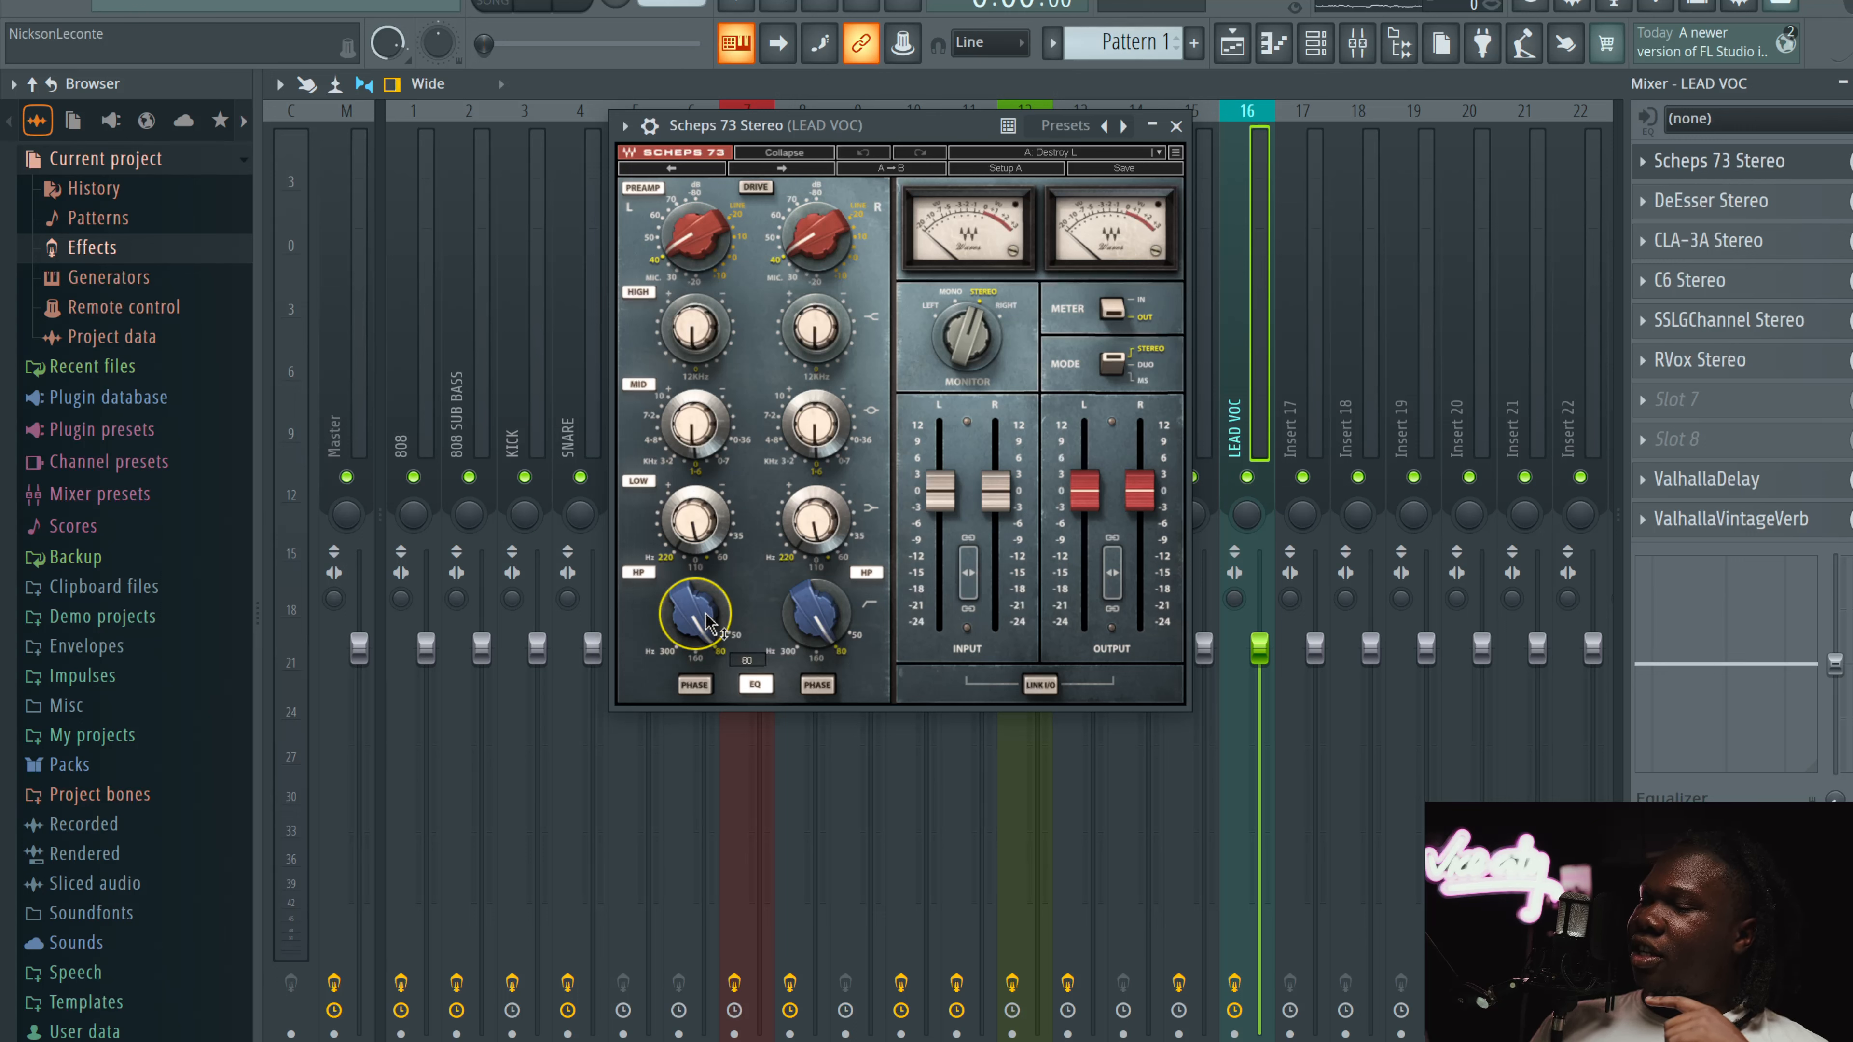
{"action": "mouse_move", "coordinate": [691, 529]}
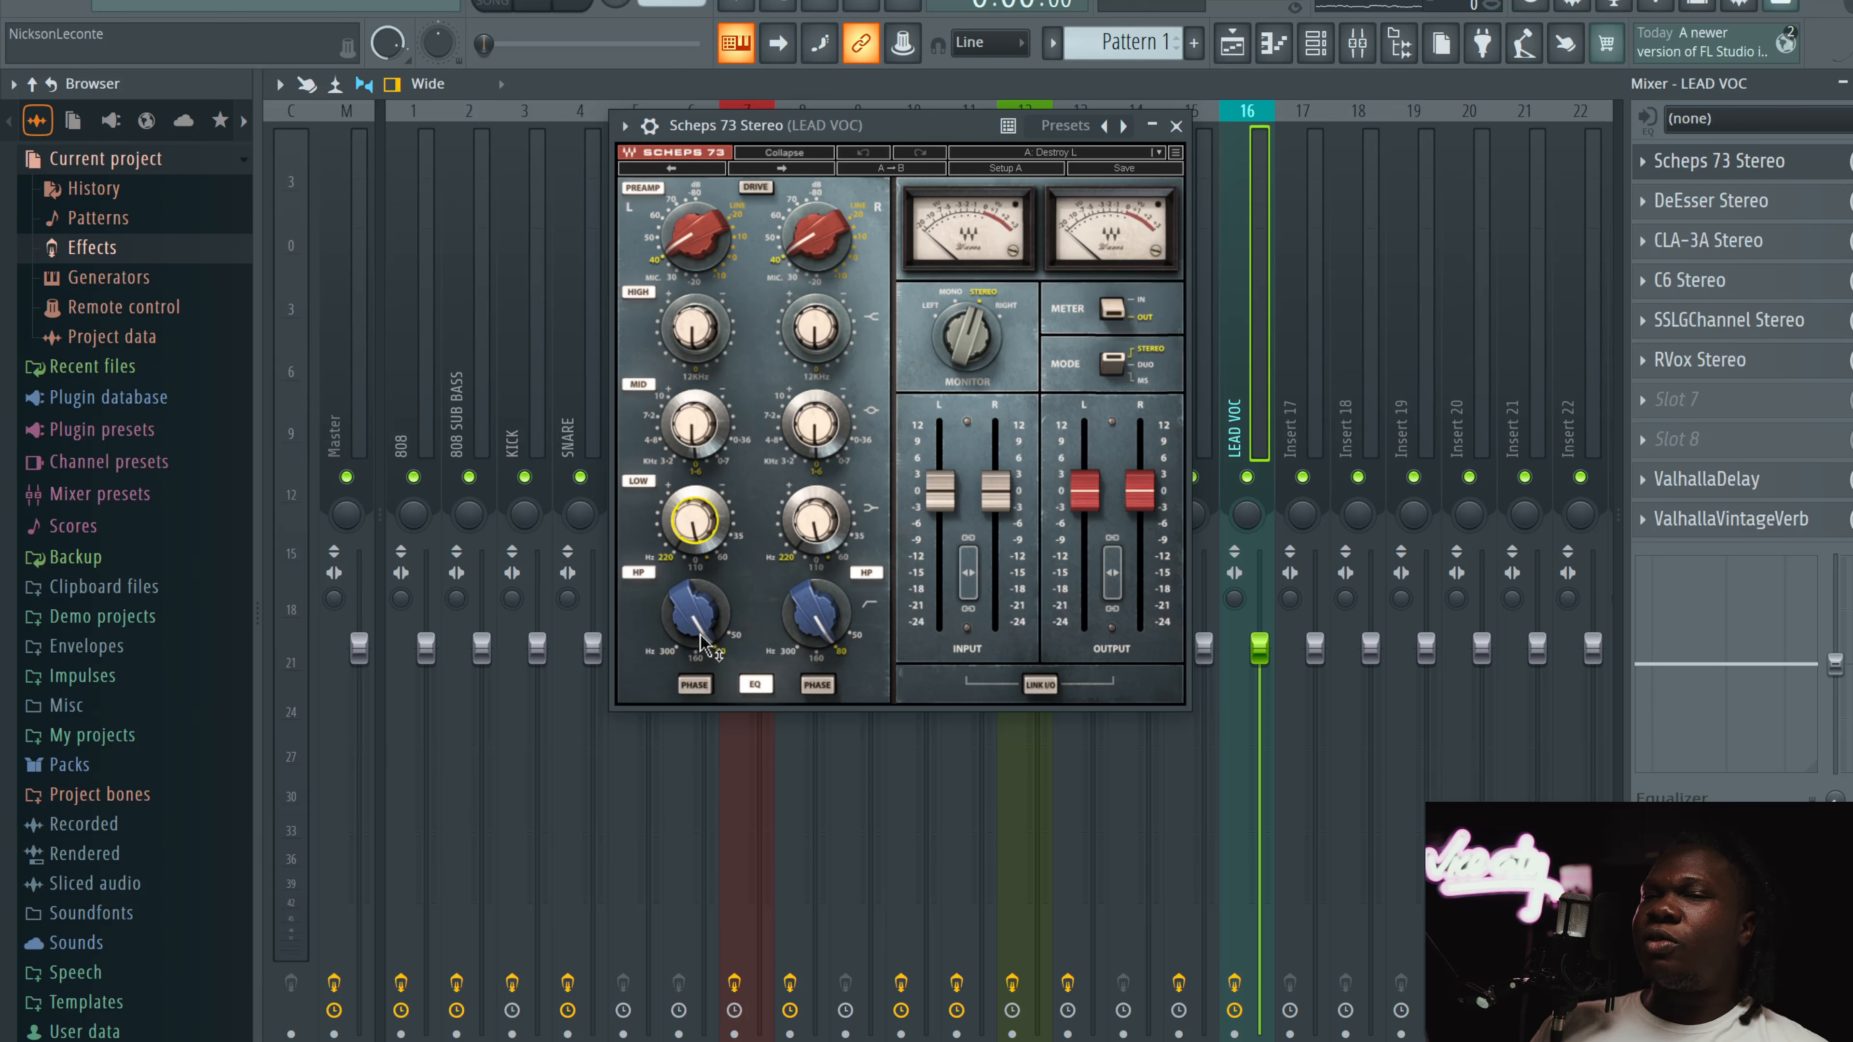
{"action": "left_click", "coordinate": [693, 449]}
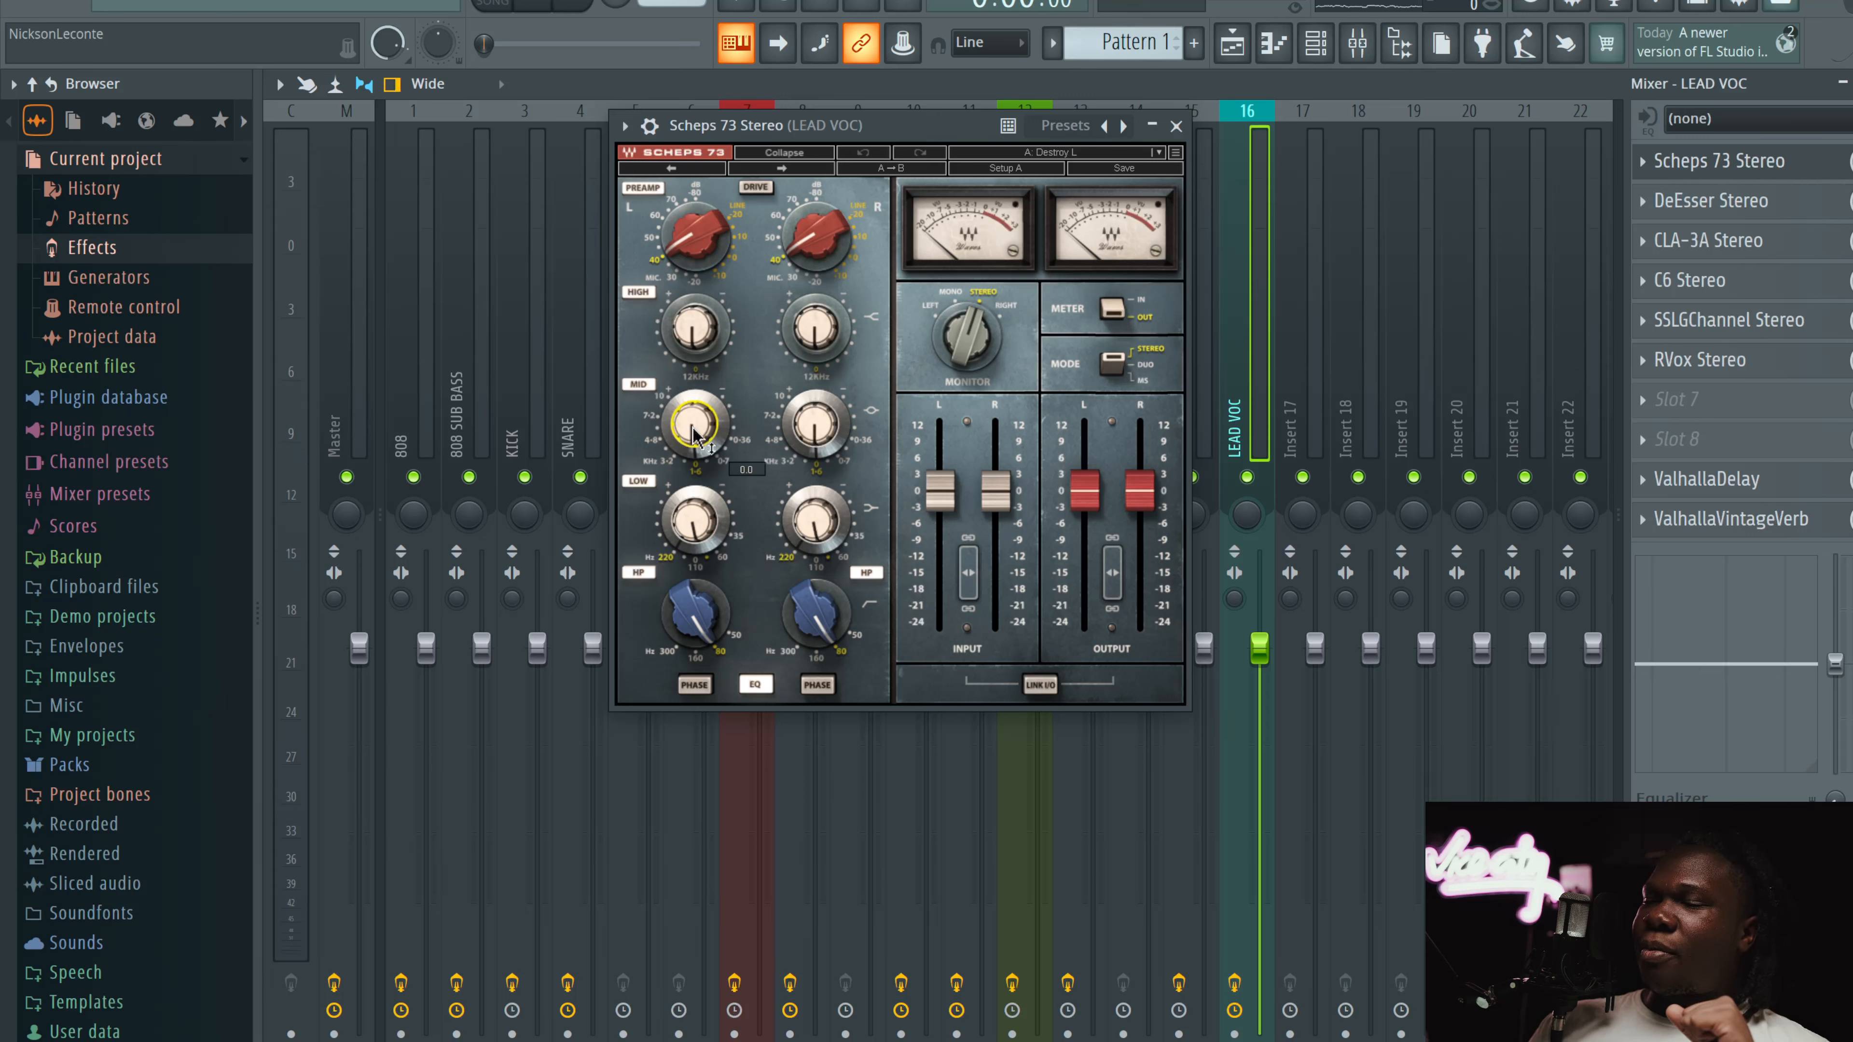
{"action": "left_click", "coordinate": [709, 341]}
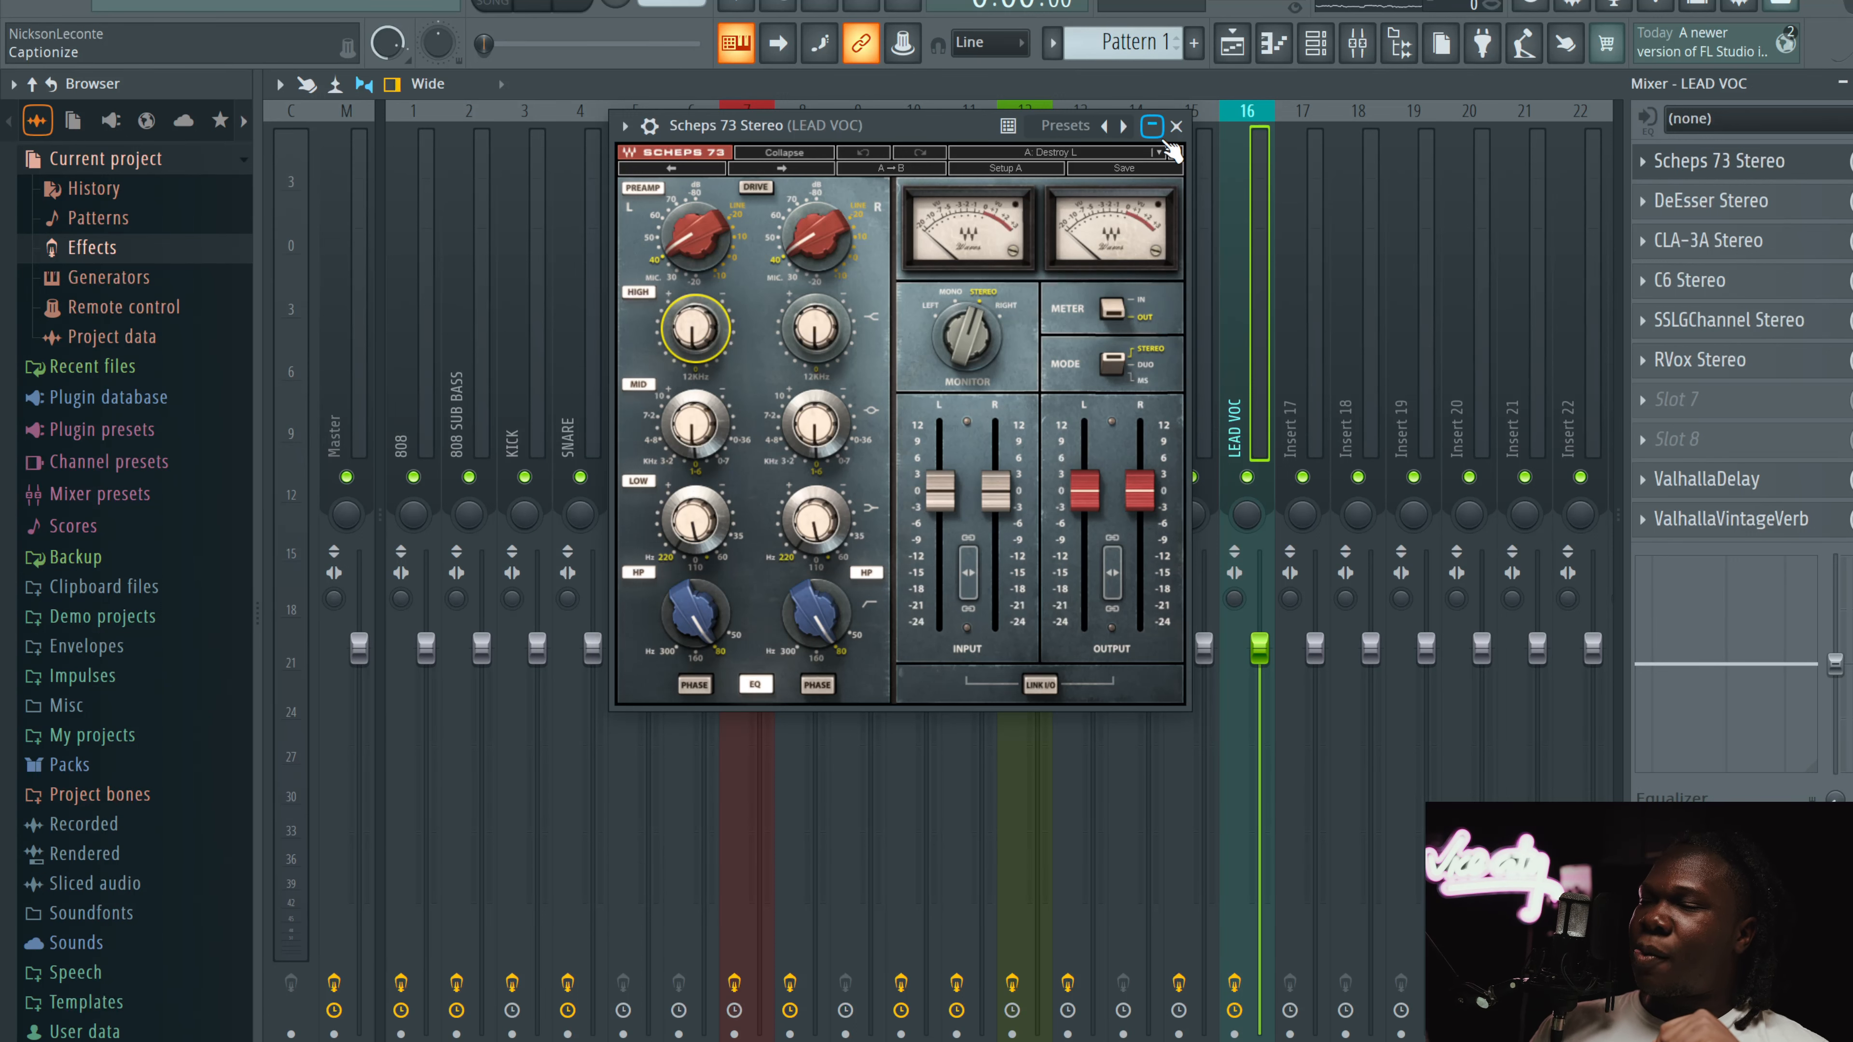
{"action": "left_click", "coordinate": [1176, 125]}
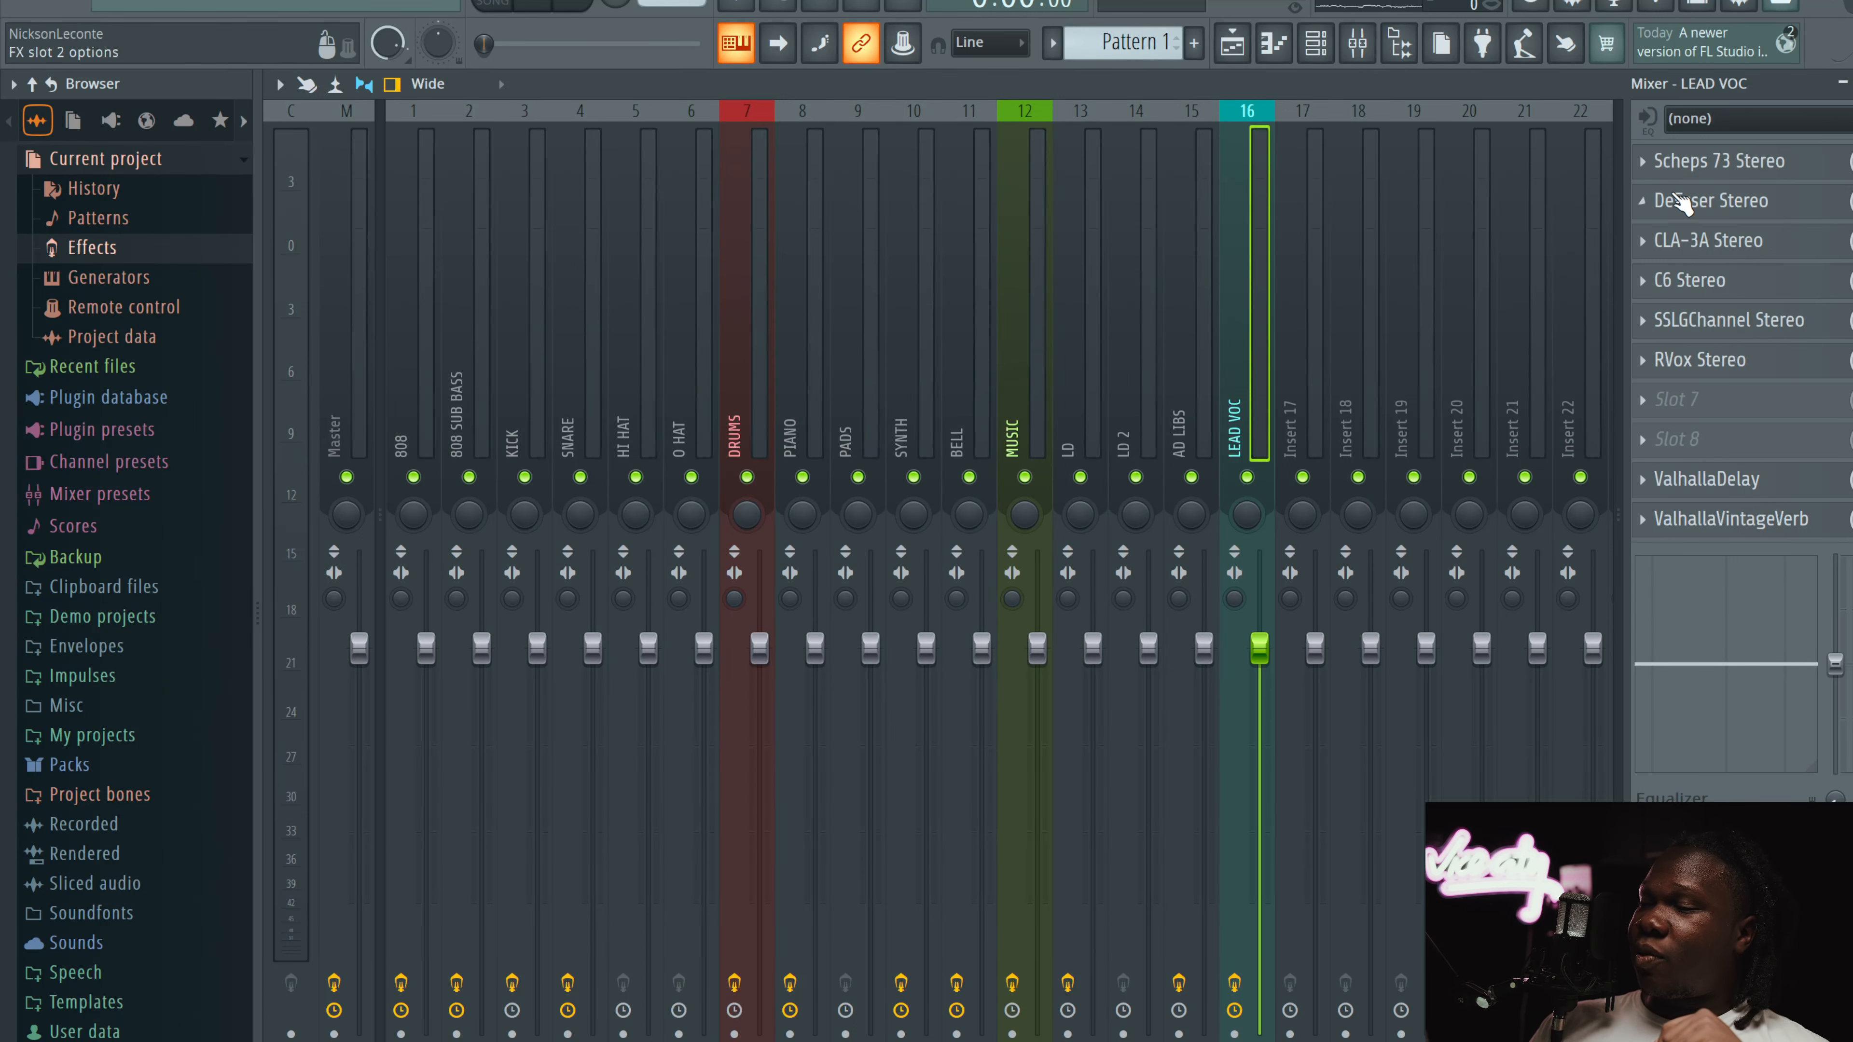
Step: Open DeEsser Stereo and CLA-3A Stereo on LEAD VOC, close the DeEsser, and move CLA-3A clear of the browser
{"action": "left_click", "coordinate": [1711, 199]}
{"action": "left_click", "coordinate": [1703, 241]}
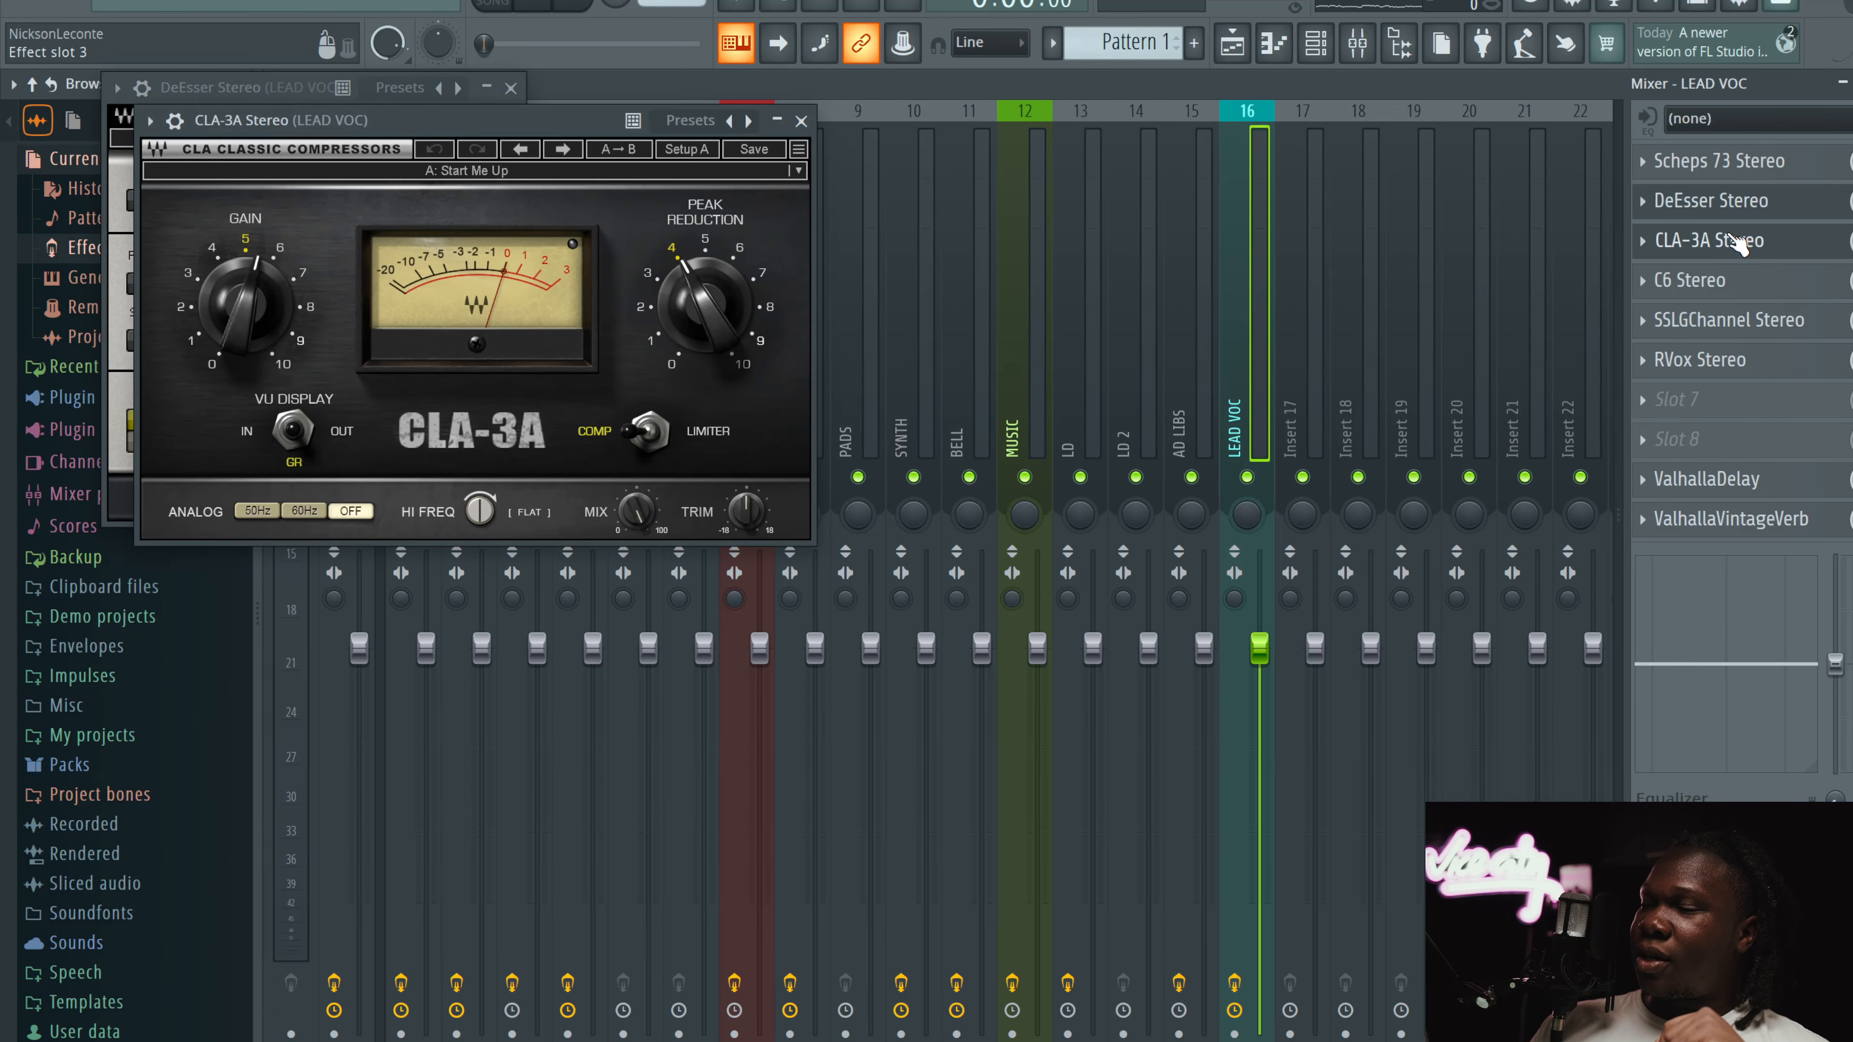
{"action": "left_click", "coordinate": [511, 88]}
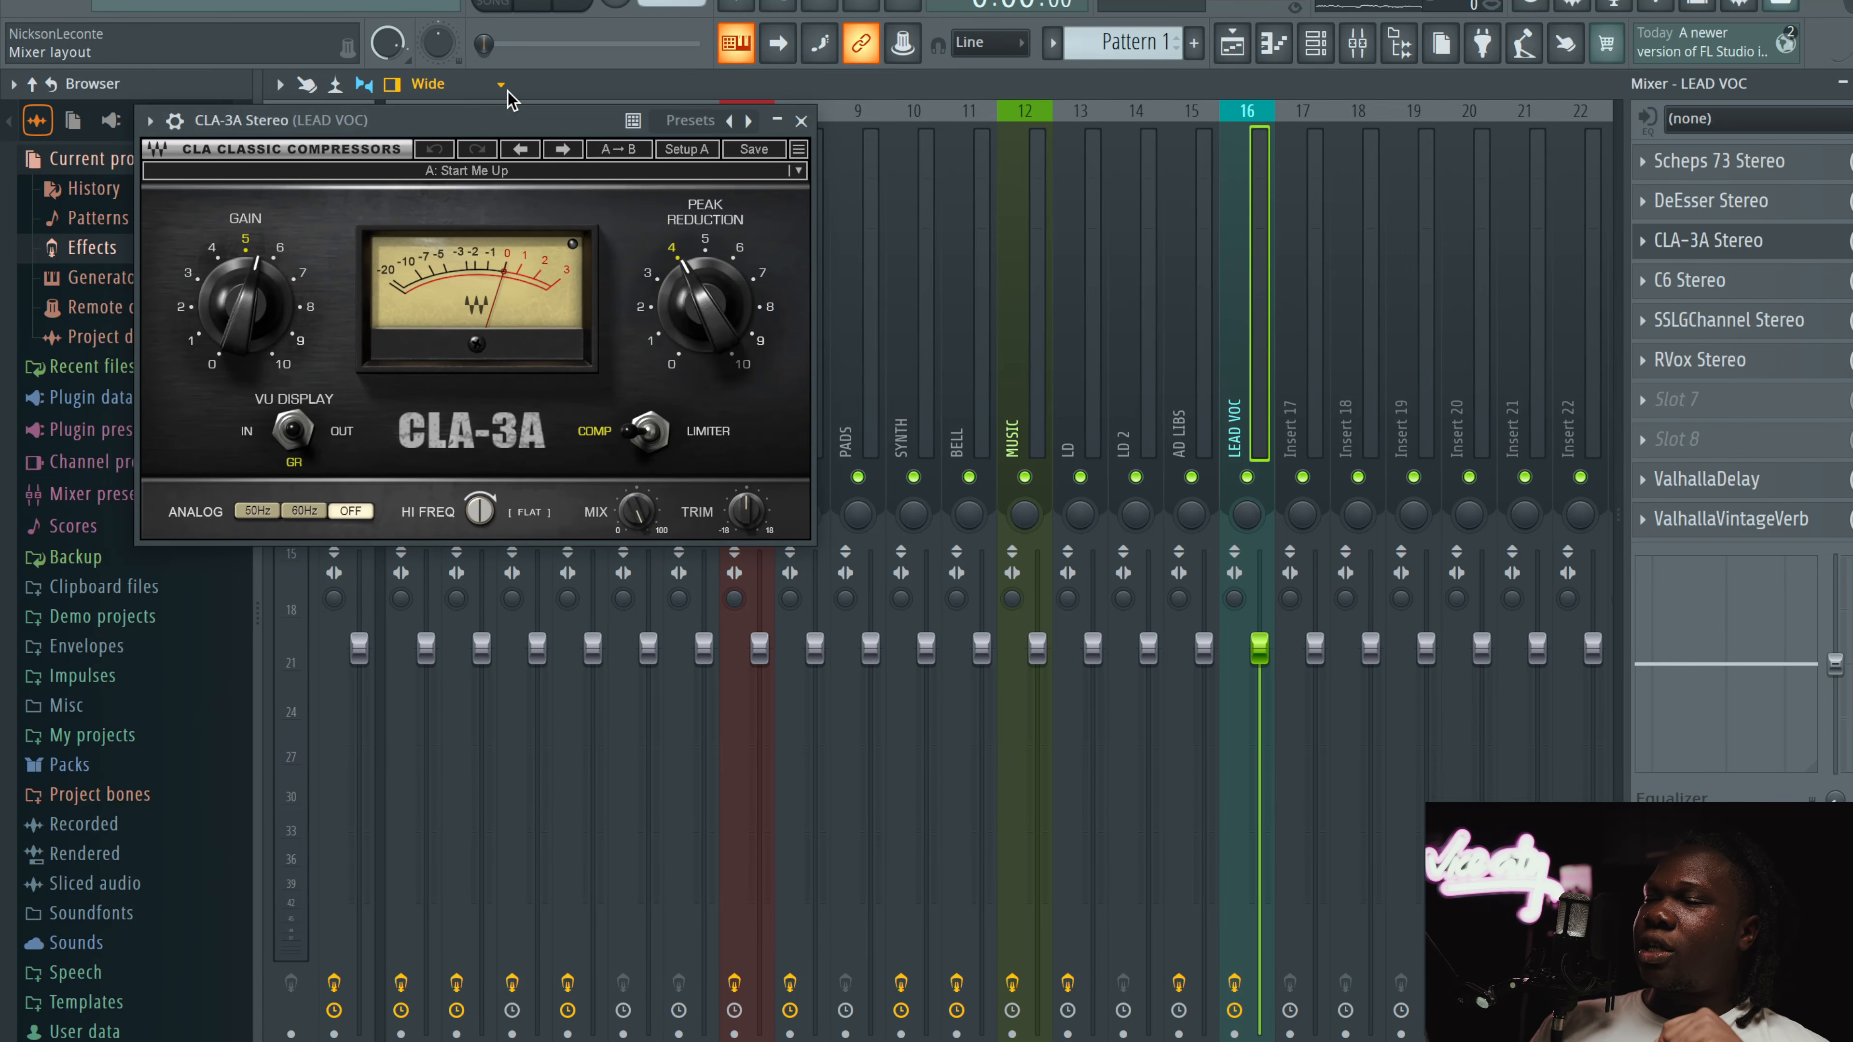
{"action": "left_click_drag", "start_coordinate": [511, 119], "coordinate": [766, 178]}
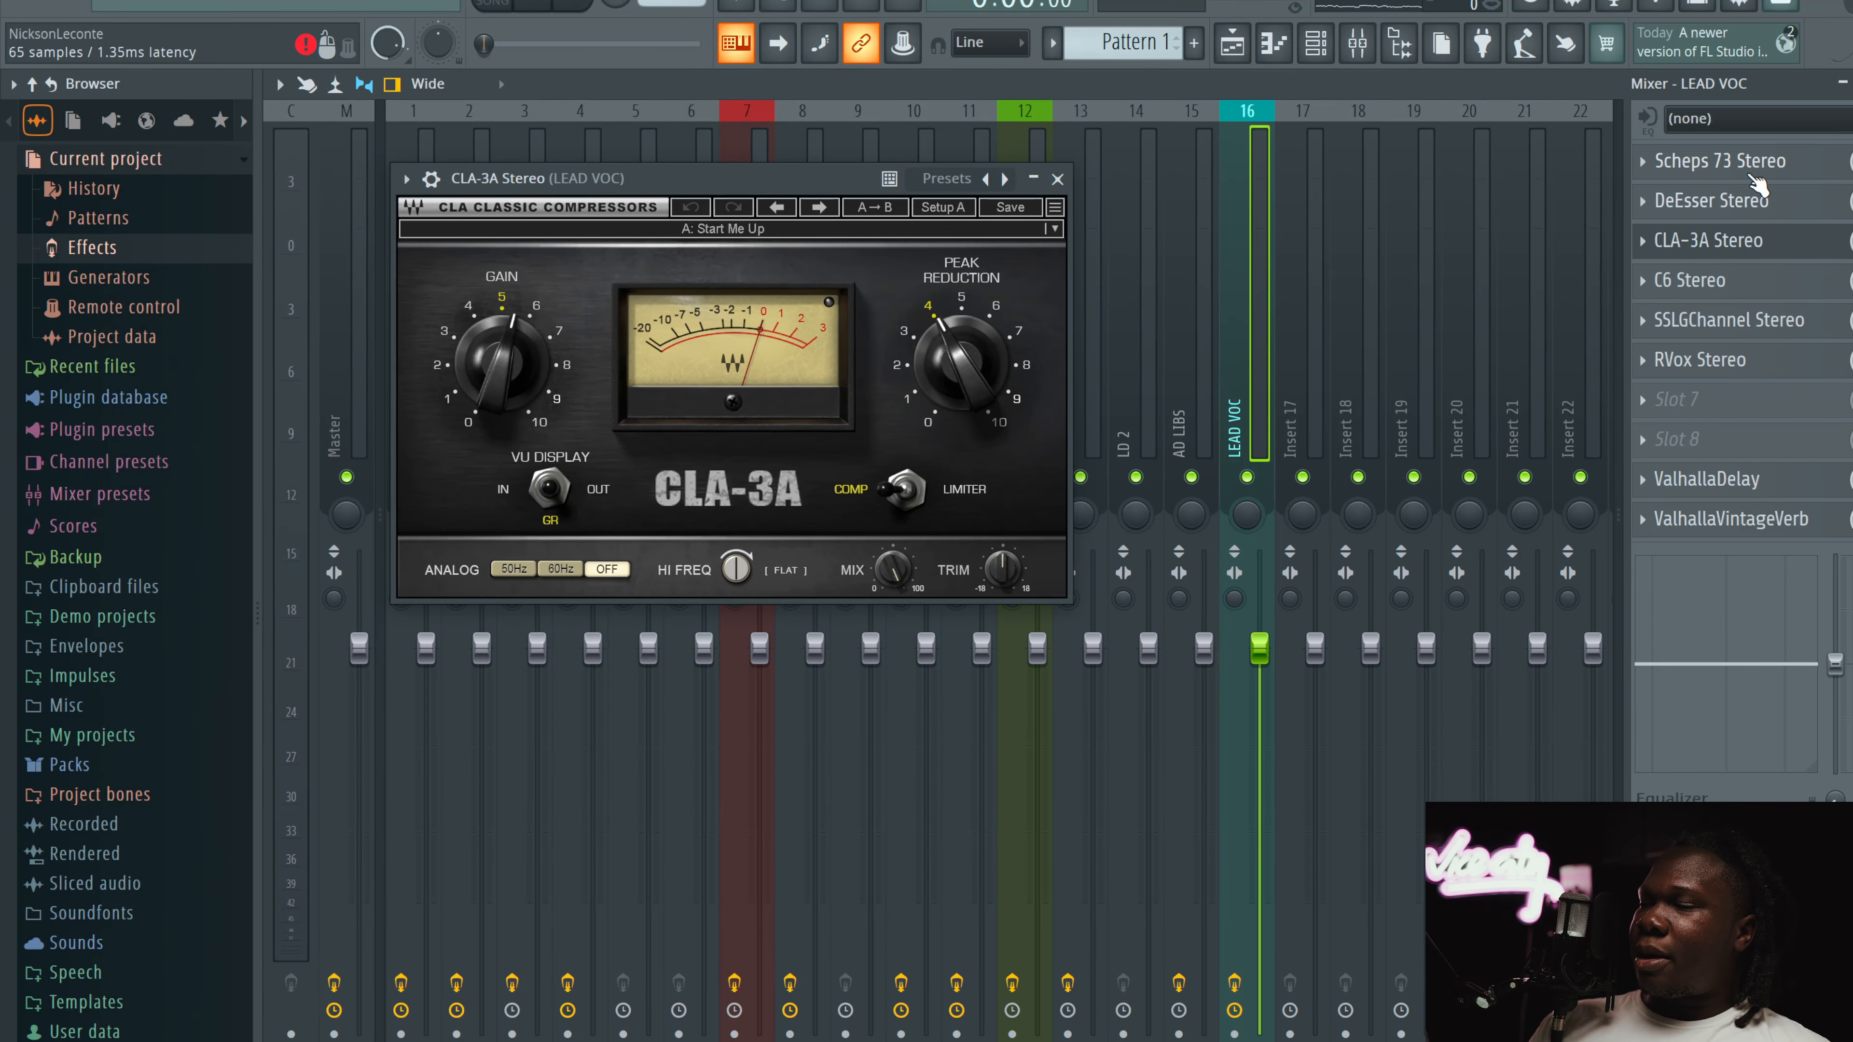
Step: In Scheps 73 Stereo, try a different Mid frequency, undo it, readjust the Mid frequency, and close the plugin
{"action": "left_click", "coordinate": [1736, 161]}
{"action": "left_click_drag", "start_coordinate": [712, 436], "coordinate": [654, 444]}
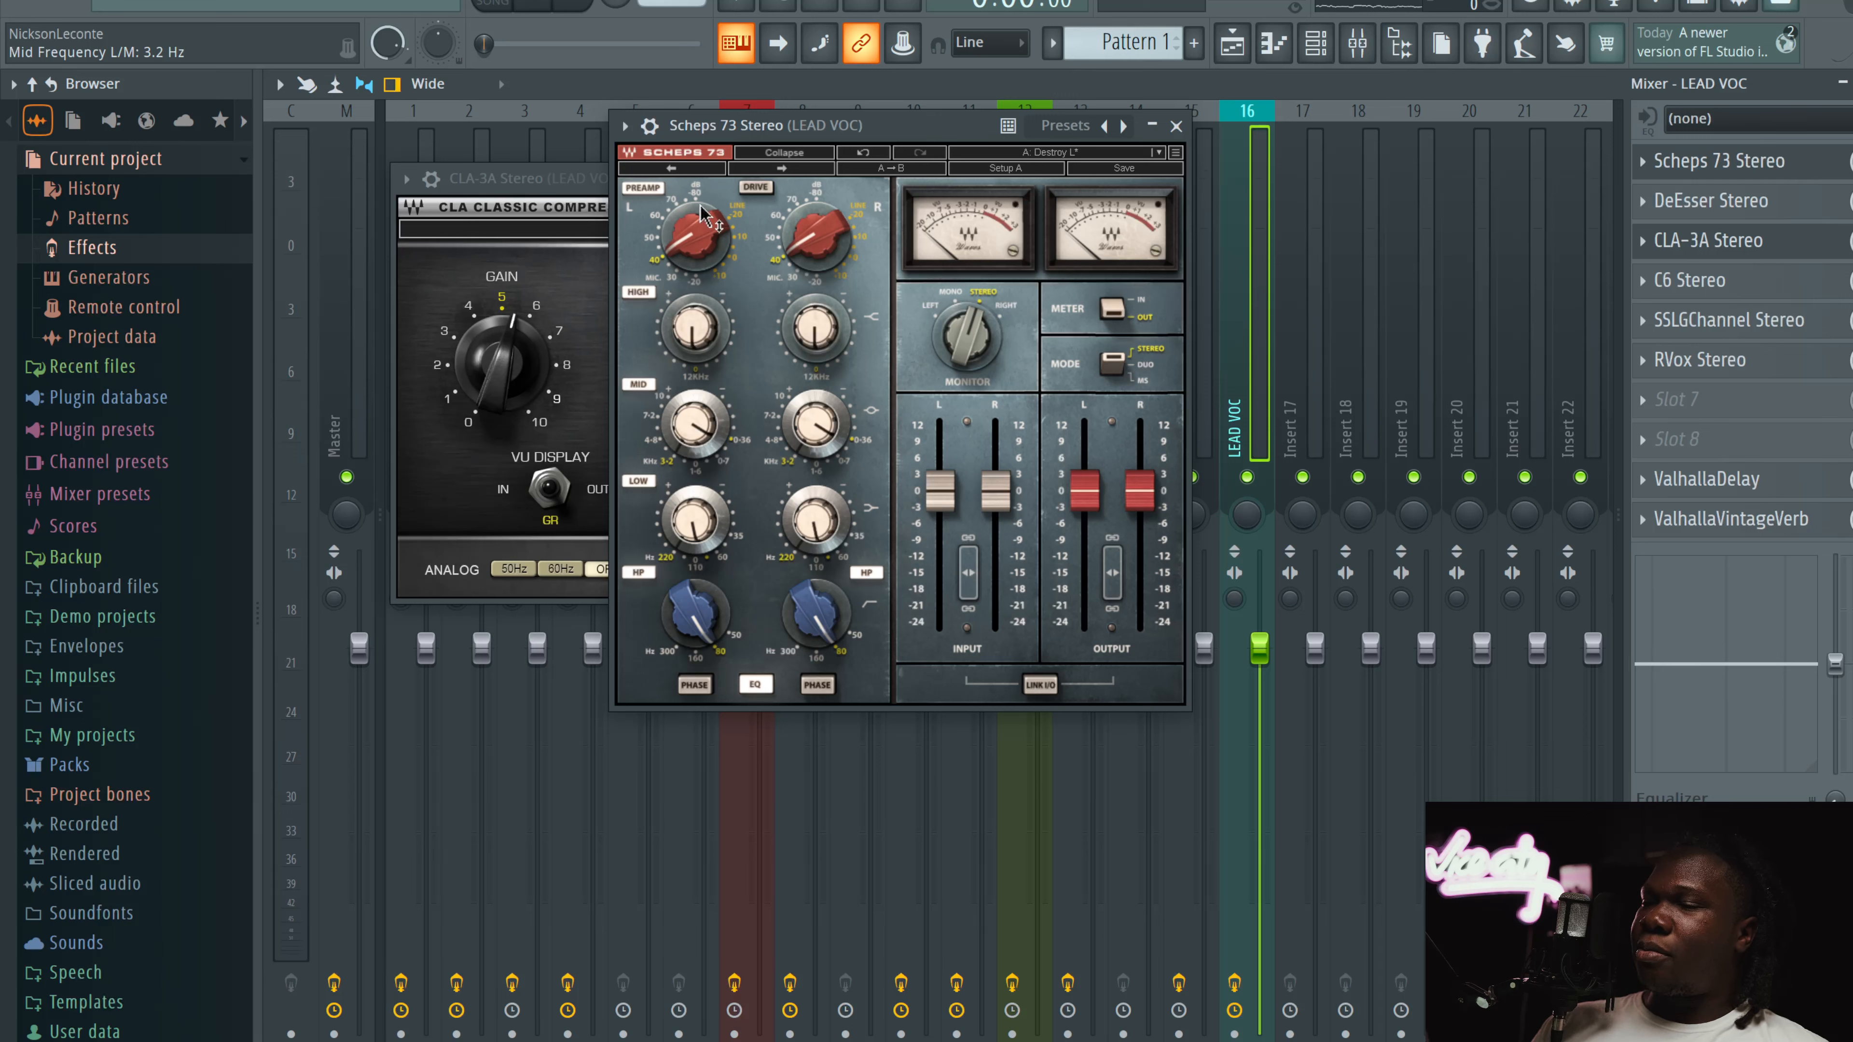
{"action": "left_click", "coordinate": [872, 153]}
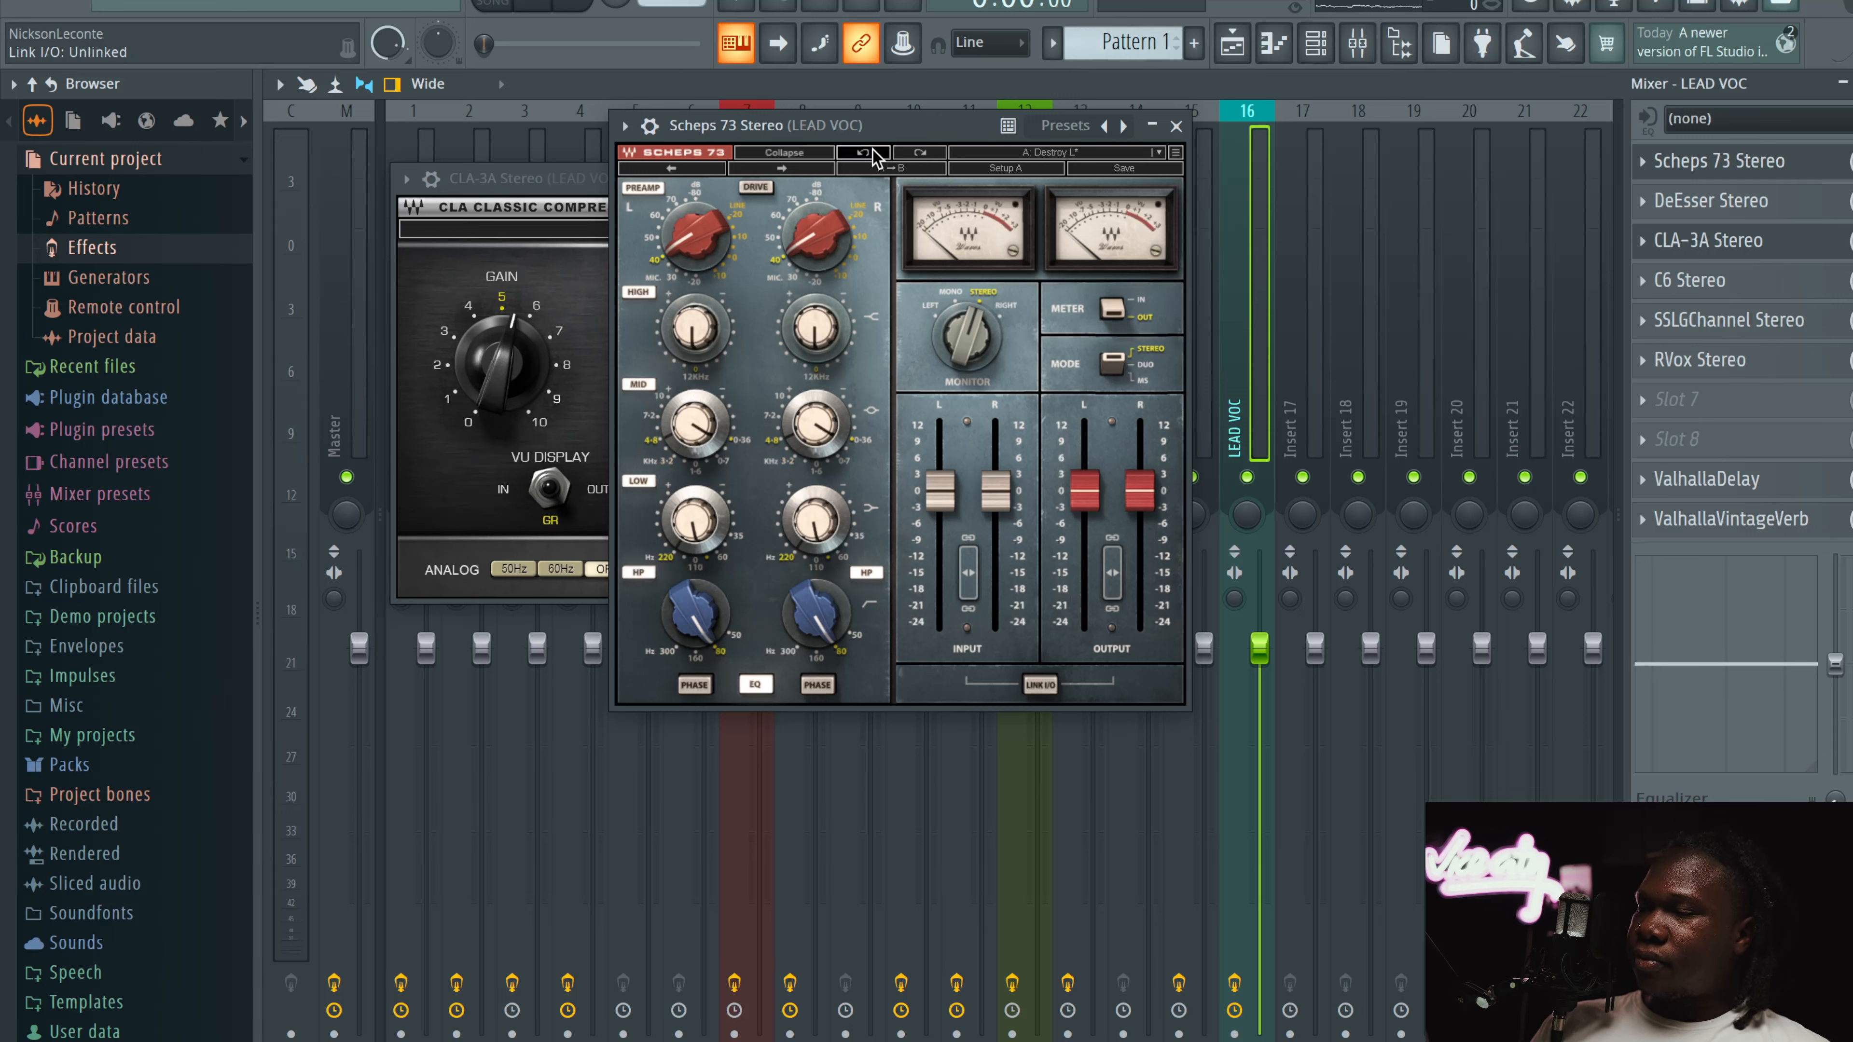
{"action": "left_click", "coordinate": [872, 154]}
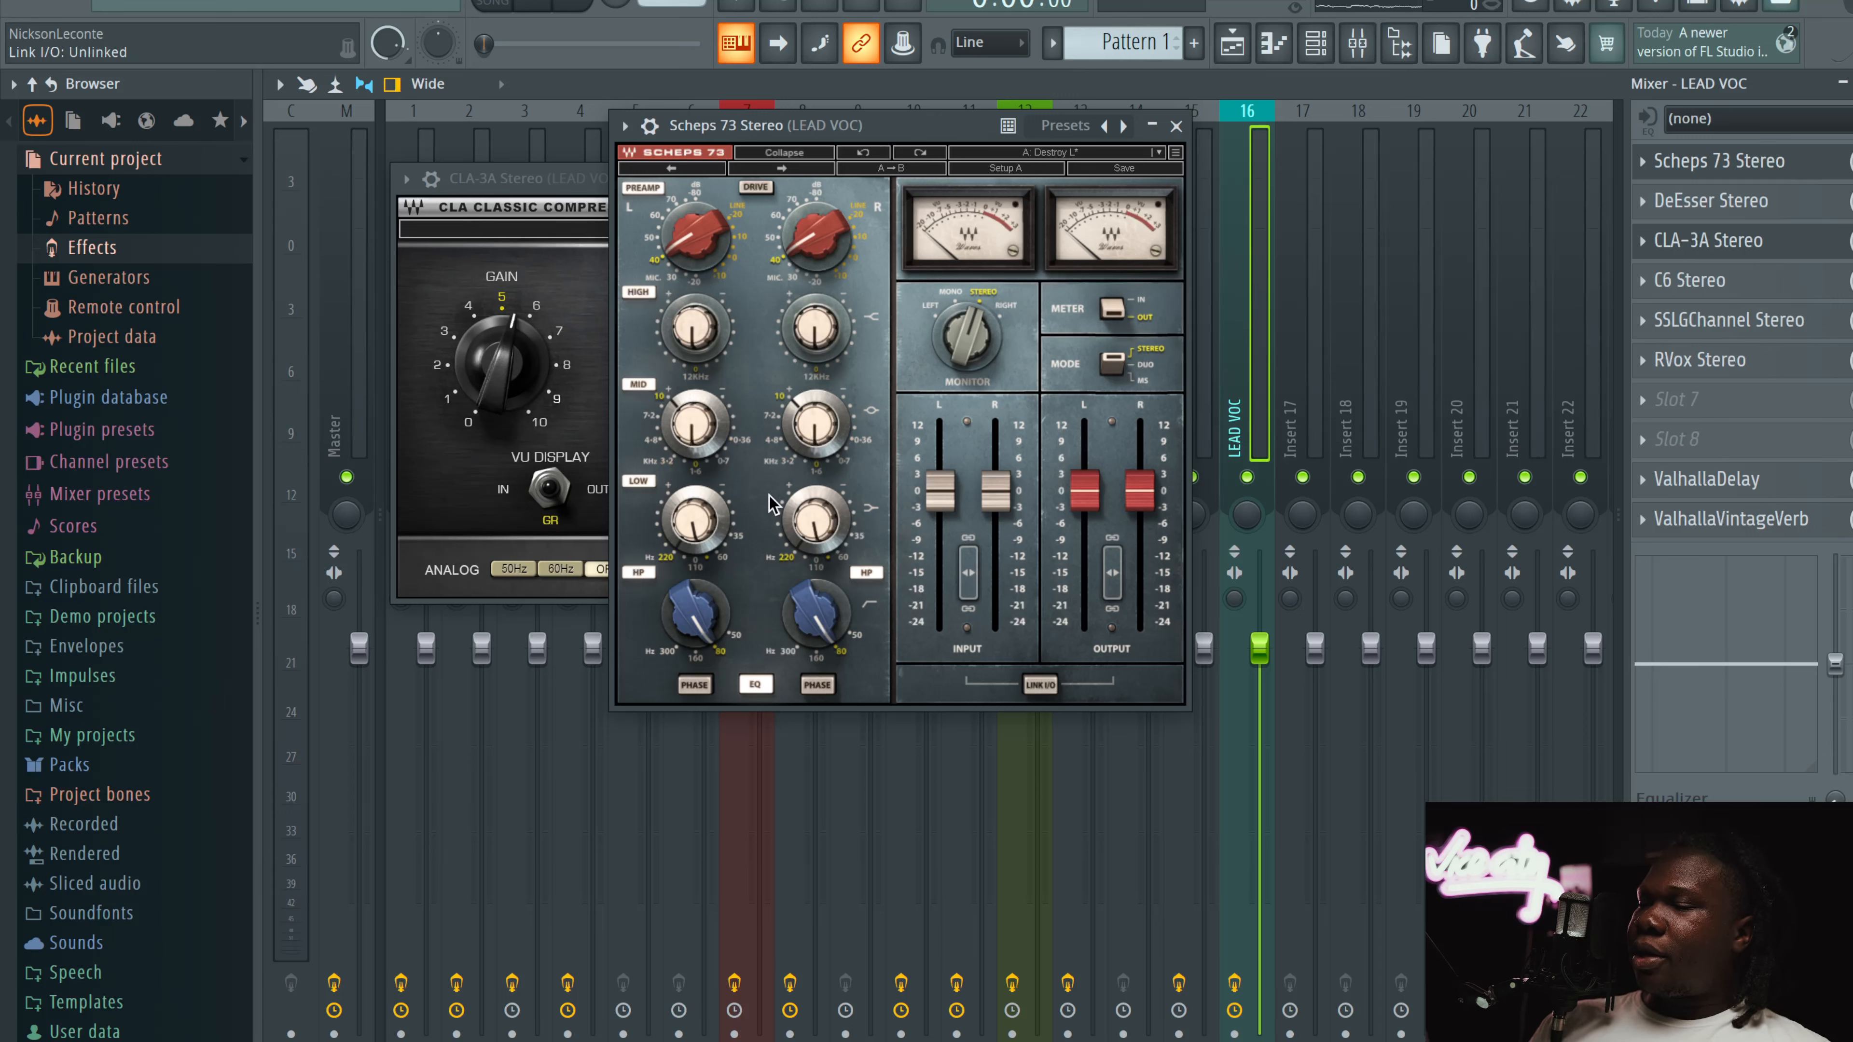
{"action": "left_click_drag", "start_coordinate": [676, 429], "coordinate": [675, 452]}
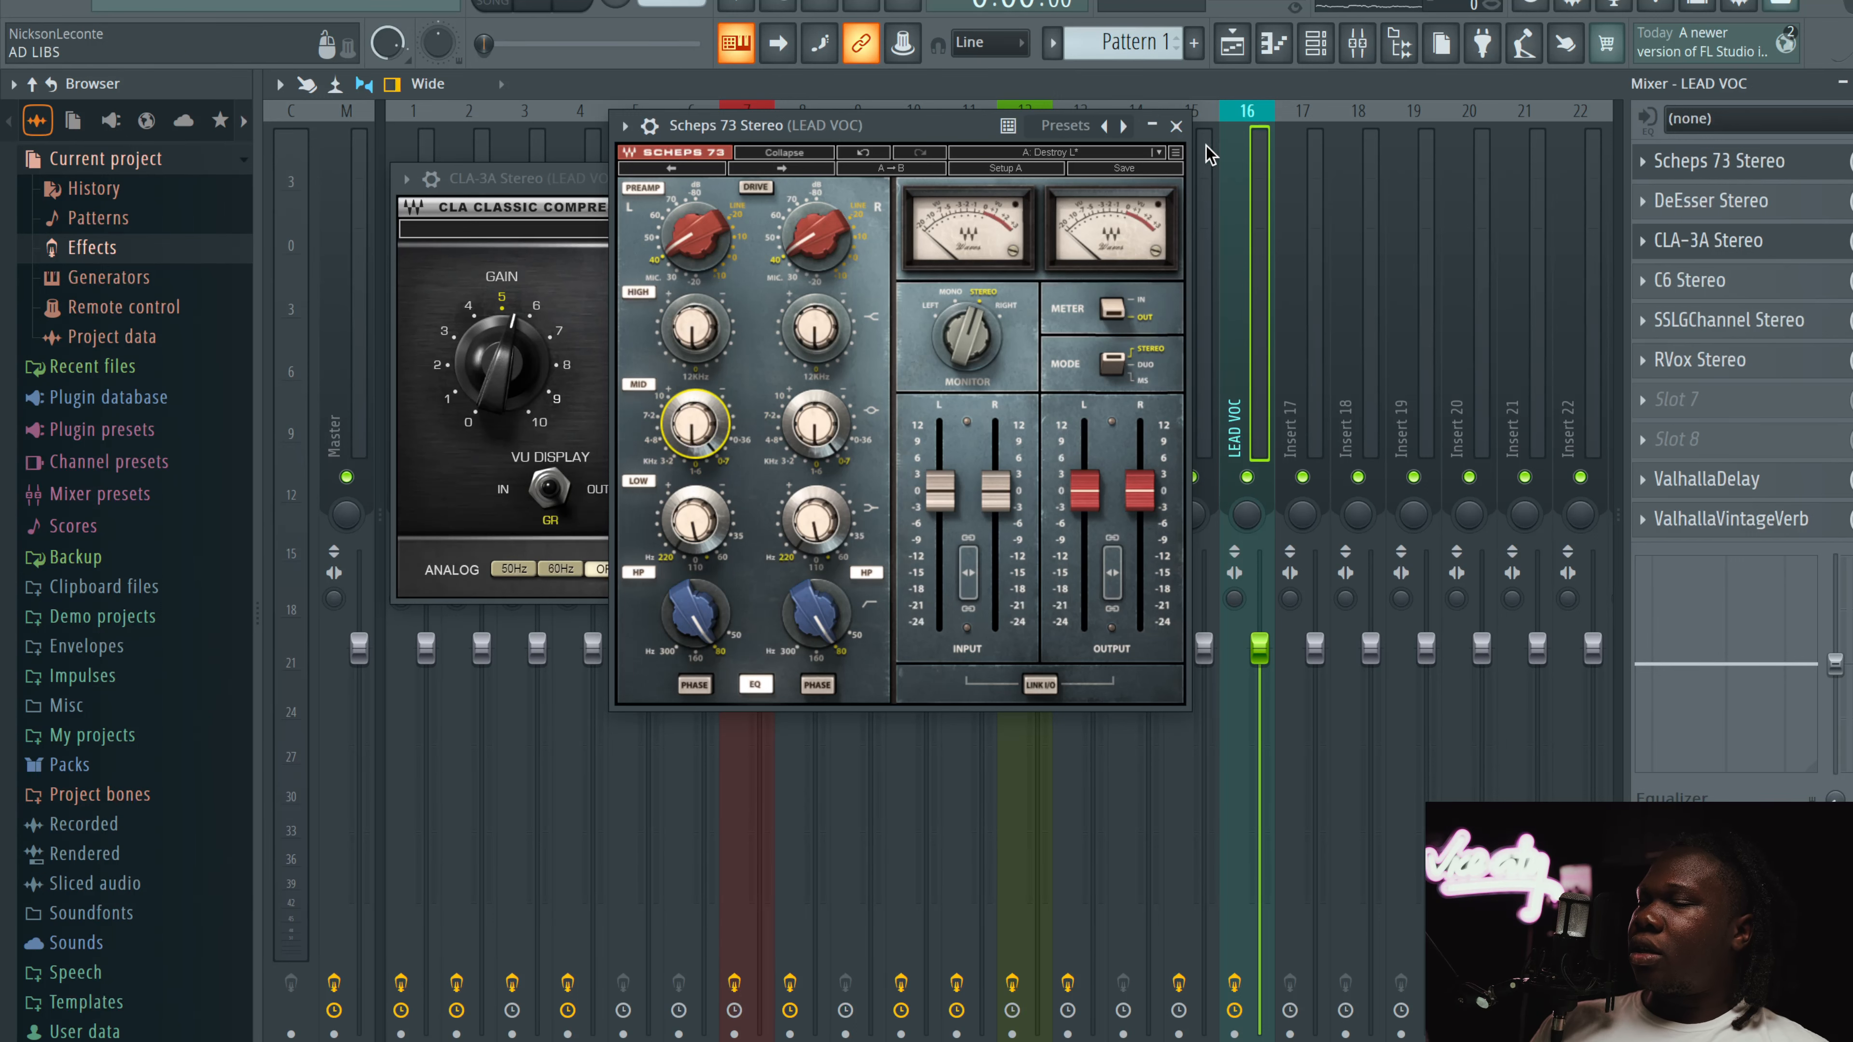
{"action": "left_click", "coordinate": [1176, 126]}
Step: Review C6 Stereo, CLA-3A Stereo and Scheps 73 Stereo on the LEAD VOC track, and close Scheps 73
{"action": "left_click", "coordinate": [1691, 281]}
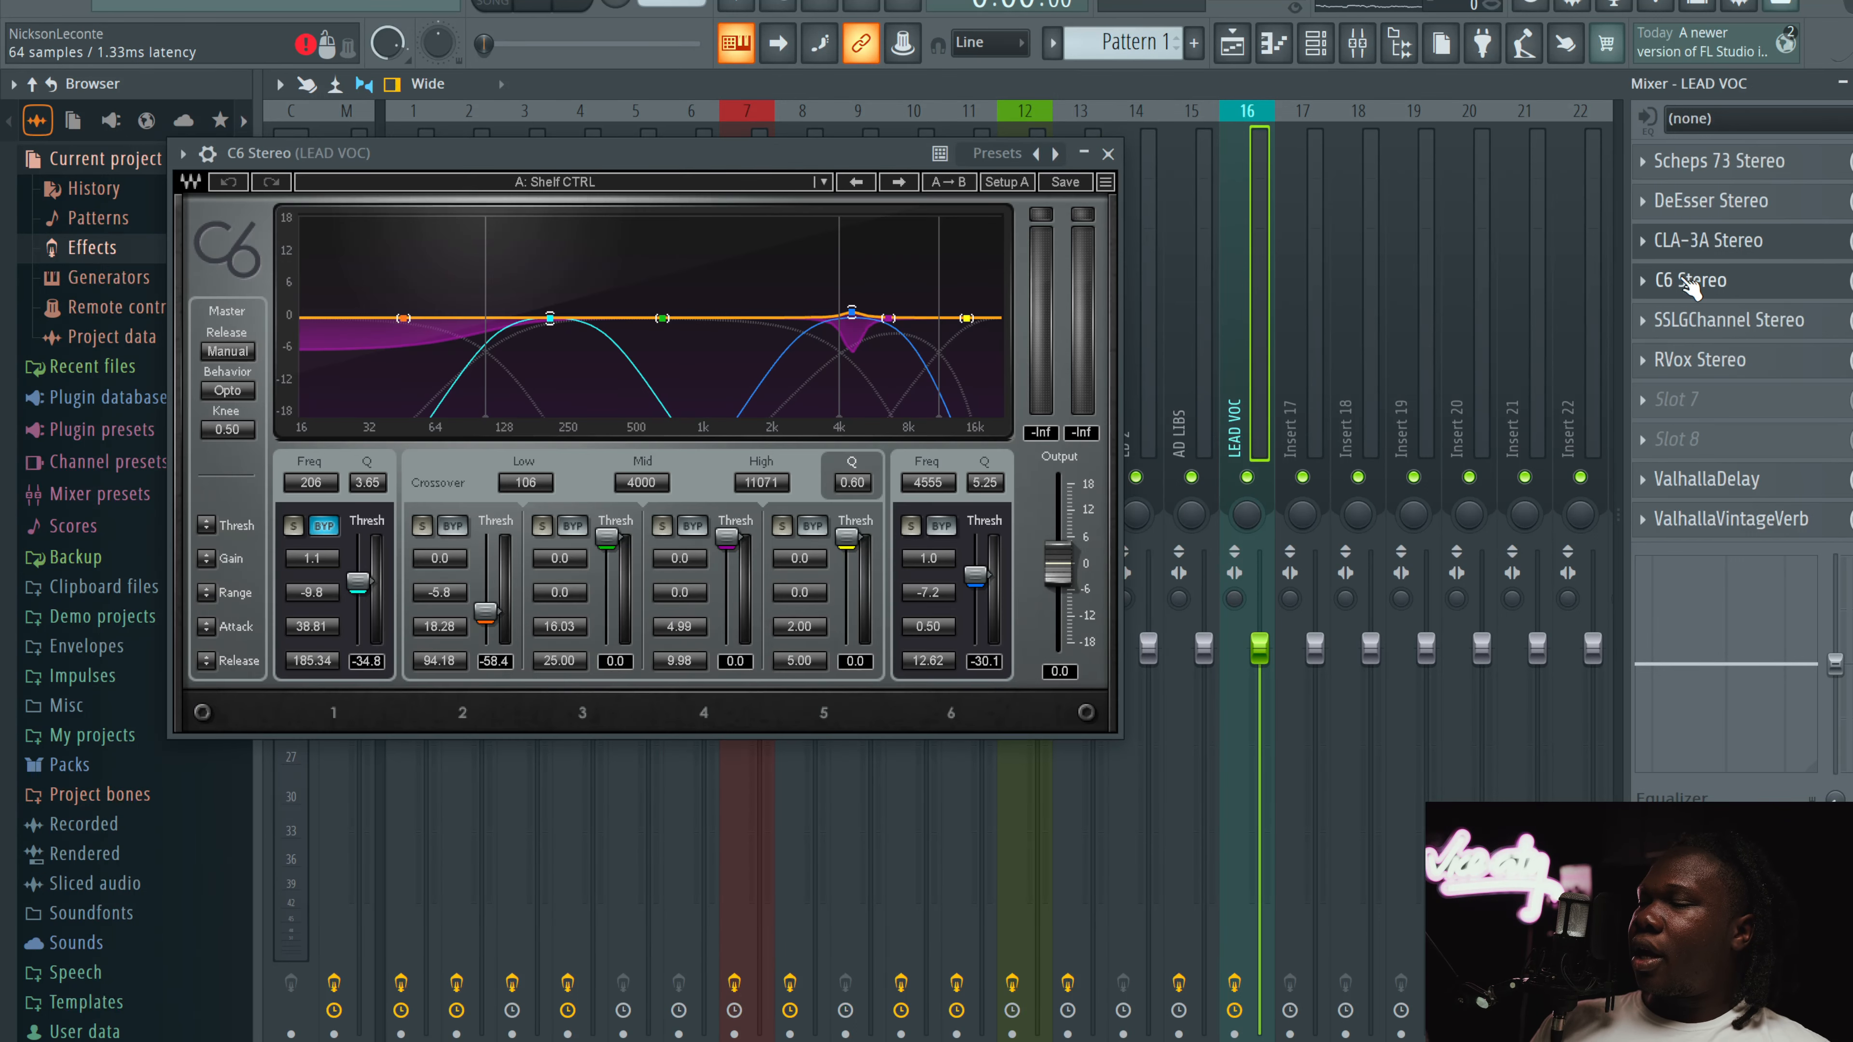
{"action": "left_click", "coordinate": [1708, 240]}
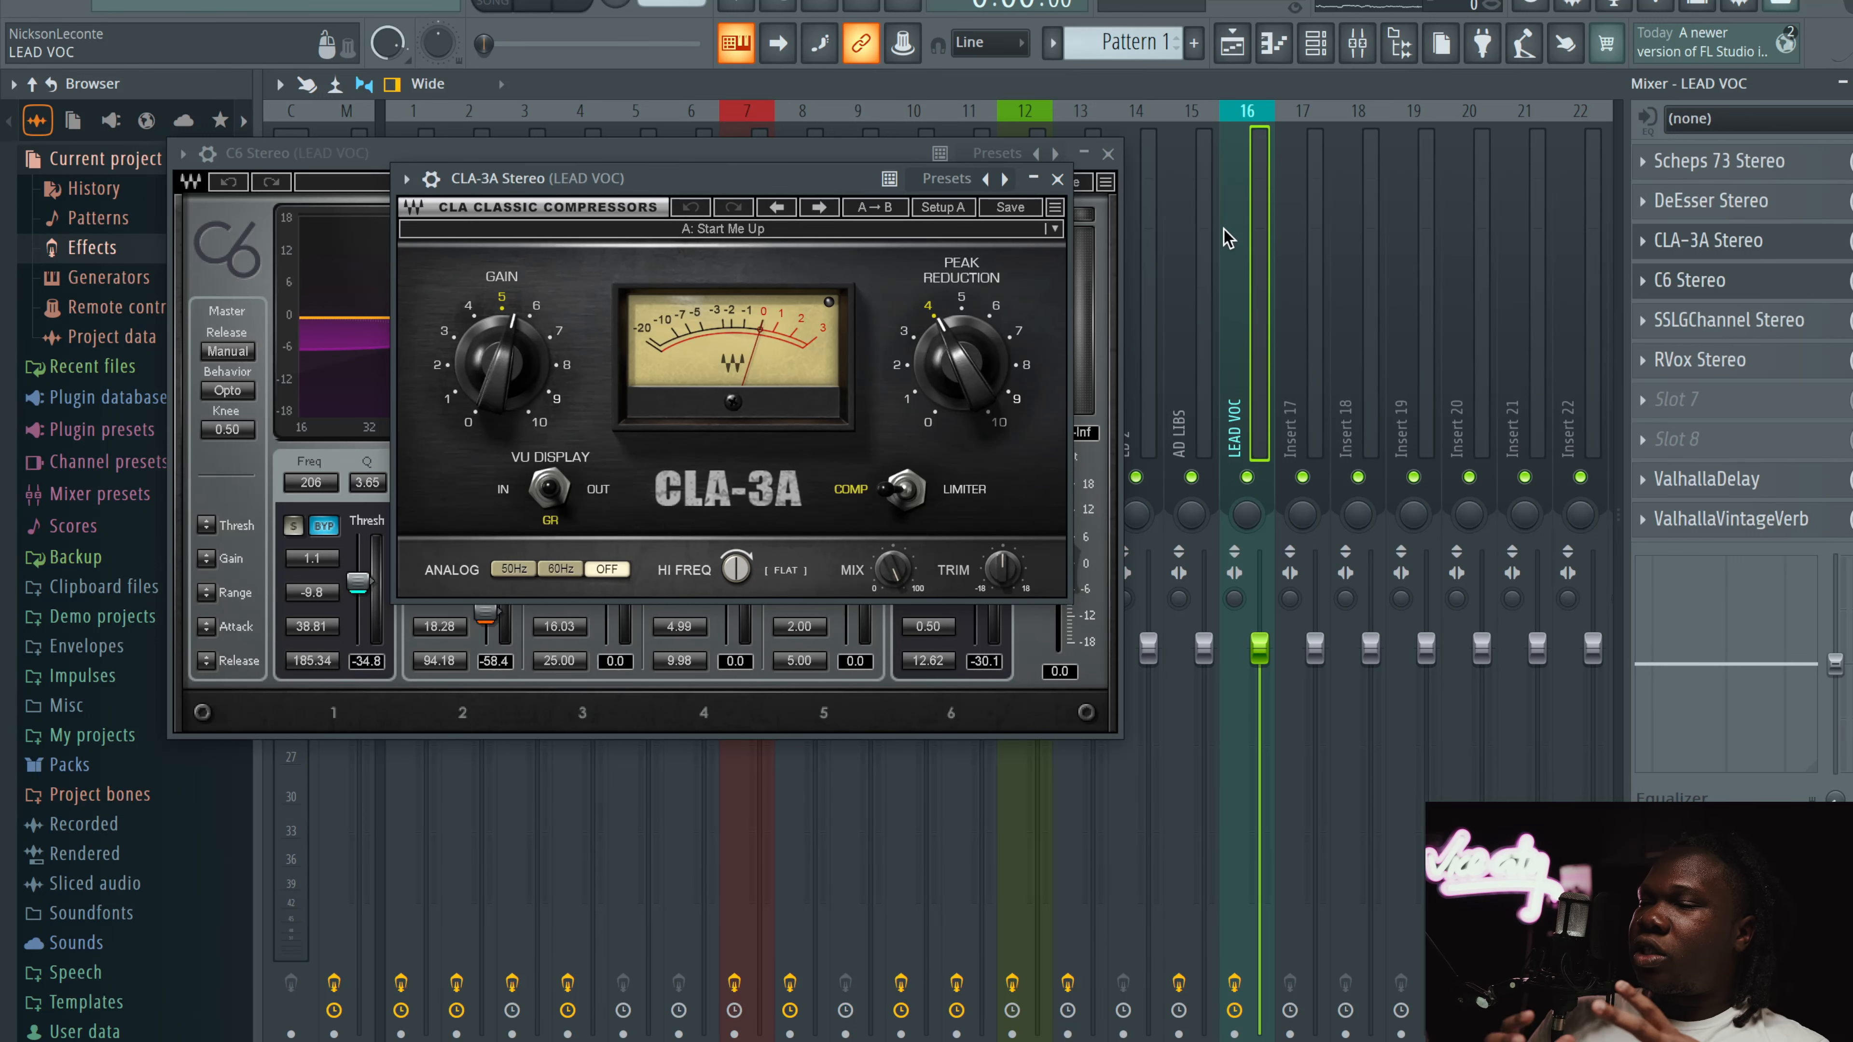
{"action": "left_click", "coordinate": [1716, 159]}
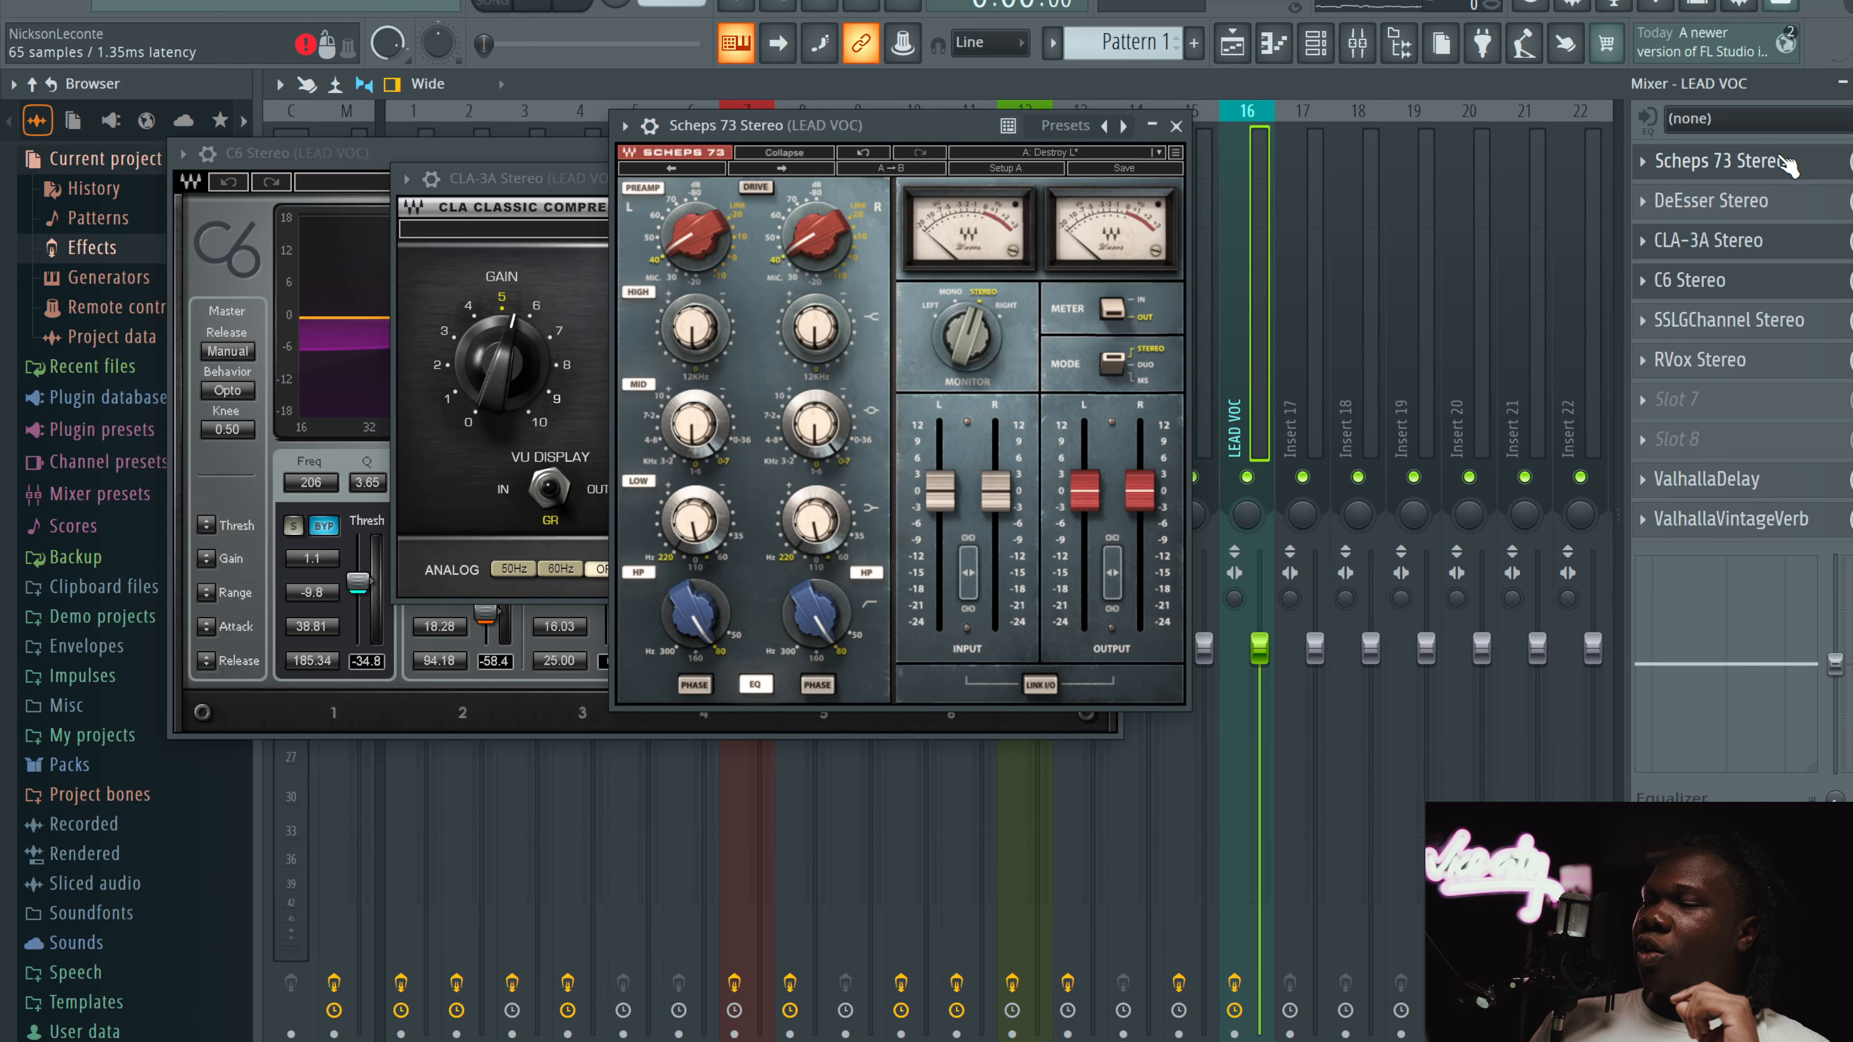
{"action": "left_click", "coordinate": [1175, 125]}
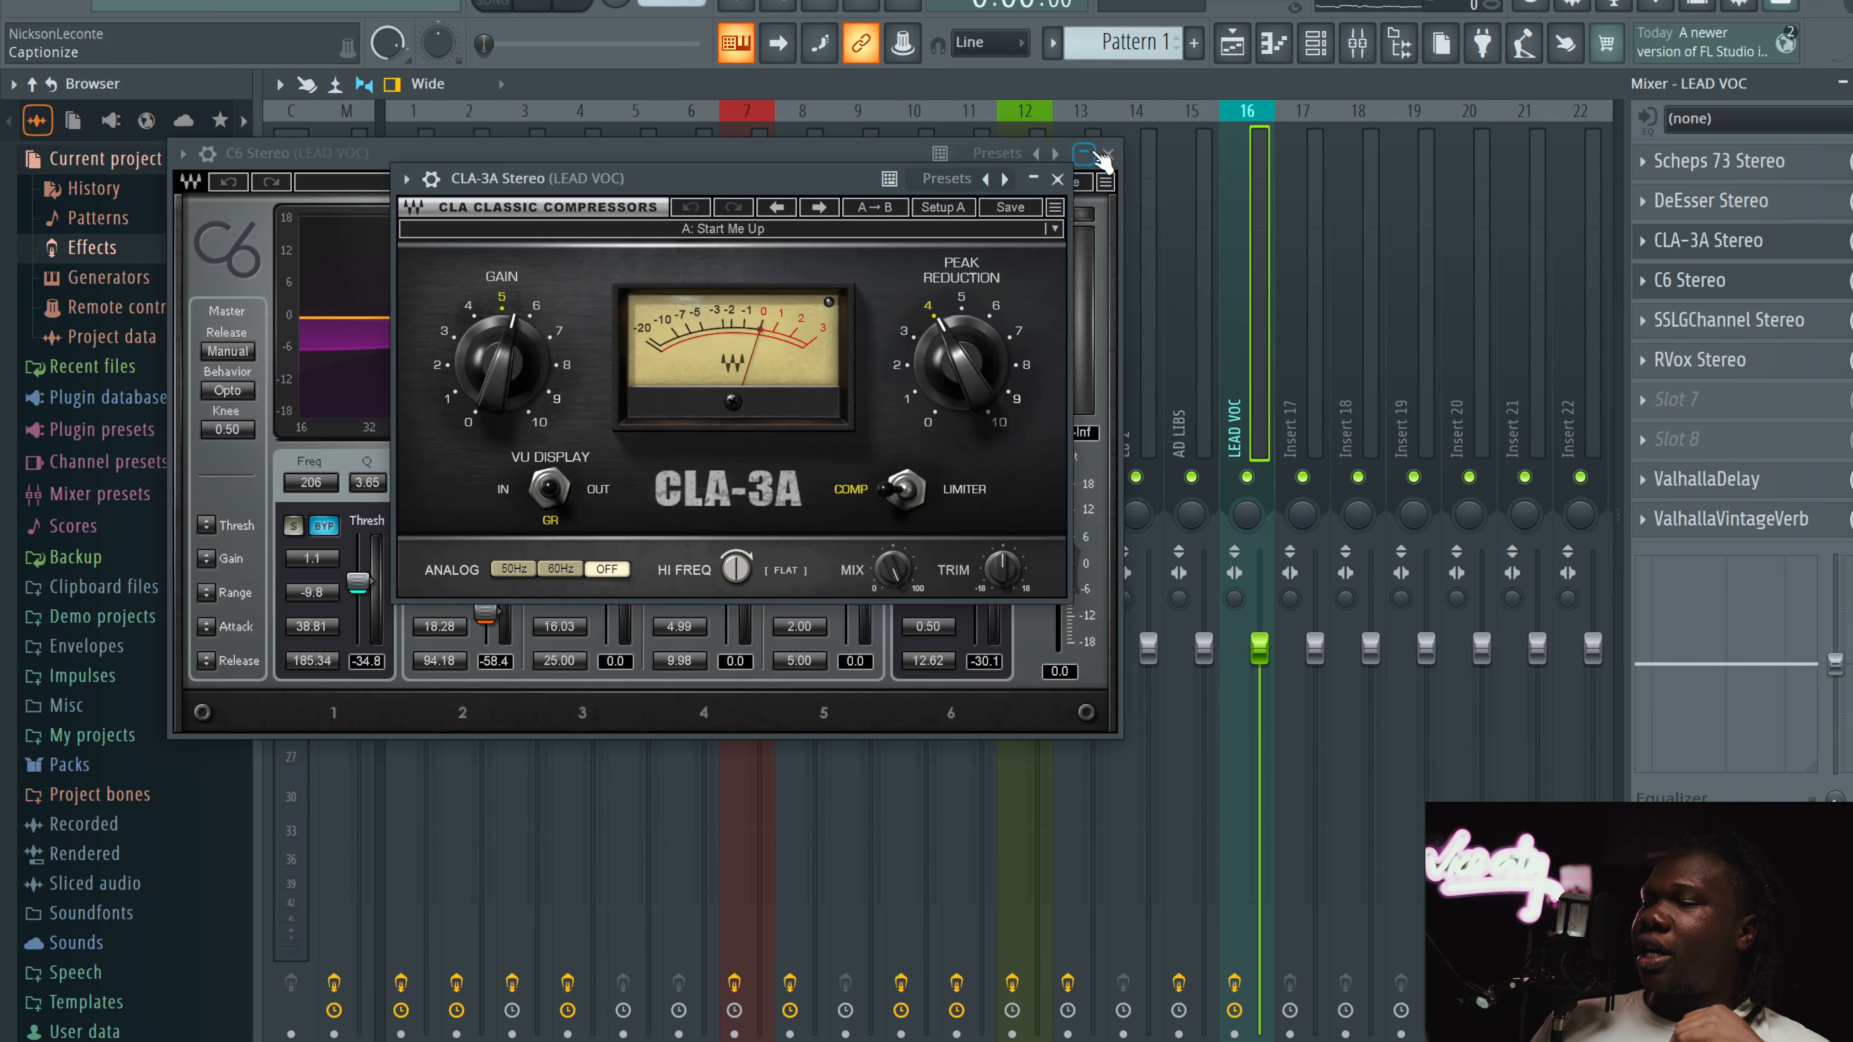
Step: Close CLA-3A Stereo and switch the bypass of band 1 in C6 Stereo off and back on
{"action": "left_click", "coordinate": [1058, 180]}
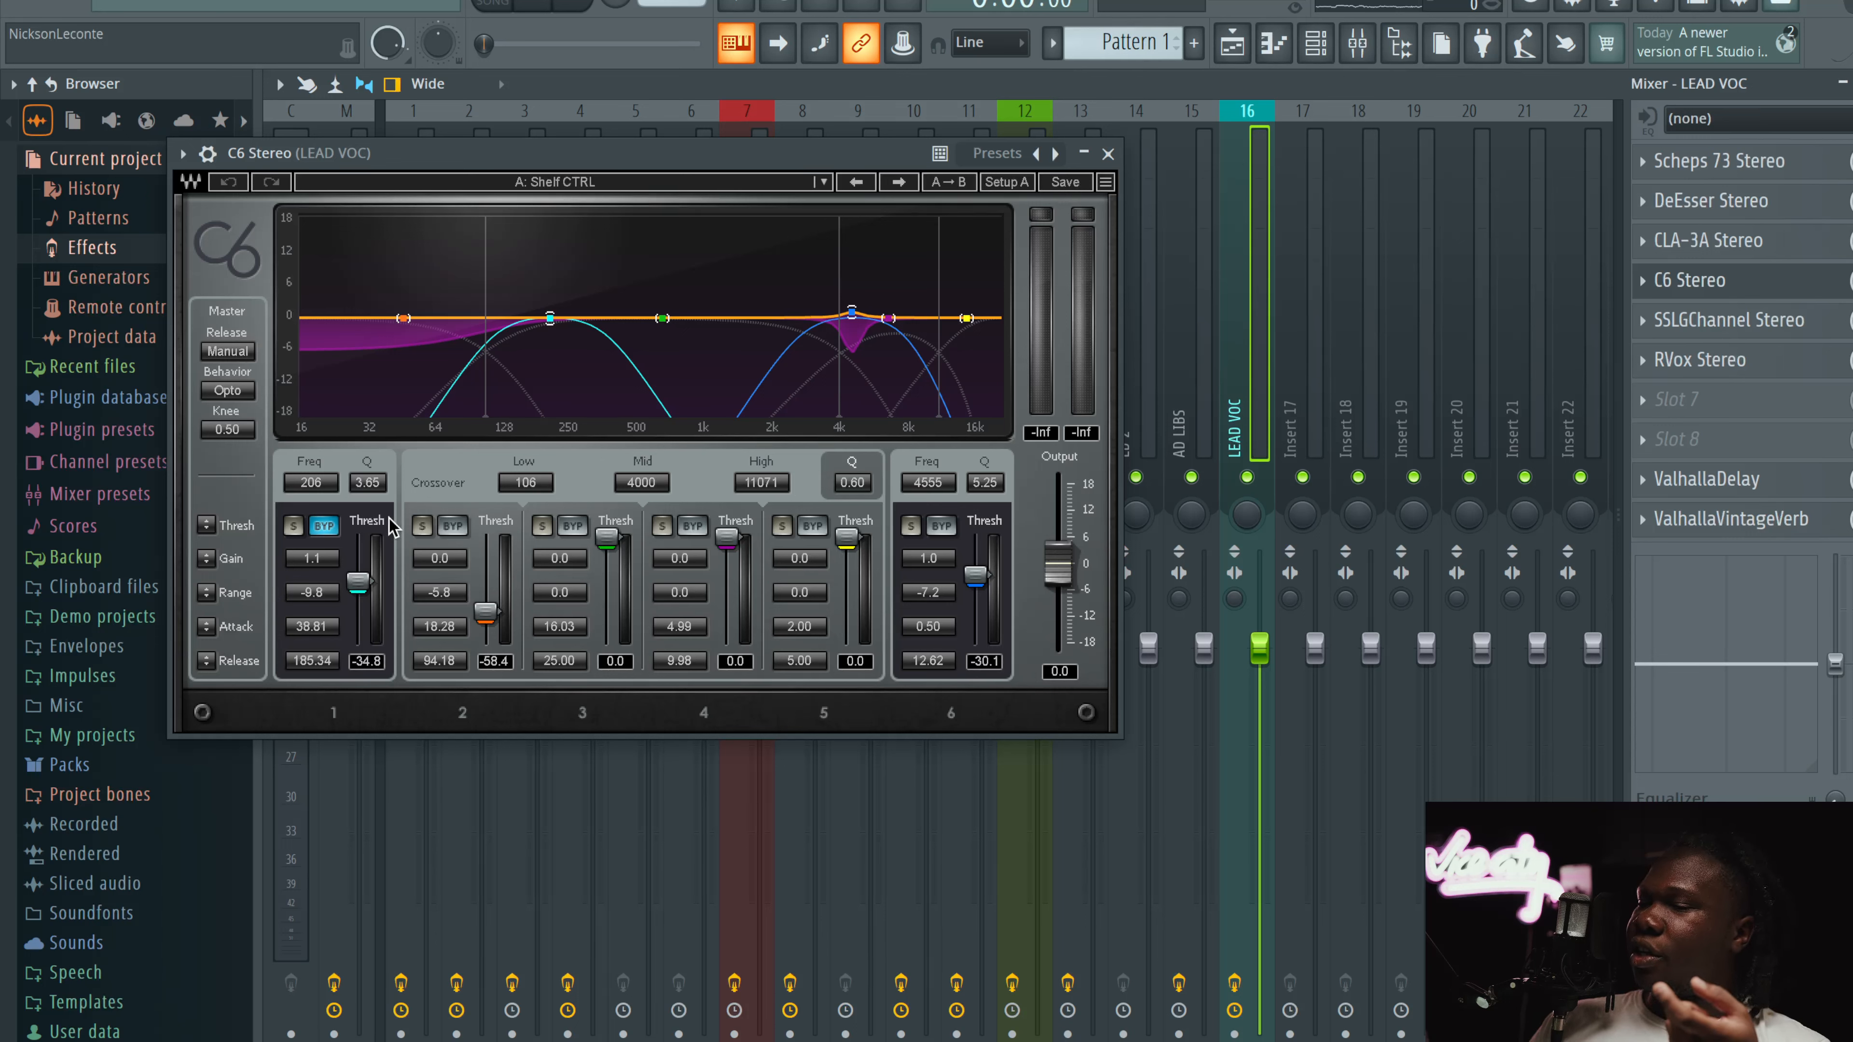
{"action": "left_click", "coordinate": [323, 527]}
{"action": "left_click", "coordinate": [324, 526]}
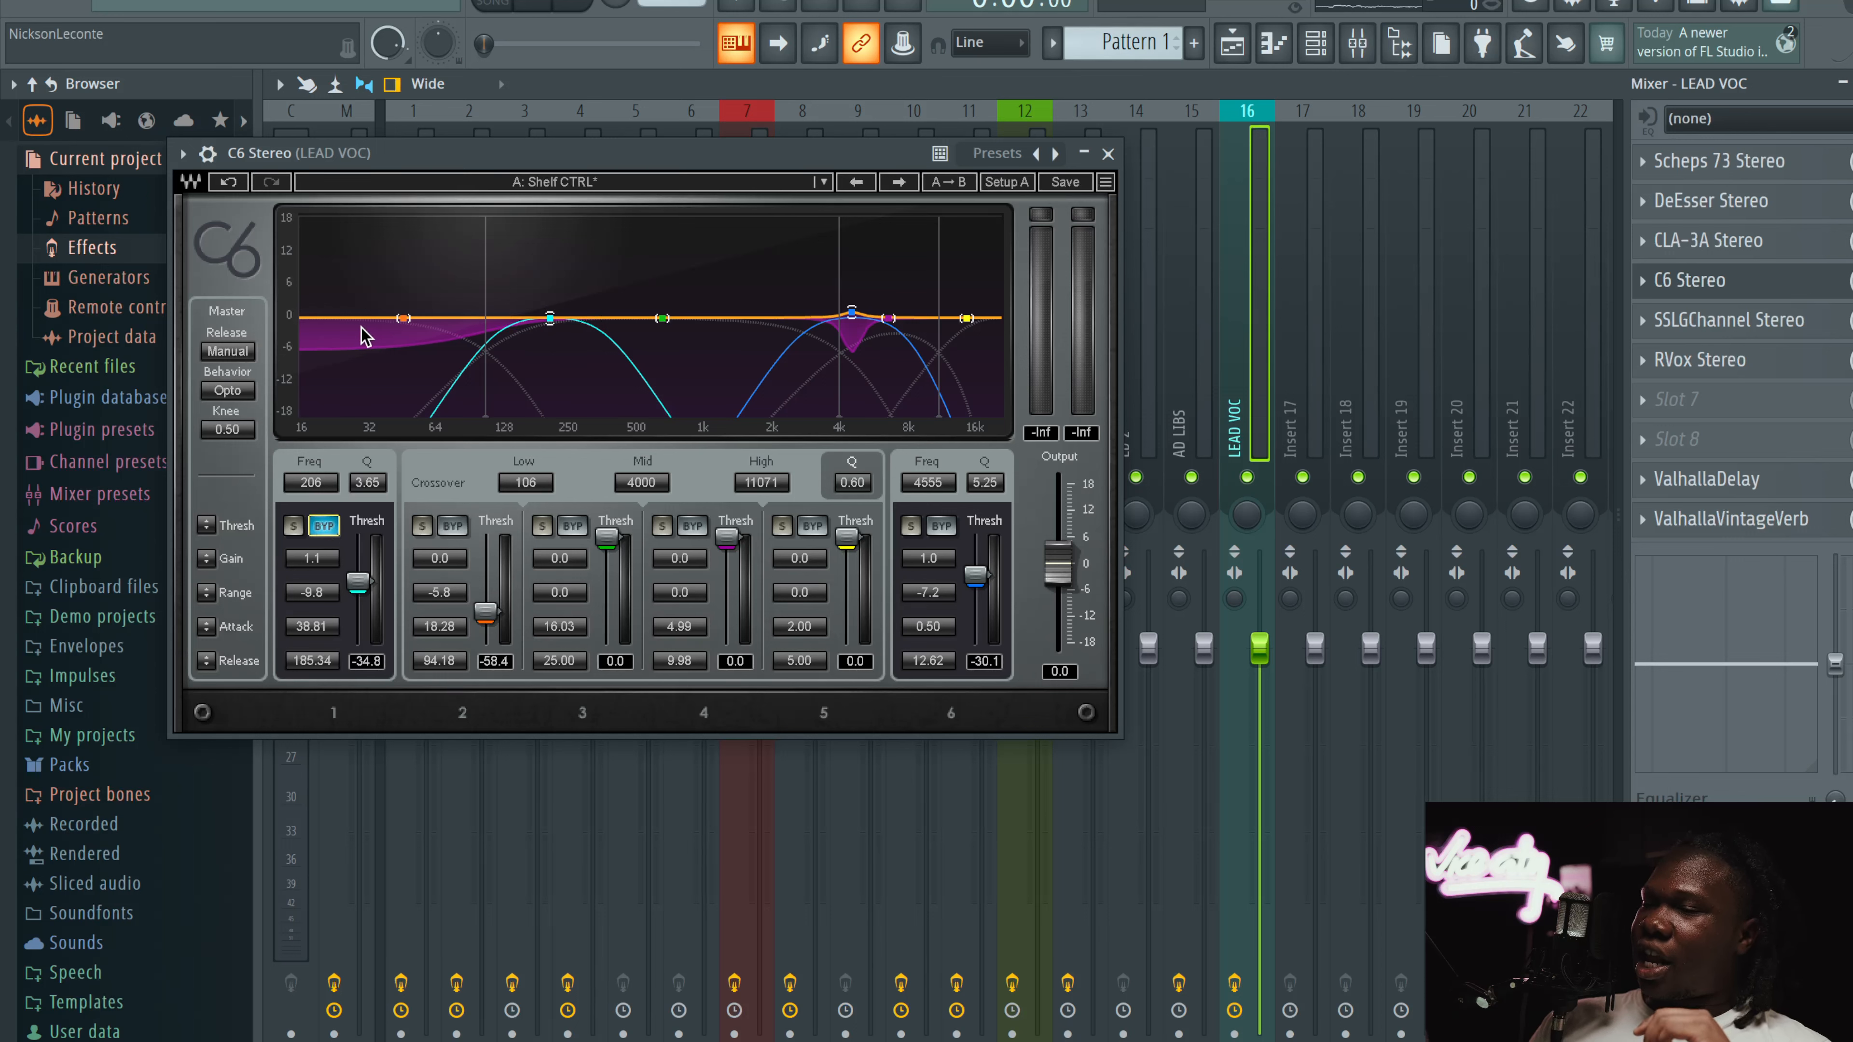
Step: Look at CLA-3A Stereo once more, close it, and open SSLGChannel Stereo on the LEAD VOC track
{"action": "left_click", "coordinate": [1700, 241]}
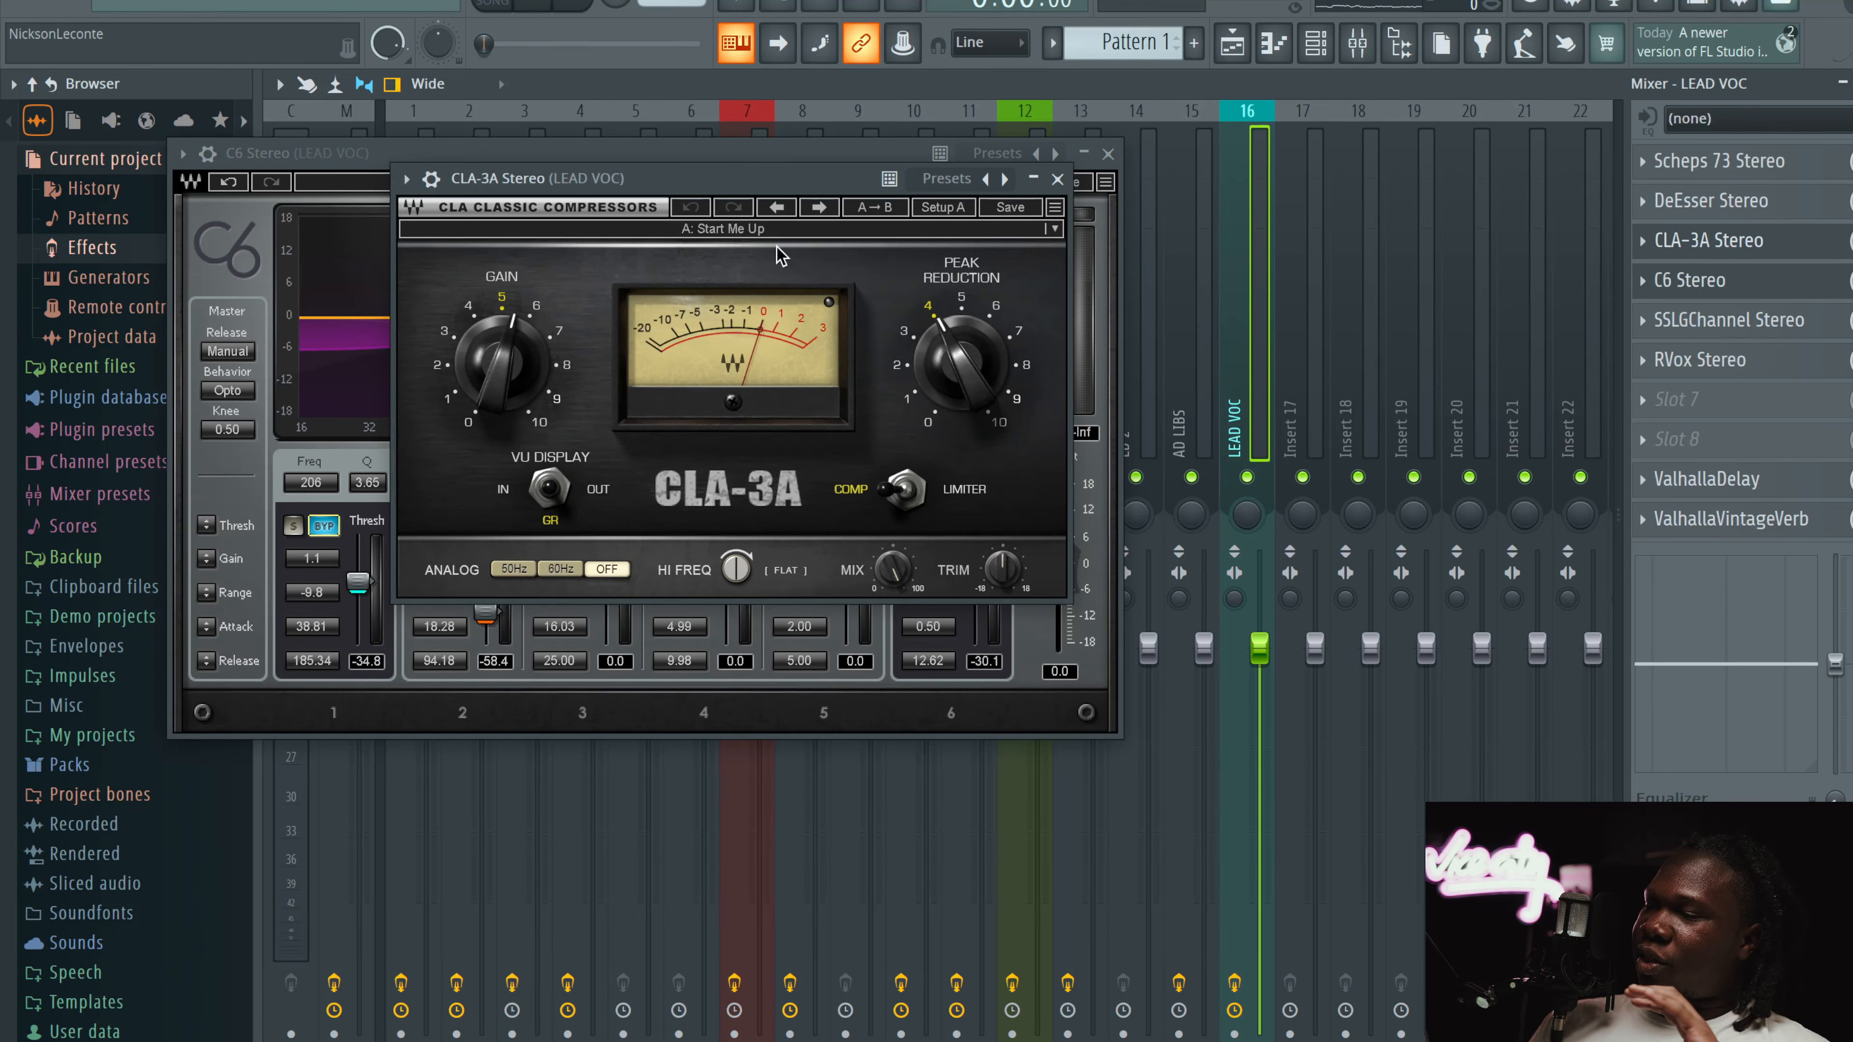
{"action": "left_click", "coordinate": [1057, 179]}
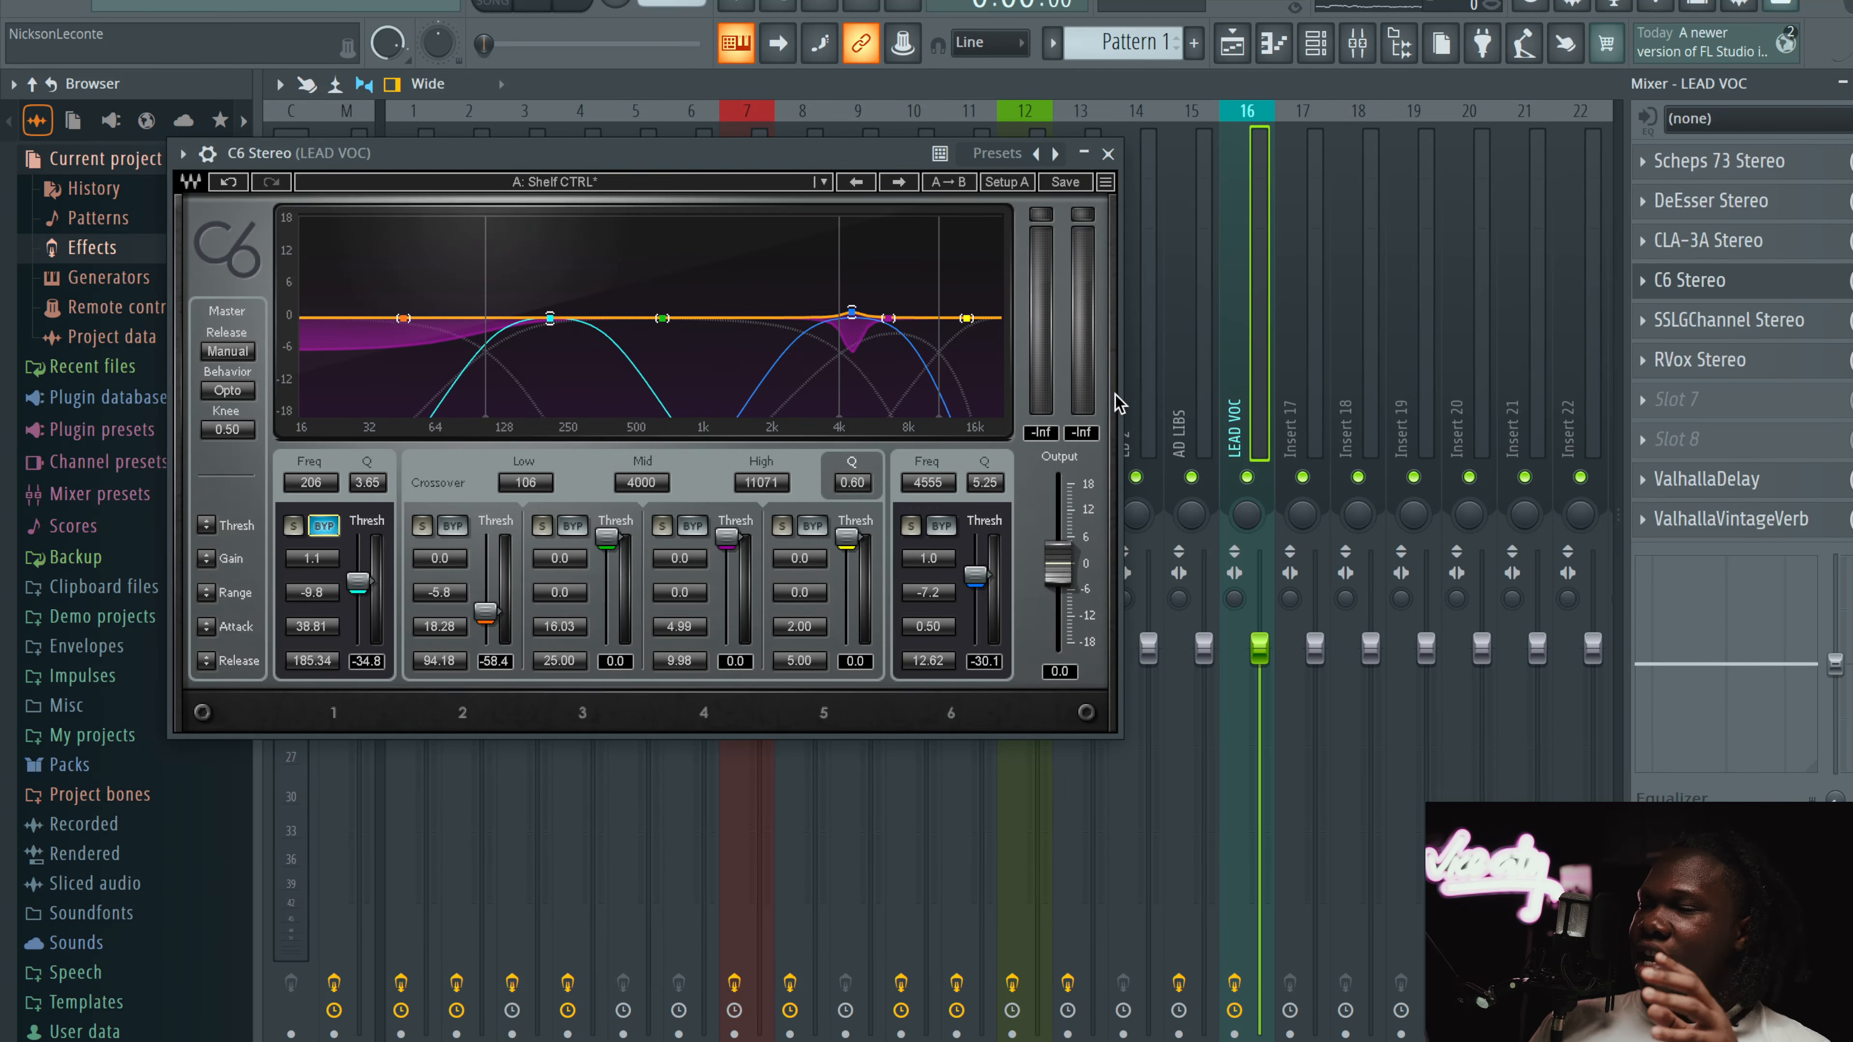
{"action": "left_click", "coordinate": [1719, 325]}
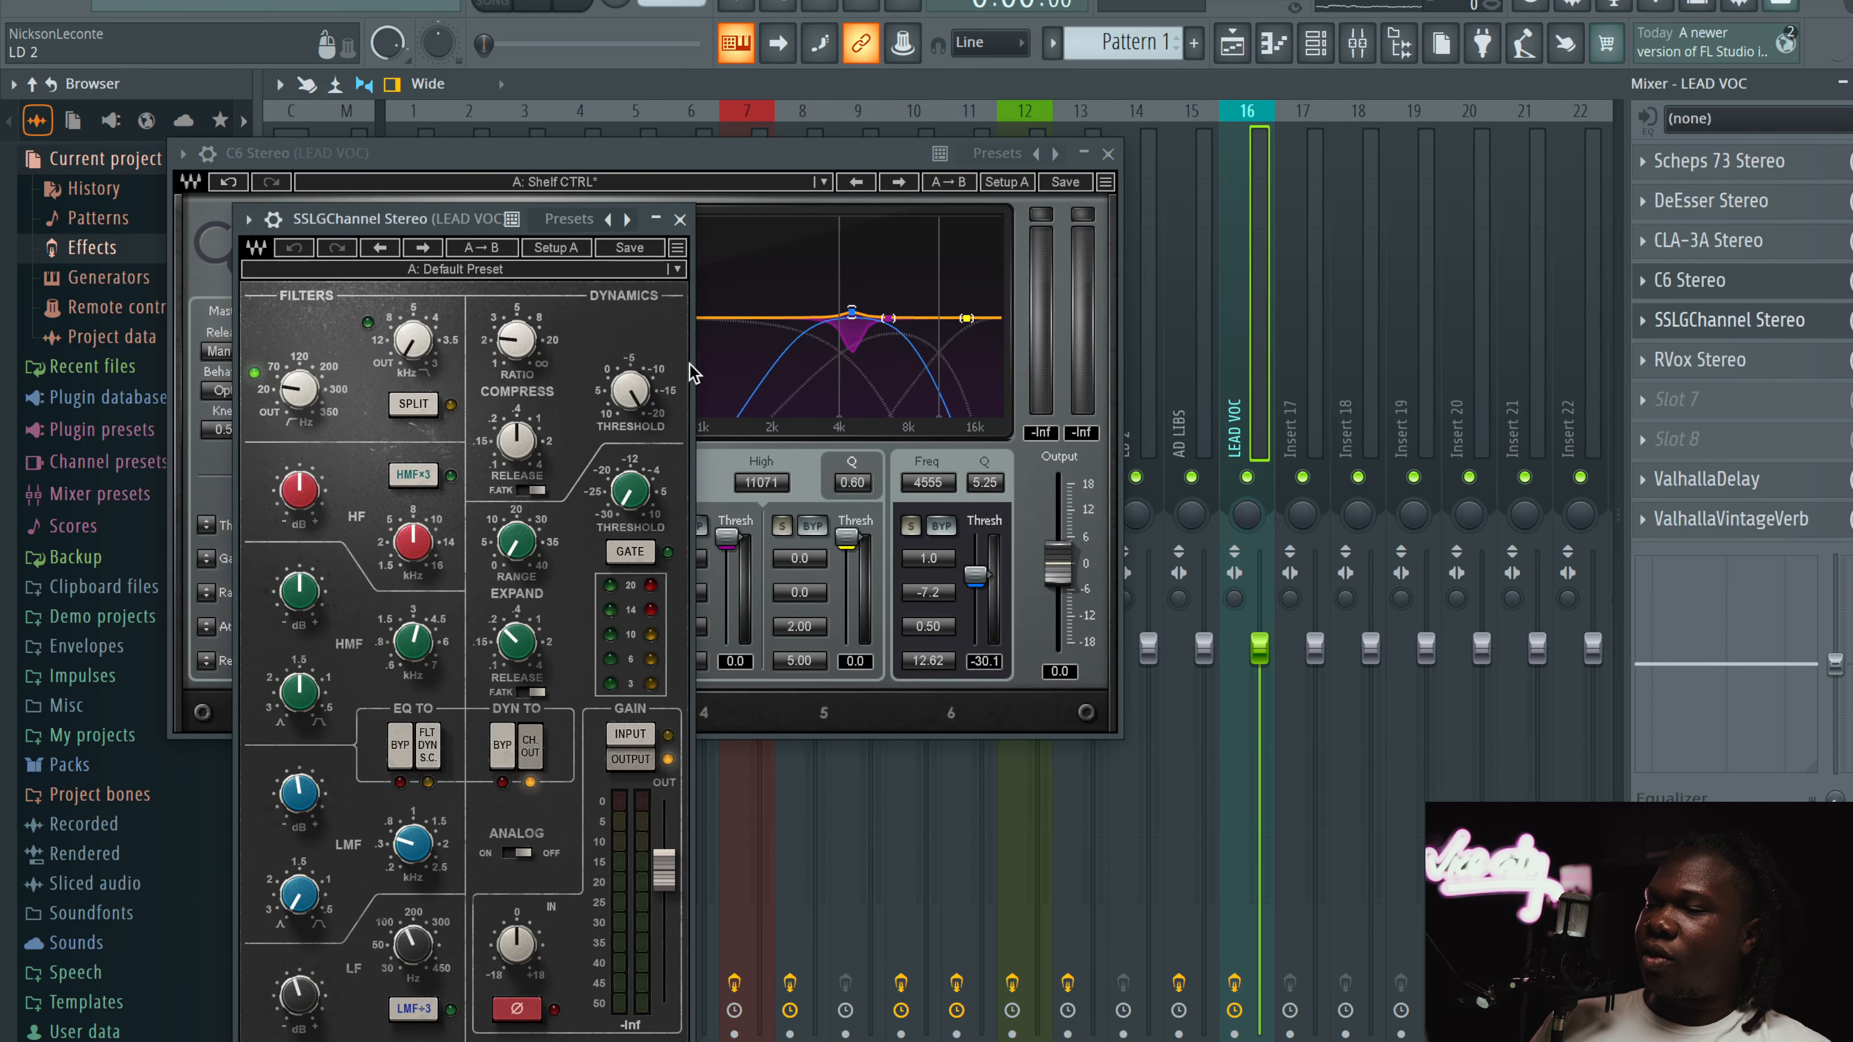
Step: Review SSLGChannel Stereo and RVox Stereo on the LEAD VOC track, and close them along with C6 Stereo
{"action": "left_click_drag", "start_coordinate": [430, 225], "coordinate": [474, 139]}
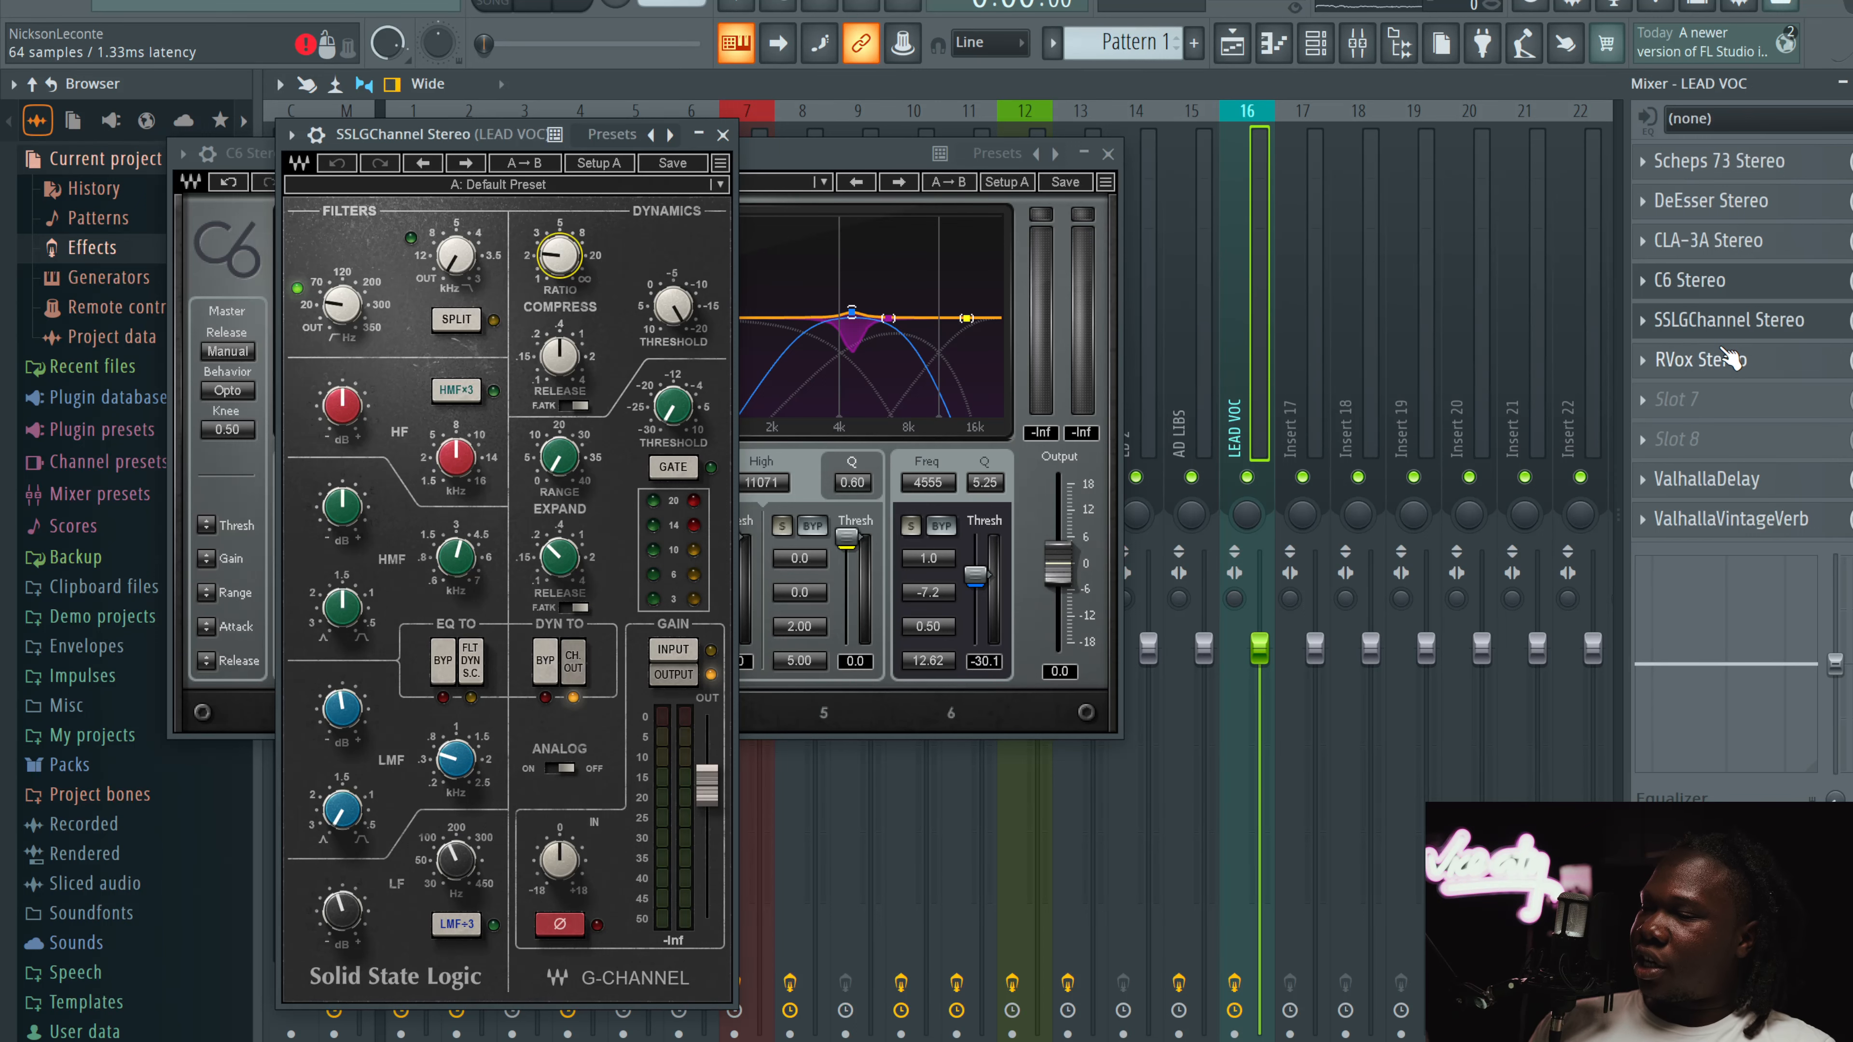
{"action": "left_click", "coordinate": [1733, 359]}
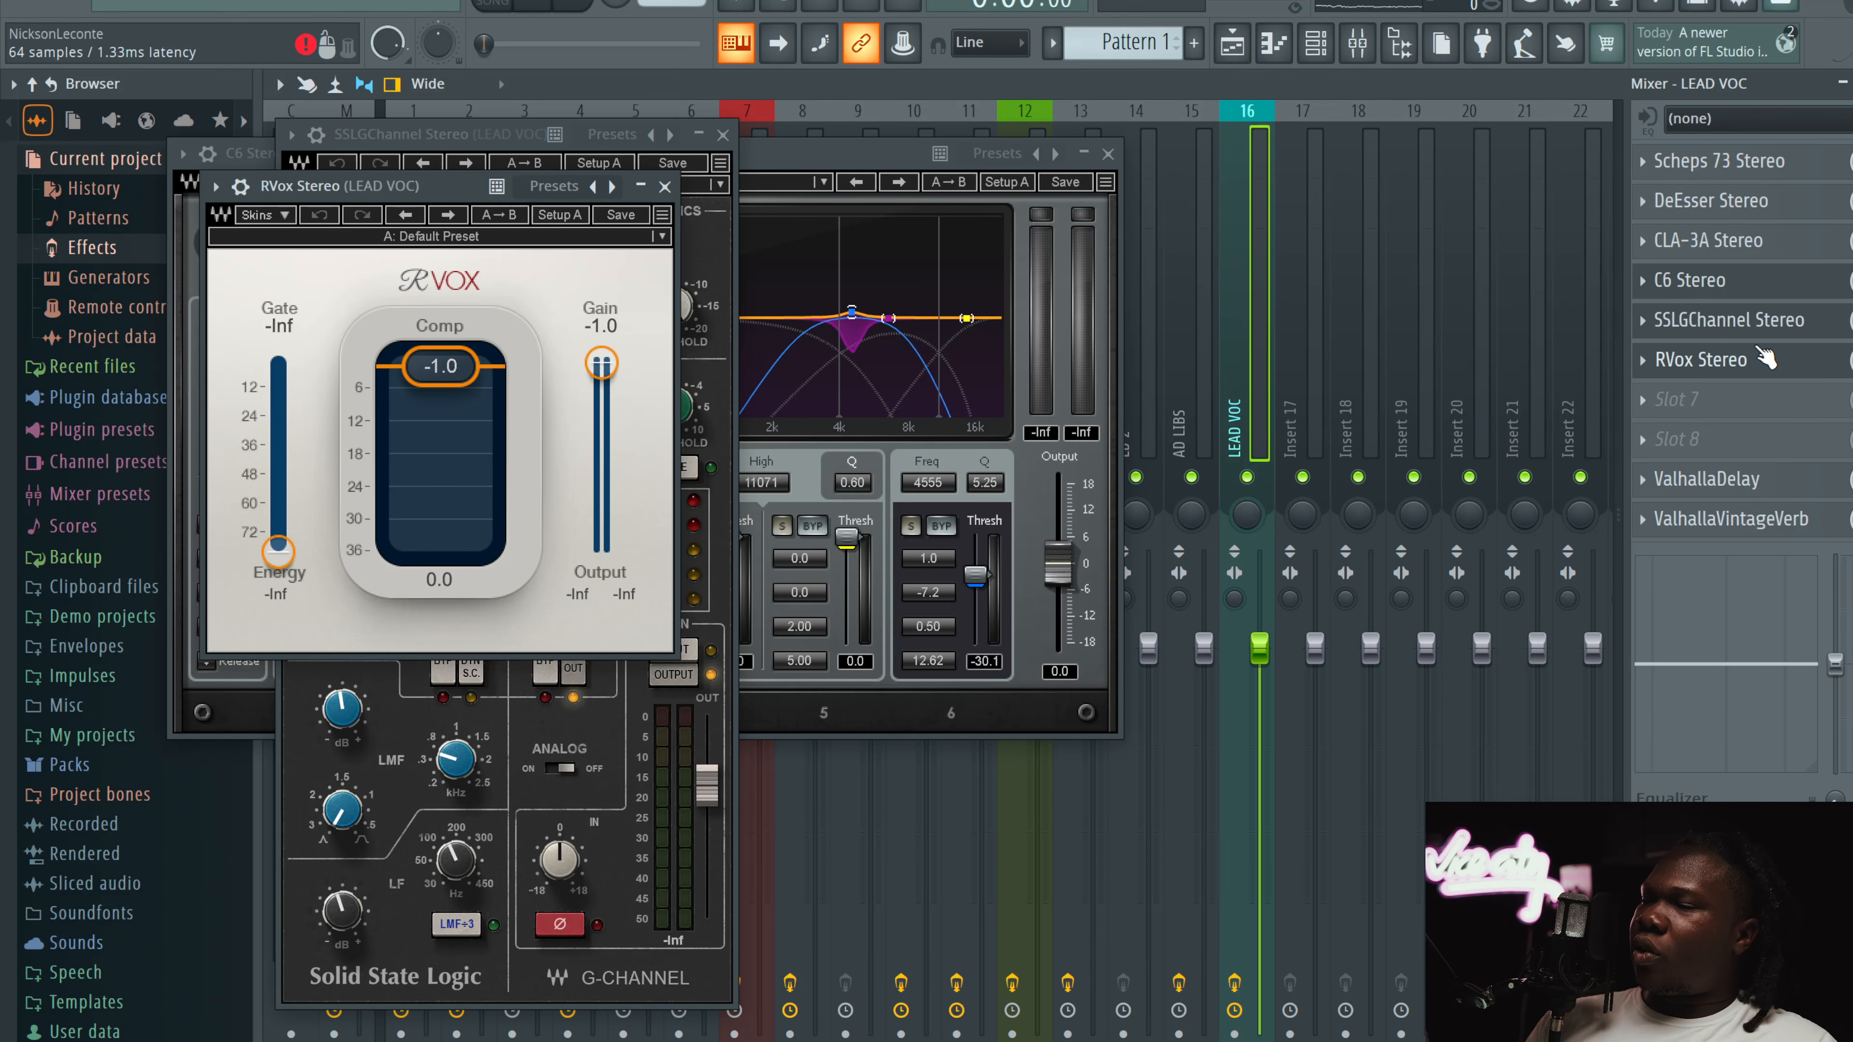
{"action": "left_click", "coordinate": [1729, 320]}
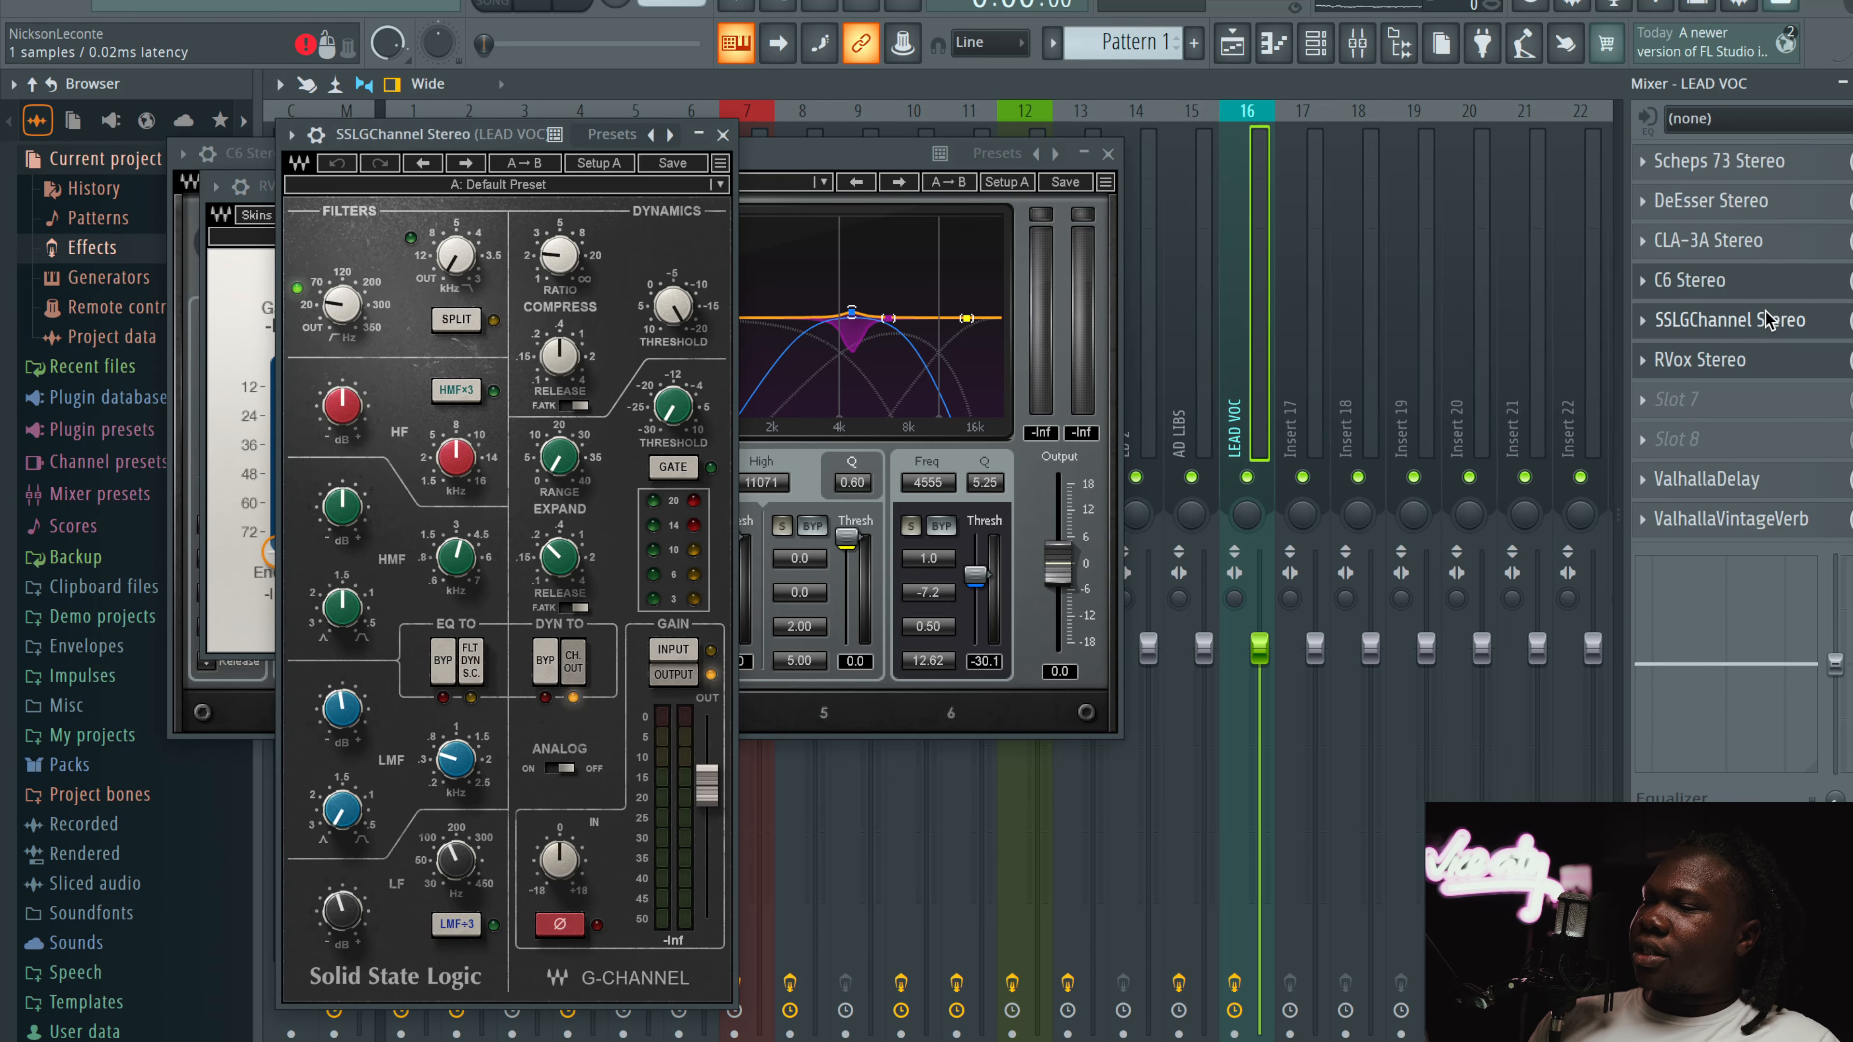
{"action": "left_click", "coordinate": [724, 135]}
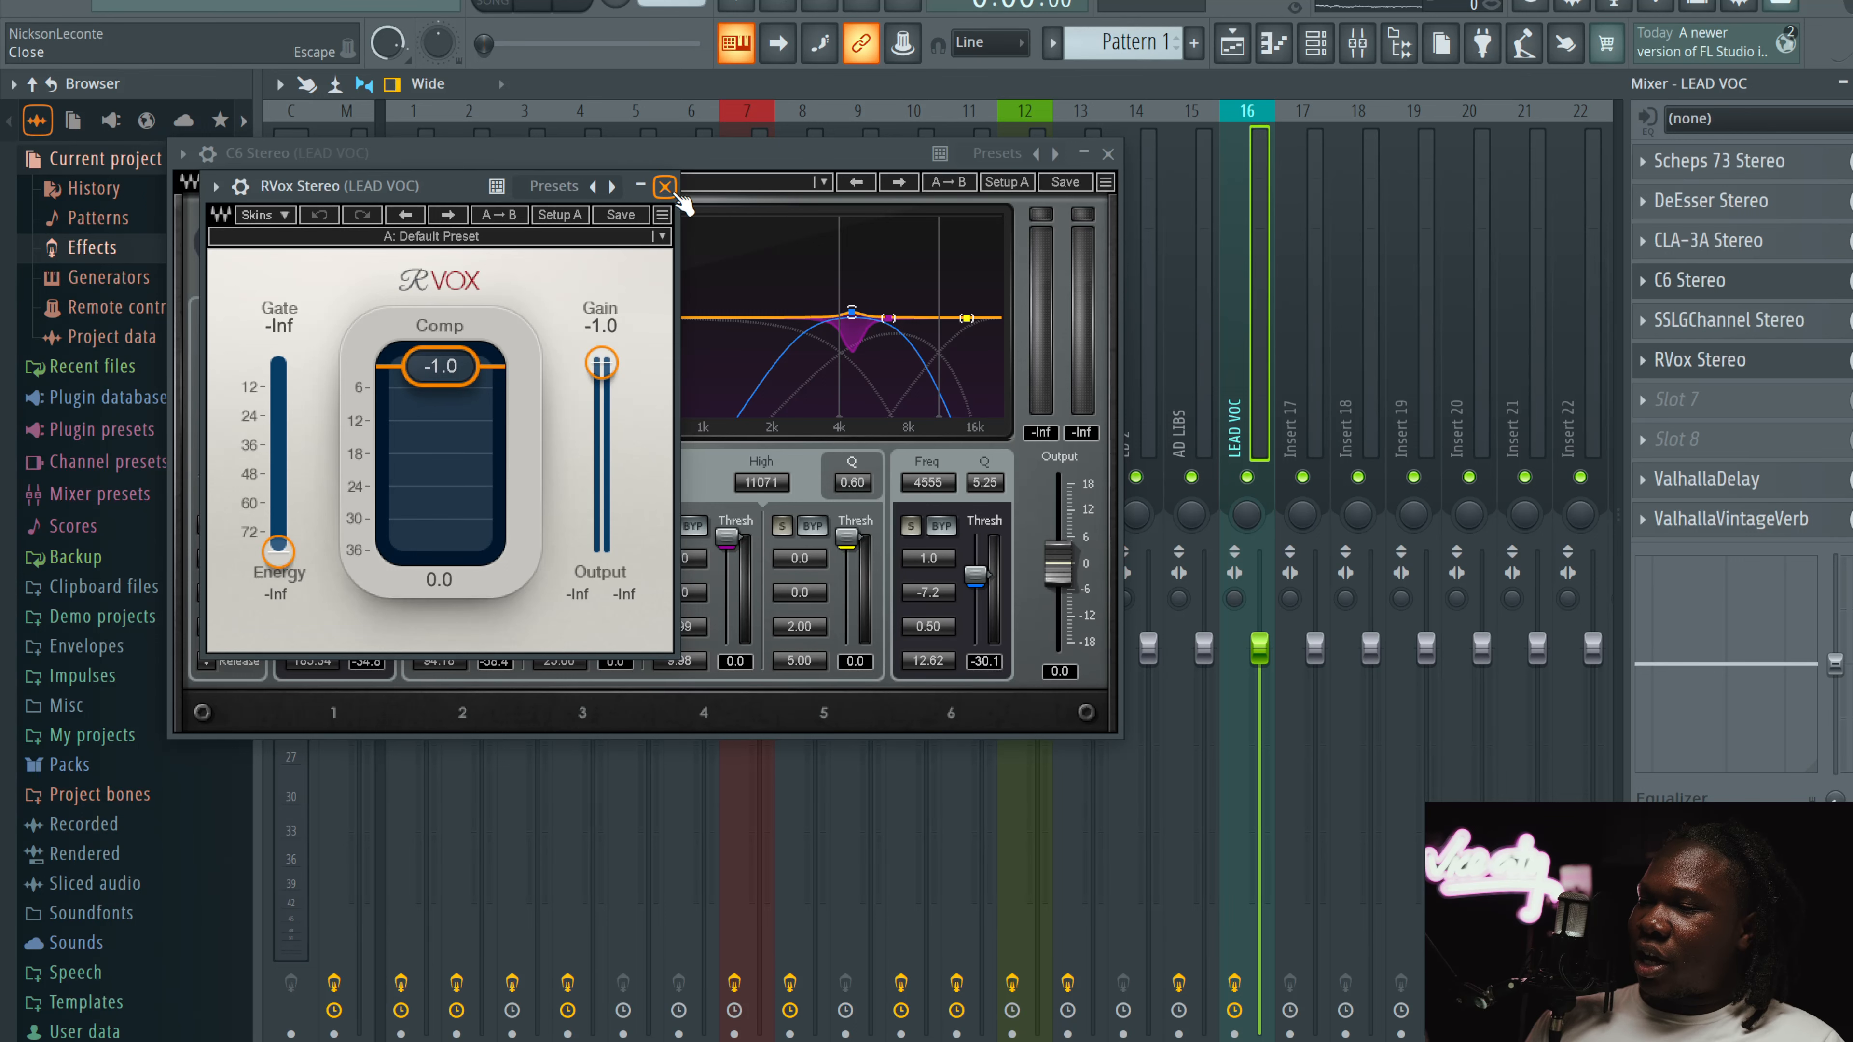
{"action": "left_click", "coordinate": [660, 184]}
{"action": "left_click", "coordinate": [1107, 153]}
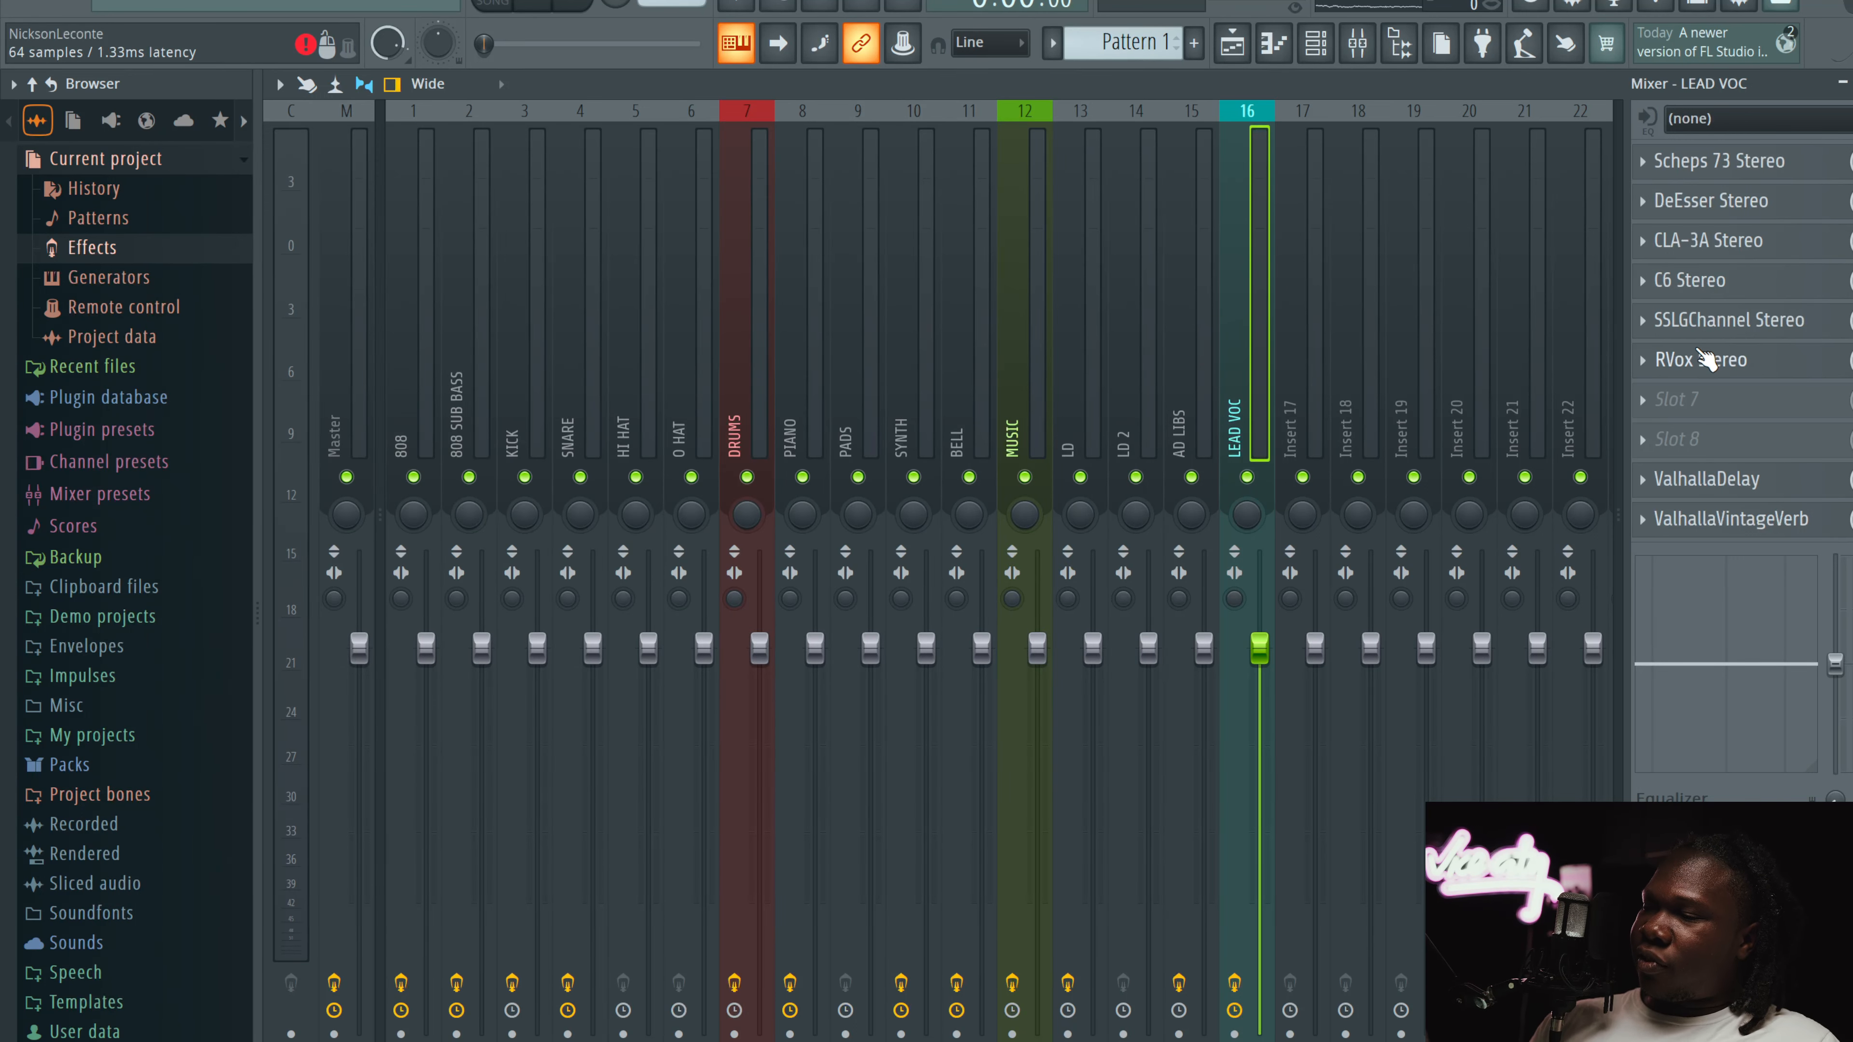
Step: Look at RVox Stereo again, inspect ValhallaDelay and its mode list with Digital kept, and open ValhallaVintageVerb on the LEAD VOC track
{"action": "left_click", "coordinate": [1736, 360]}
{"action": "left_click", "coordinate": [1707, 479]}
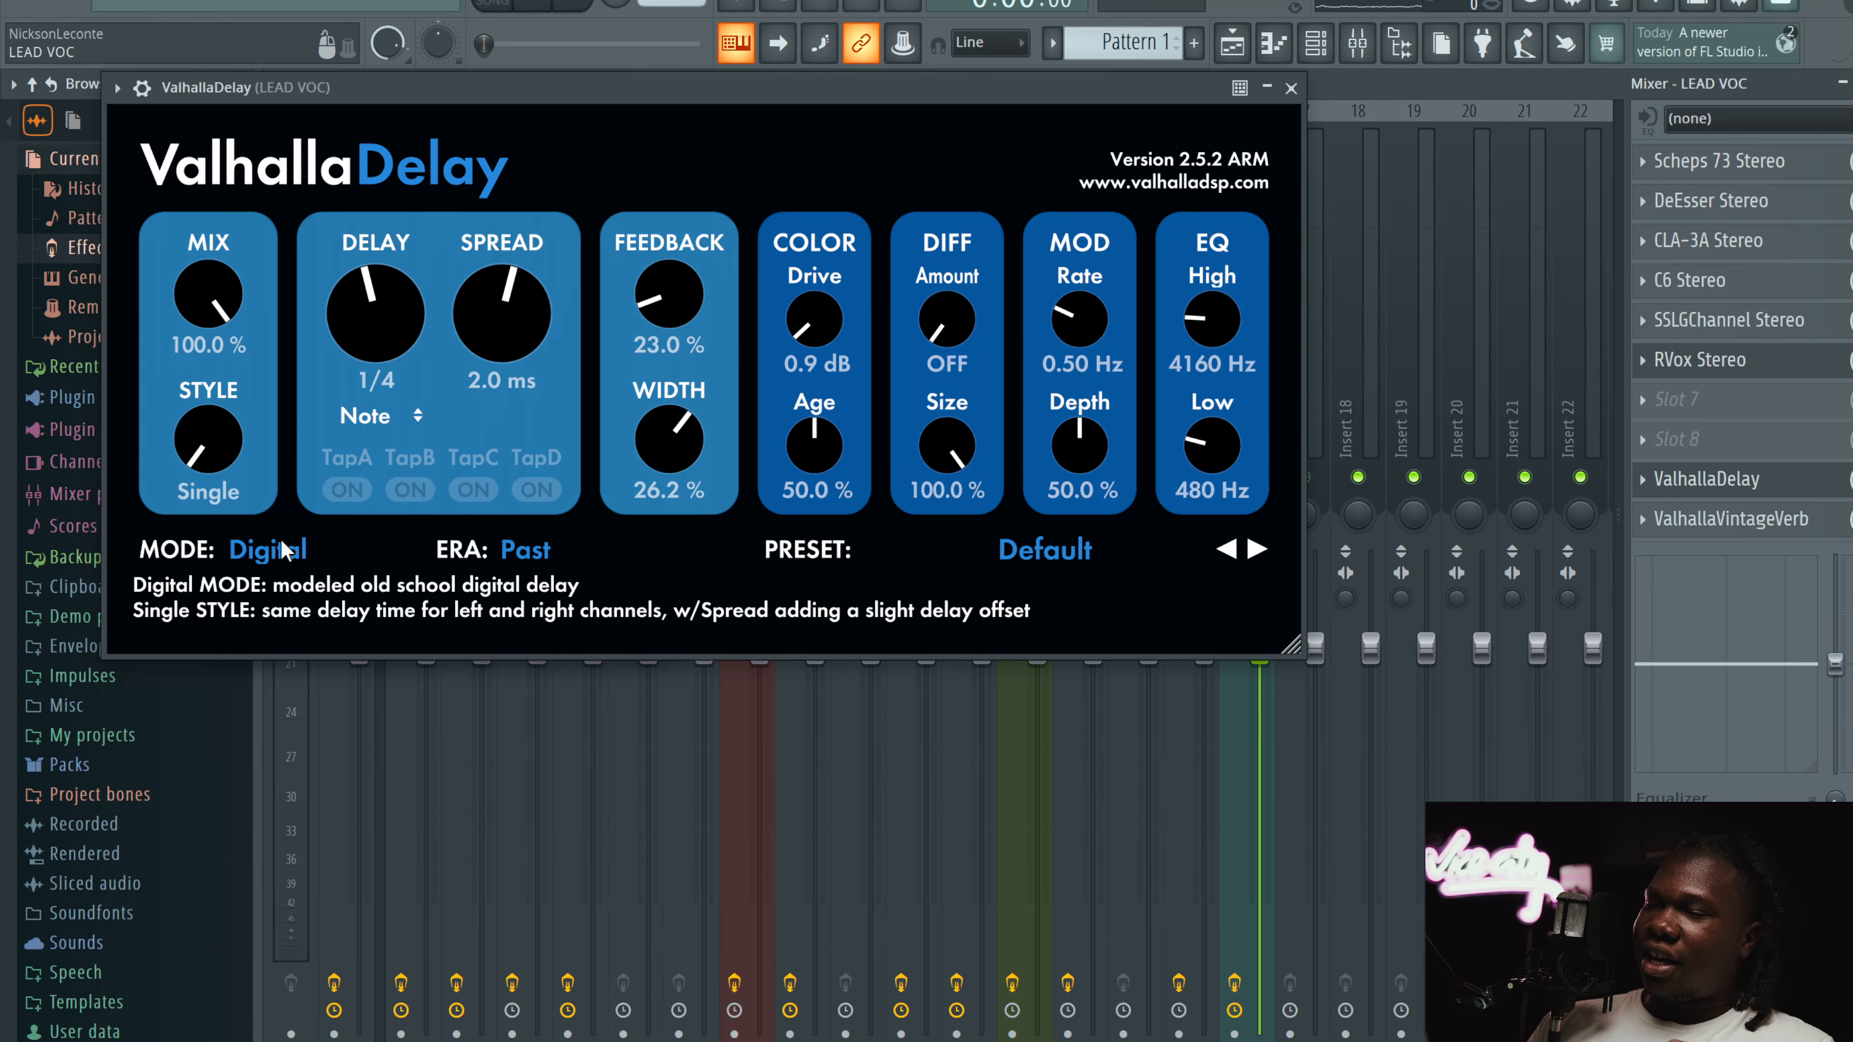
{"action": "left_click", "coordinate": [270, 551]}
{"action": "left_click", "coordinate": [291, 668]}
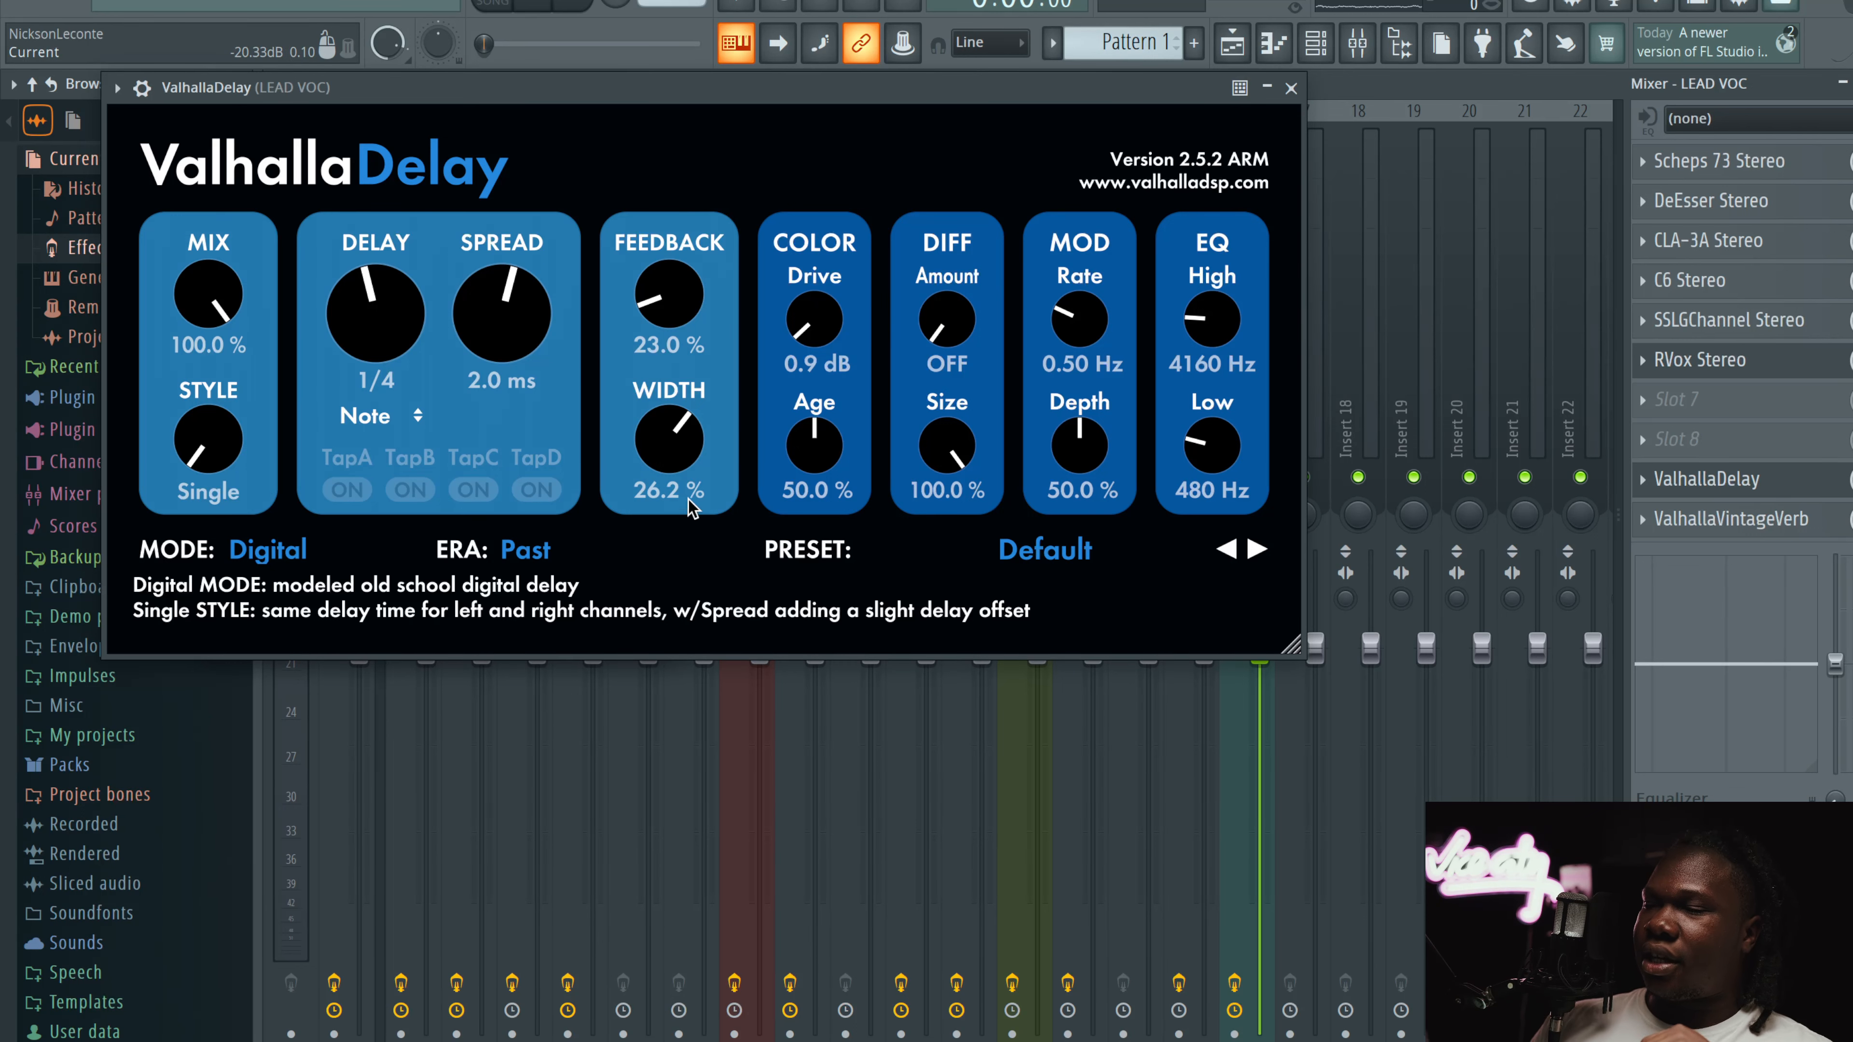
{"action": "left_click", "coordinate": [1721, 519]}
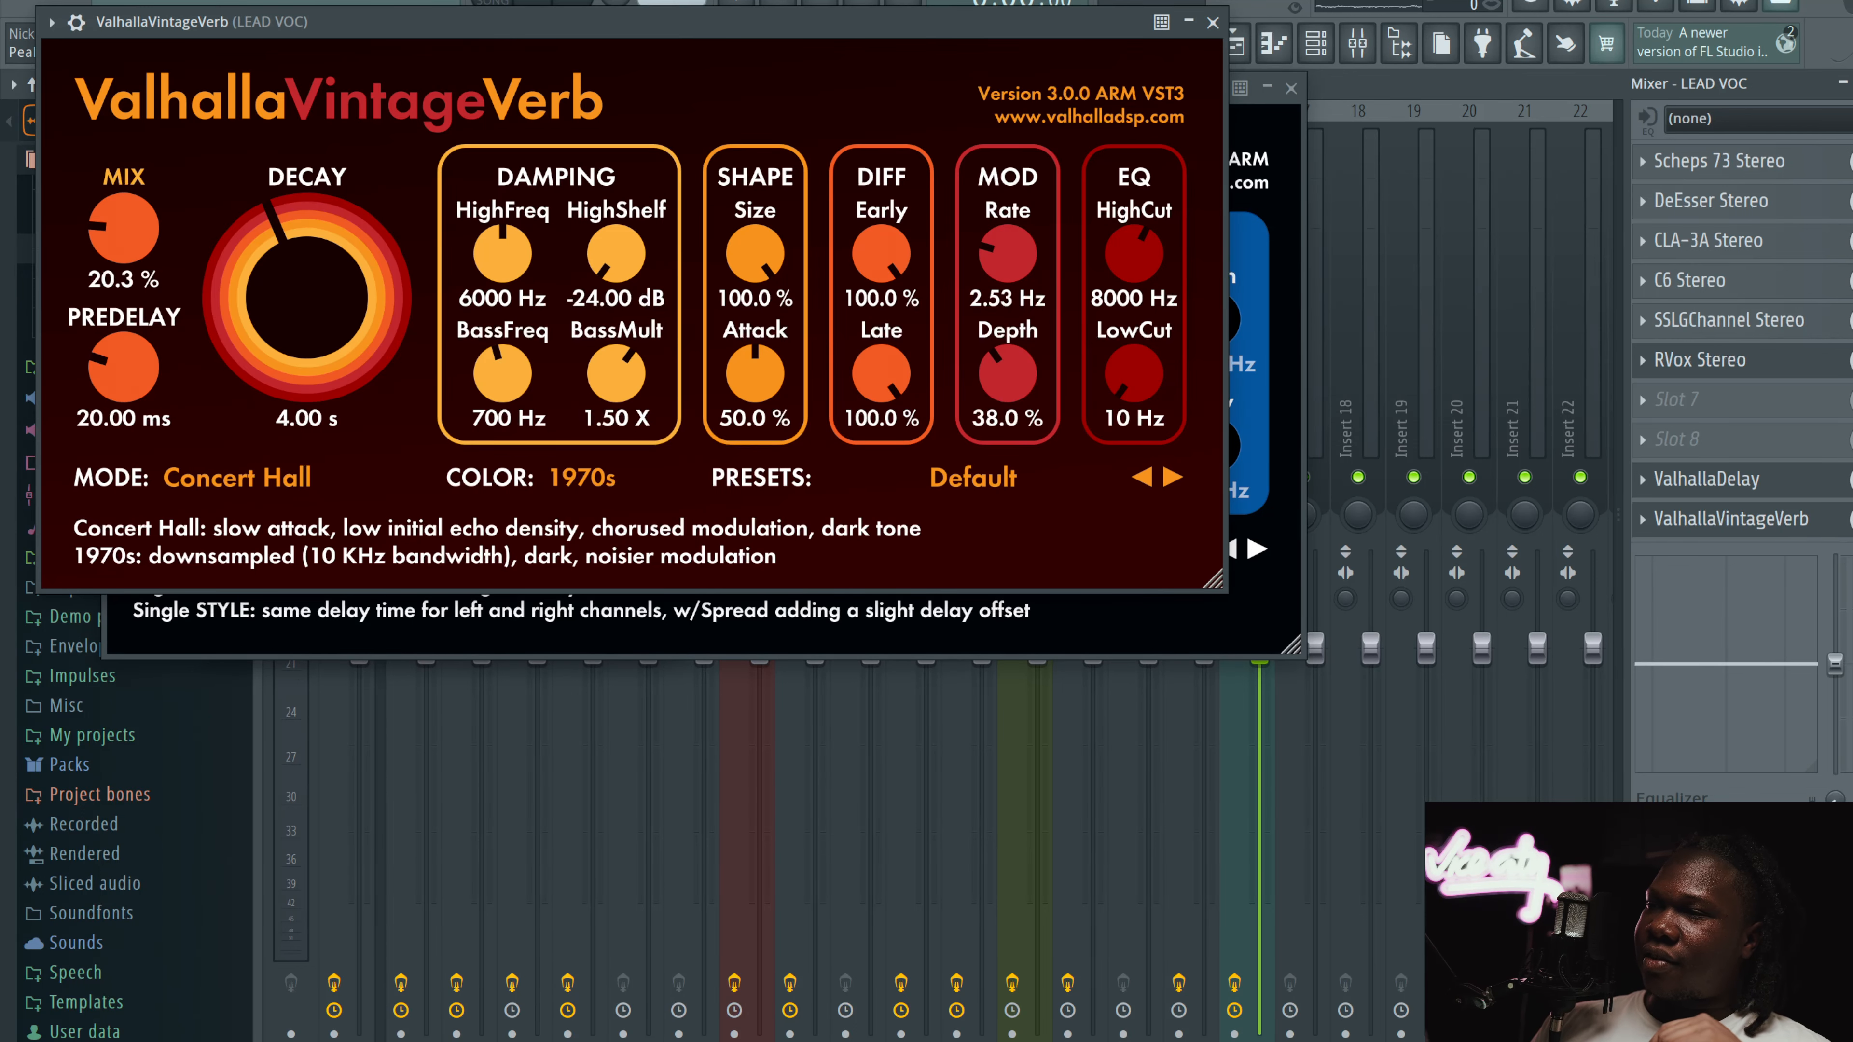